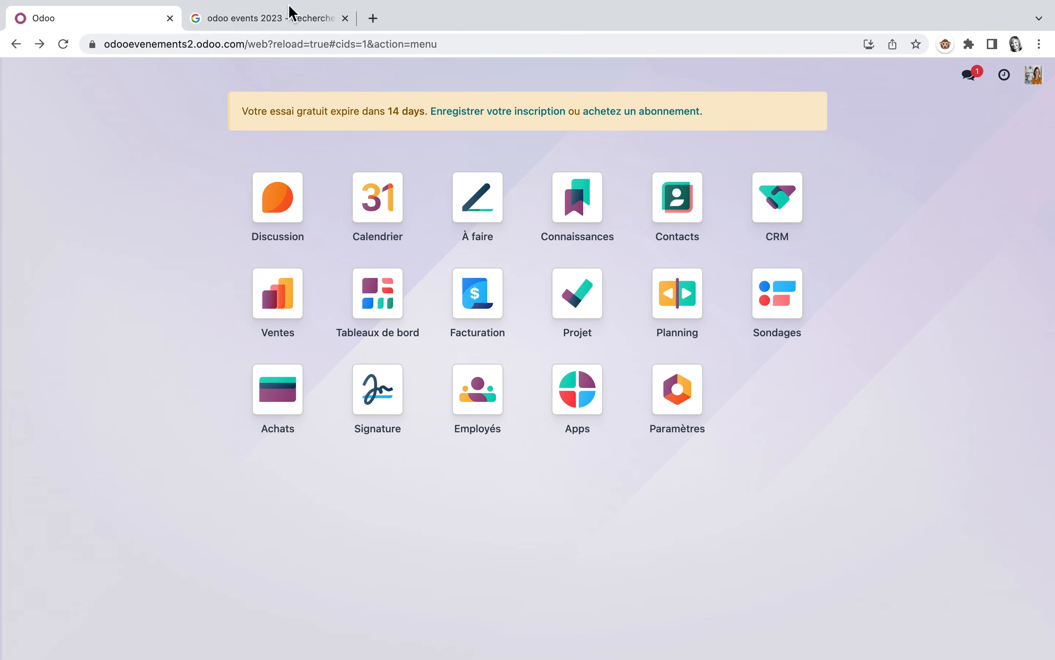
Step: Switch to the Google results for odoo events 2023, open Odoo's Events page and browse the upcoming events
{"action": "left_click", "coordinate": [300, 20]}
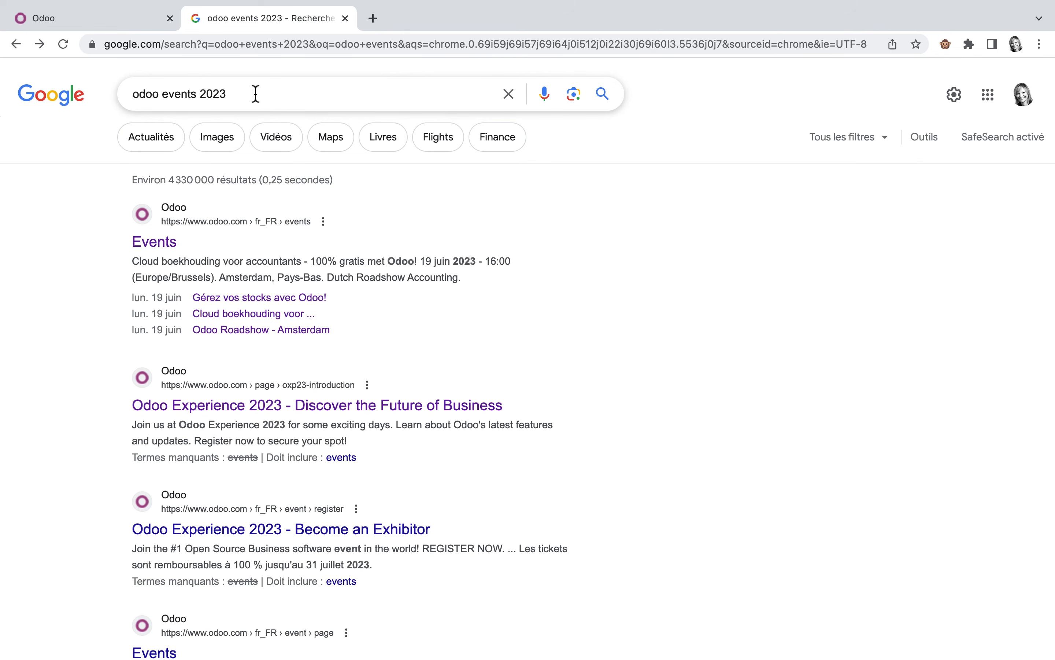
{"action": "left_click", "coordinate": [167, 252]}
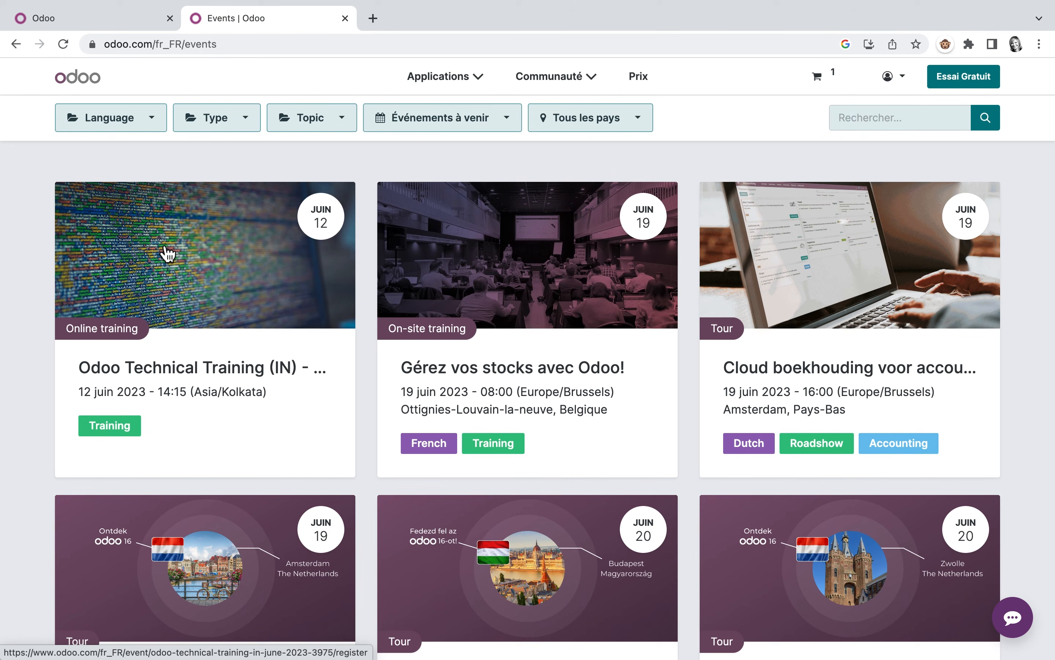
{"action": "scroll", "coordinate": [448, 367], "scroll_direction": "down", "scroll_amount": 5}
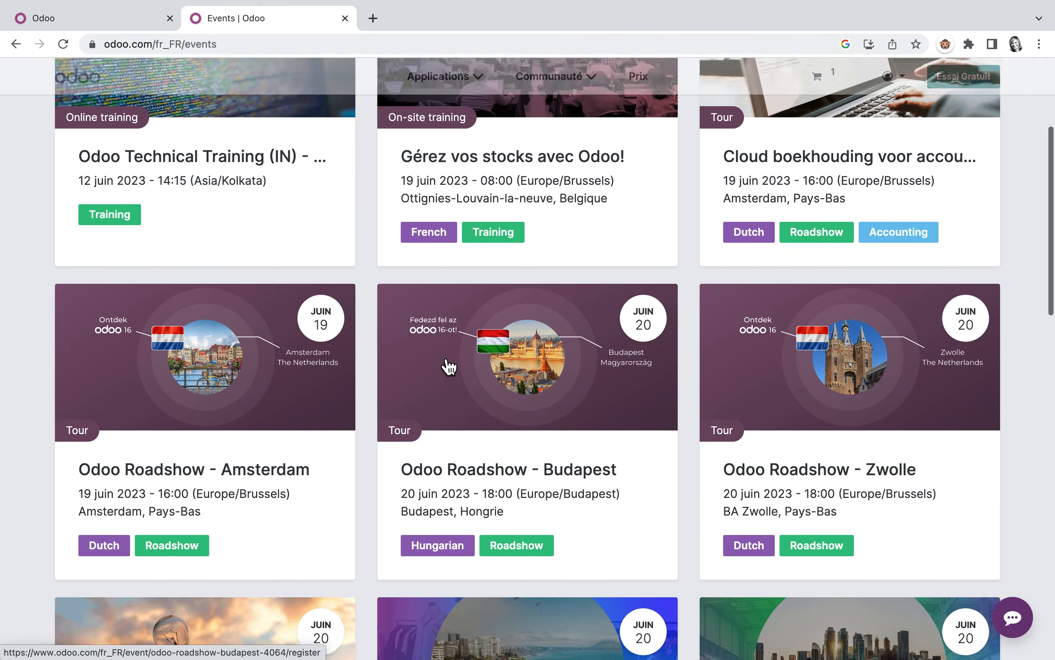
{"action": "scroll", "coordinate": [448, 367], "scroll_direction": "down", "scroll_amount": 9}
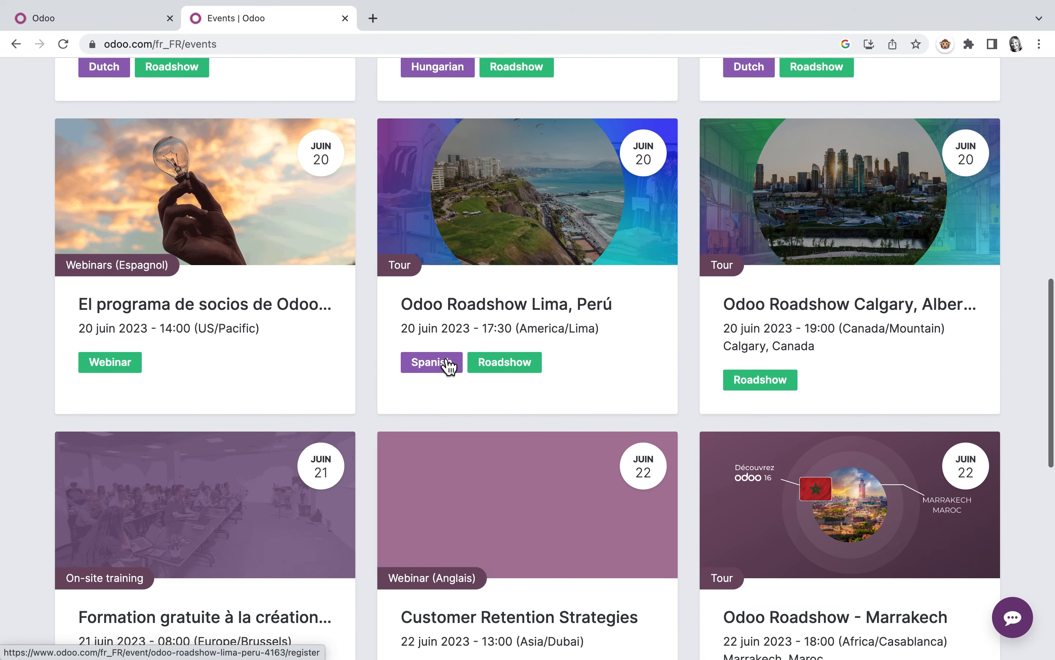
{"action": "scroll", "coordinate": [447, 367], "scroll_direction": "up", "scroll_amount": 14}
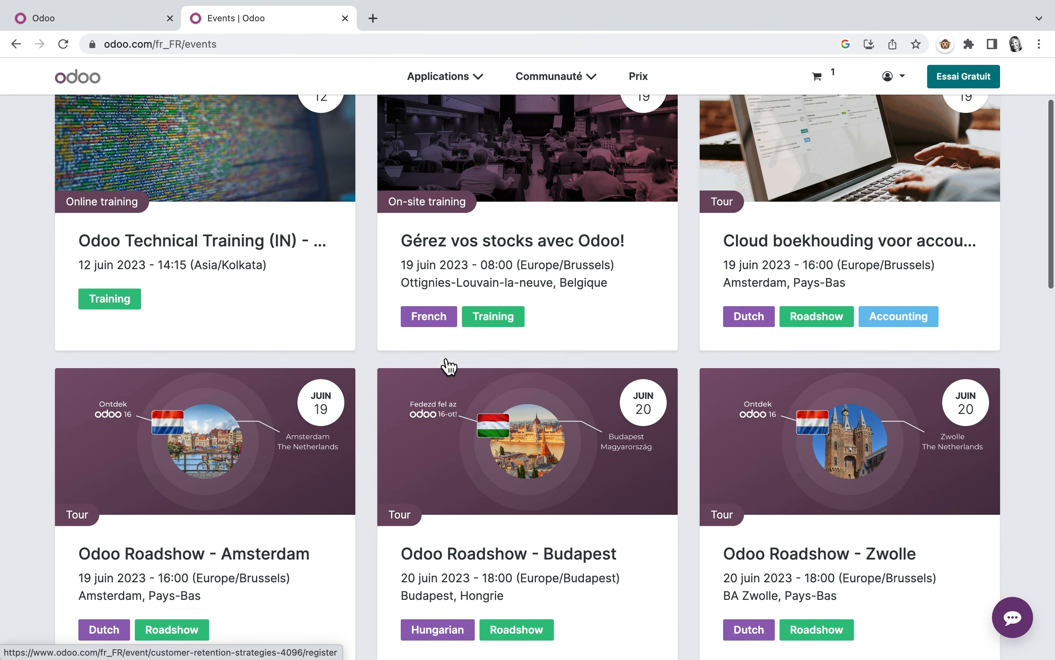
{"action": "scroll", "coordinate": [448, 366], "scroll_direction": "up", "scroll_amount": 2}
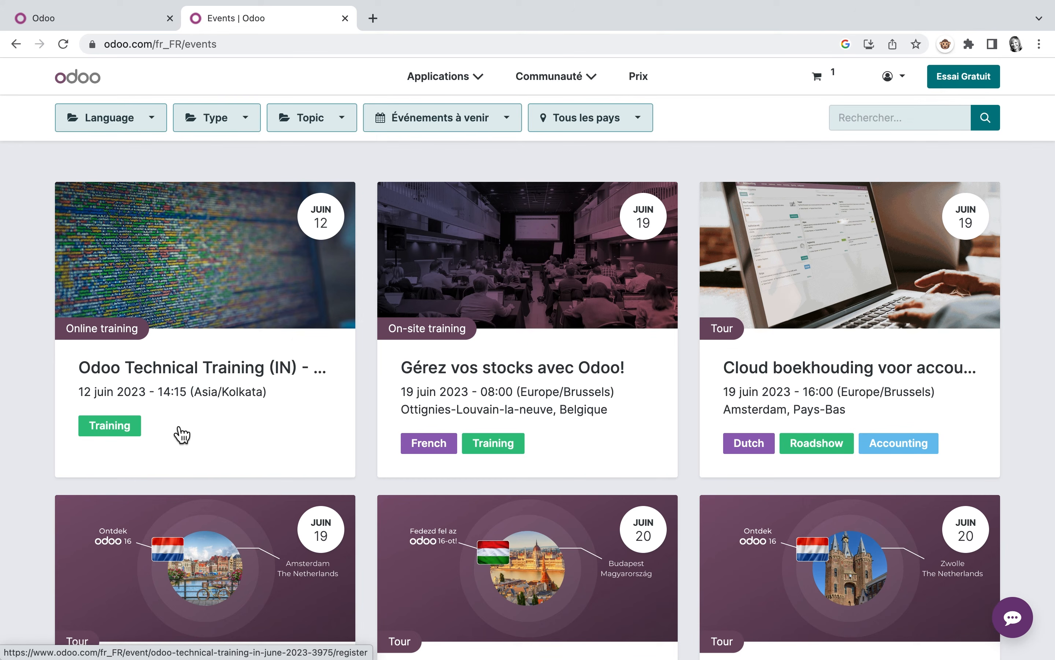
Step: Open the "Gérez vos stocks avec Odoo!" event and examine its description, agenda, date, venue, organiser and sharing options
{"action": "left_click", "coordinate": [562, 389]}
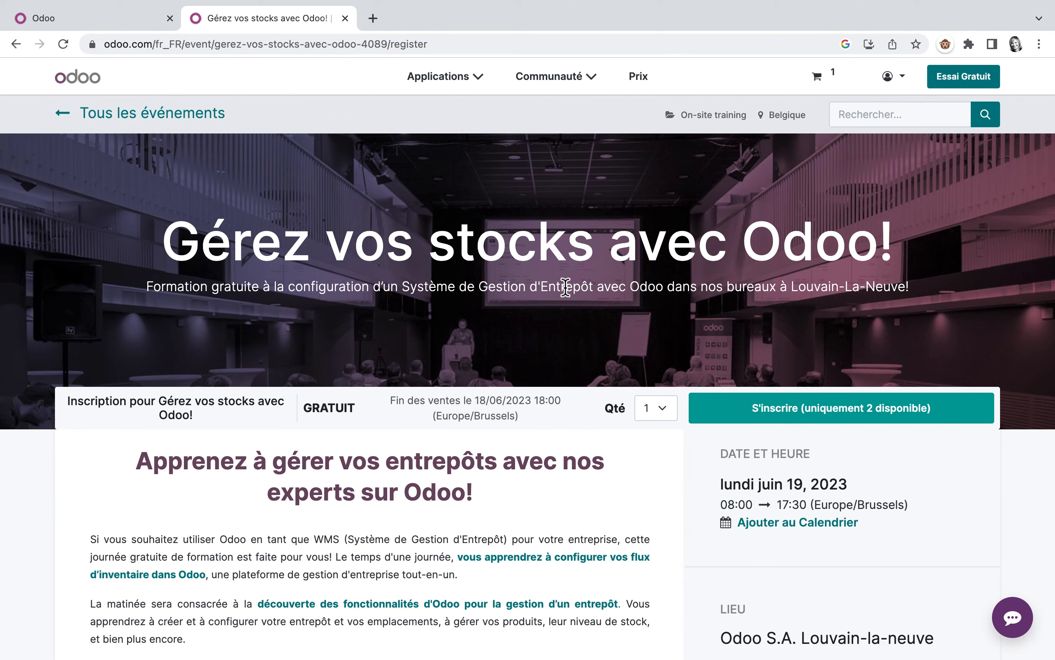
{"action": "scroll", "coordinate": [550, 472], "scroll_direction": "down", "scroll_amount": 3}
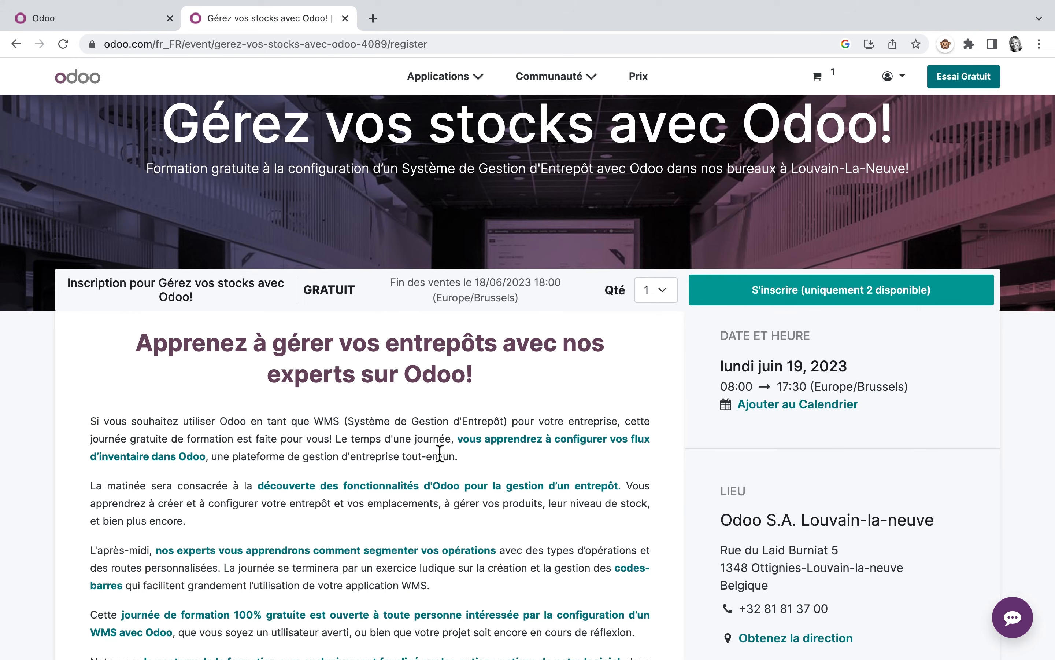
{"action": "scroll", "coordinate": [440, 451], "scroll_direction": "down", "scroll_amount": 4}
{"action": "scroll", "coordinate": [440, 451], "scroll_direction": "down", "scroll_amount": 7}
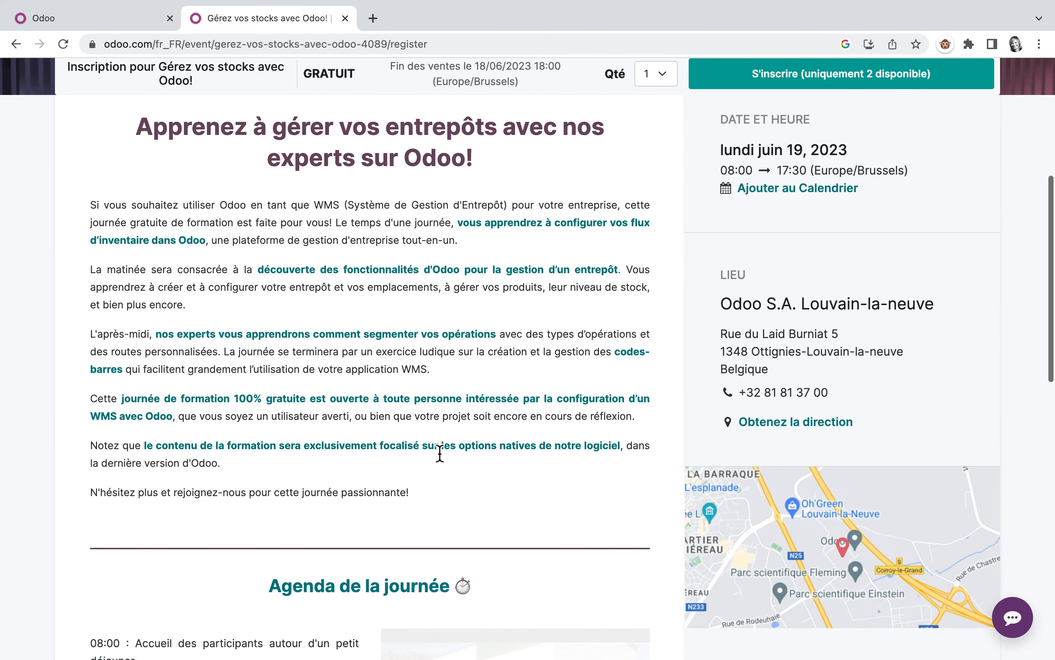
{"action": "scroll", "coordinate": [440, 451], "scroll_direction": "down", "scroll_amount": 4}
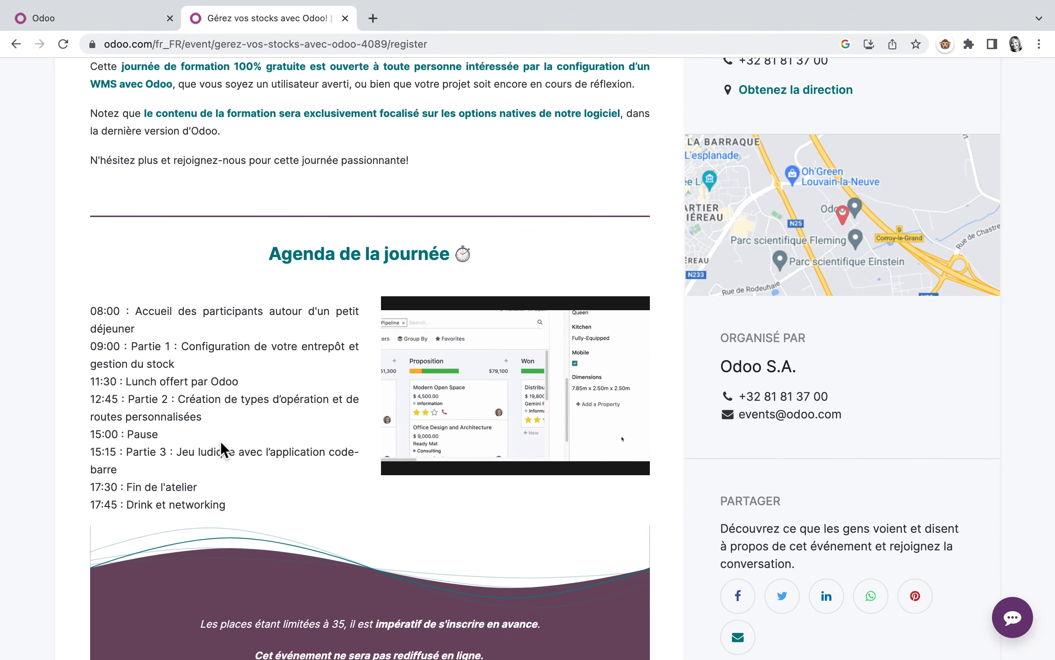
{"action": "scroll", "coordinate": [902, 308], "scroll_direction": "up", "scroll_amount": 10}
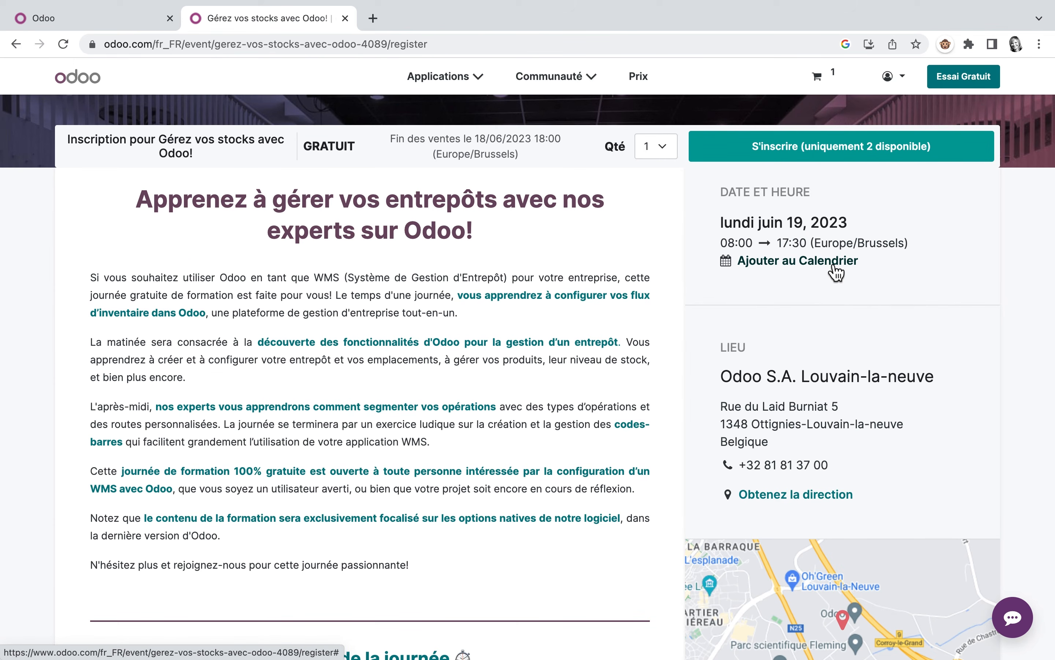
{"action": "scroll", "coordinate": [831, 426], "scroll_direction": "down", "scroll_amount": 2}
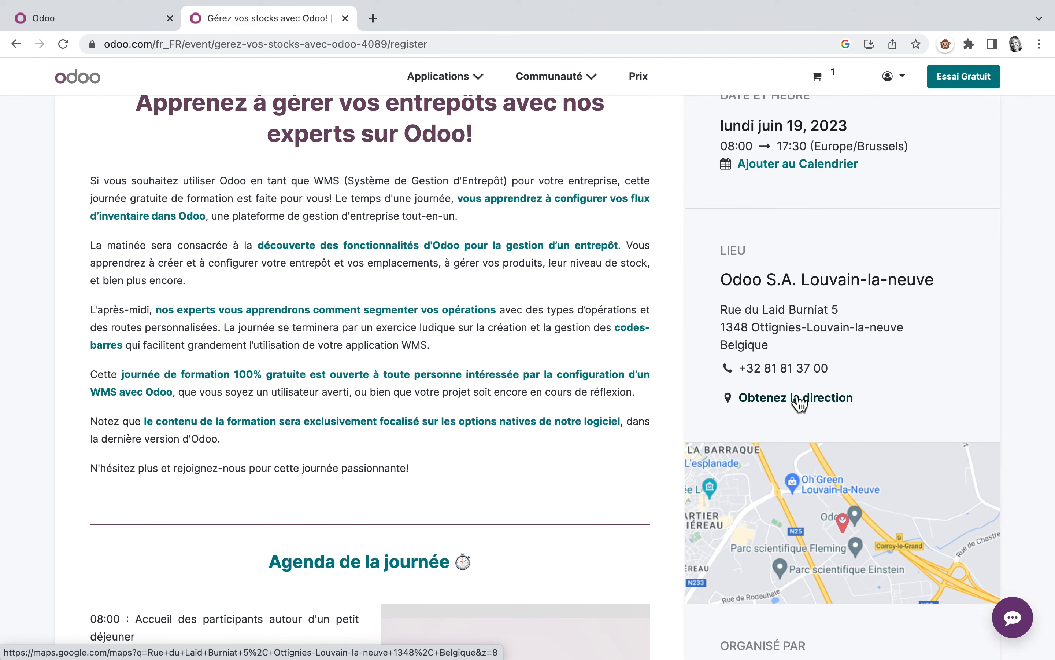
{"action": "scroll", "coordinate": [800, 404], "scroll_direction": "down", "scroll_amount": 5}
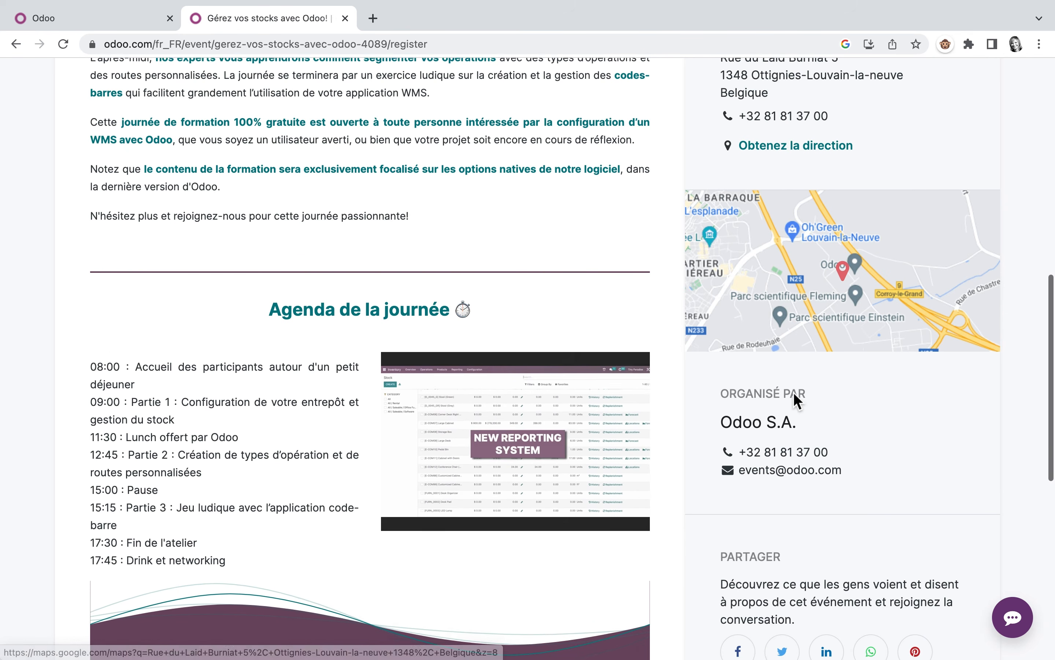
{"action": "scroll", "coordinate": [795, 392], "scroll_direction": "down", "scroll_amount": 6}
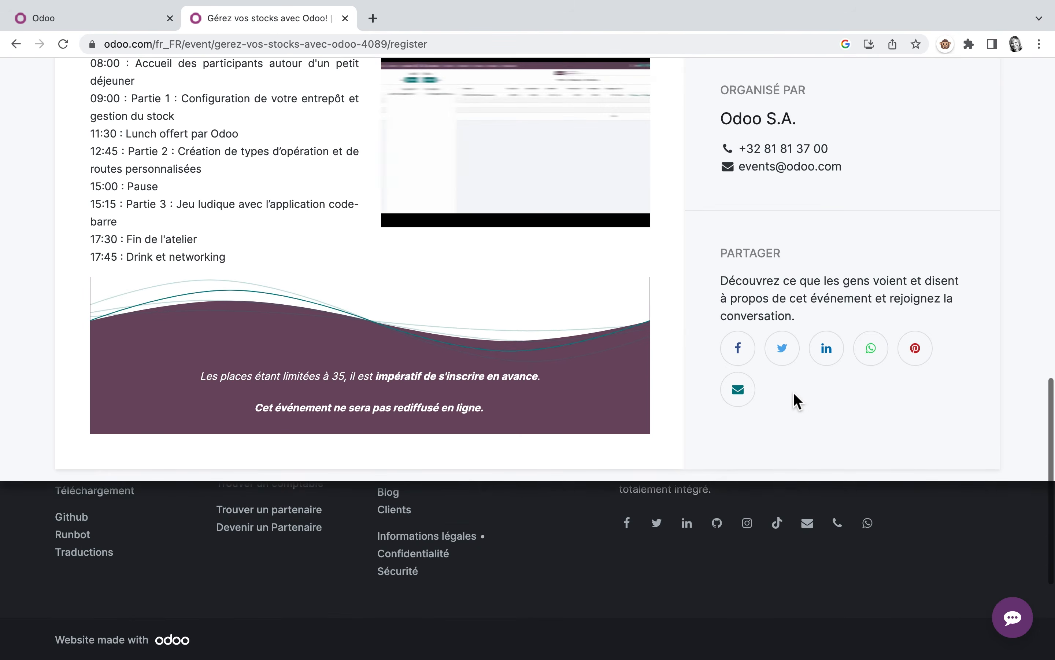
{"action": "scroll", "coordinate": [794, 392], "scroll_direction": "down", "scroll_amount": 1}
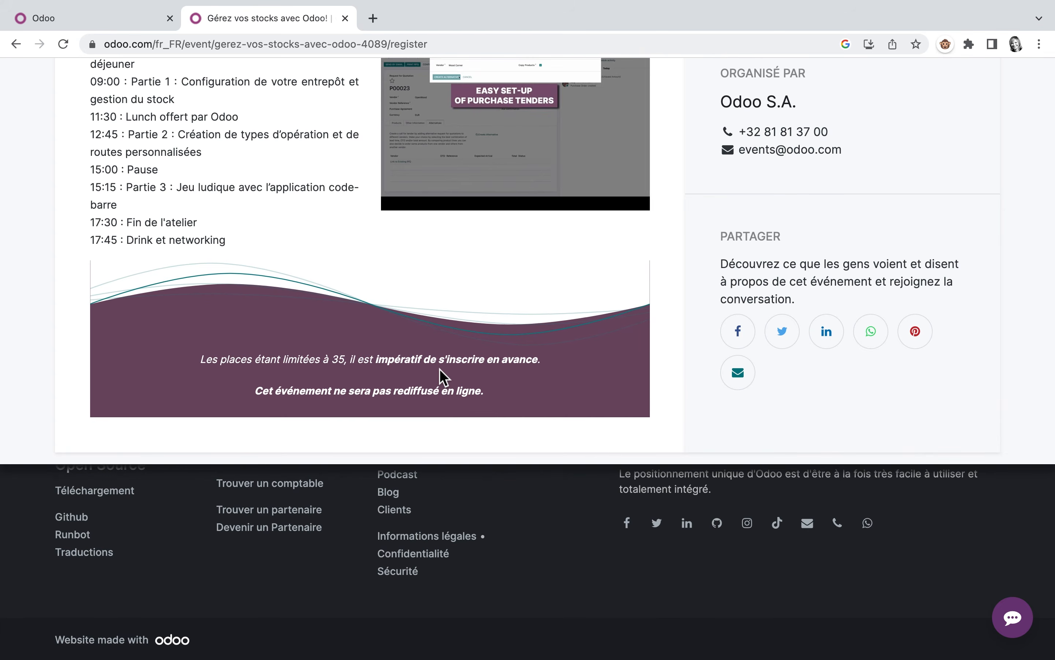
Step: Return to the Odoo database, open the À faire app and move the welcome to-do into the Aujourd'hui stage
{"action": "left_click", "coordinate": [109, 26]}
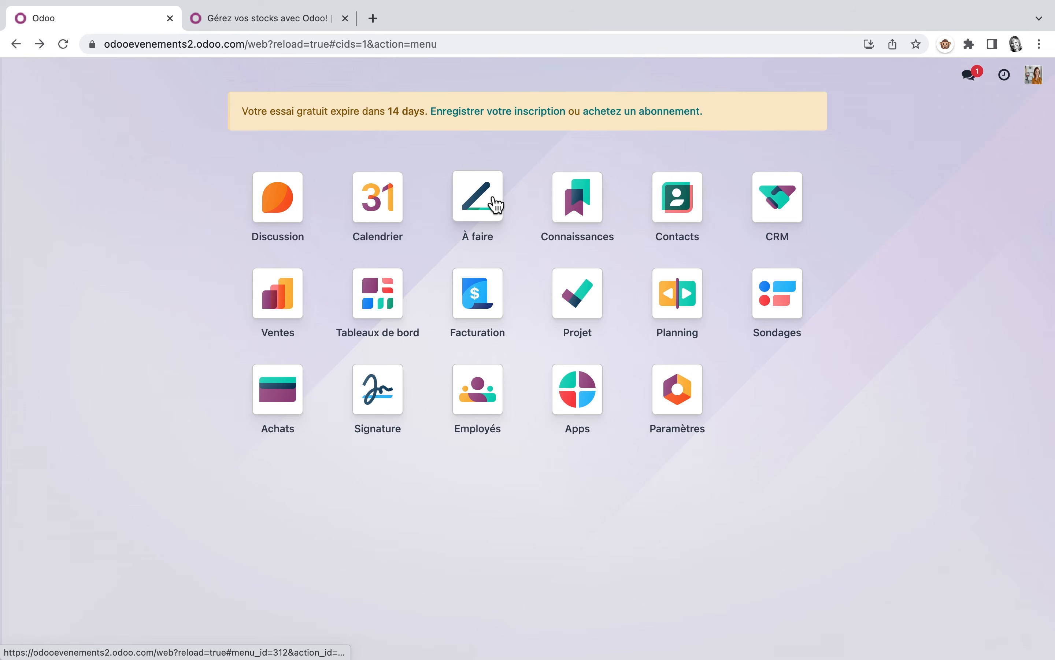
{"action": "left_click", "coordinate": [496, 204]}
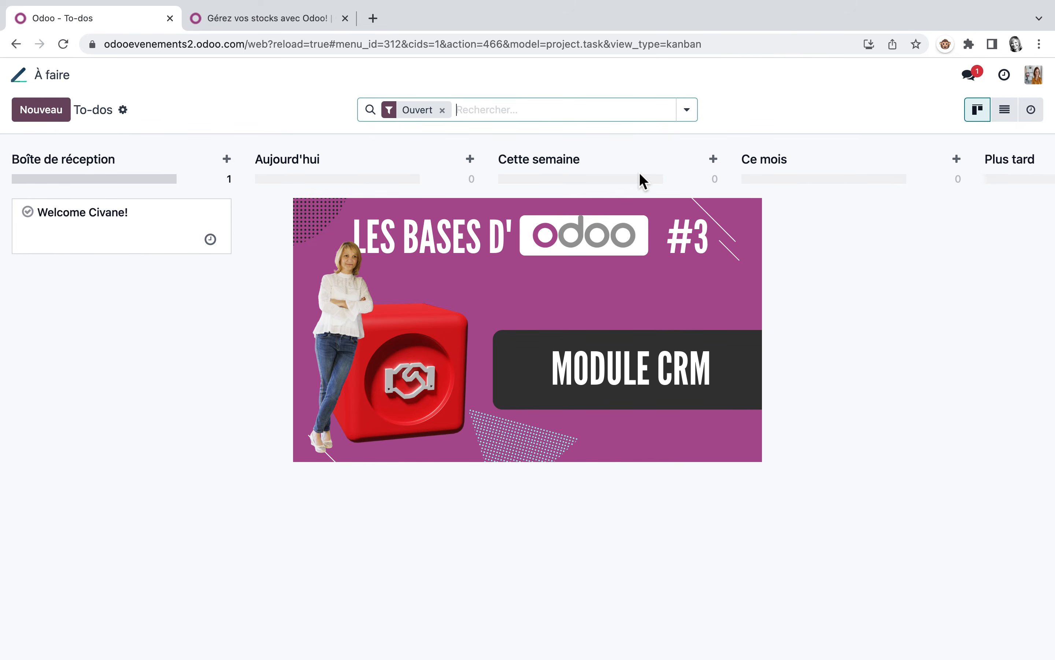
{"action": "left_click_drag", "start_coordinate": [177, 225], "coordinate": [346, 230]}
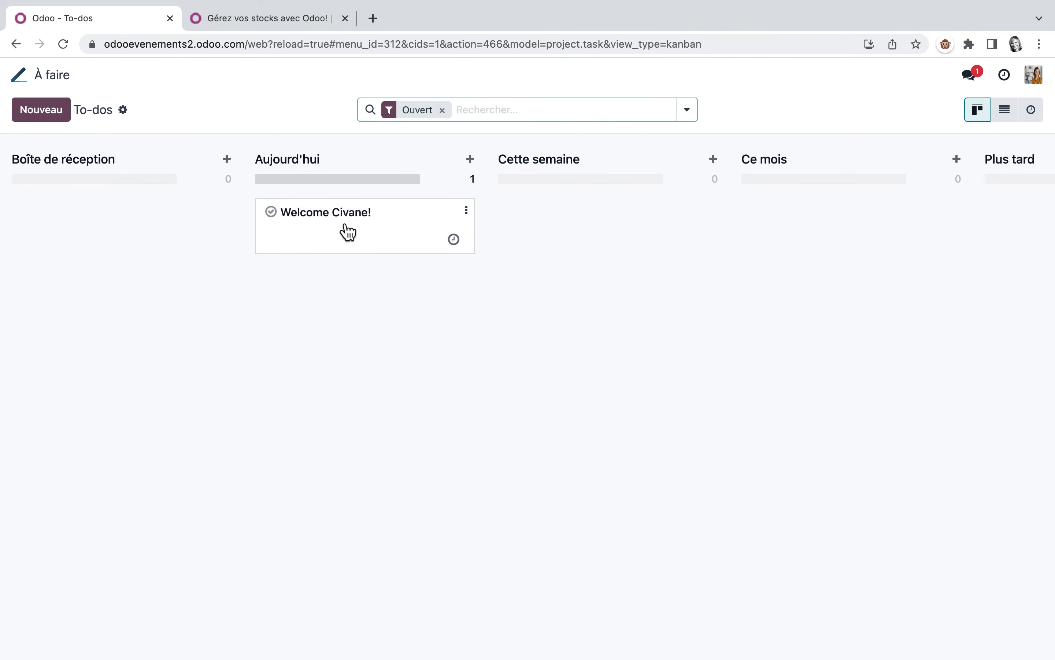
Step: Examine the quick-creation form and the stage options of the Aujourd'hui column
{"action": "left_click", "coordinate": [471, 159]}
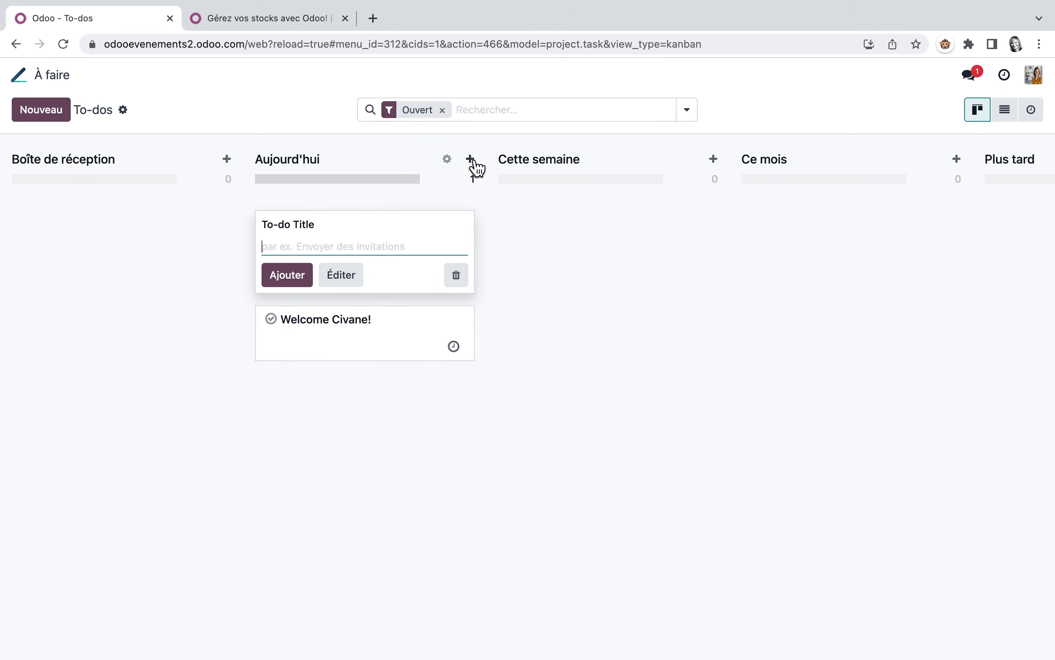
{"action": "left_click", "coordinate": [448, 159]}
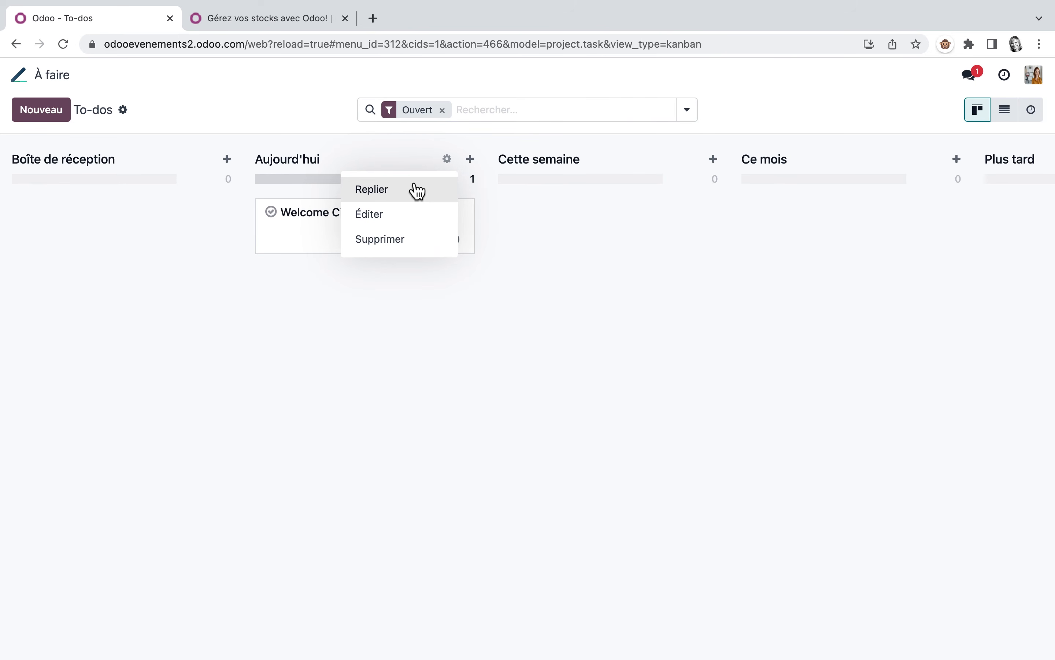
{"action": "left_click", "coordinate": [1011, 118]}
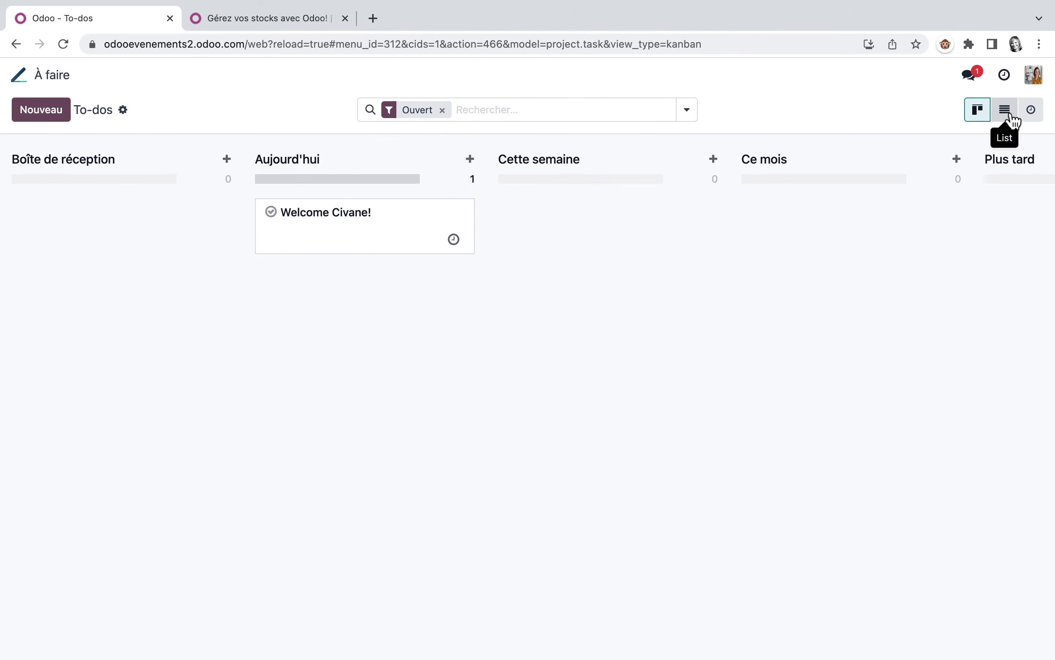
Step: View the to-dos as a list and by activity, and examine the available search filters
{"action": "left_click", "coordinate": [1011, 118]}
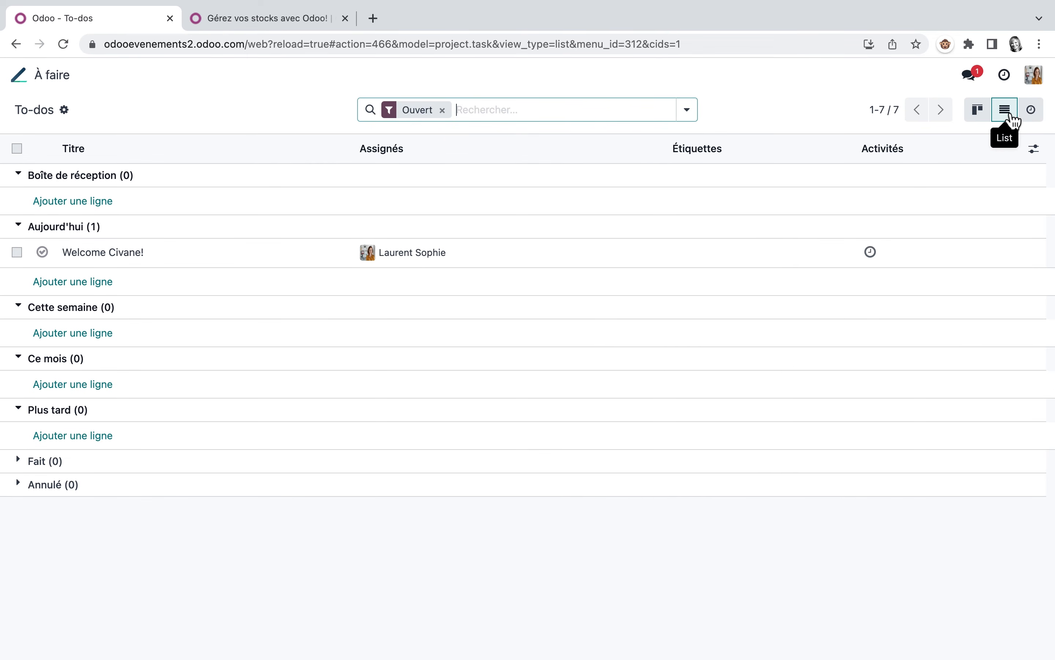
{"action": "left_click", "coordinate": [1041, 117]}
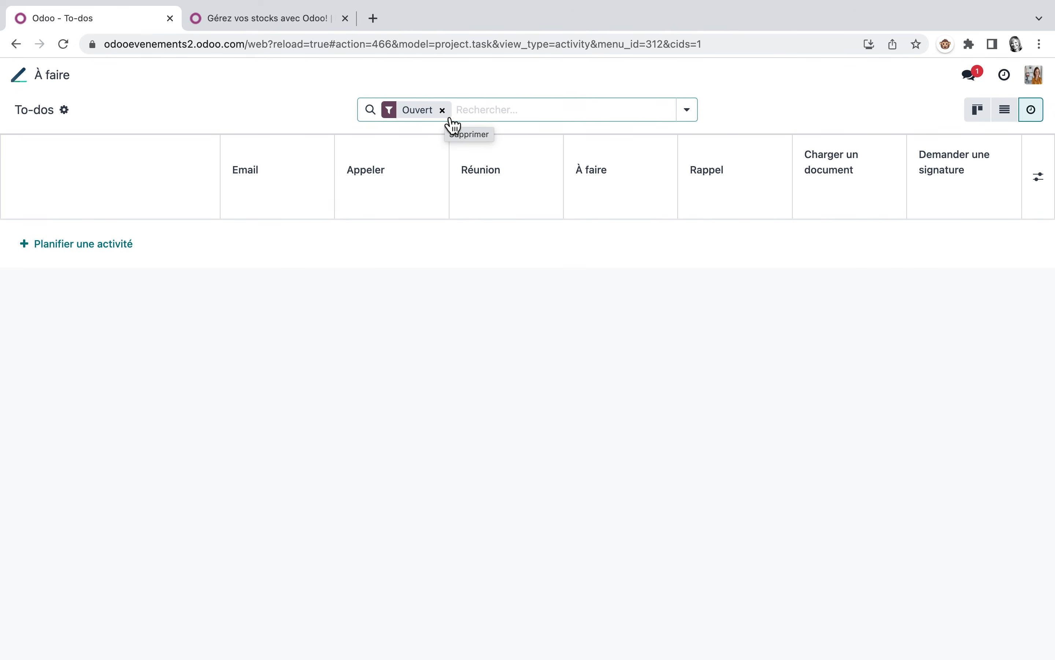
{"action": "left_click", "coordinate": [692, 114]}
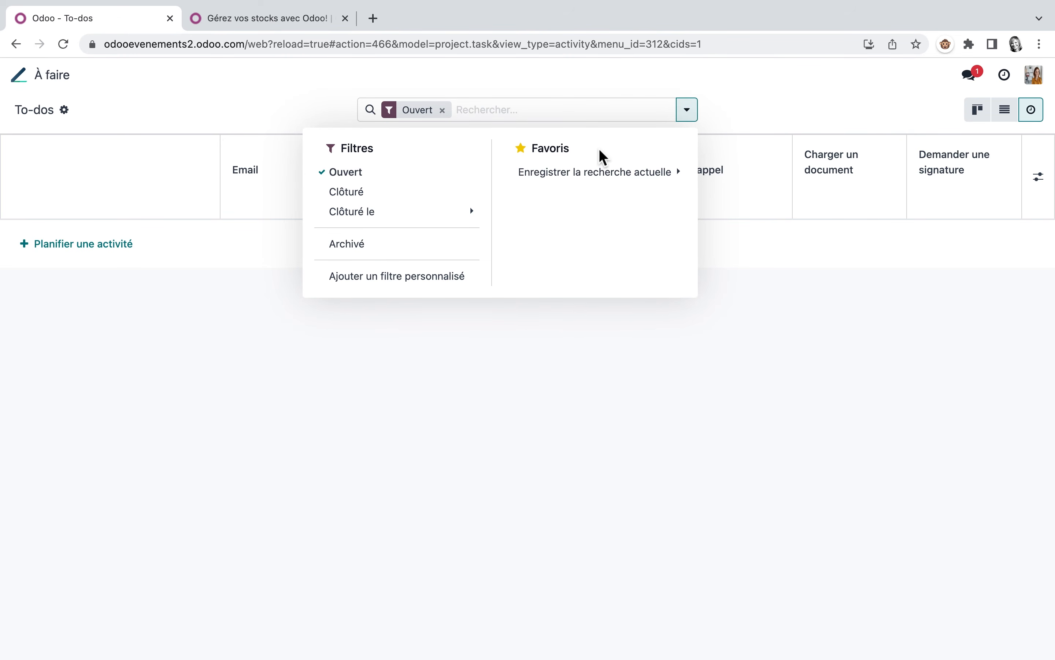
Step: Install the Événements app from the Marketing category of the Apps catalogue, accepting the pricing plan change
{"action": "left_click", "coordinate": [52, 86]}
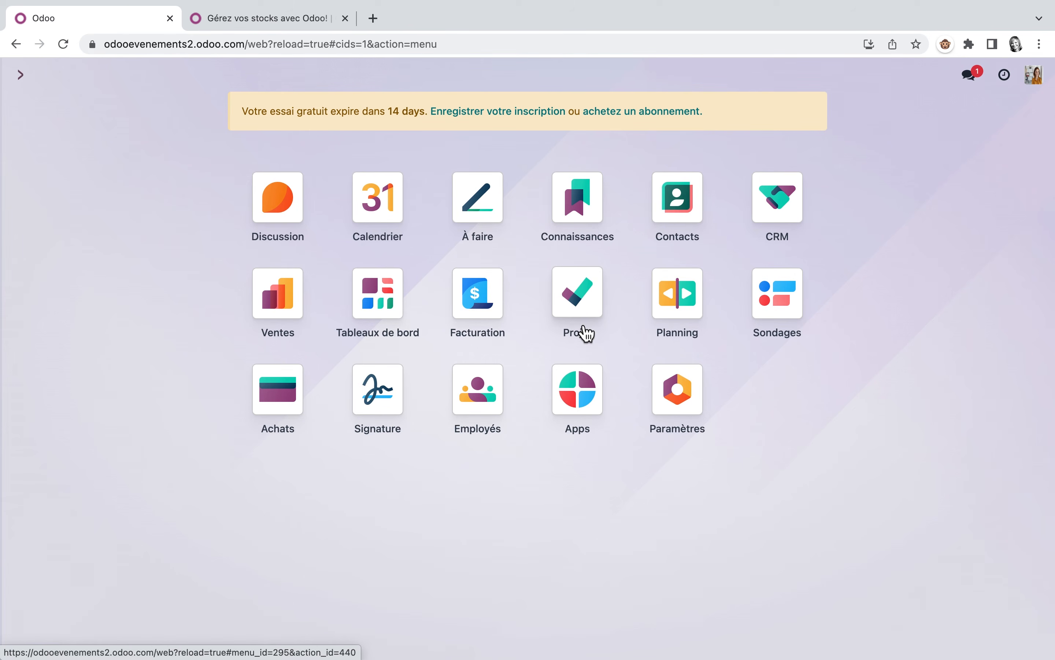
{"action": "left_click", "coordinate": [679, 398]}
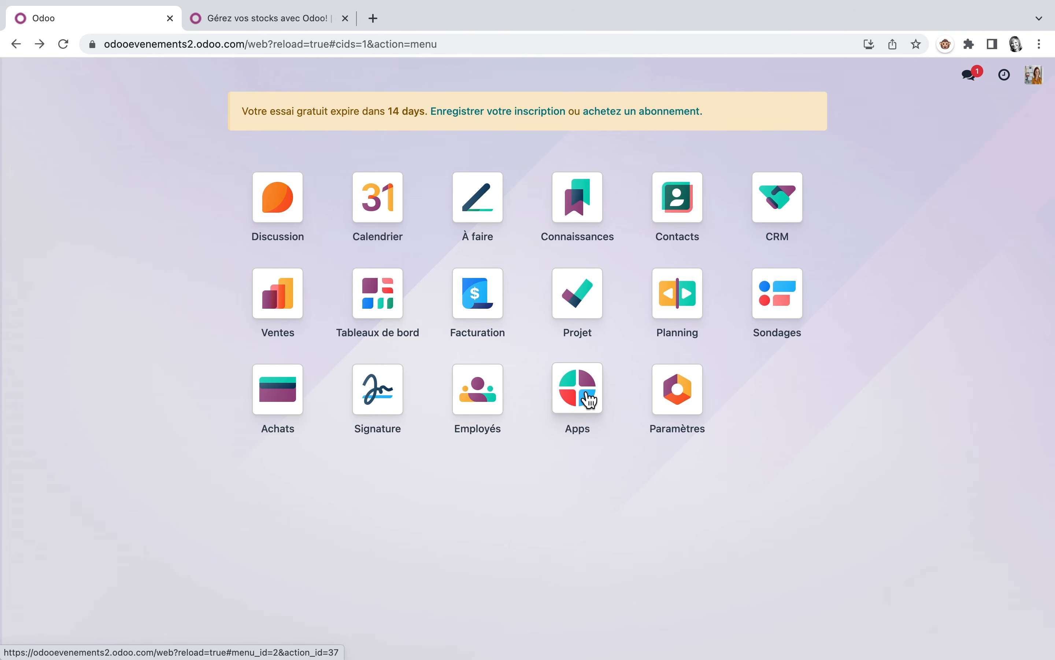
{"action": "left_click", "coordinate": [589, 399]}
{"action": "left_click", "coordinate": [76, 337]}
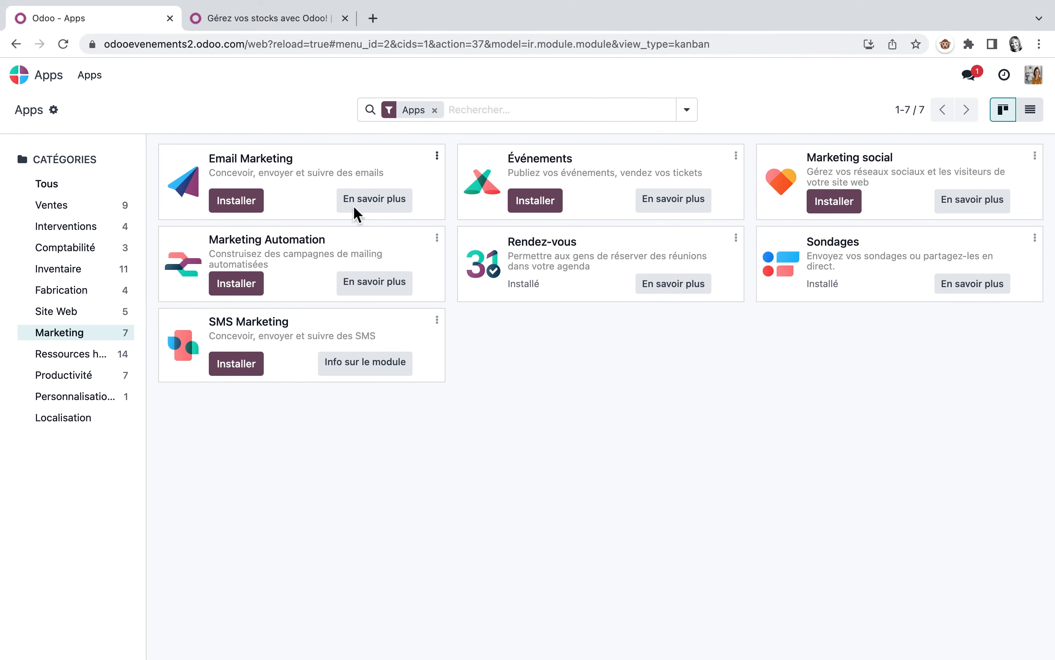
{"action": "left_click", "coordinate": [539, 201]}
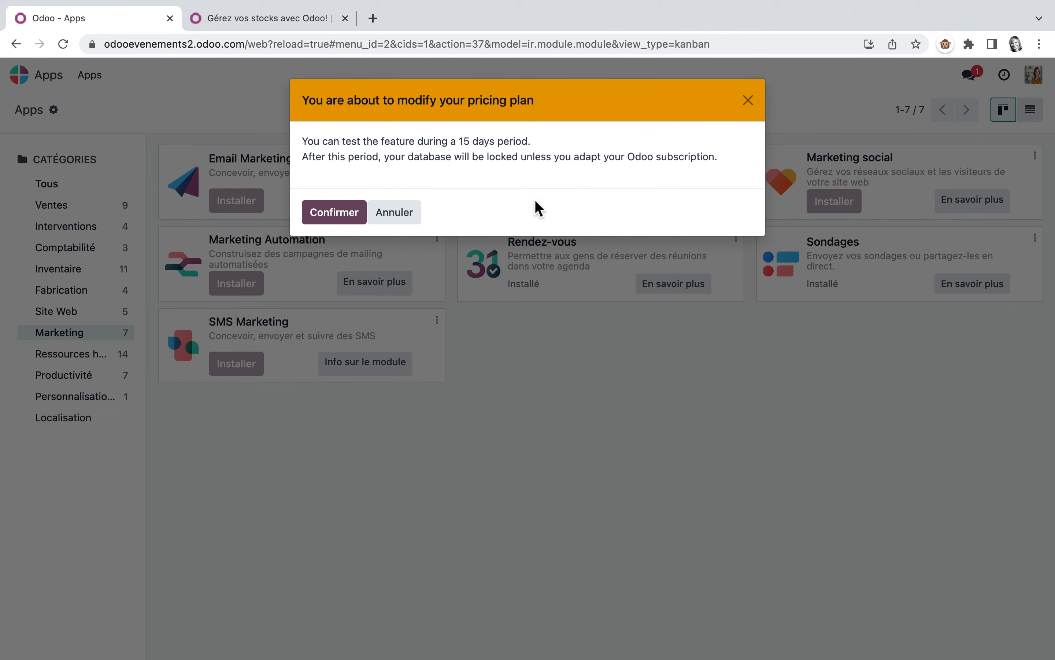
{"action": "left_click", "coordinate": [325, 213]}
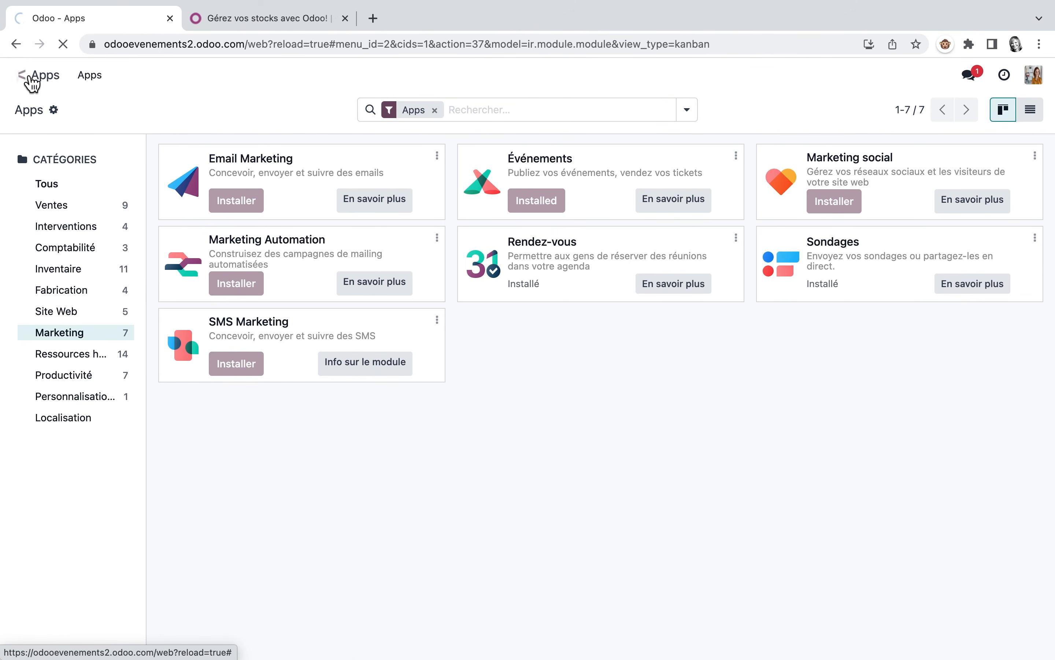
{"action": "left_click", "coordinate": [27, 77]}
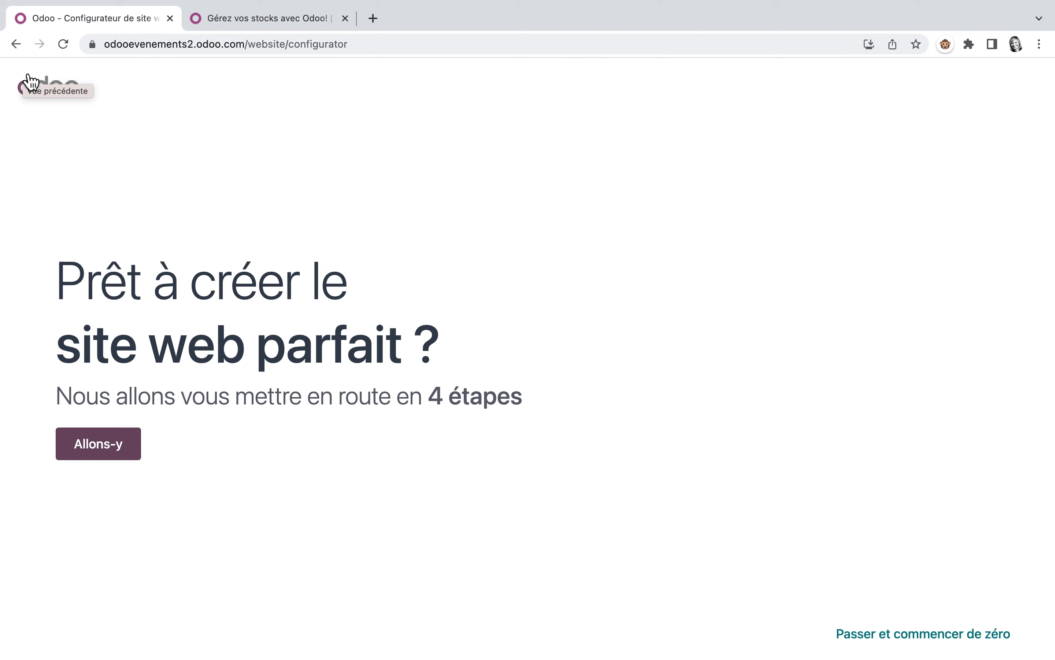
Step: Start the website configurator and define un site web d'entreprise for a centre de formation, with the main objective informer les clients
{"action": "left_click", "coordinate": [110, 447]}
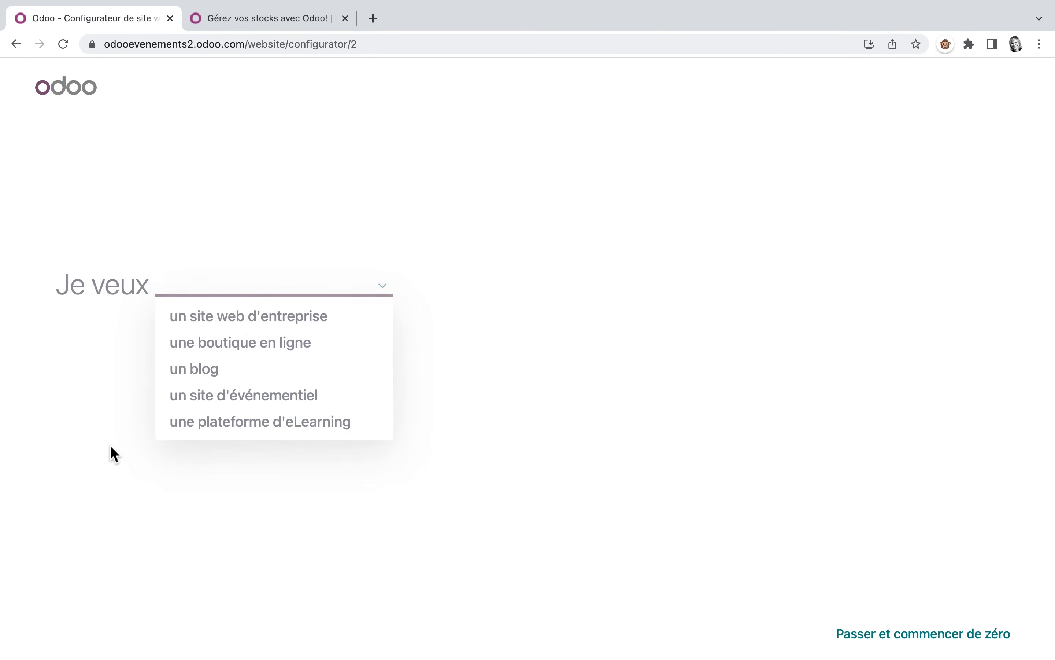
{"action": "left_click", "coordinate": [296, 323]}
{"action": "type", "text": "formation"}
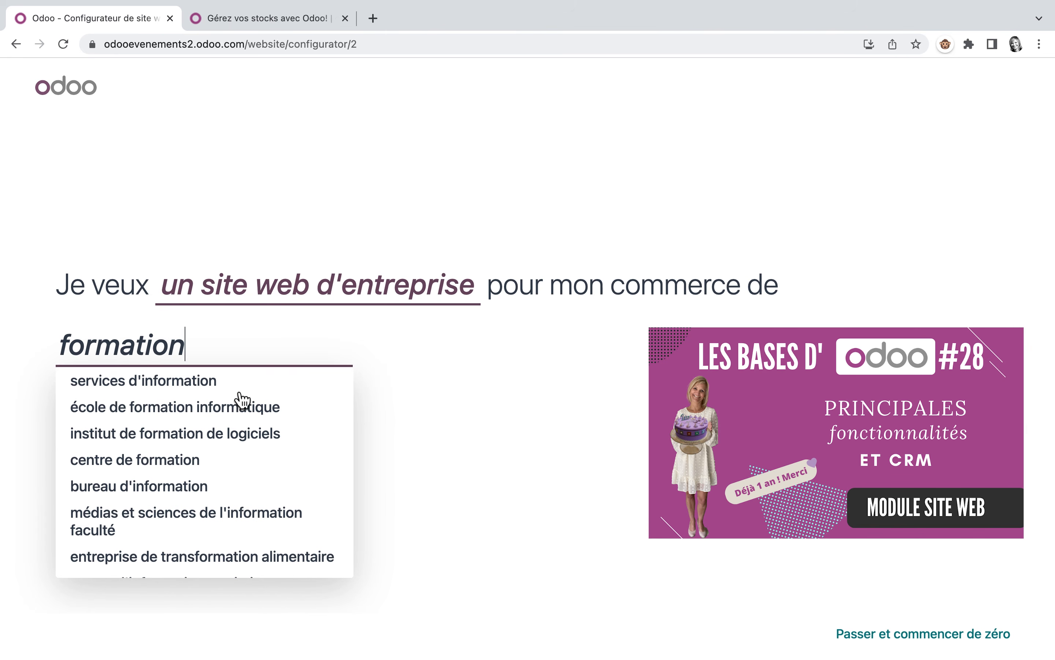
{"action": "left_click", "coordinate": [189, 458]}
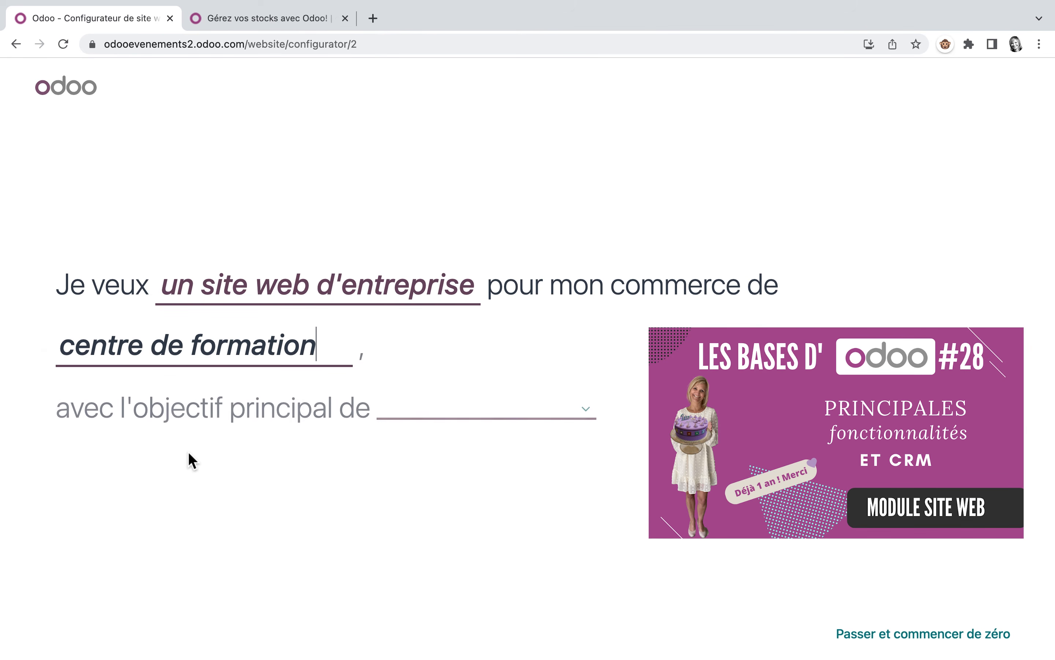
{"action": "left_click", "coordinate": [590, 413]}
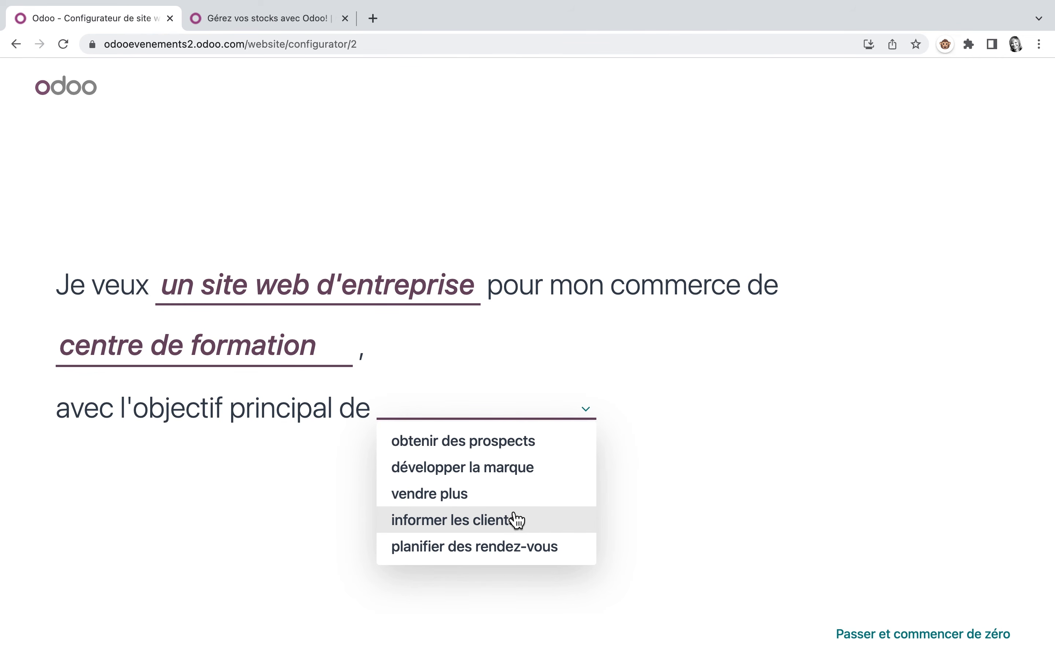
{"action": "left_click", "coordinate": [514, 520]}
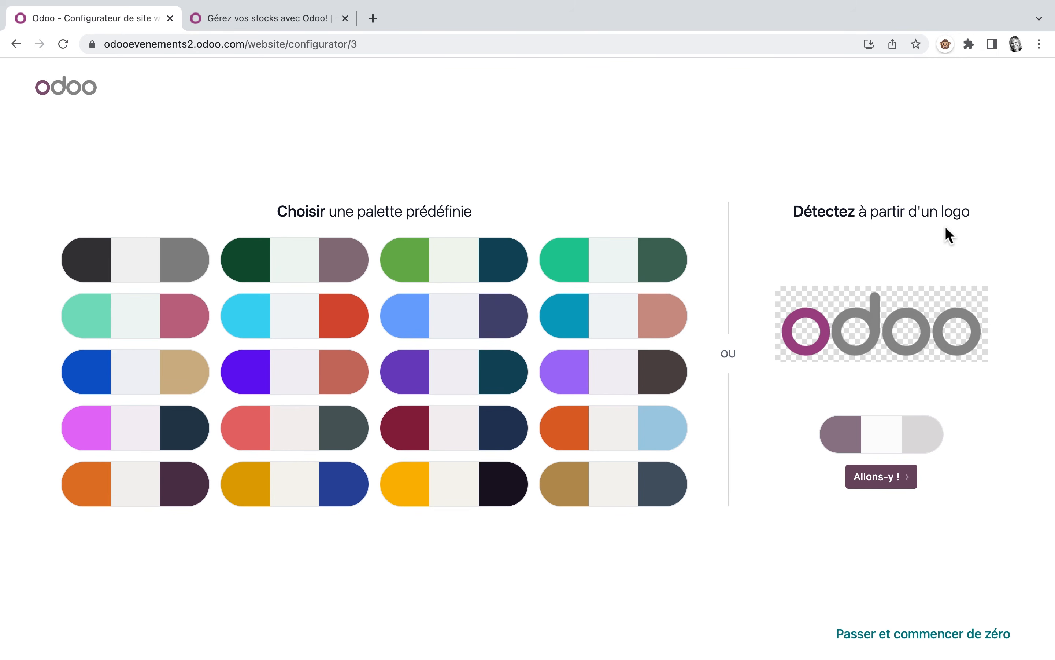
{"action": "left_click", "coordinate": [883, 480]}
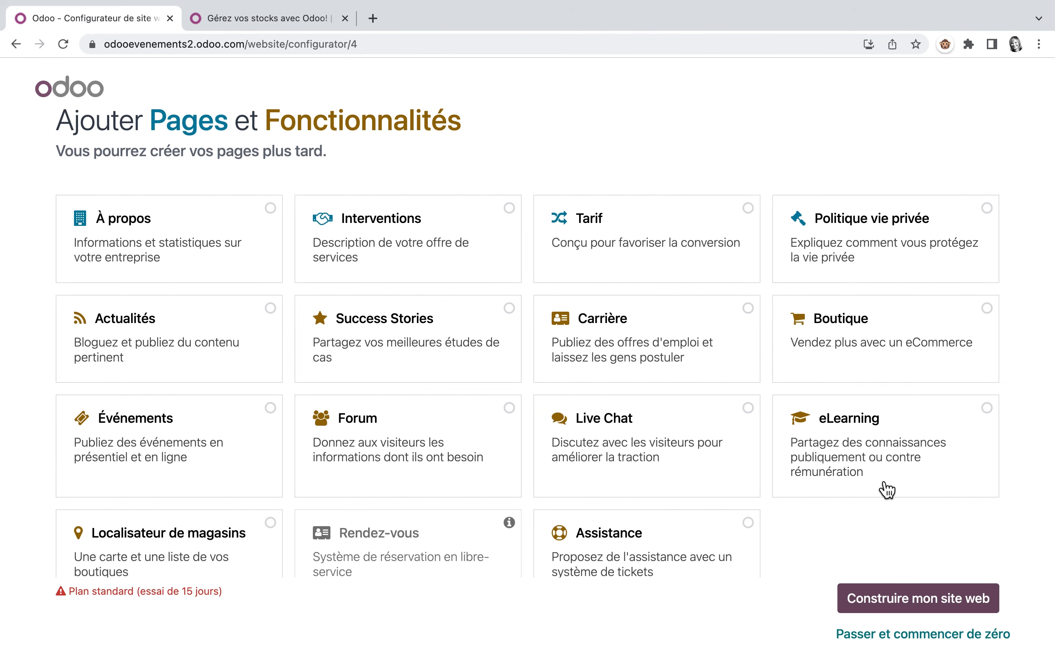
{"action": "left_click", "coordinate": [271, 211]}
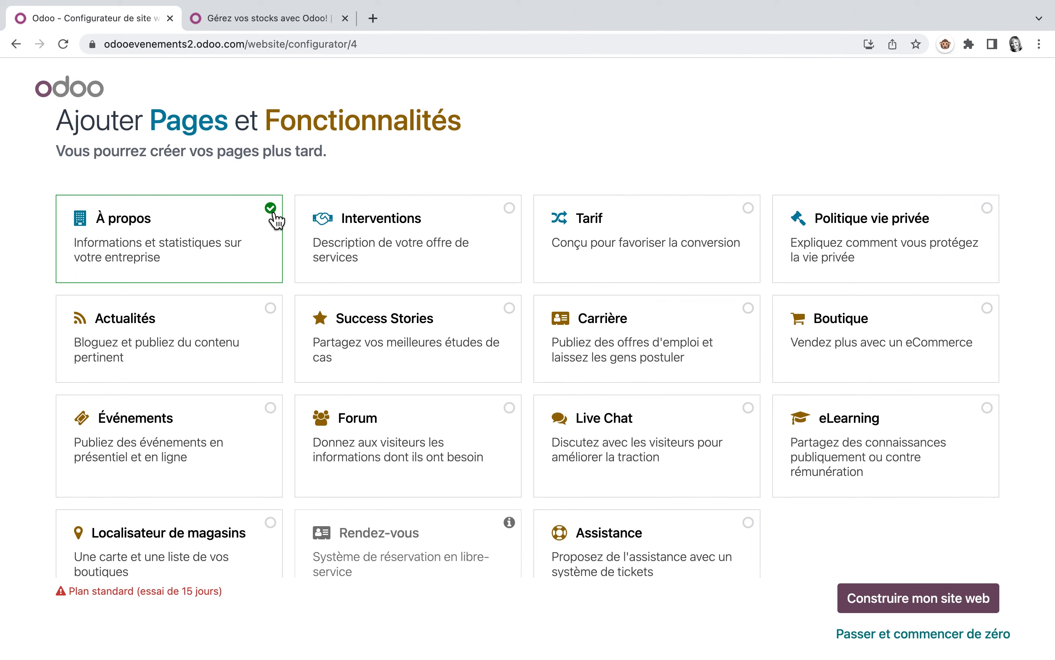
{"action": "left_click", "coordinate": [952, 600]}
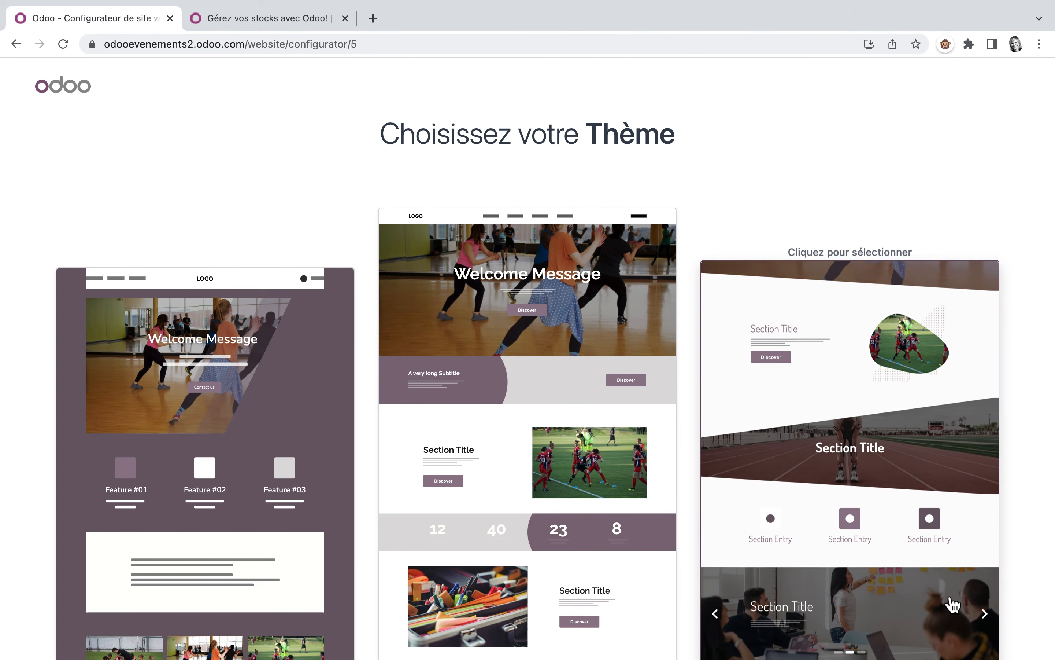
{"action": "left_click", "coordinate": [16, 44]}
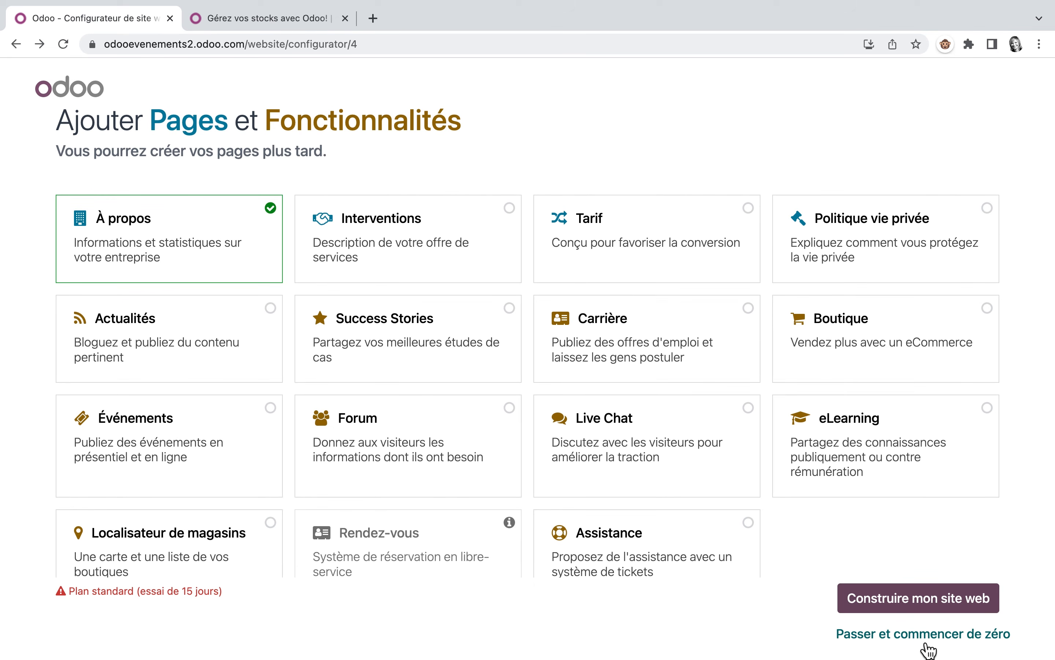
Step: Skip the configurator to start the website from scratch with the Graphene theme
{"action": "left_click", "coordinate": [934, 637]}
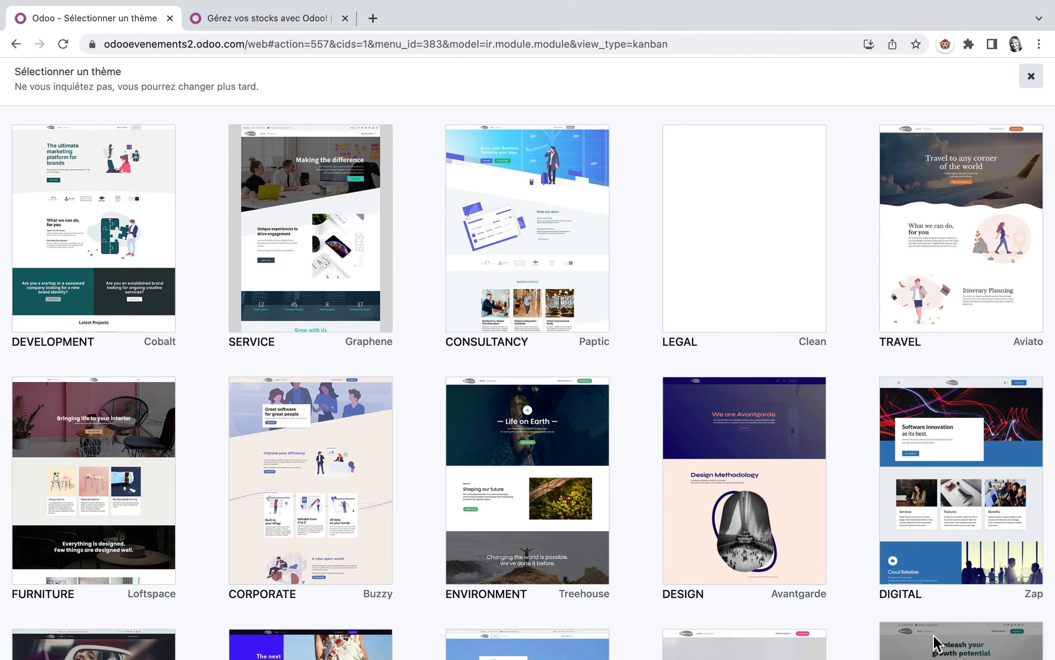
{"action": "left_click", "coordinate": [323, 204]}
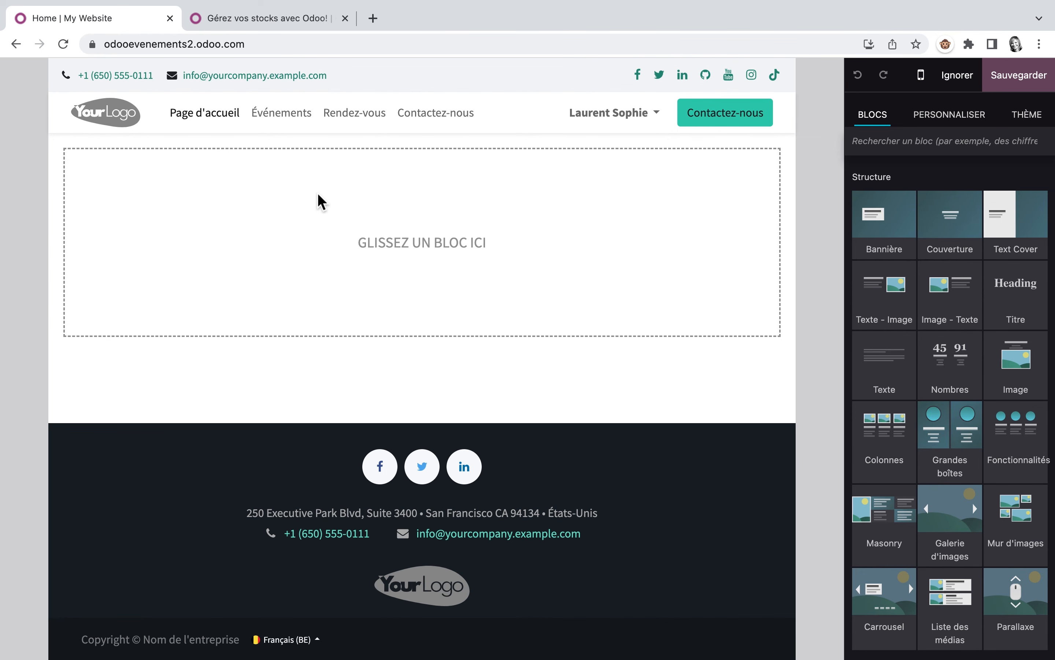
Step: Replace the placeholder logo in the page header with an uploaded Odoo logo image
{"action": "left_click", "coordinate": [108, 116]}
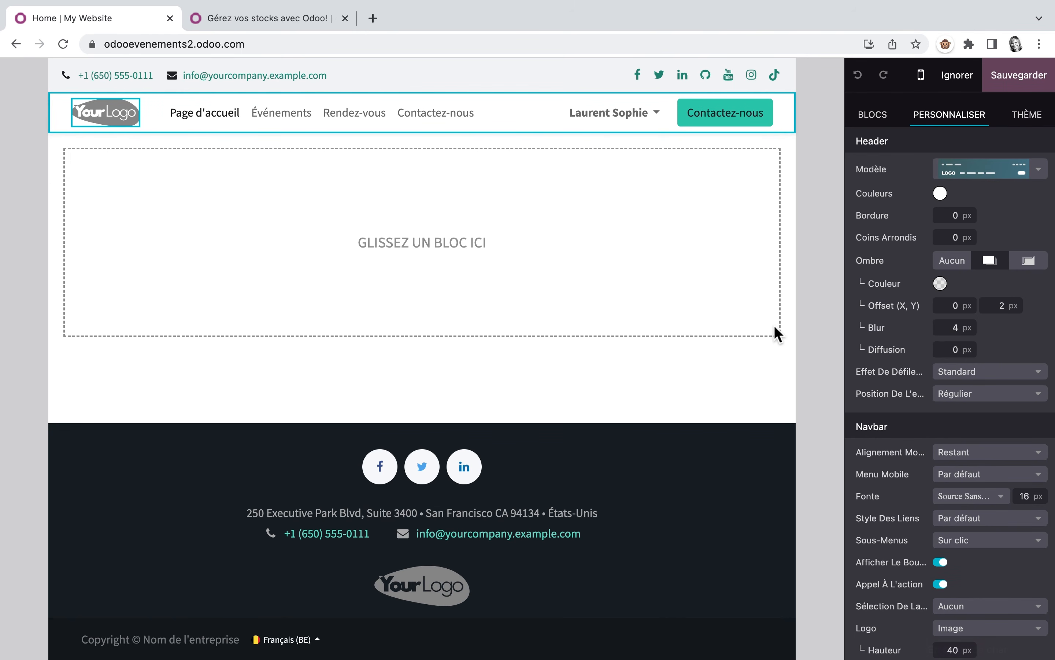
{"action": "double_click", "coordinate": [118, 115]}
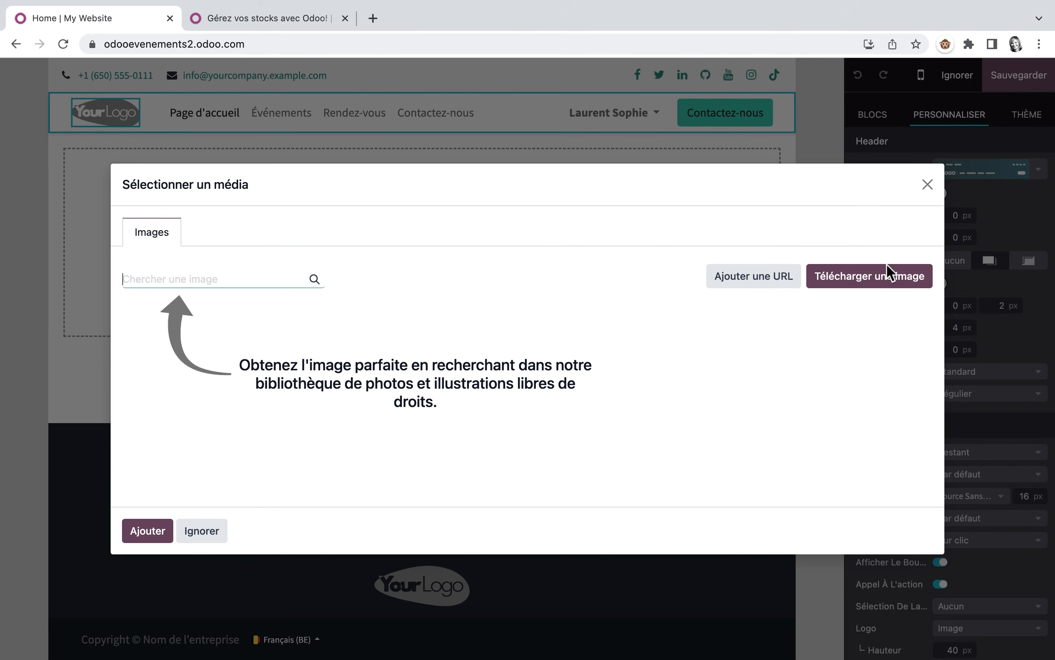
{"action": "left_click", "coordinate": [870, 276]}
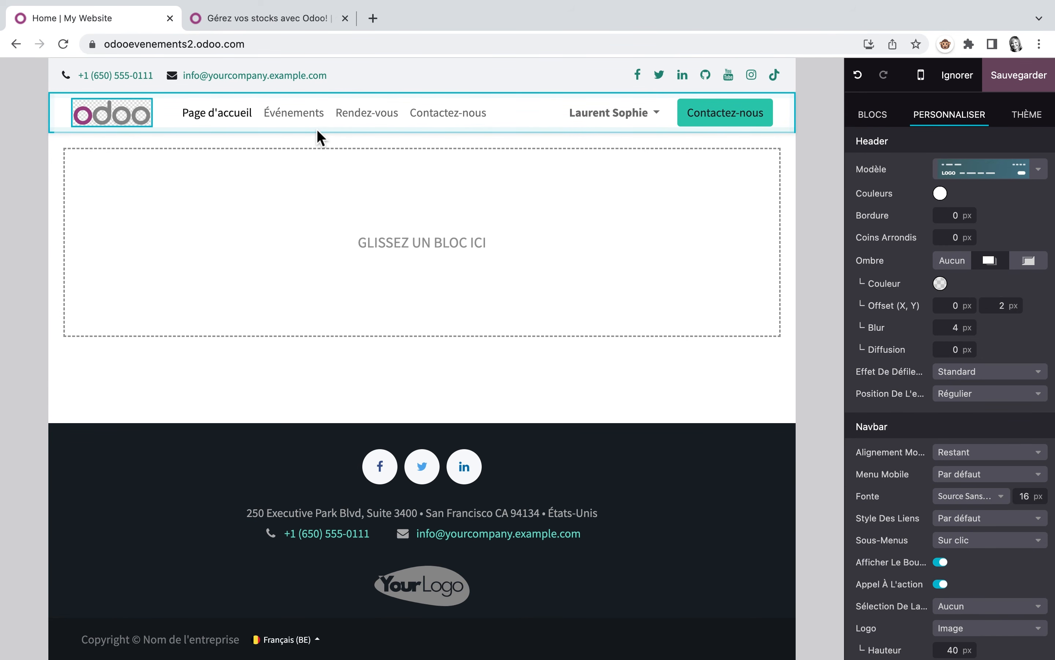
Step: Add a Bannière block to the empty homepage and replace its background with the uploaded "Live avec Odoo pour répondre à vos questions" image
{"action": "left_click", "coordinate": [459, 241]}
{"action": "left_click_drag", "start_coordinate": [877, 216], "coordinate": [623, 238]}
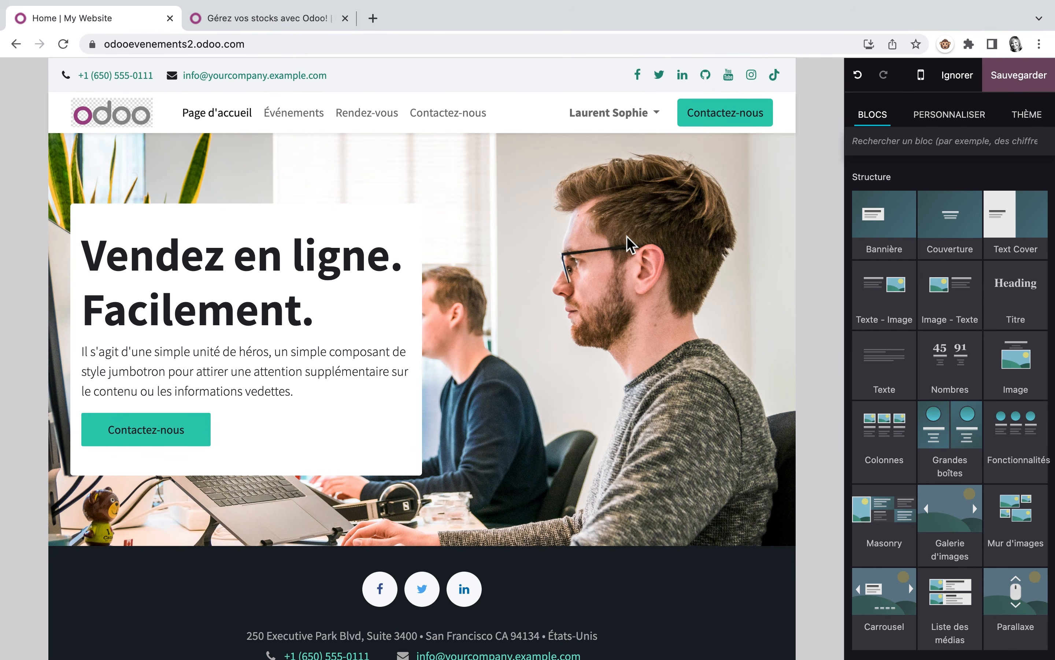
{"action": "left_click", "coordinate": [627, 238]}
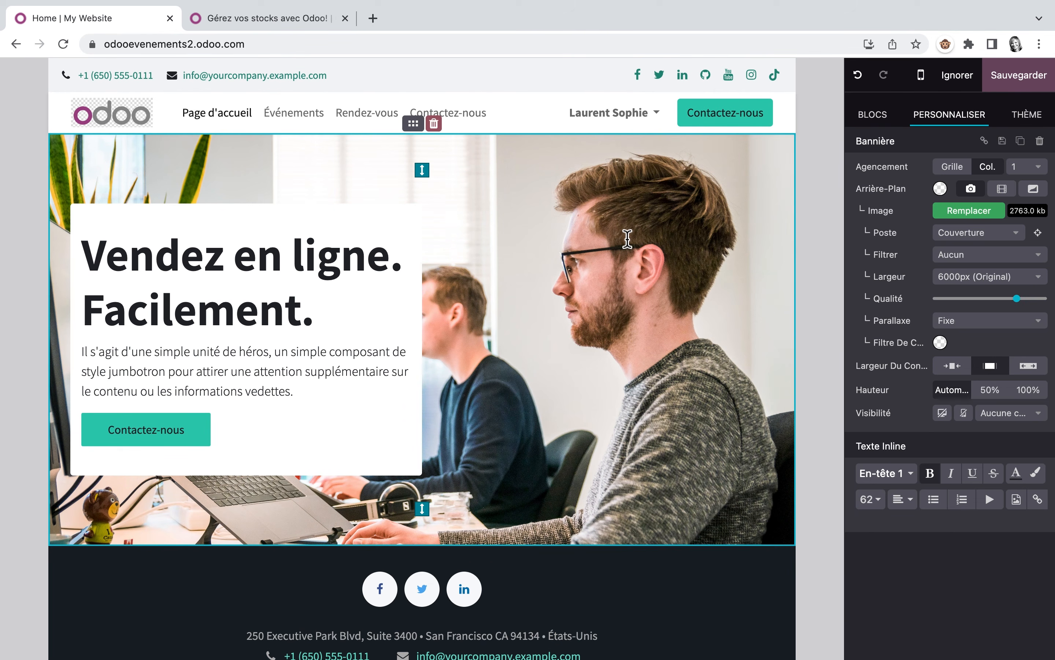
{"action": "left_click", "coordinate": [973, 214]}
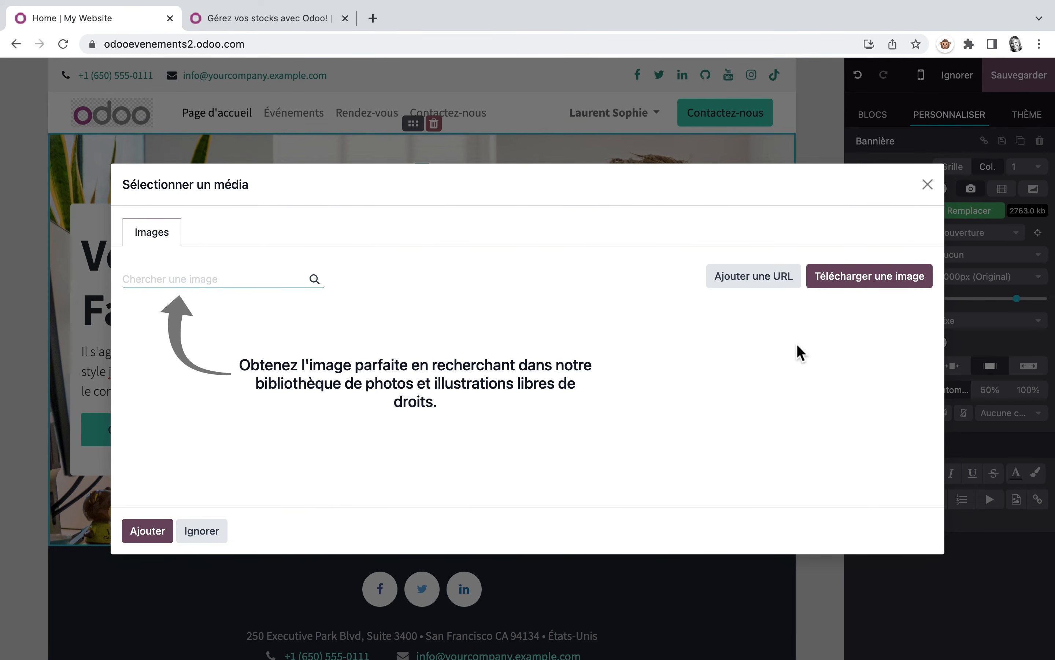
{"action": "left_click", "coordinate": [870, 276]}
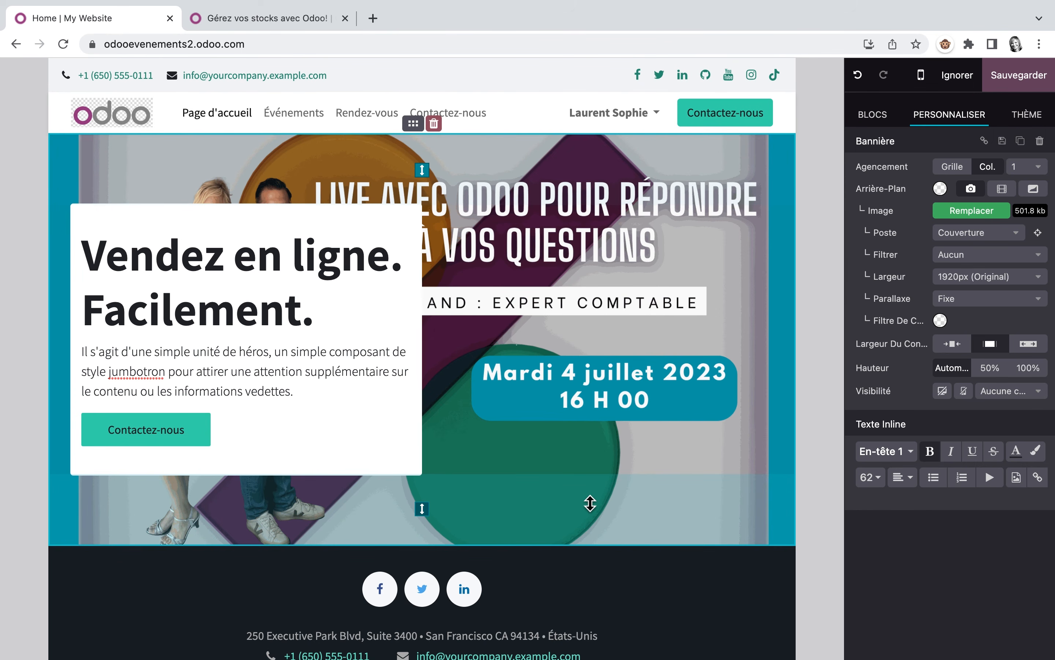
Step: Delete the text box covering the banner image and undo the removal of the banner block itself
{"action": "left_click", "coordinate": [328, 313]}
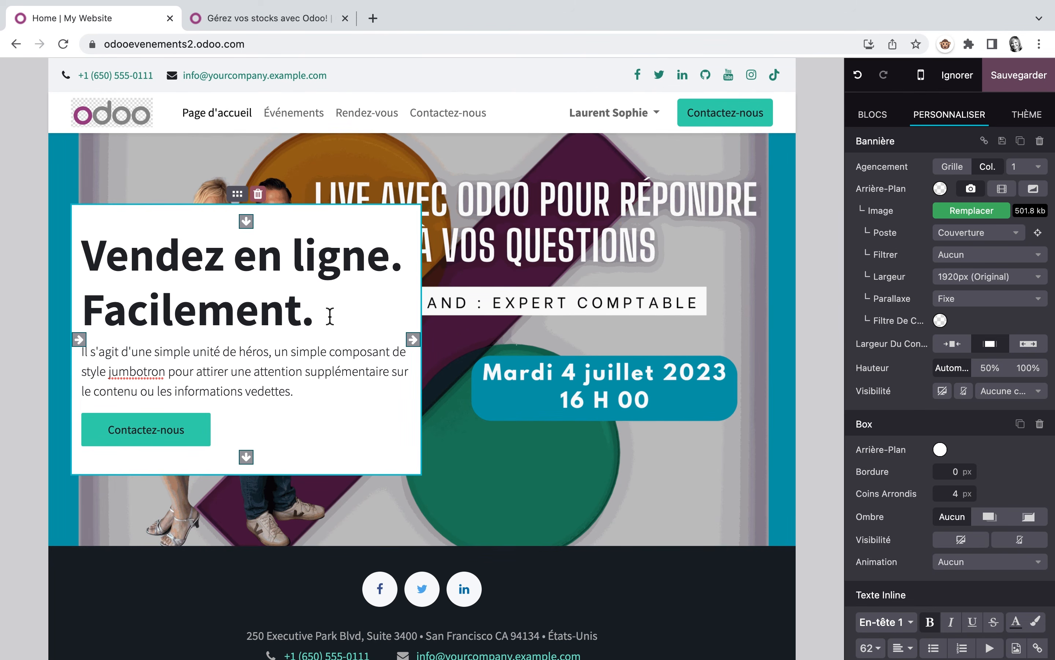
{"action": "left_click", "coordinate": [258, 194]}
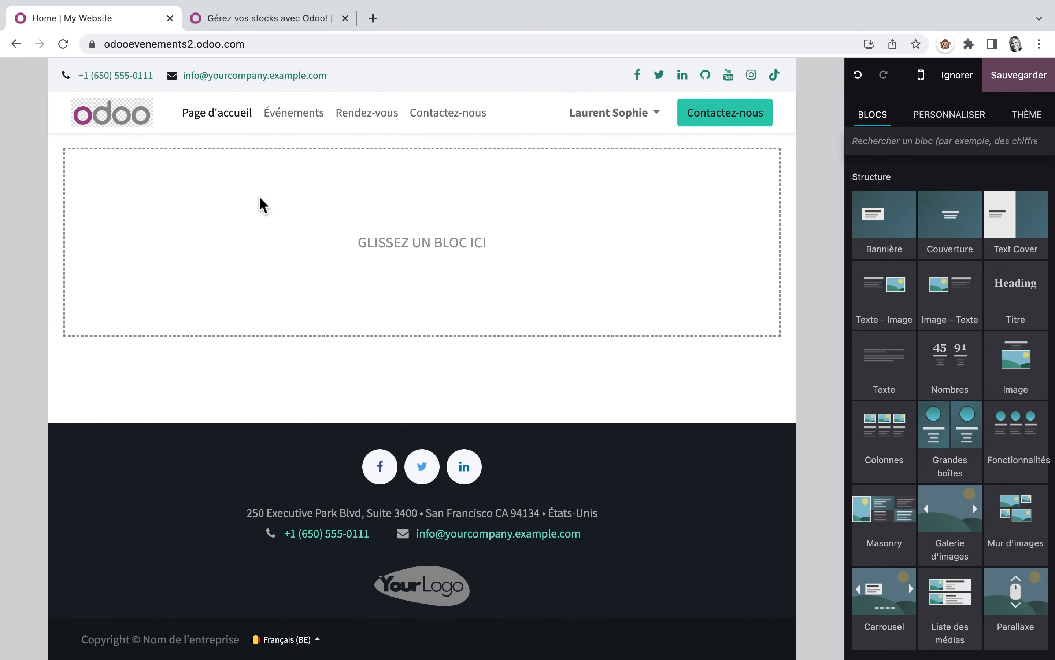
{"action": "left_click", "coordinate": [868, 78]}
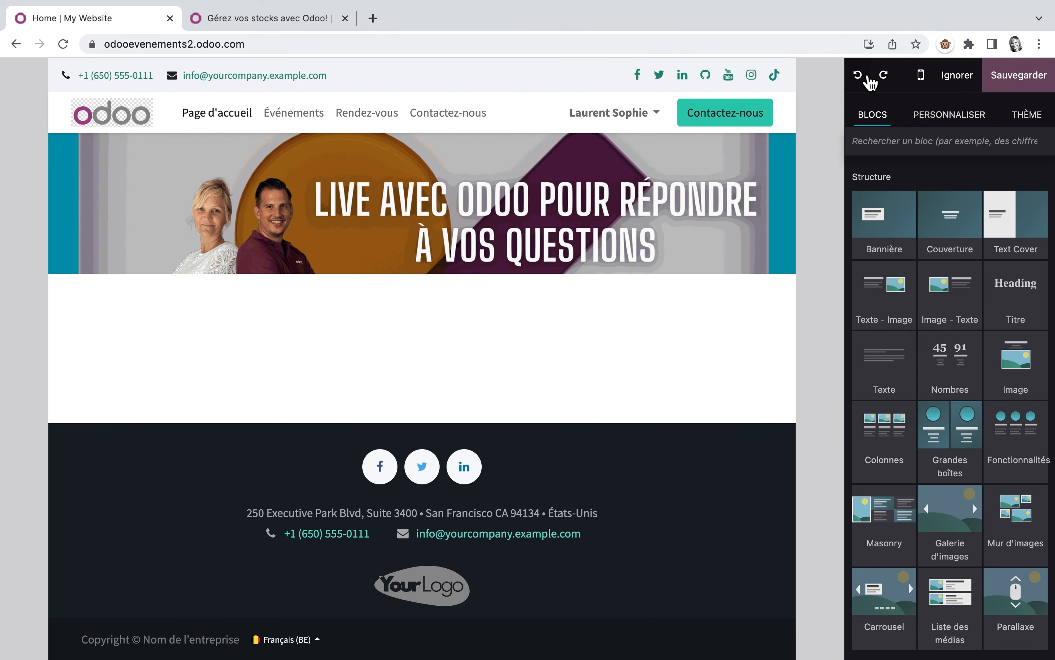
Step: Increase the banner's height so its image reaches down to the Mardi 4 juillet 2023 date
{"action": "left_click", "coordinate": [428, 239]}
{"action": "left_click_drag", "start_coordinate": [425, 245], "coordinate": [431, 374]}
{"action": "left_click_drag", "start_coordinate": [428, 172], "coordinate": [433, 213]}
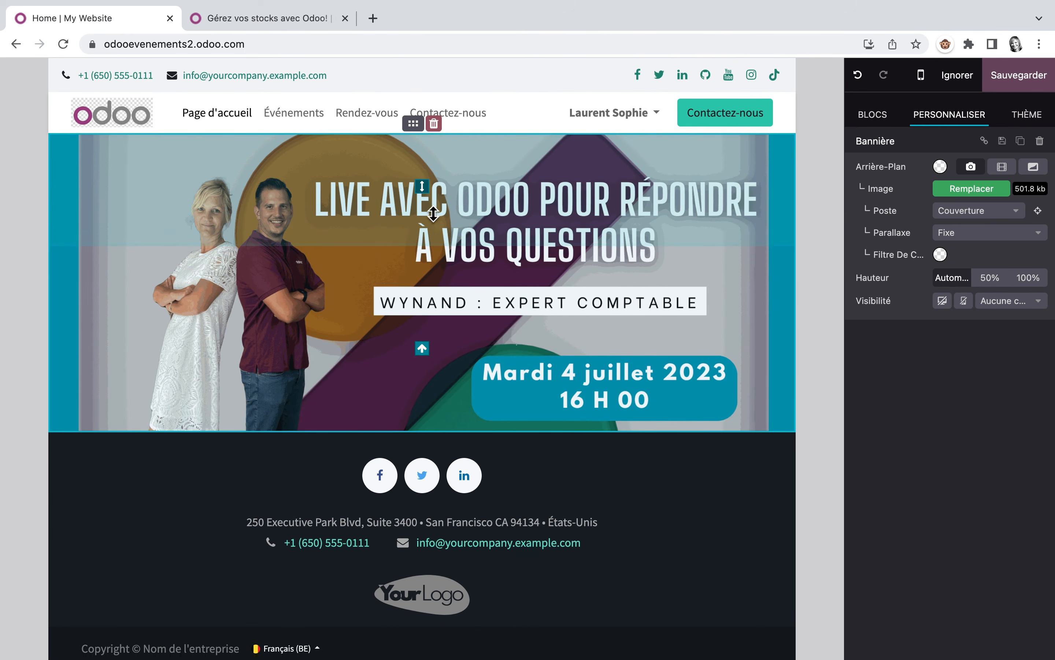
Step: Search the building blocks for "équipe" and place the Équipe block below the banner
{"action": "left_click", "coordinate": [882, 119]}
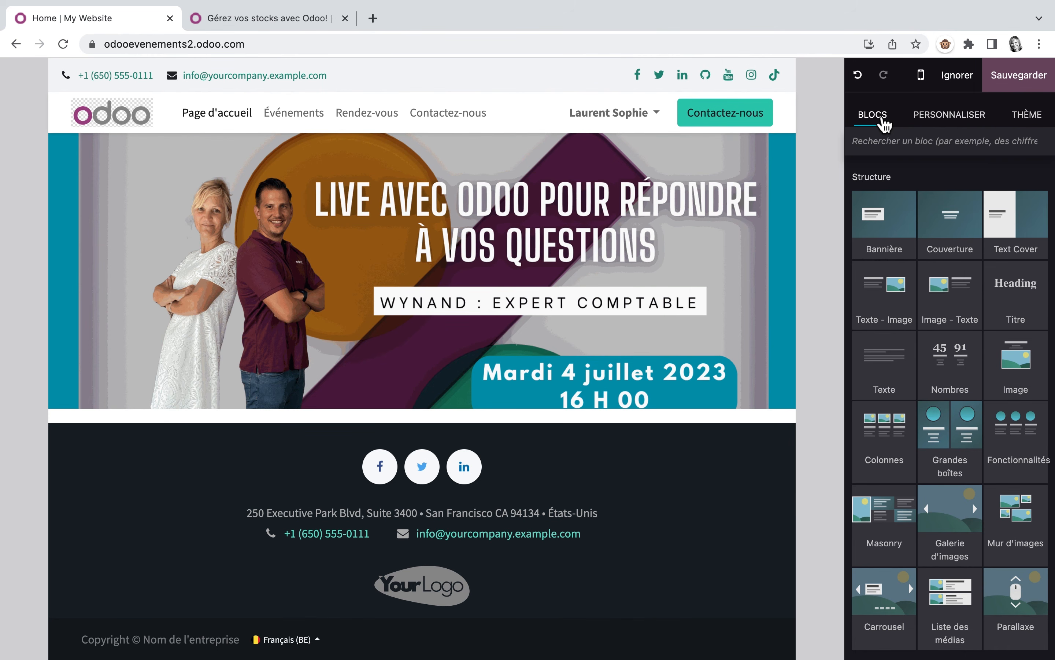
{"action": "left_click", "coordinate": [897, 141]}
{"action": "type", "text": "&"}
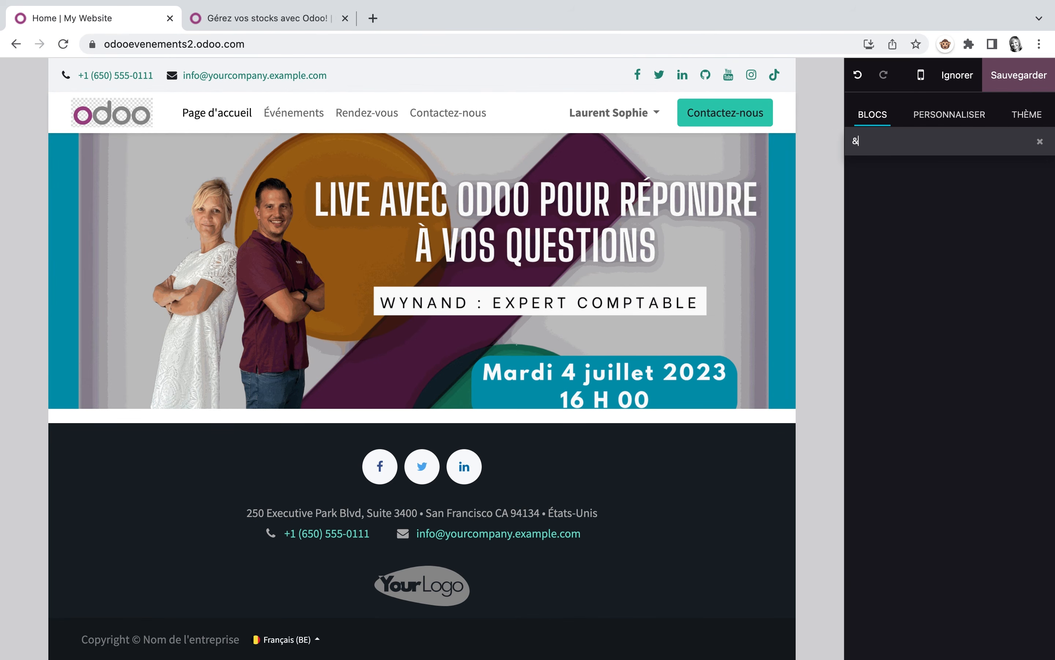
{"action": "key", "text": "BackSpace"}
{"action": "type", "text": "équipe"}
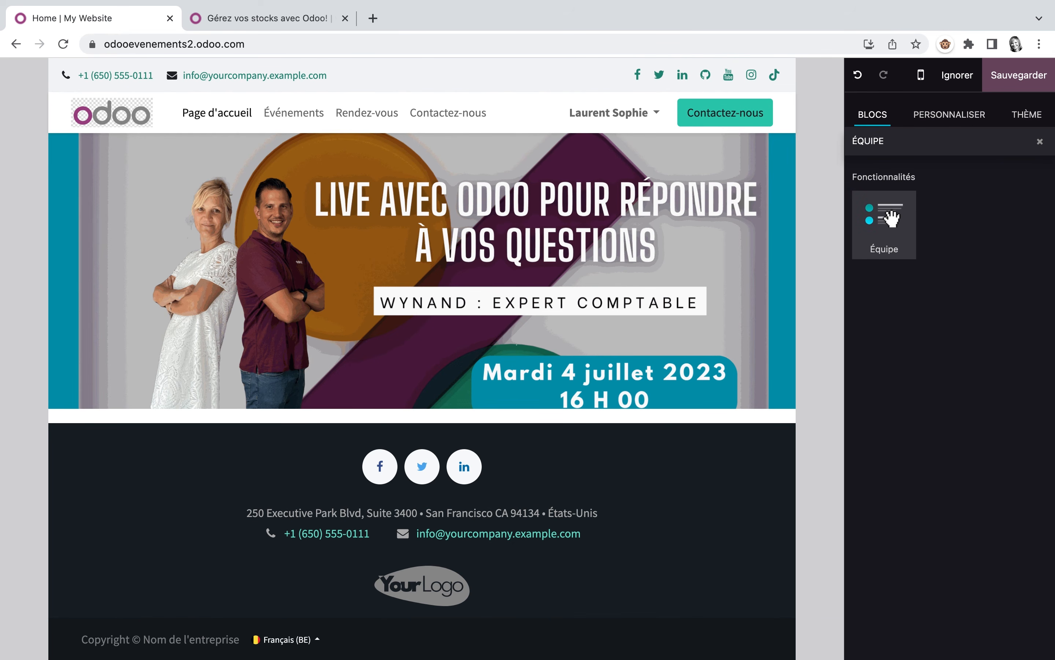
{"action": "left_click_drag", "start_coordinate": [891, 218], "coordinate": [605, 422]}
Step: Delete the CTO and COO columns from the Équipe block, keeping the CEO and CFO columns
{"action": "triple_click", "coordinate": [275, 401]}
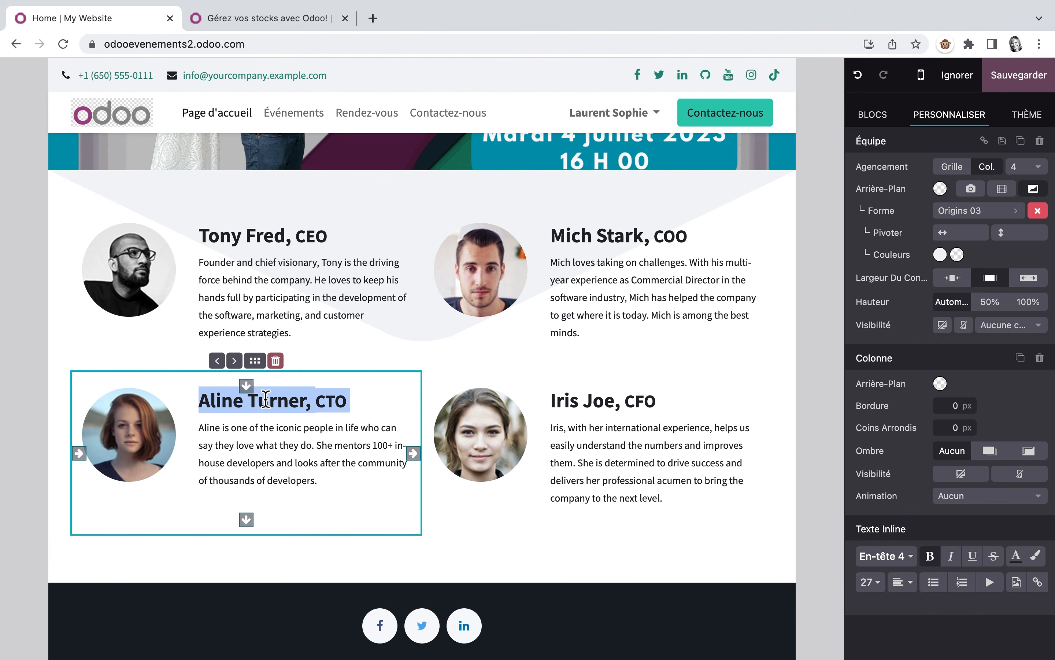
{"action": "left_click", "coordinate": [275, 360]}
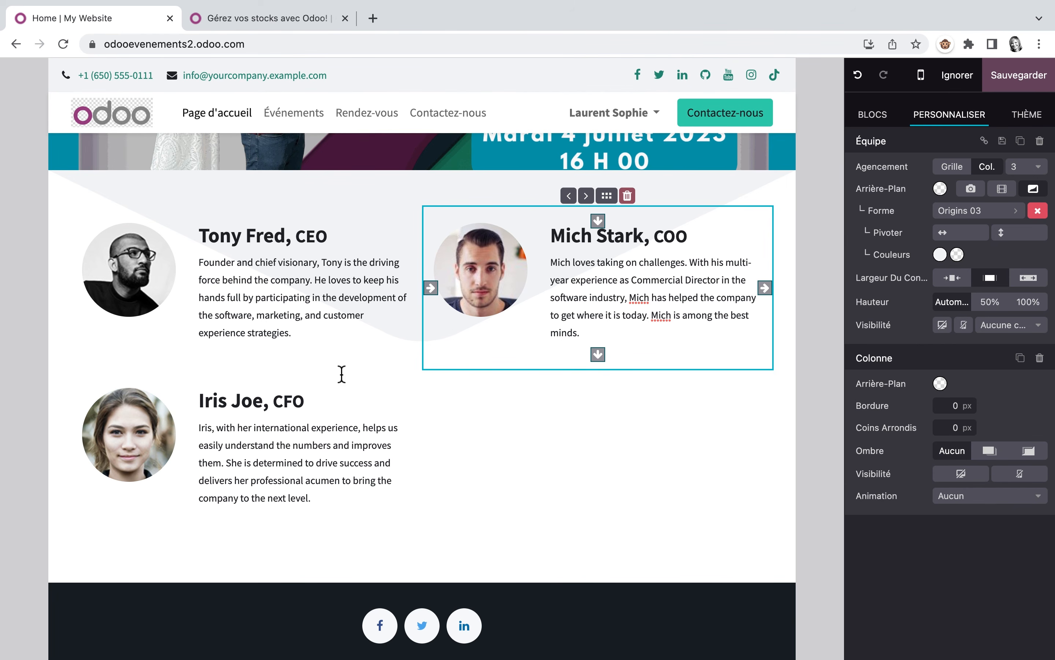
{"action": "left_click", "coordinate": [627, 196]}
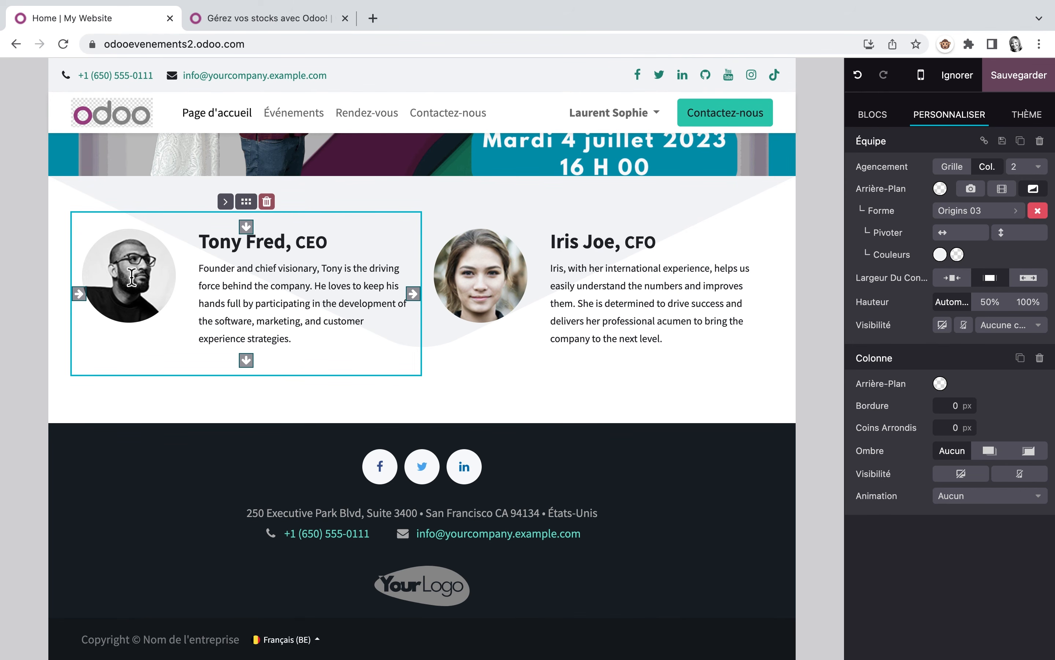
Step: Replace the CEO column's photo with the accountant's portrait and set its heading to the accountant's first name followed by "expert-comptable"
{"action": "left_click", "coordinate": [131, 277]}
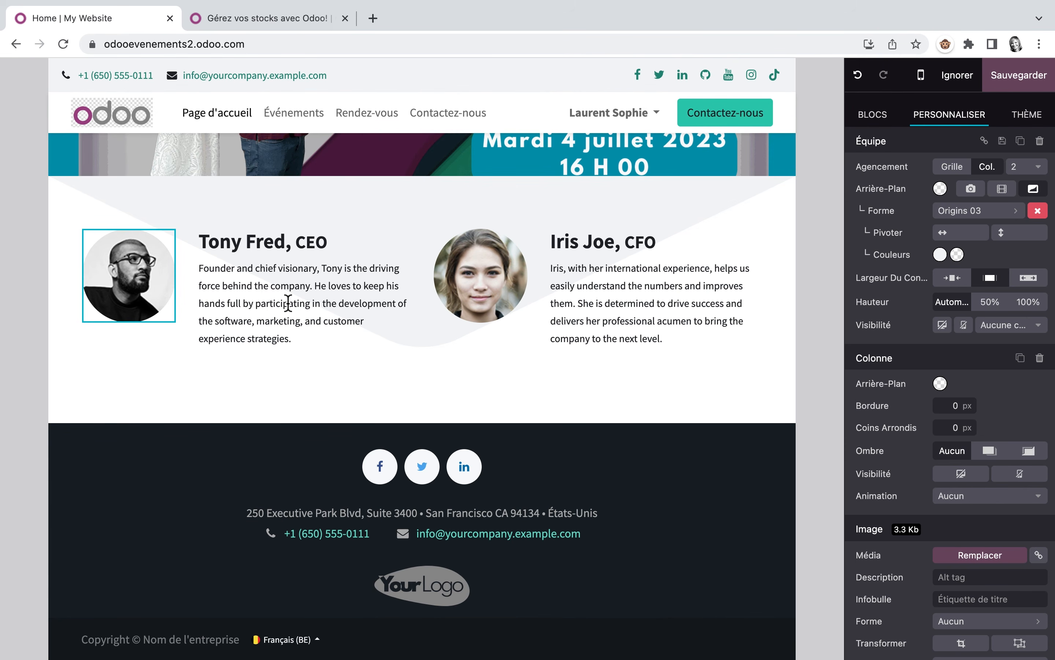
{"action": "triple_click", "coordinate": [208, 244]}
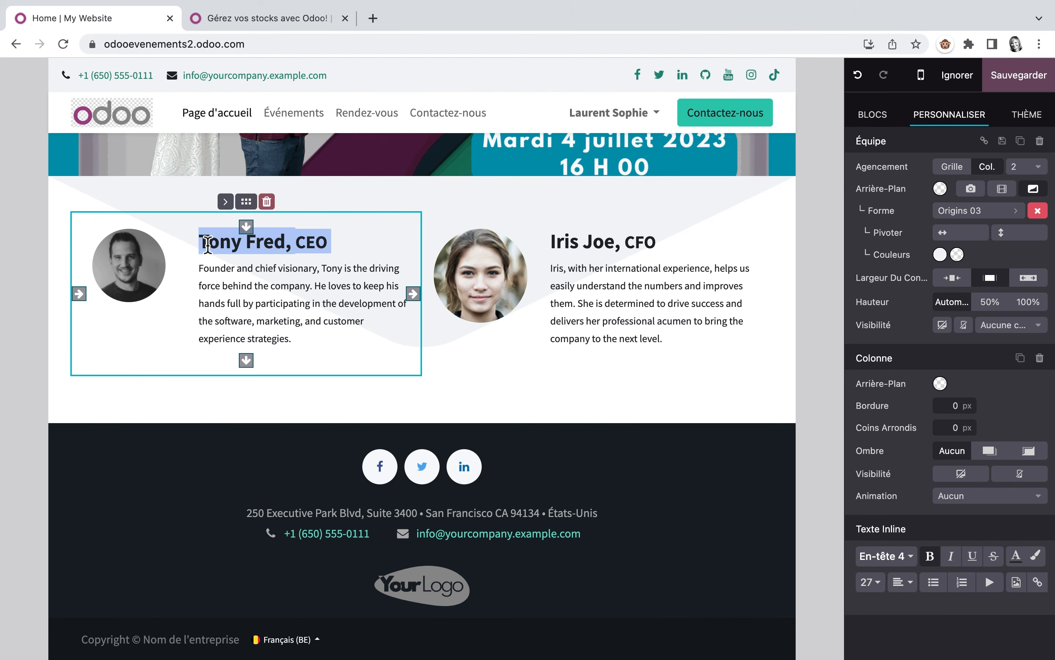
{"action": "type", "text": "Wynand, expert-comptable"}
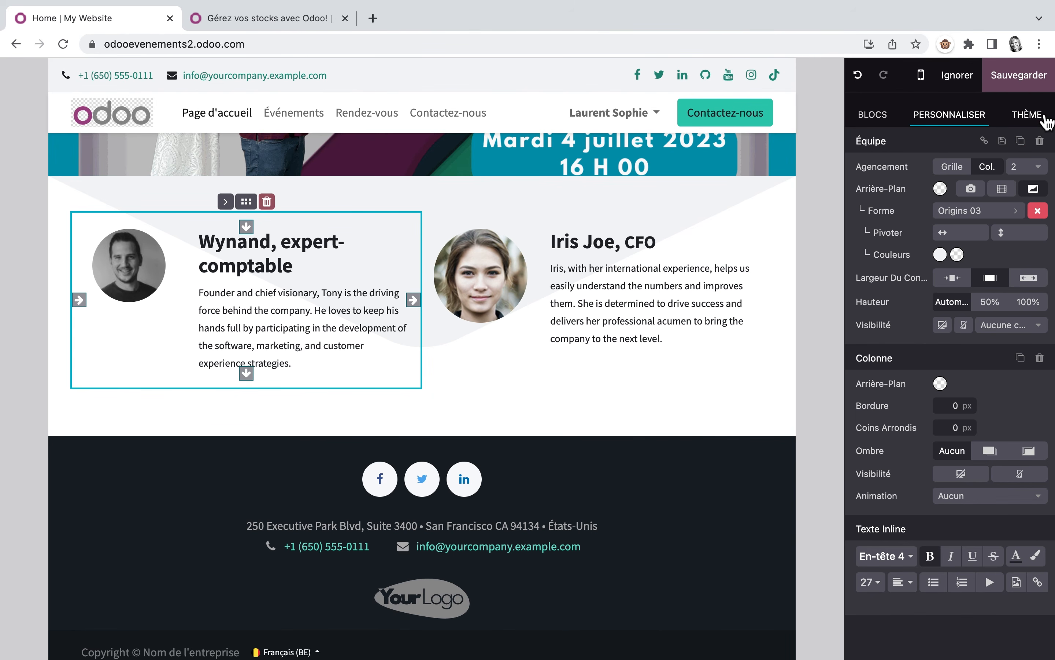
Step: Set the font size of the "expert-comptable" heading to 24
{"action": "triple_click", "coordinate": [309, 267]}
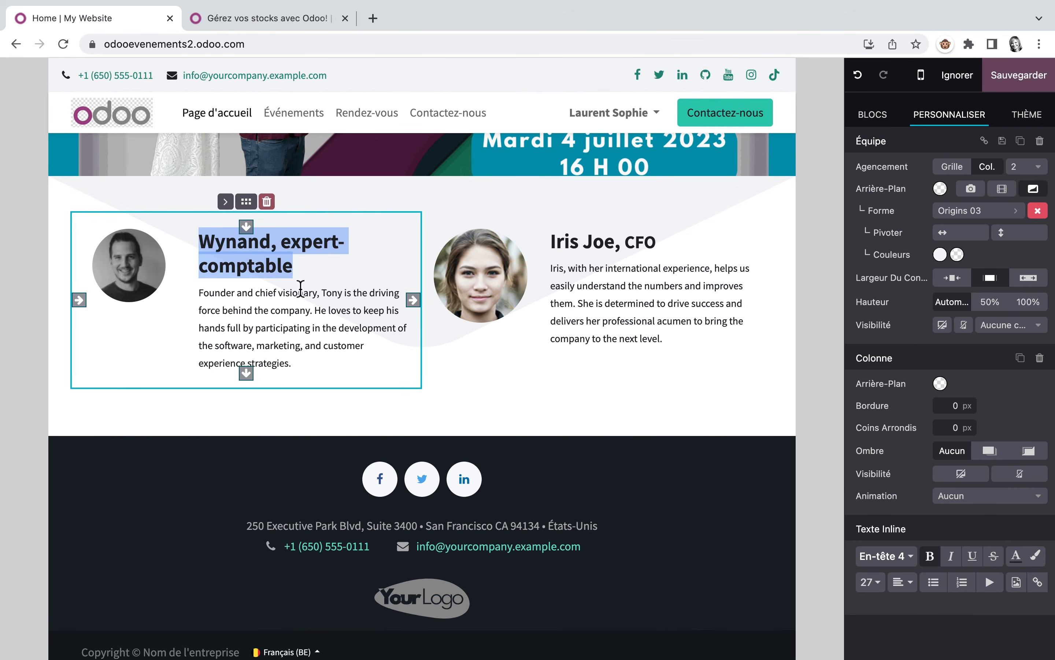
{"action": "left_click", "coordinate": [877, 584]}
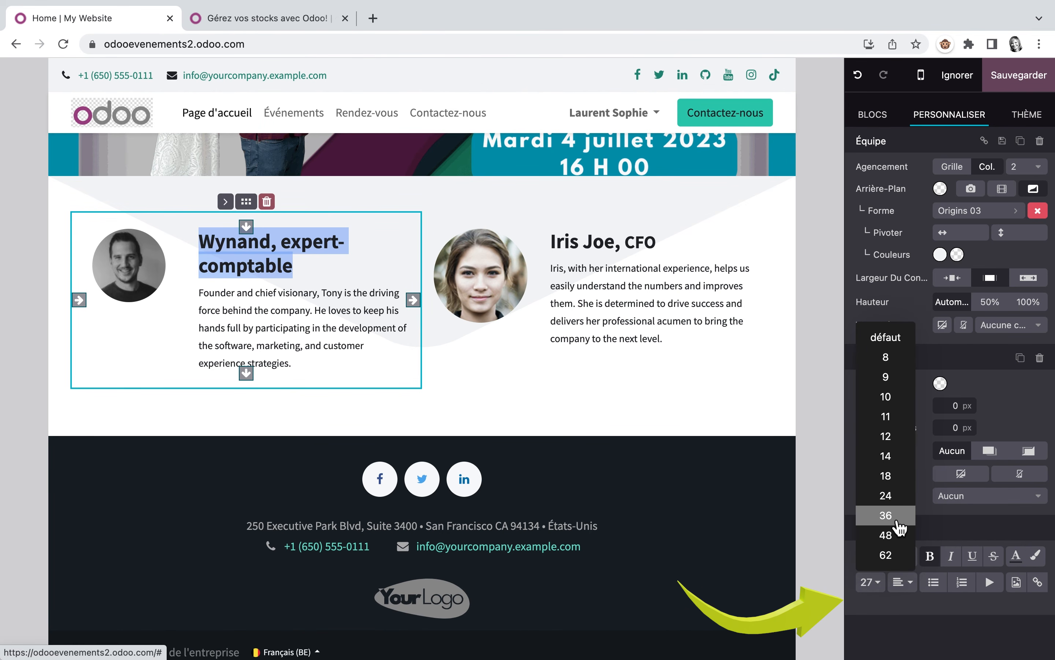
{"action": "left_click", "coordinate": [887, 495]}
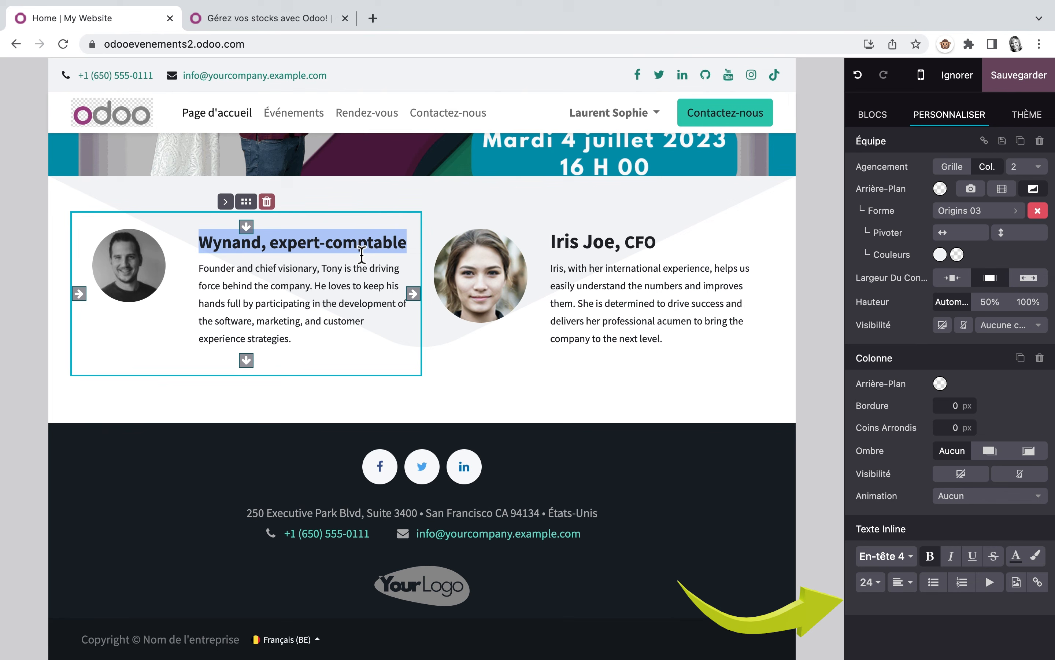
Step: Replace the accountant's description with the copied text starting "Je suis expert-comptable chez Odoo", pasted to match the existing style
{"action": "triple_click", "coordinate": [201, 267]}
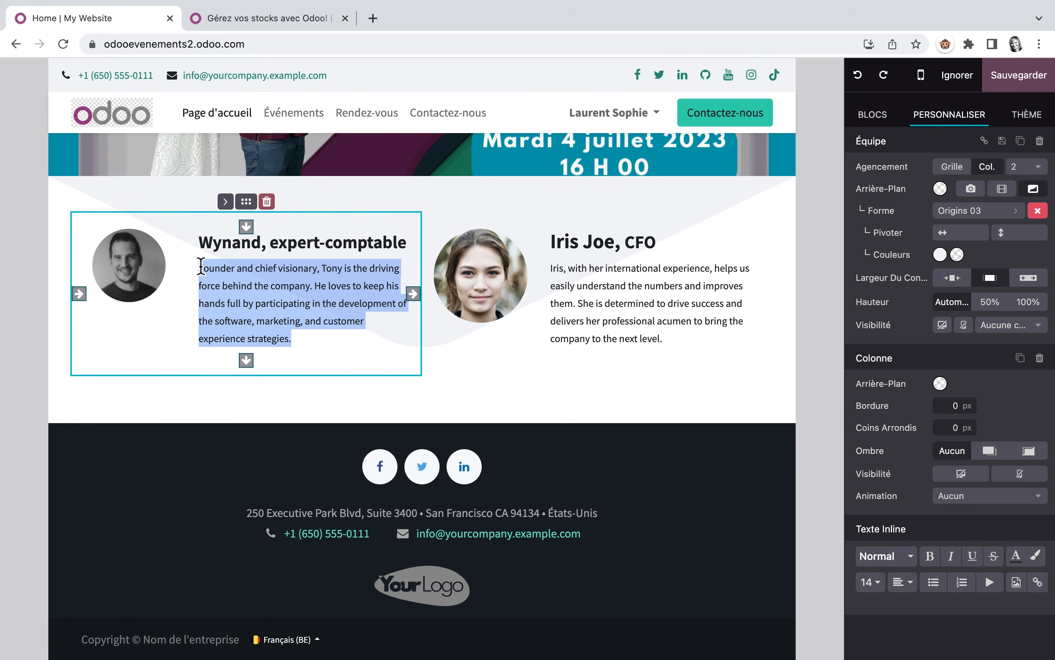
{"action": "right_click", "coordinate": [228, 291]}
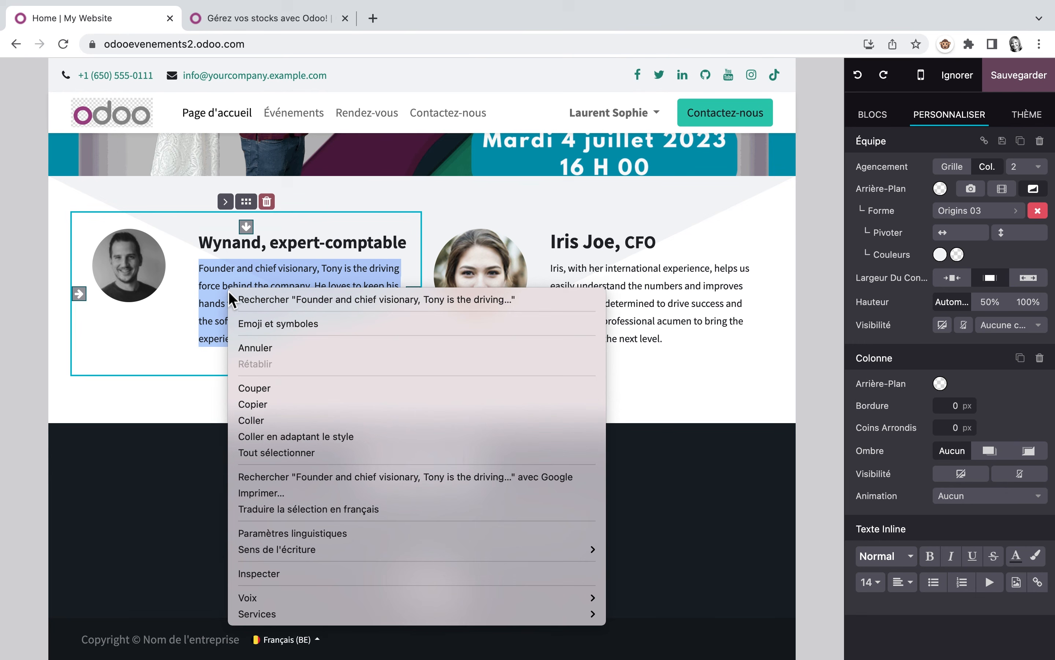
{"action": "left_click", "coordinate": [320, 436]}
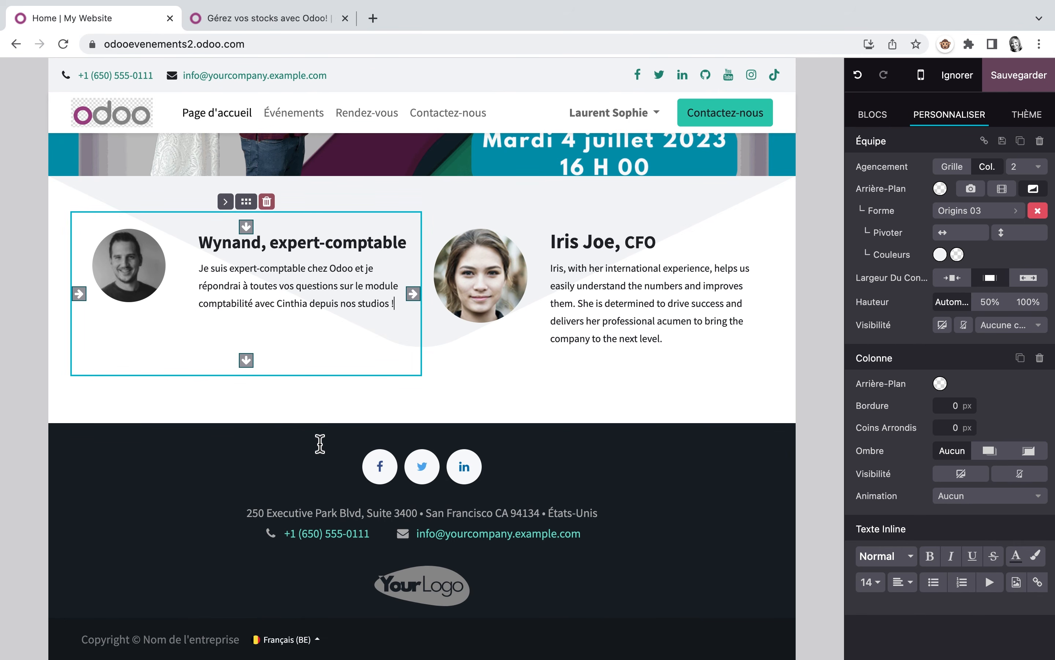
Step: Replace the CFO column's photo, heading and description with the co-presenter's portrait, first name plus "Odoo avec vous !" and event text, and save the homepage
{"action": "triple_click", "coordinate": [622, 288]}
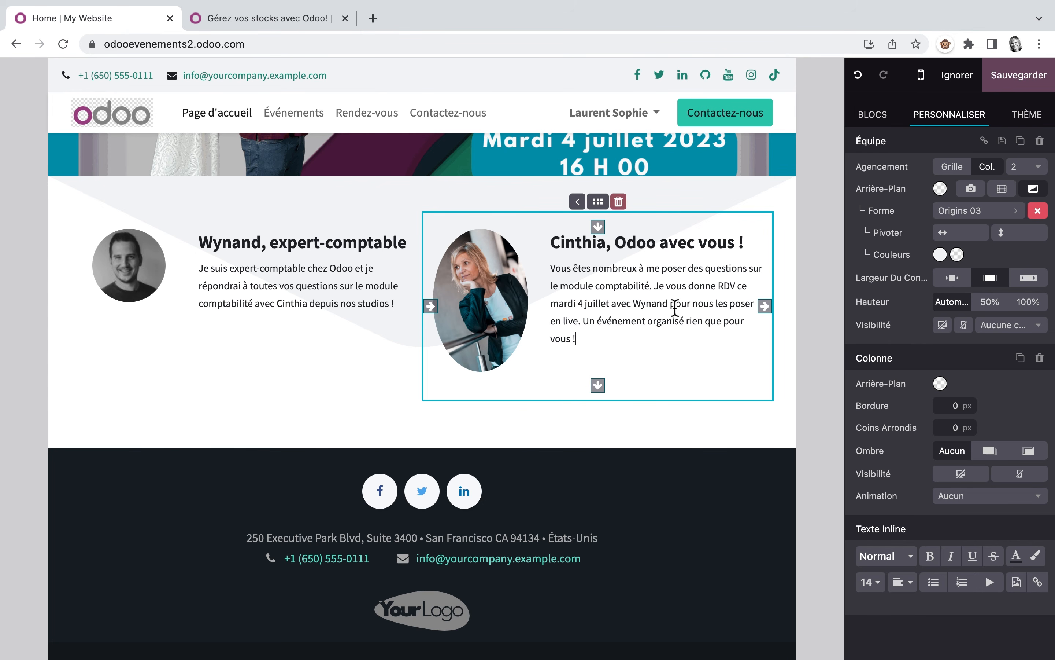
{"action": "scroll", "coordinate": [789, 397], "scroll_direction": "up", "scroll_amount": 5}
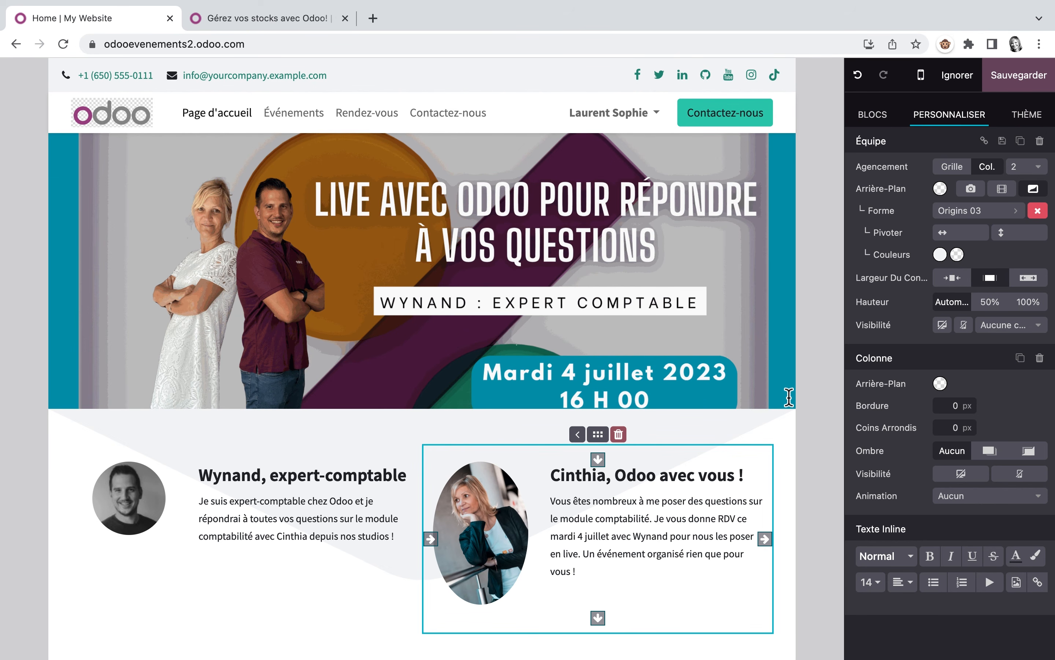
{"action": "left_click", "coordinate": [1013, 84]}
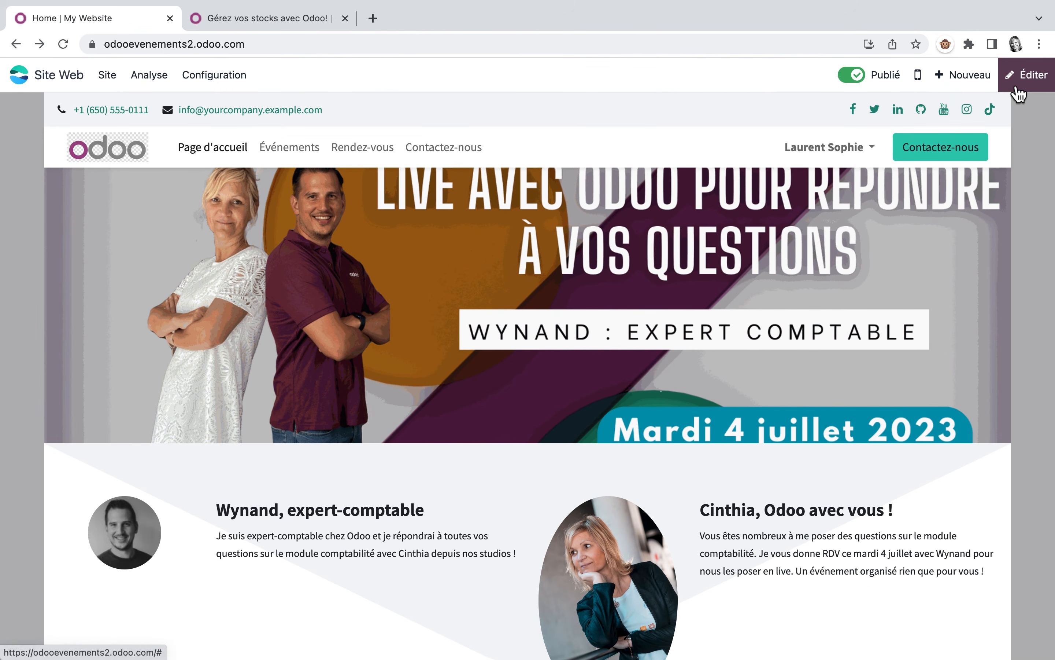
Step: Remove the Rendez-vous entry from the website's navigation menu and save the menu
{"action": "left_click", "coordinate": [111, 78]}
{"action": "left_click", "coordinate": [162, 127]}
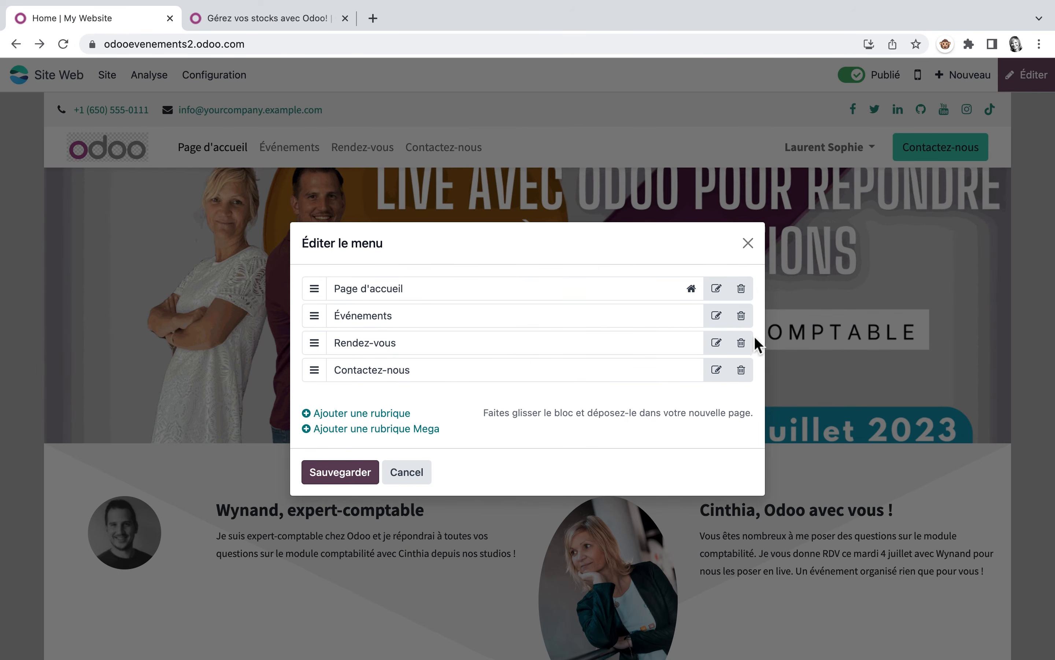
{"action": "left_click", "coordinate": [742, 343]}
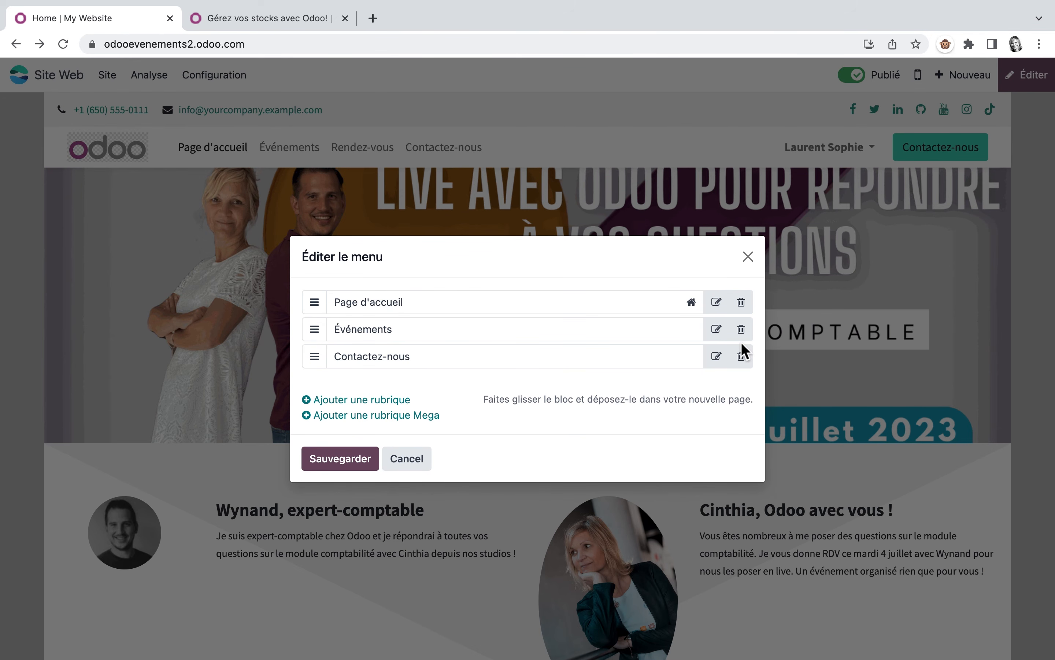
{"action": "left_click", "coordinate": [354, 463]}
Step: View the website's Événements page and check the content types offered for creation, then close that overview
{"action": "left_click", "coordinate": [295, 156]}
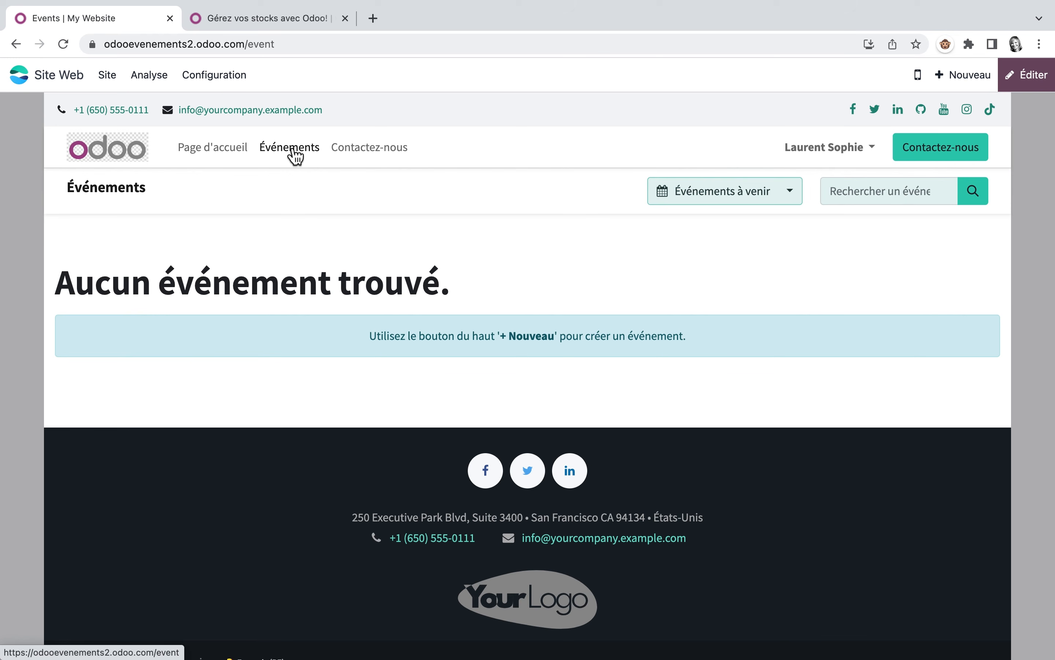
{"action": "left_click", "coordinate": [970, 77]}
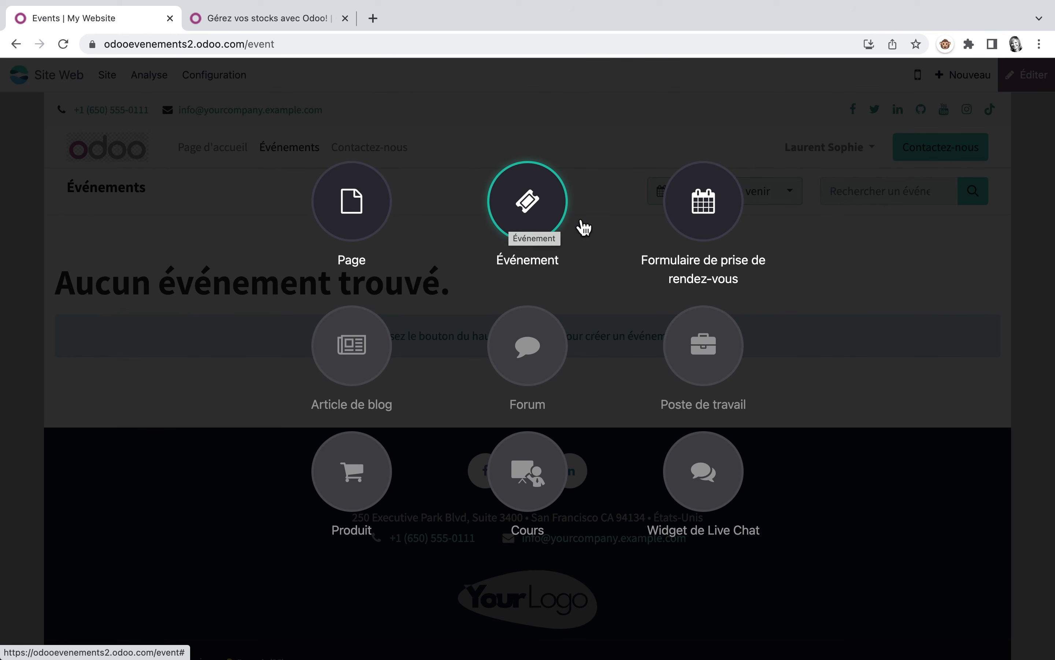
{"action": "left_click", "coordinate": [856, 291]}
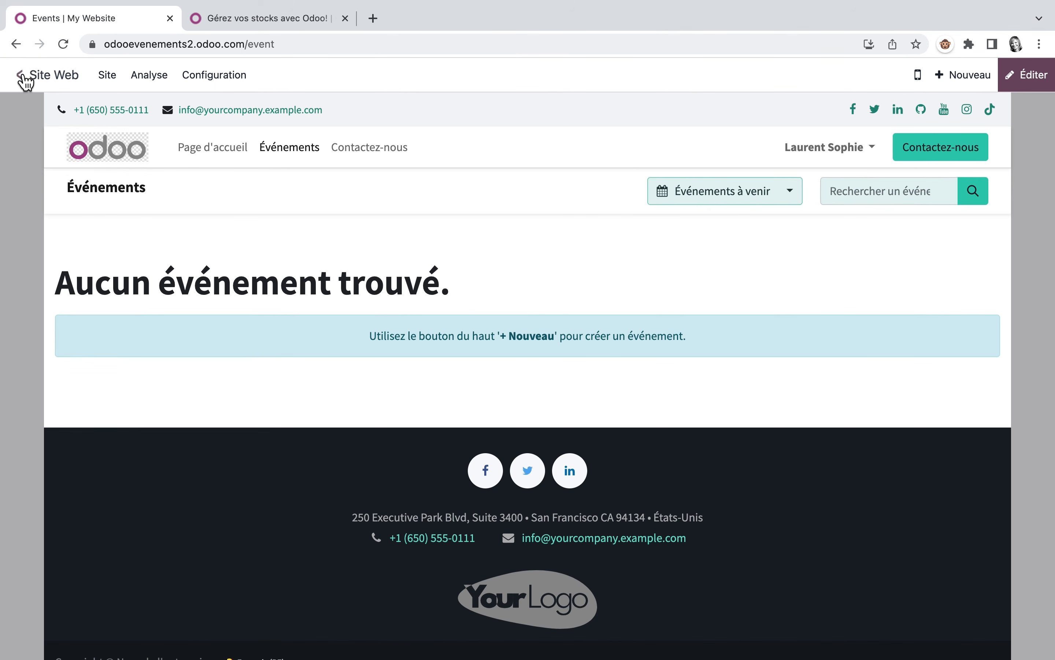
Step: Enable Billetterie en ligne and Code-barres in the Événements settings, leave Programme & Sessions disabled, and save
{"action": "left_click", "coordinate": [19, 74]}
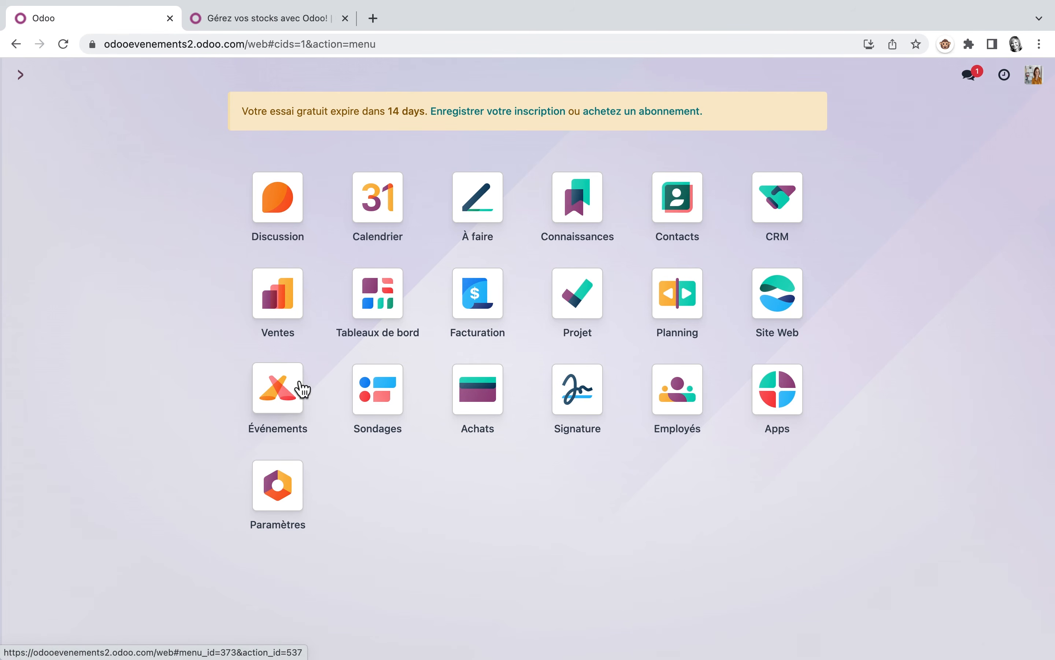
{"action": "left_click", "coordinate": [294, 494]}
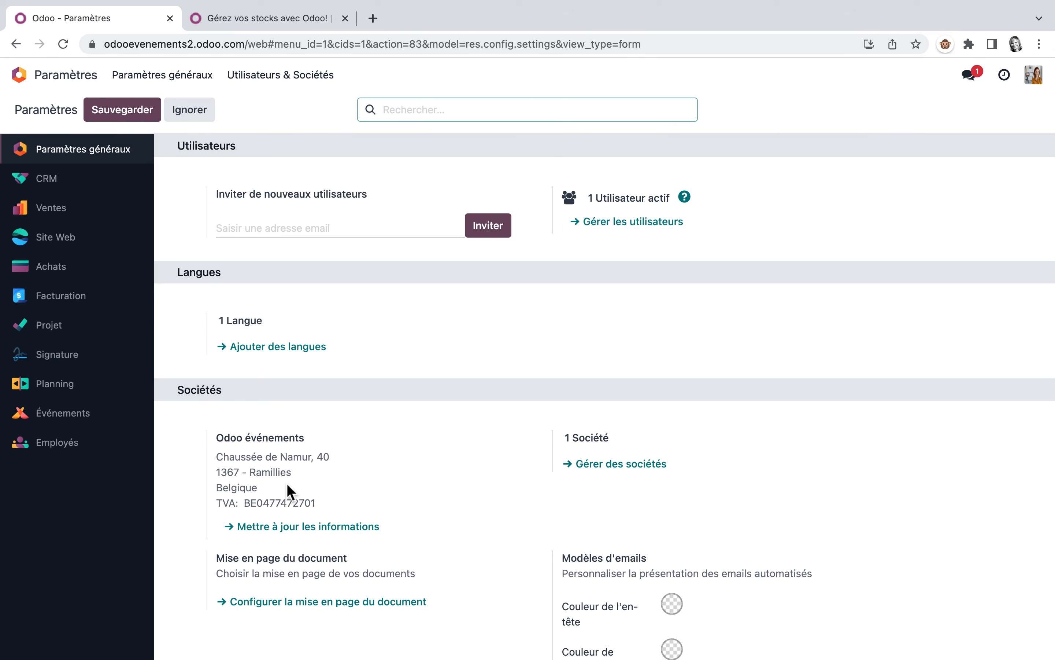
{"action": "left_click", "coordinate": [40, 416]}
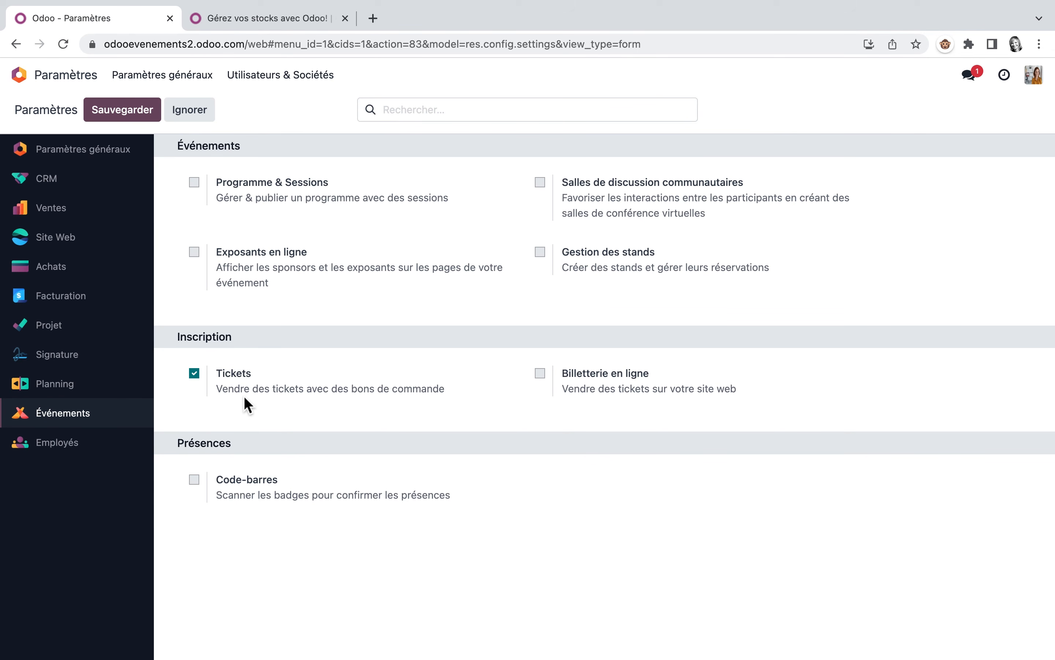
{"action": "left_click", "coordinate": [546, 376]}
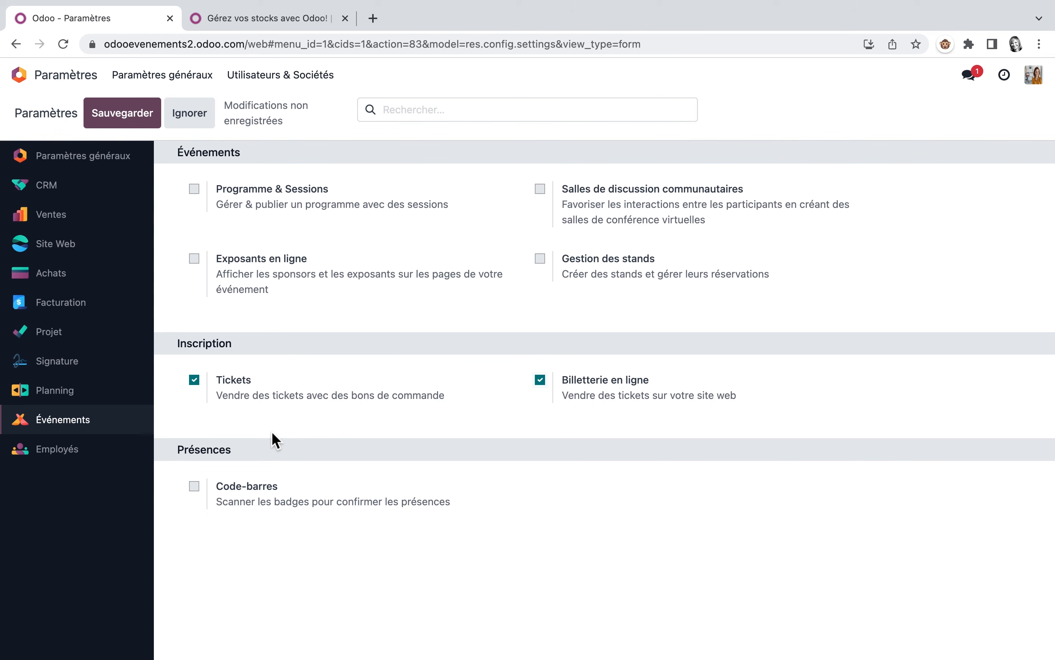
{"action": "left_click", "coordinate": [195, 487]}
{"action": "left_click", "coordinate": [197, 190]}
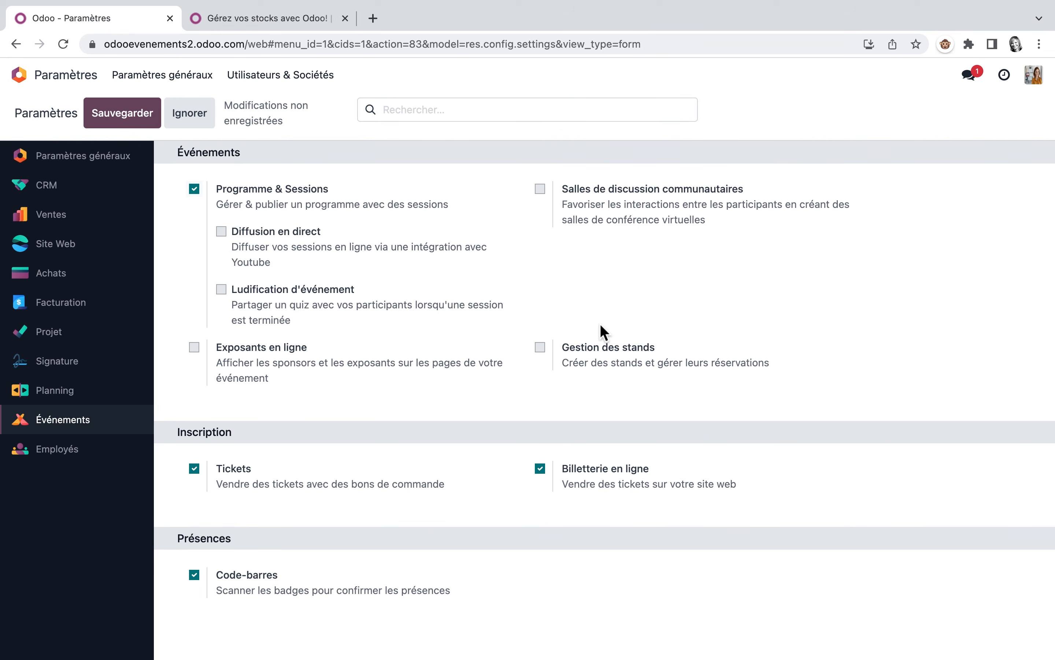
{"action": "left_click", "coordinate": [195, 191]}
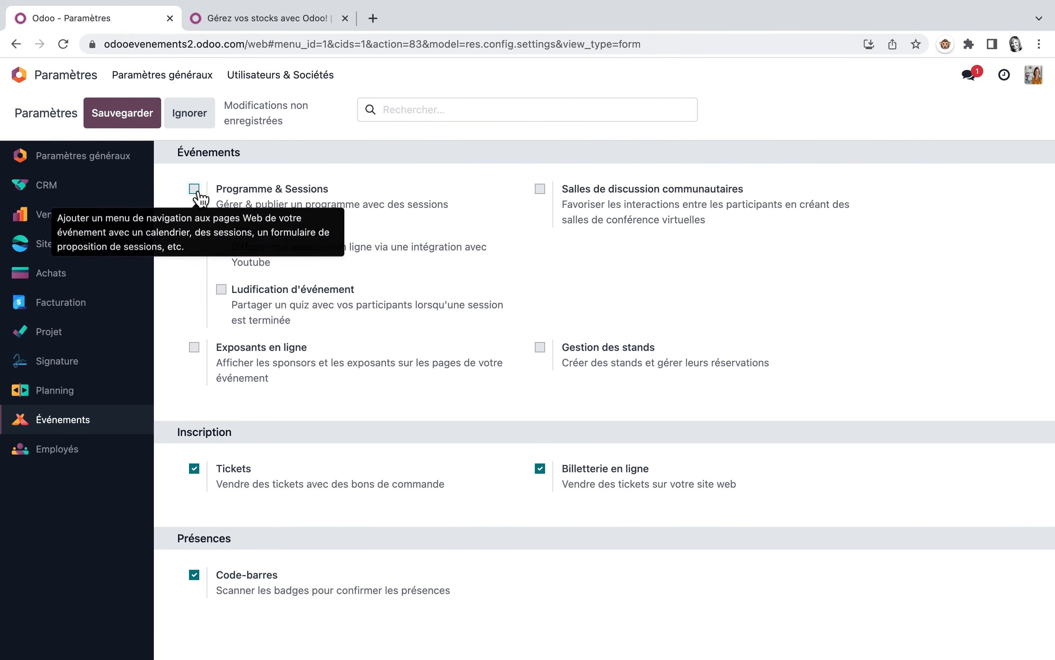
{"action": "left_click", "coordinate": [113, 110]}
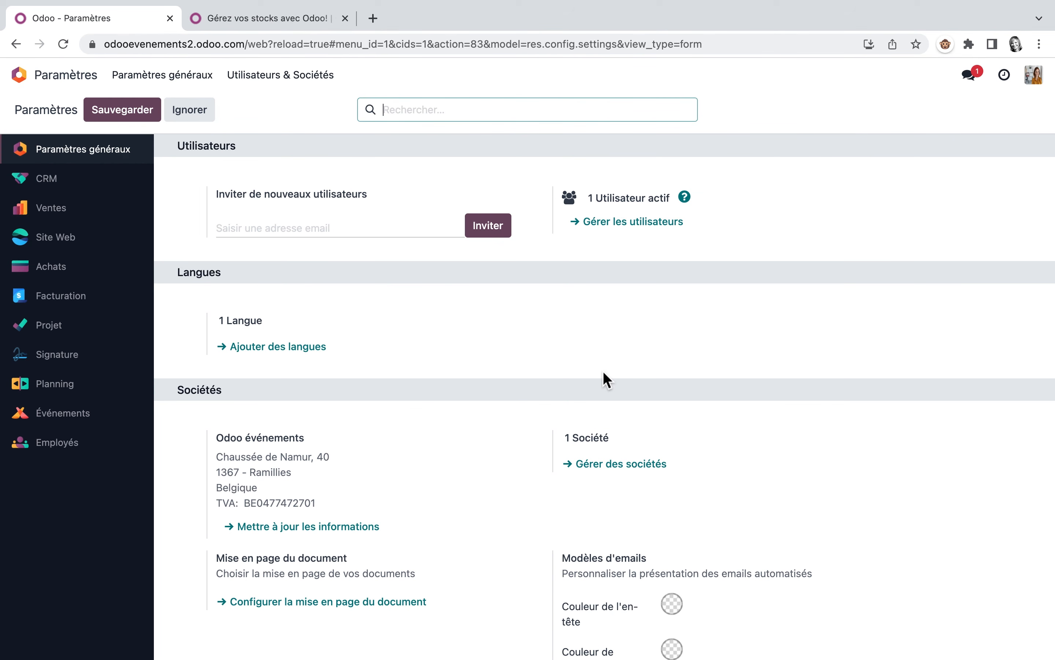
Step: Create a new event in the Événements app and name it "Live 4 juillet"
{"action": "left_click", "coordinate": [24, 78]}
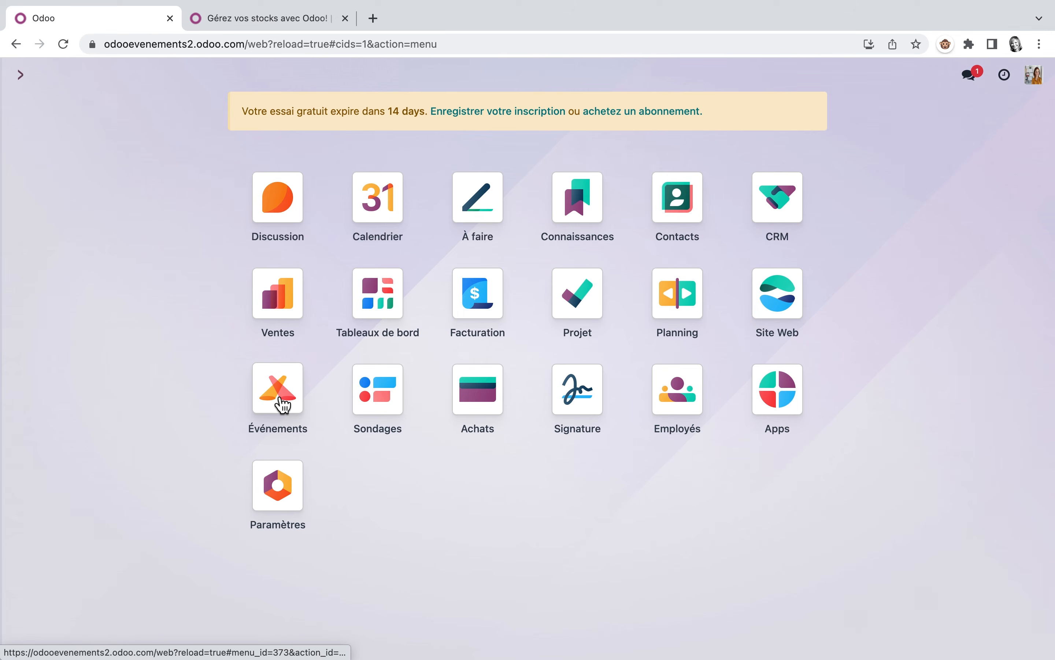
{"action": "left_click", "coordinate": [284, 384]}
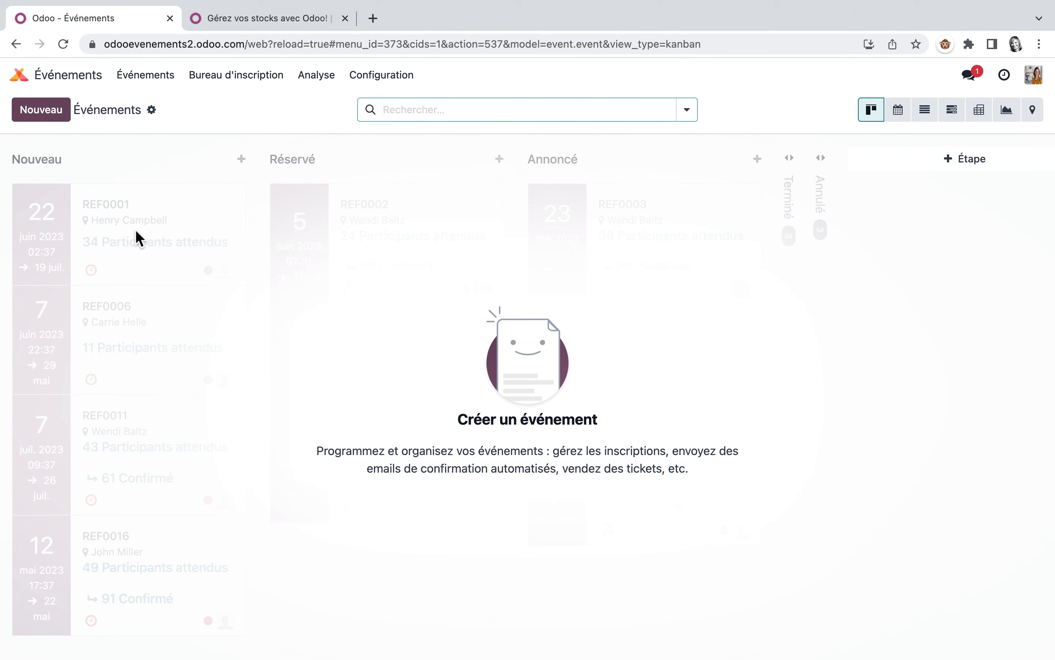
{"action": "left_click", "coordinate": [63, 112]}
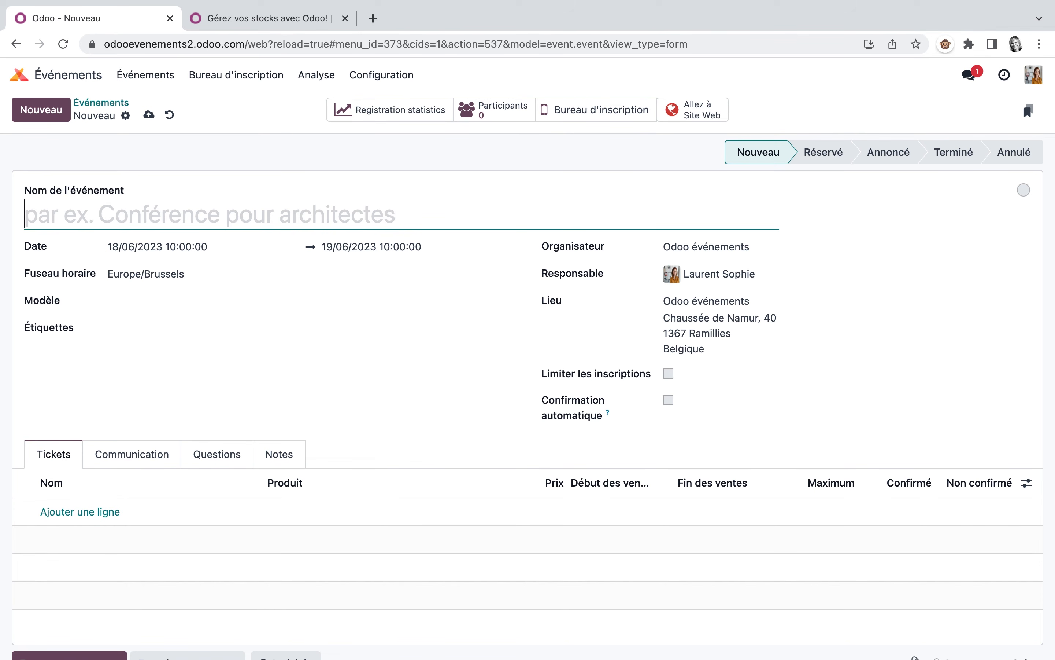
{"action": "type", "text": "Live "}
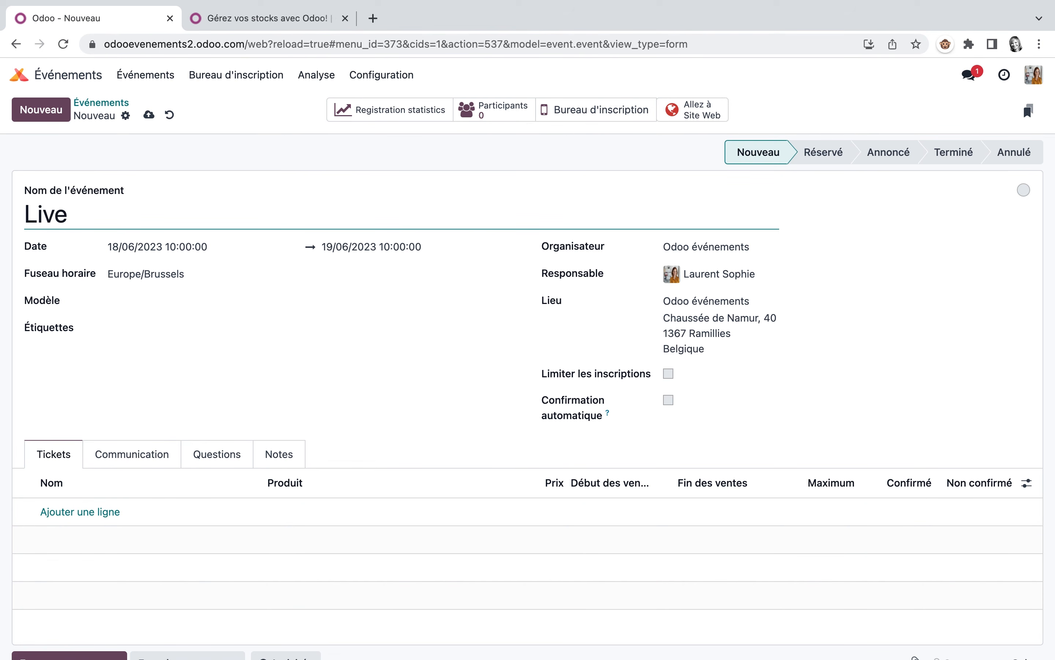
{"action": "type", "text": "4 juillet"}
Step: Set the event's start to 04/07/2023 at 16:00 and its end date to 04/07/2023
{"action": "left_click", "coordinate": [189, 248]}
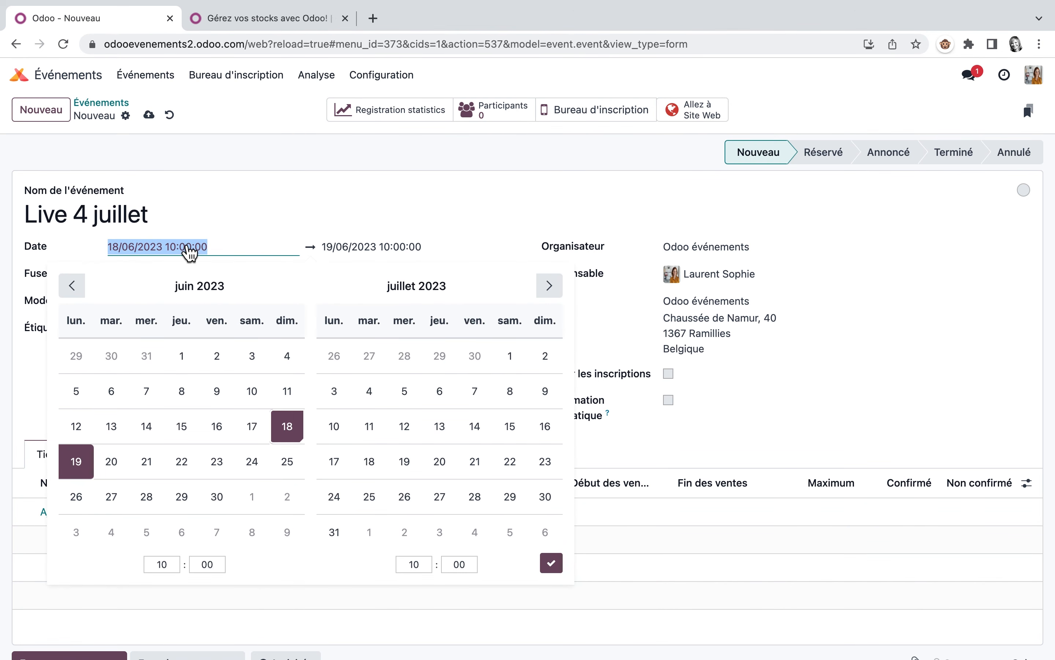
{"action": "left_click", "coordinate": [549, 286]}
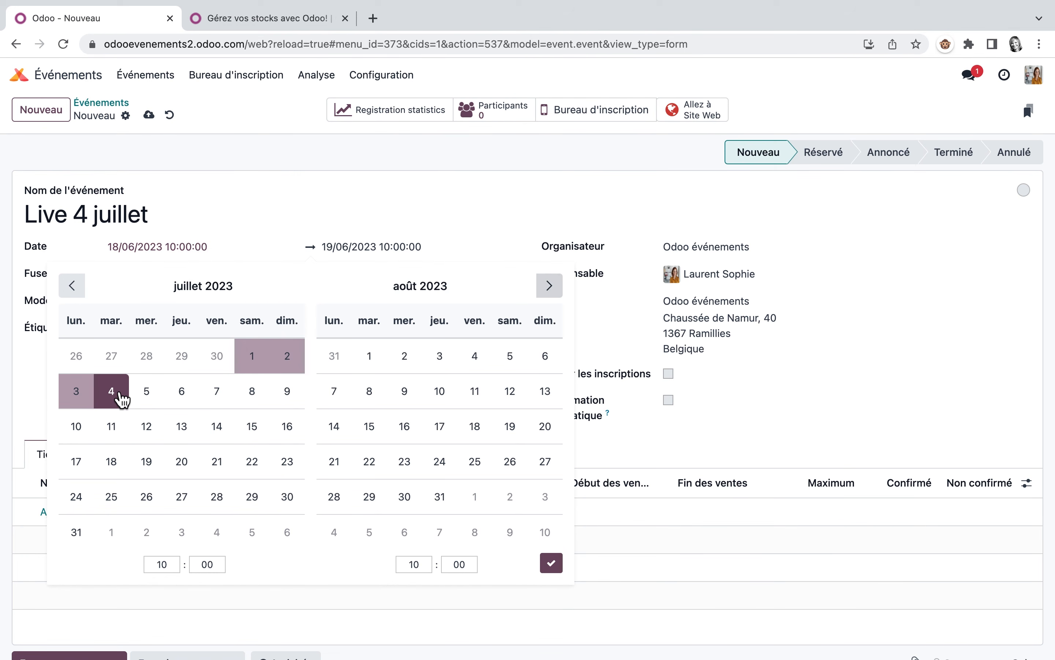
{"action": "left_click", "coordinate": [112, 392]}
{"action": "left_click", "coordinate": [168, 566]}
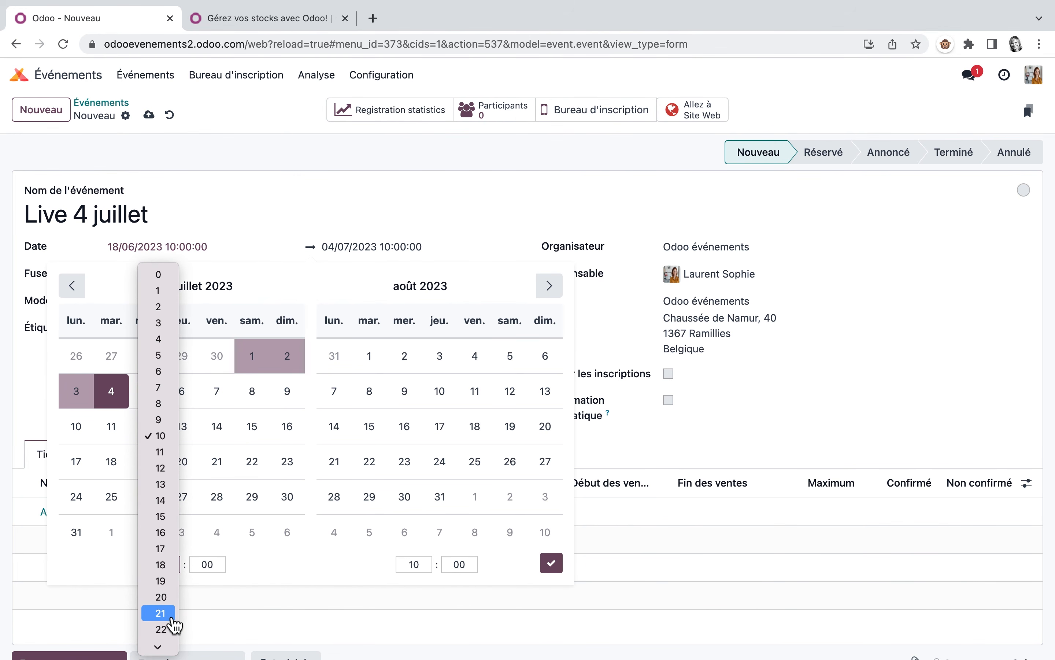
{"action": "left_click", "coordinate": [169, 536]}
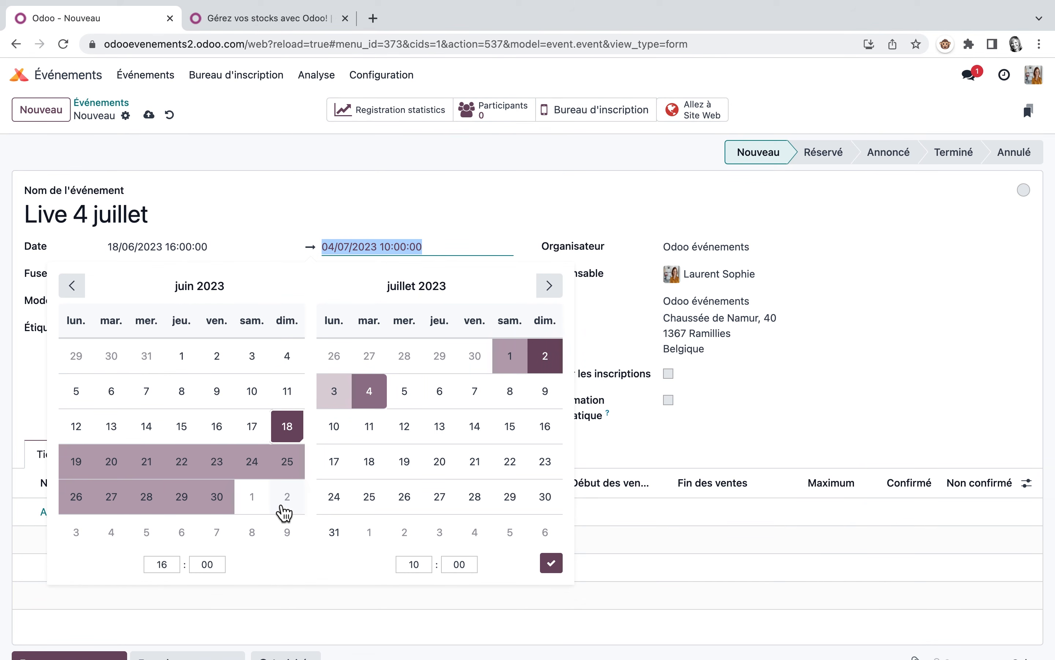
{"action": "left_click", "coordinate": [146, 255]}
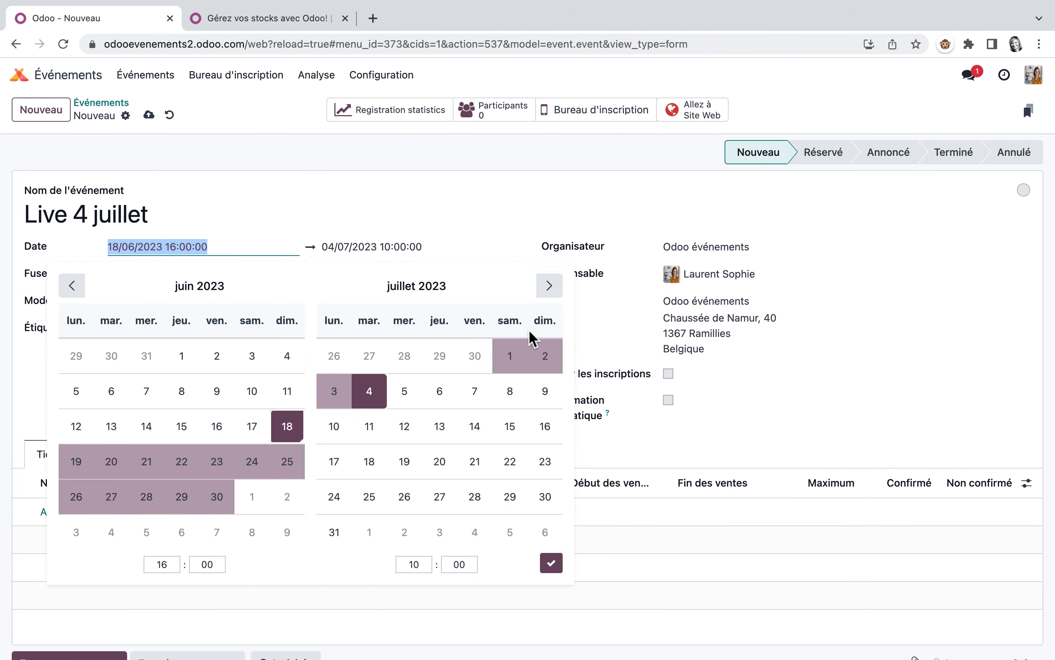
{"action": "left_click", "coordinate": [370, 391]}
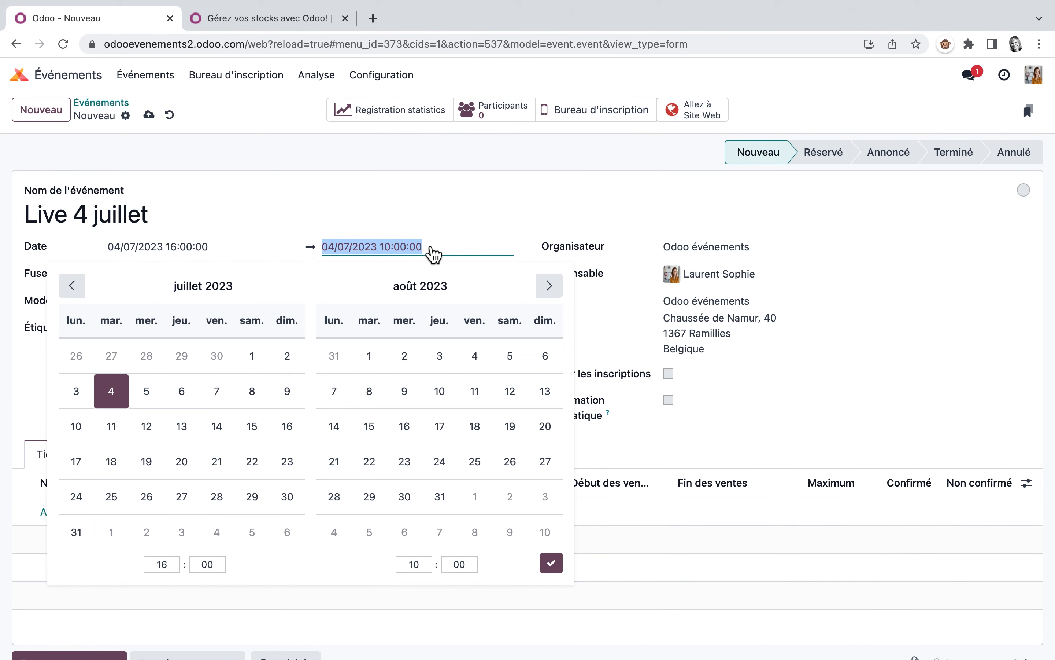
Step: Set the event's end time to 17:00 and close the date picker
{"action": "left_click", "coordinate": [395, 250]}
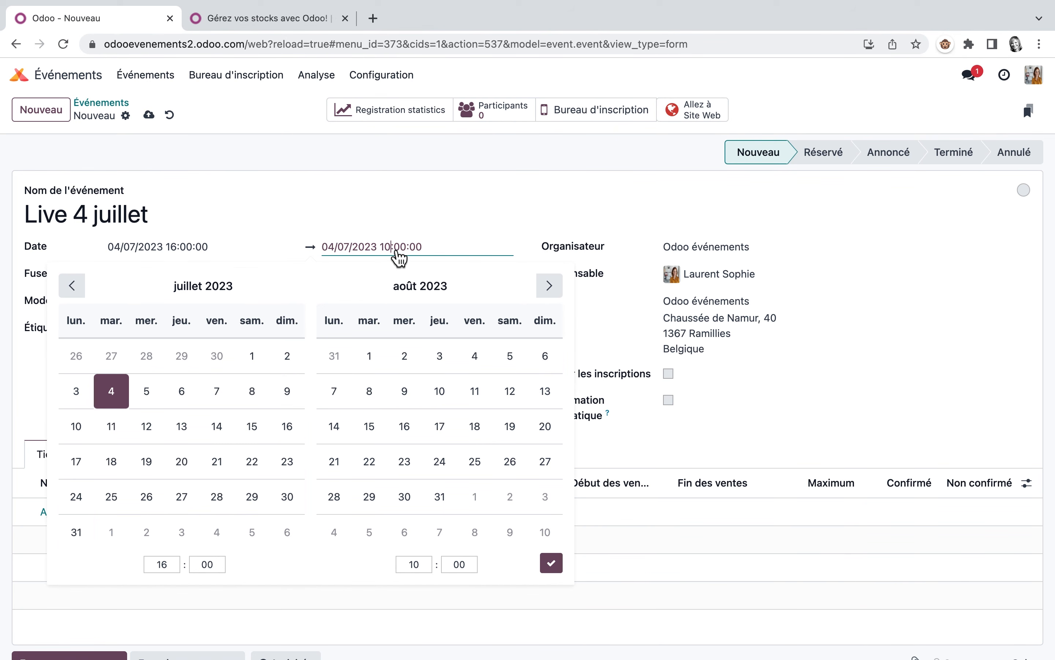
{"action": "key", "text": "BackSpace"}
{"action": "type", "text": "7"}
{"action": "left_click", "coordinate": [431, 573]}
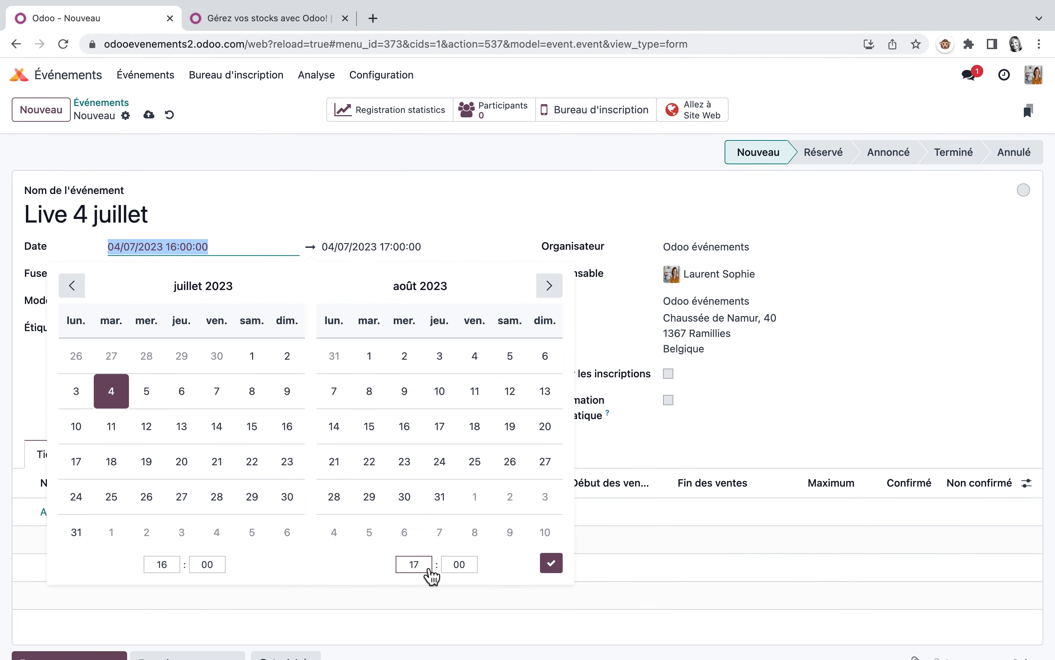
{"action": "left_click", "coordinate": [38, 399]}
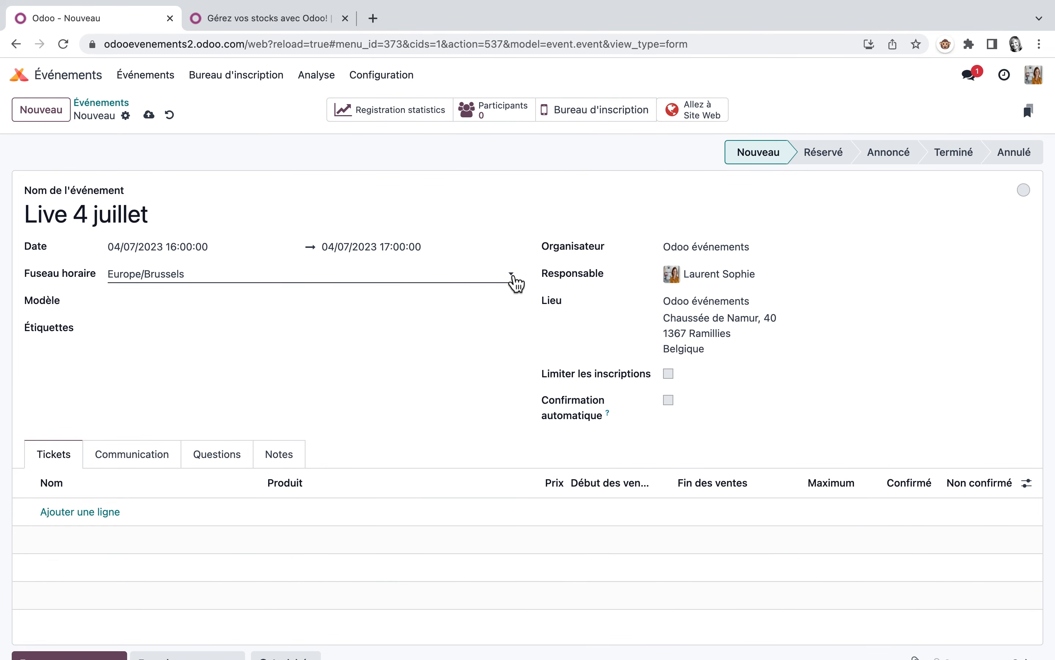
Step: Check the available time zones, keep Europe/Brussels, and save the event
{"action": "left_click", "coordinate": [516, 279]}
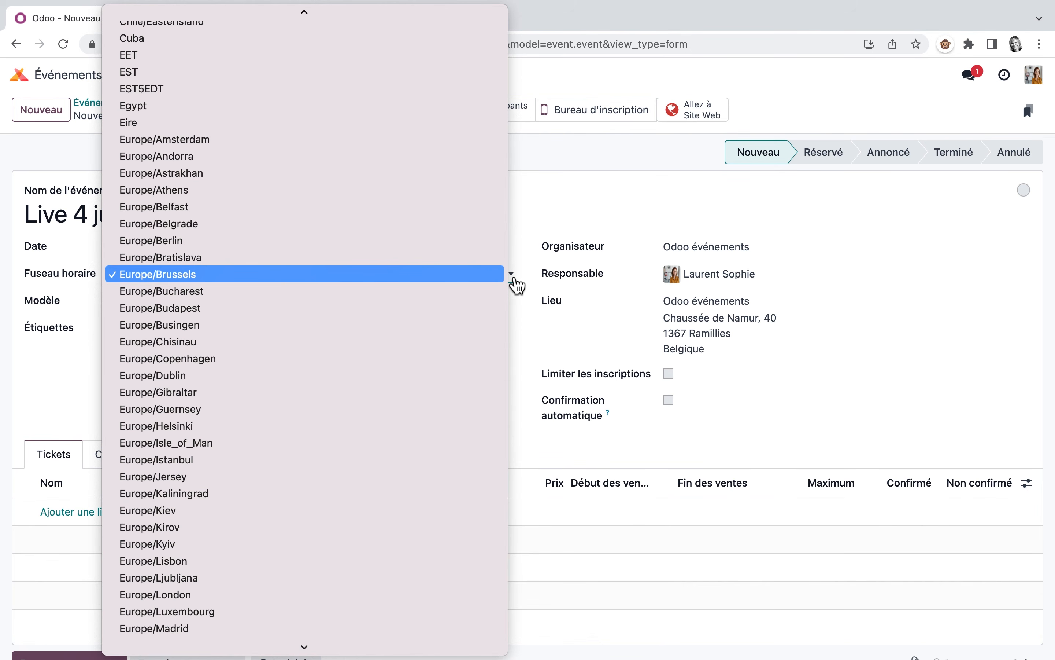
{"action": "left_click", "coordinate": [516, 286]}
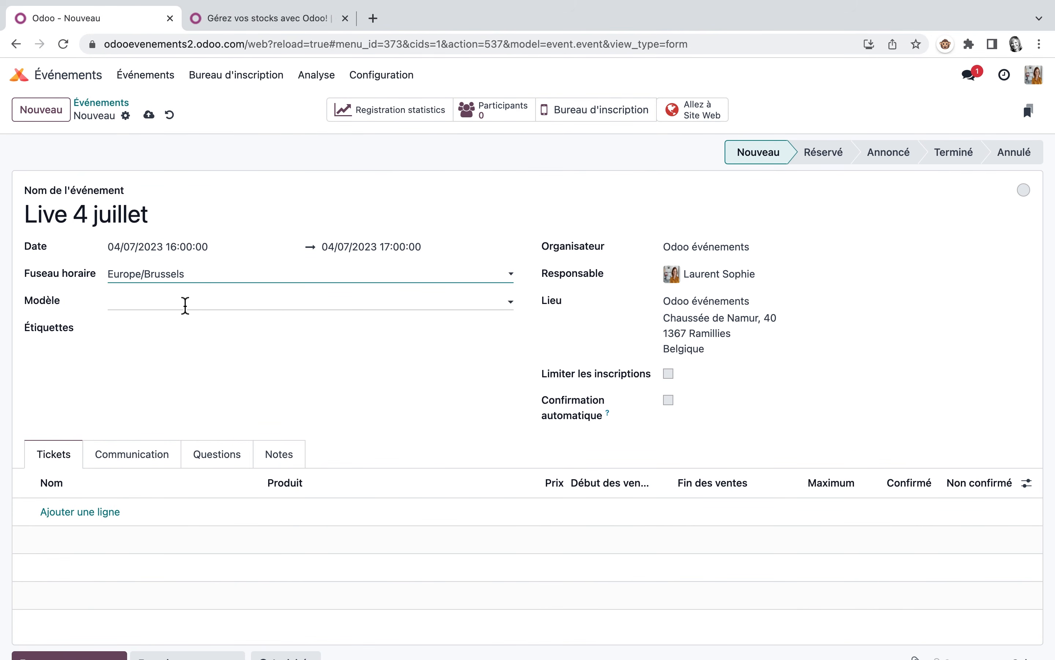
{"action": "left_click", "coordinate": [149, 116]}
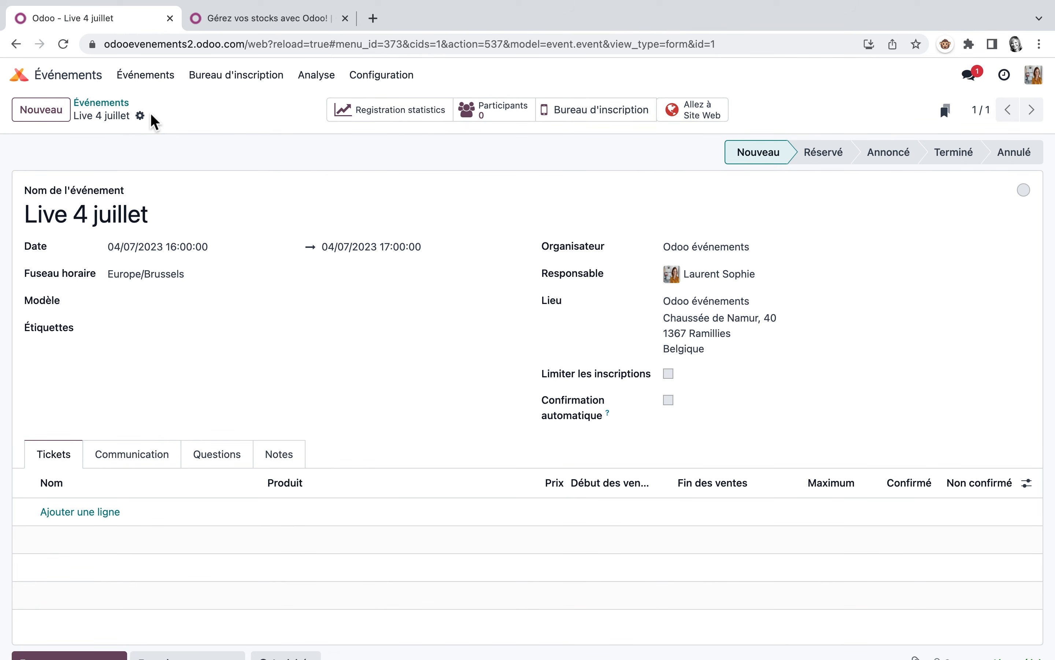
Step: Examine the list of event stages and the settings of the Nouveau and Réservé stages
{"action": "left_click", "coordinate": [399, 87]}
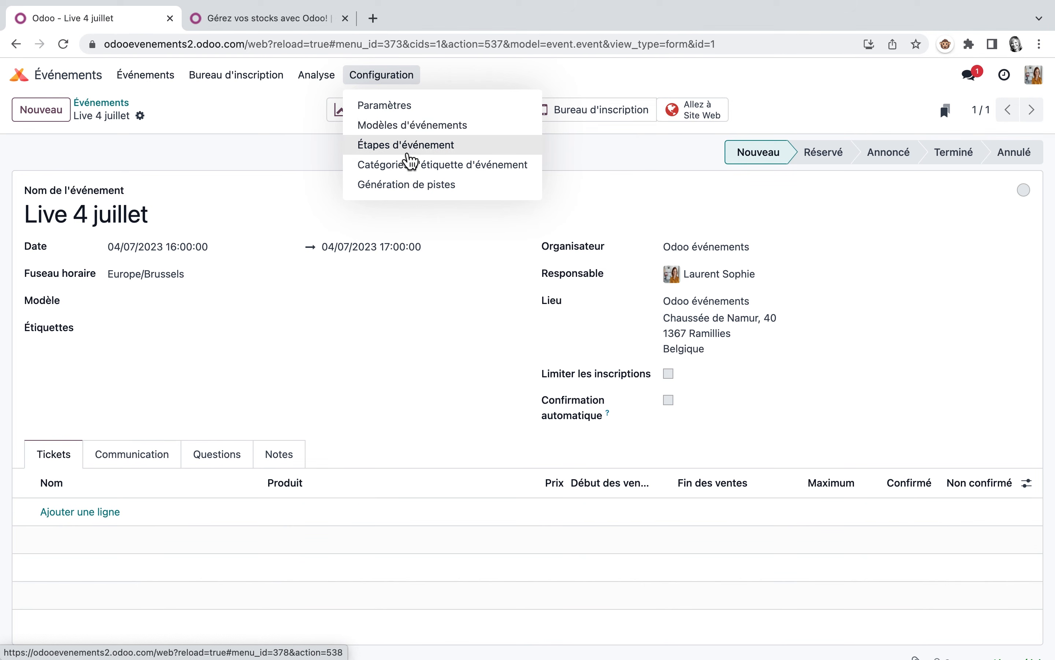
{"action": "left_click", "coordinate": [413, 149]}
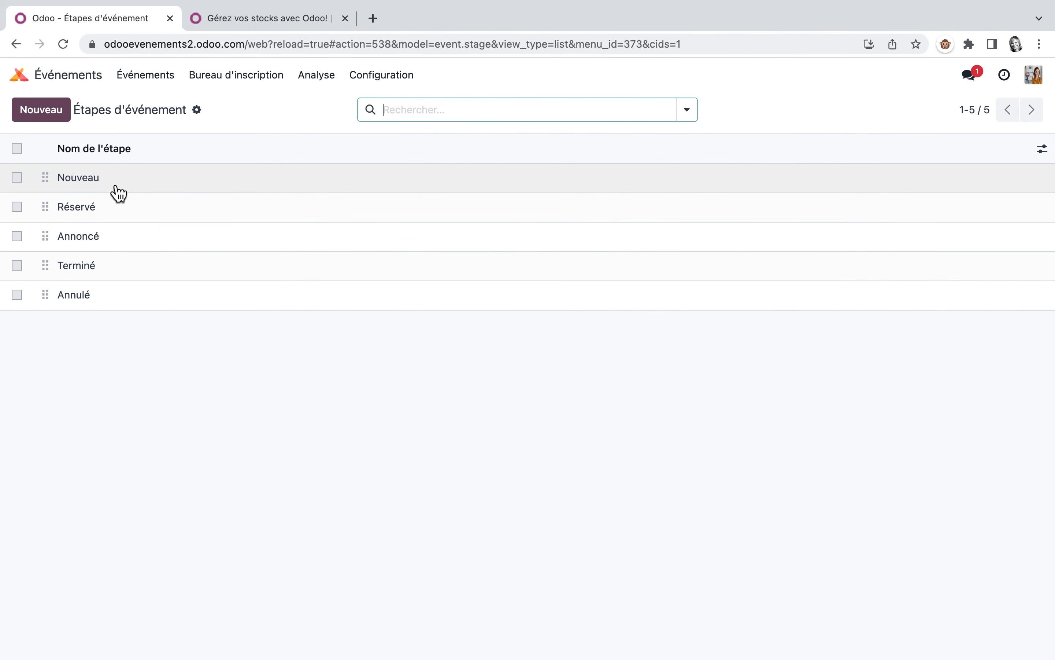
{"action": "left_click", "coordinate": [114, 187]}
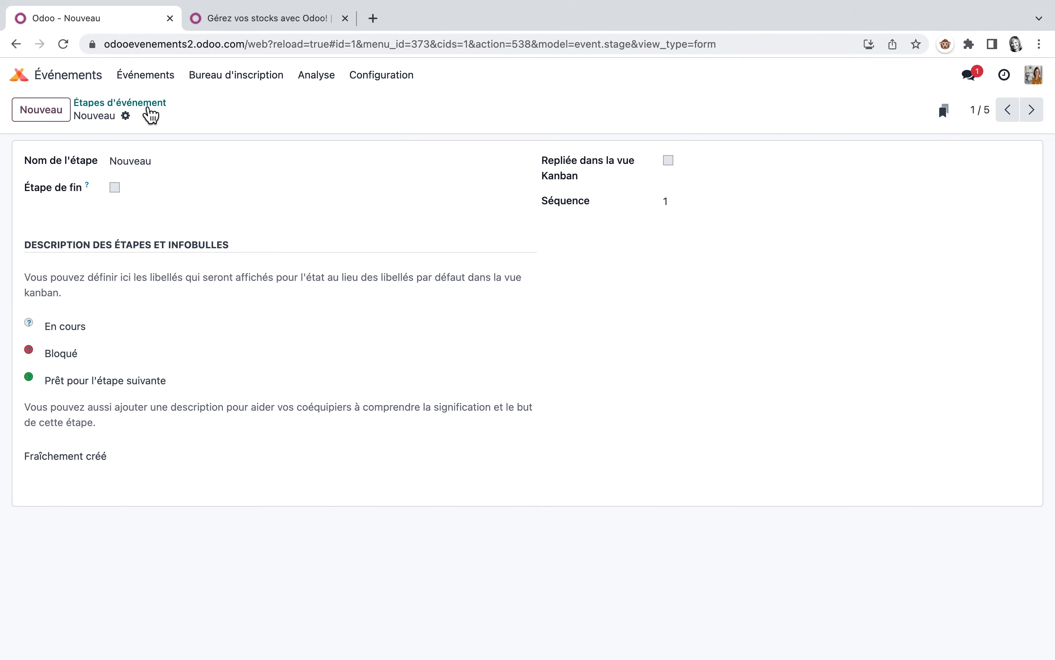
{"action": "left_click", "coordinate": [144, 104]}
{"action": "left_click", "coordinate": [100, 221]}
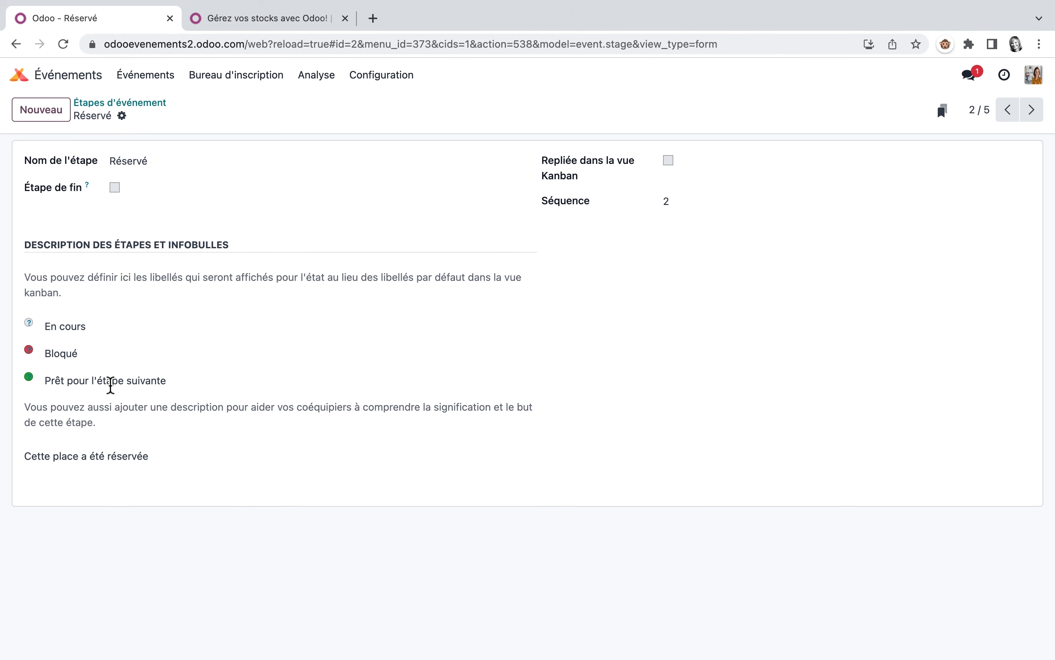
Step: Create a new event tag category named Live
{"action": "left_click", "coordinate": [389, 77]}
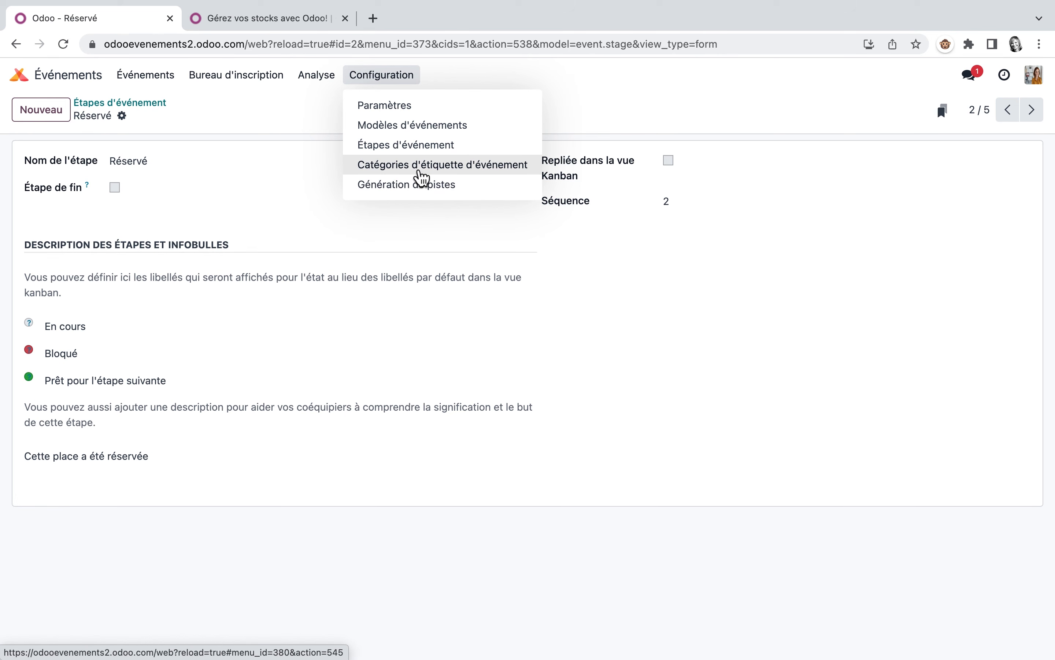
{"action": "left_click", "coordinate": [420, 166]}
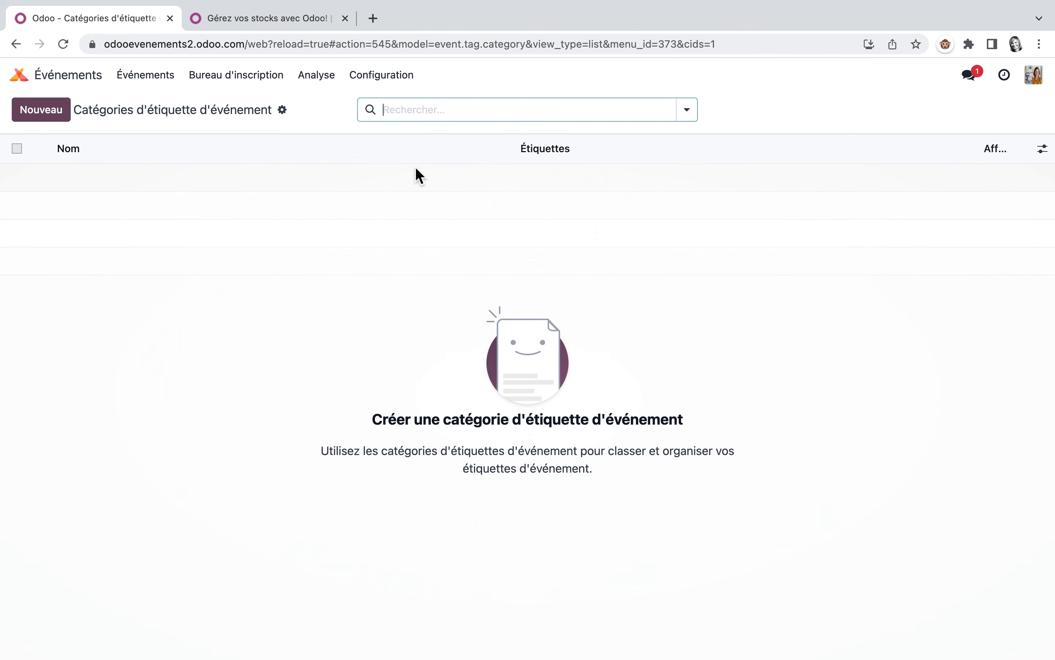
{"action": "left_click", "coordinate": [54, 115]}
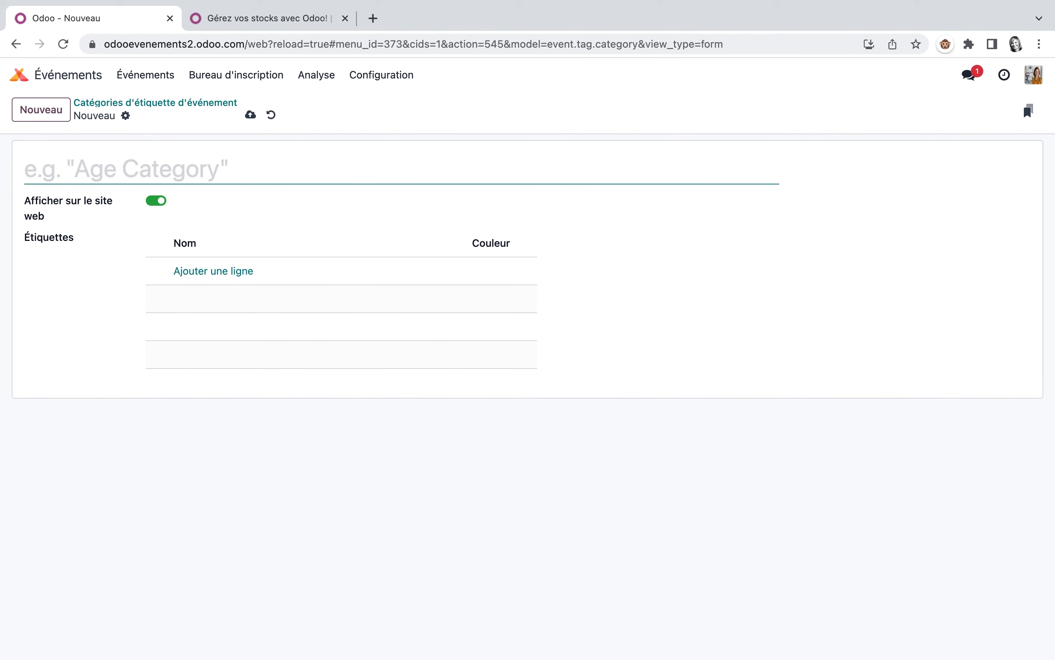
{"action": "type", "text": "Live"}
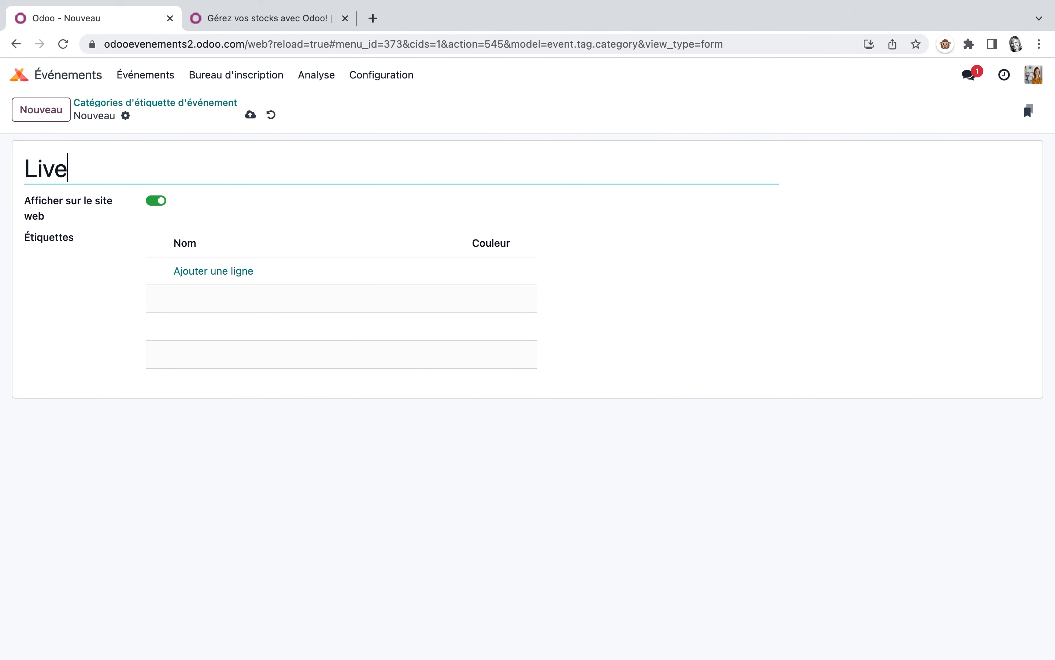
Step: Add the tags Français in yellow and En direct in light blue to the Live tag category
{"action": "left_click", "coordinate": [202, 272]}
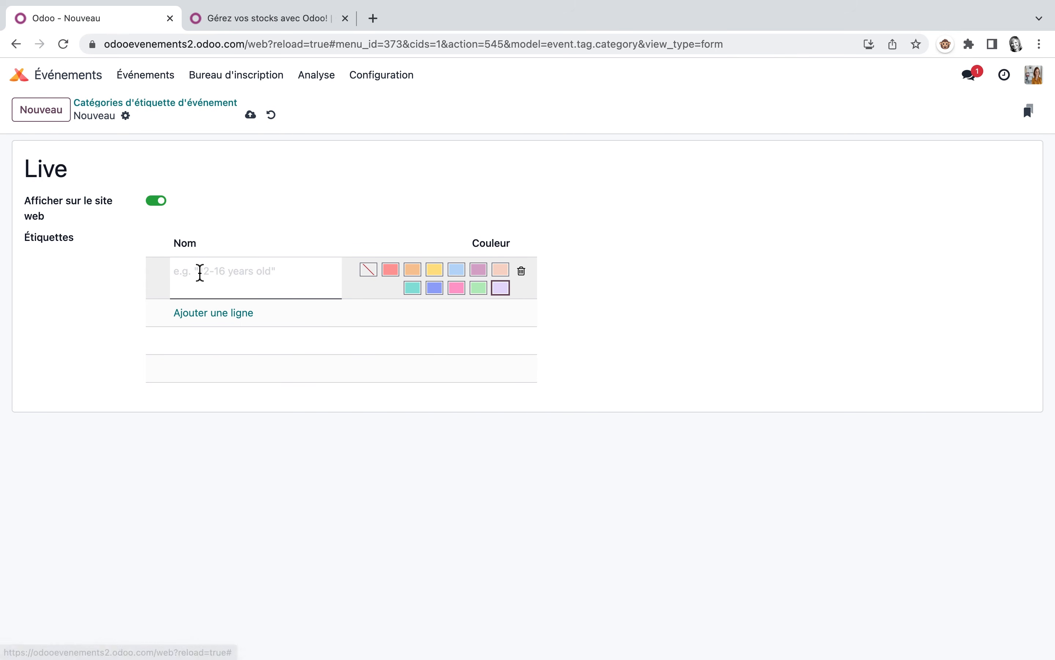
{"action": "type", "text": "Français"}
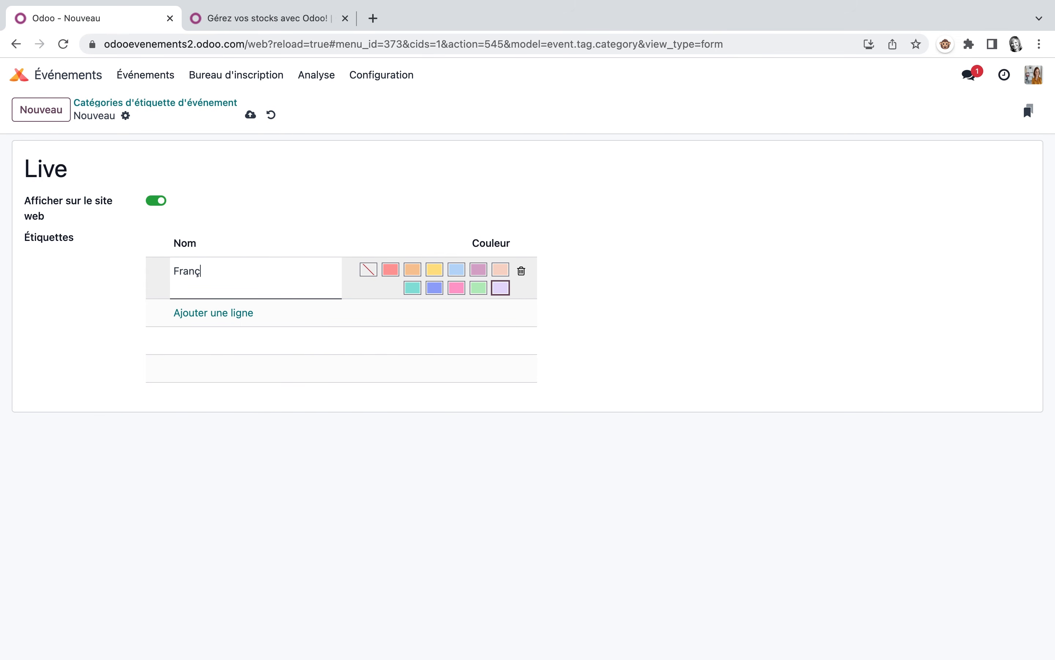
{"action": "left_click", "coordinate": [435, 269]}
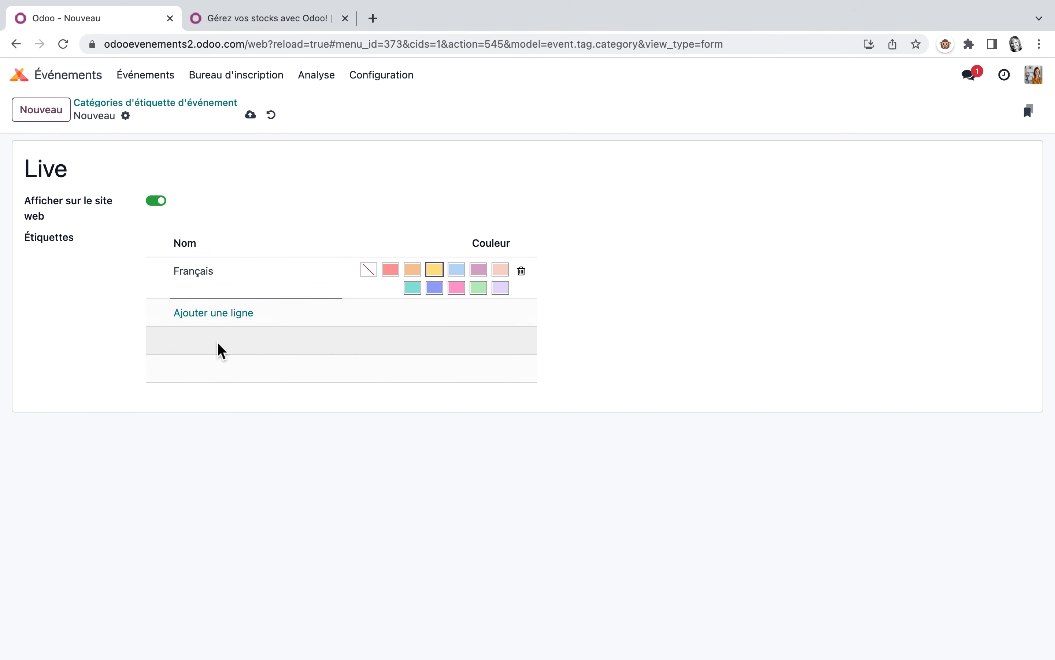
{"action": "left_click", "coordinate": [234, 317]}
{"action": "type", "text": "En direct"}
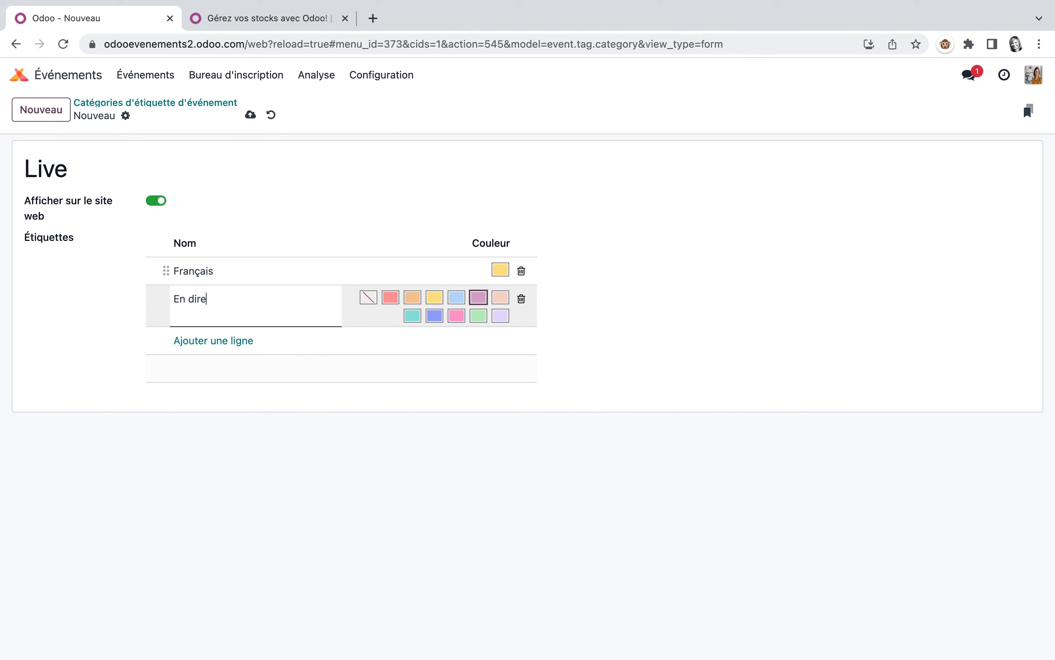
{"action": "left_click", "coordinate": [456, 297]}
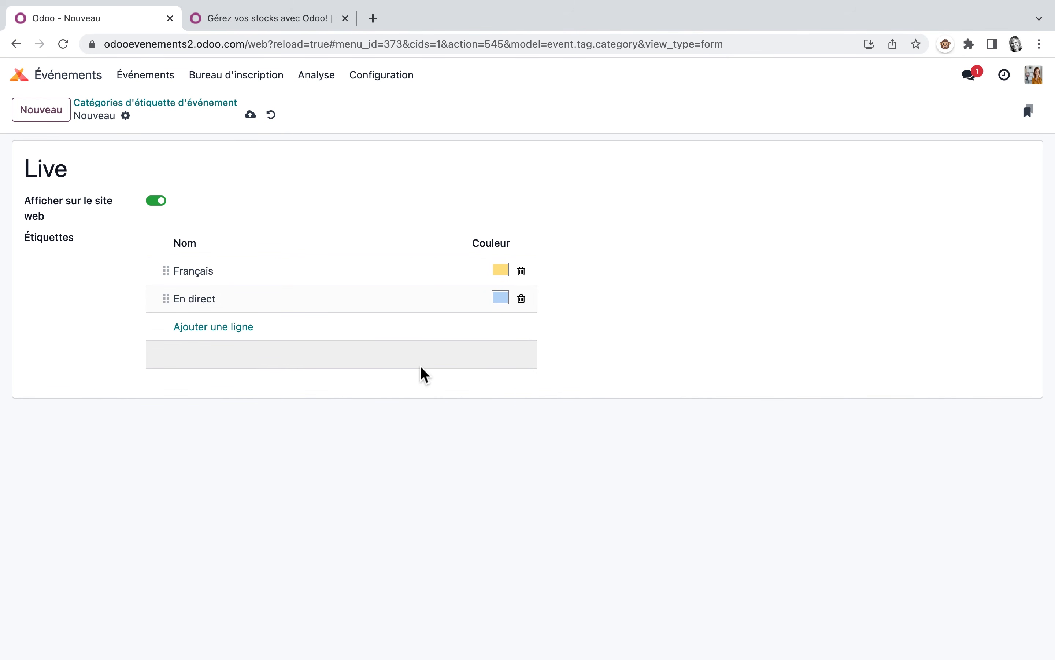
Step: Create a new lead generation rule named Live
{"action": "left_click", "coordinate": [382, 77]}
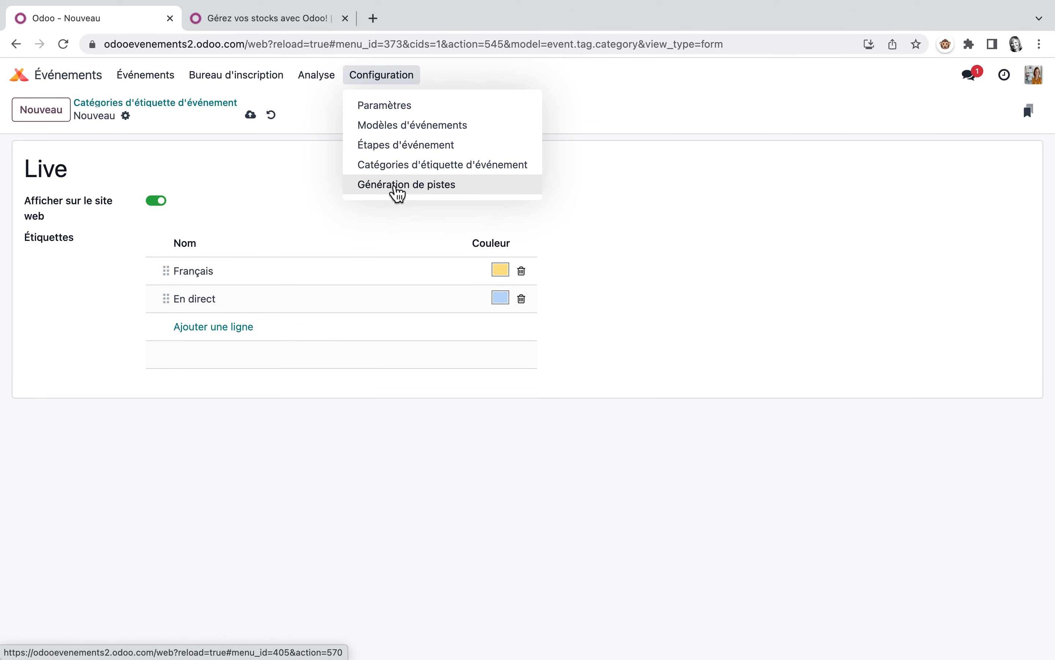
{"action": "left_click", "coordinate": [397, 188]}
{"action": "left_click", "coordinate": [59, 114]}
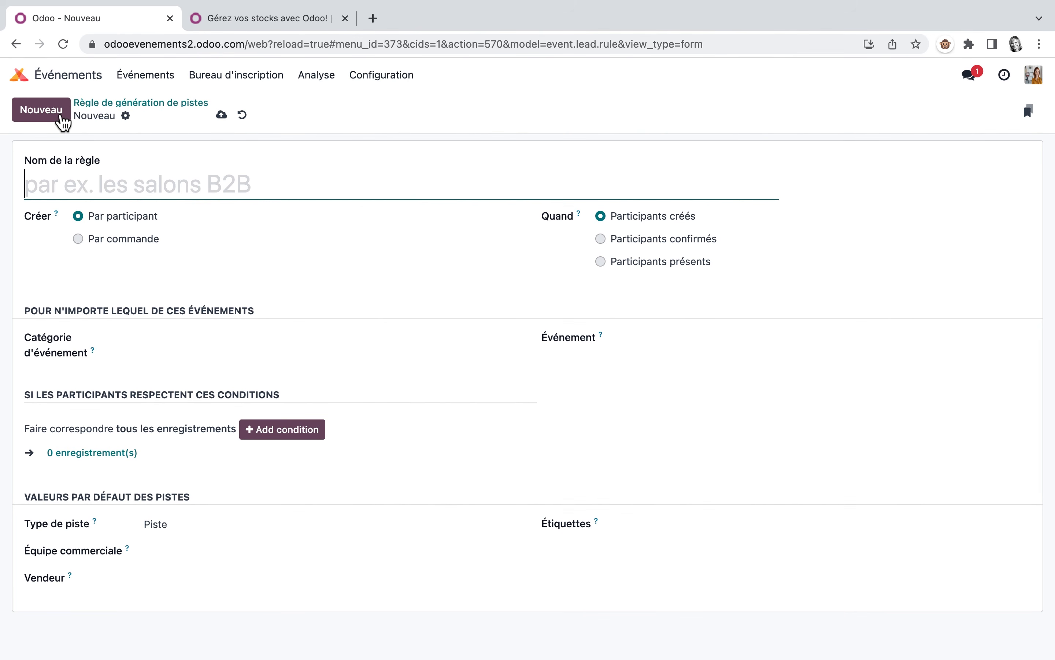
{"action": "type", "text": "Live"}
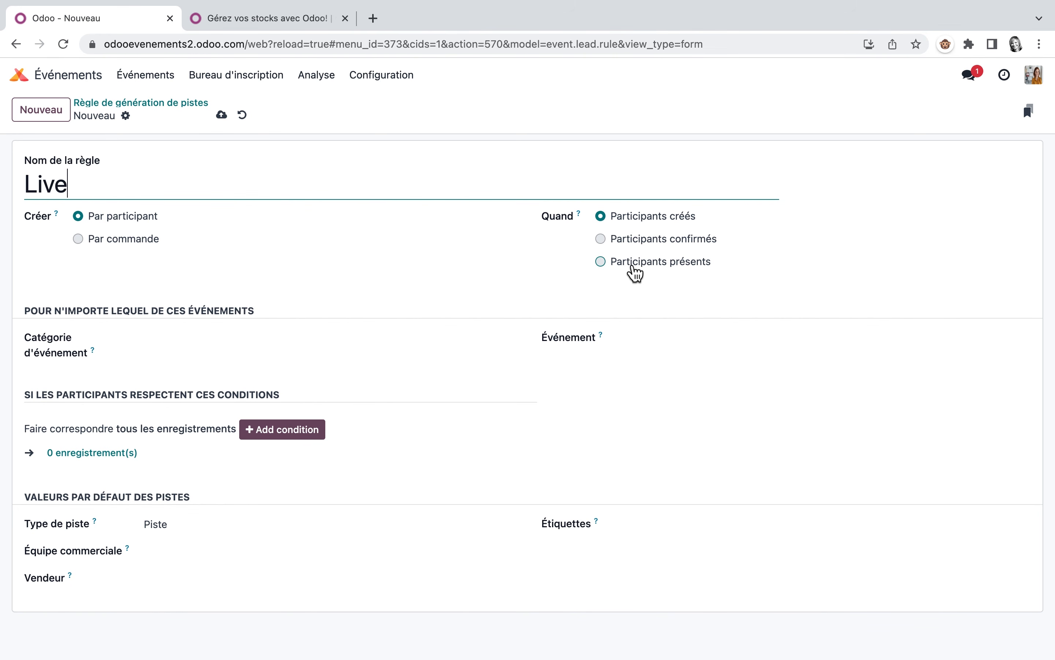
Step: Limit the lead generation rule to the event Live 4 juillet and the event category Live
{"action": "left_click", "coordinate": [638, 347]}
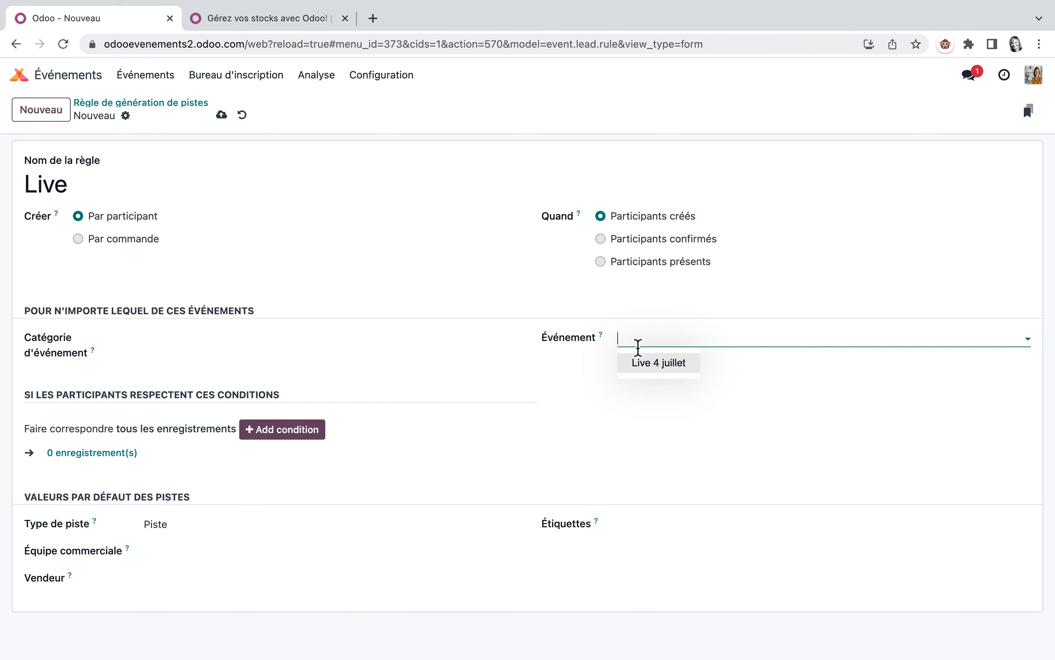
{"action": "left_click", "coordinate": [651, 371]}
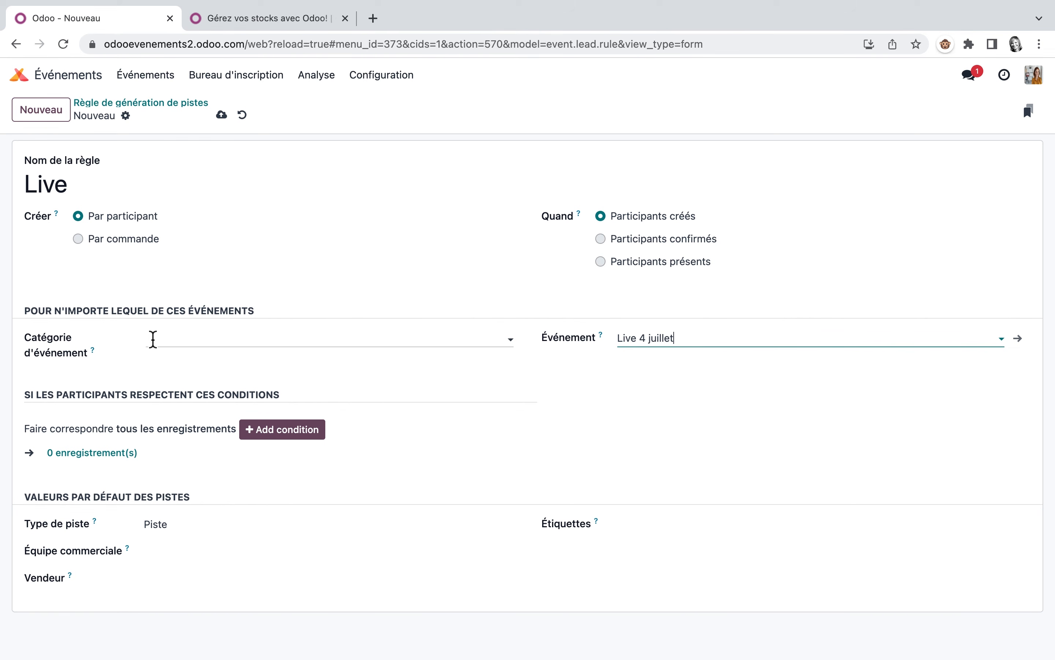
{"action": "left_click", "coordinate": [153, 339]}
{"action": "type", "text": "Live"}
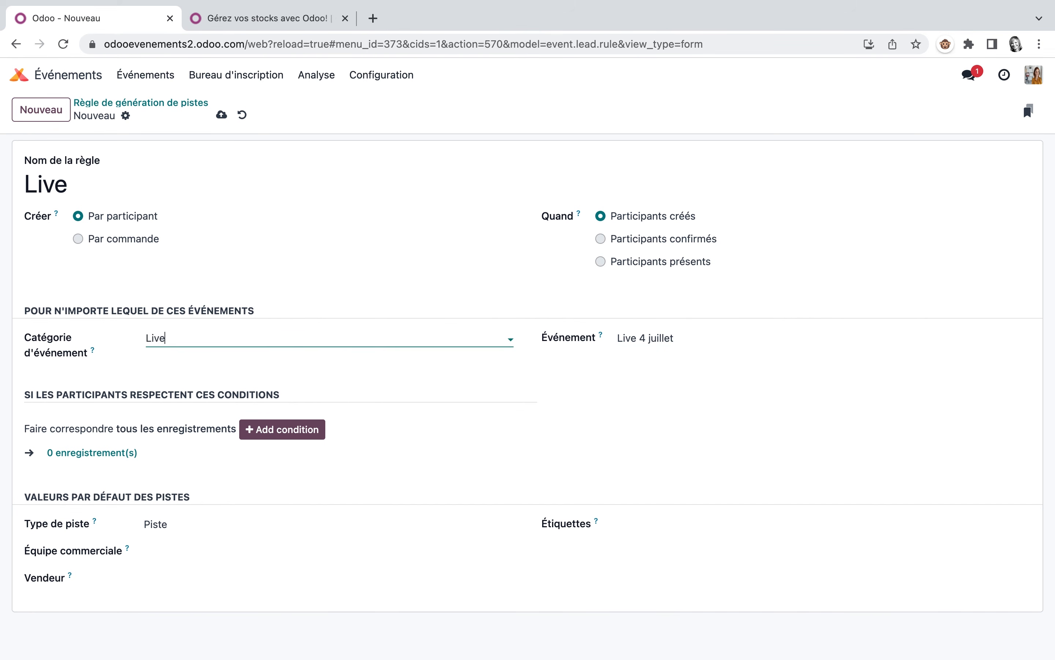
{"action": "left_click", "coordinate": [212, 367]}
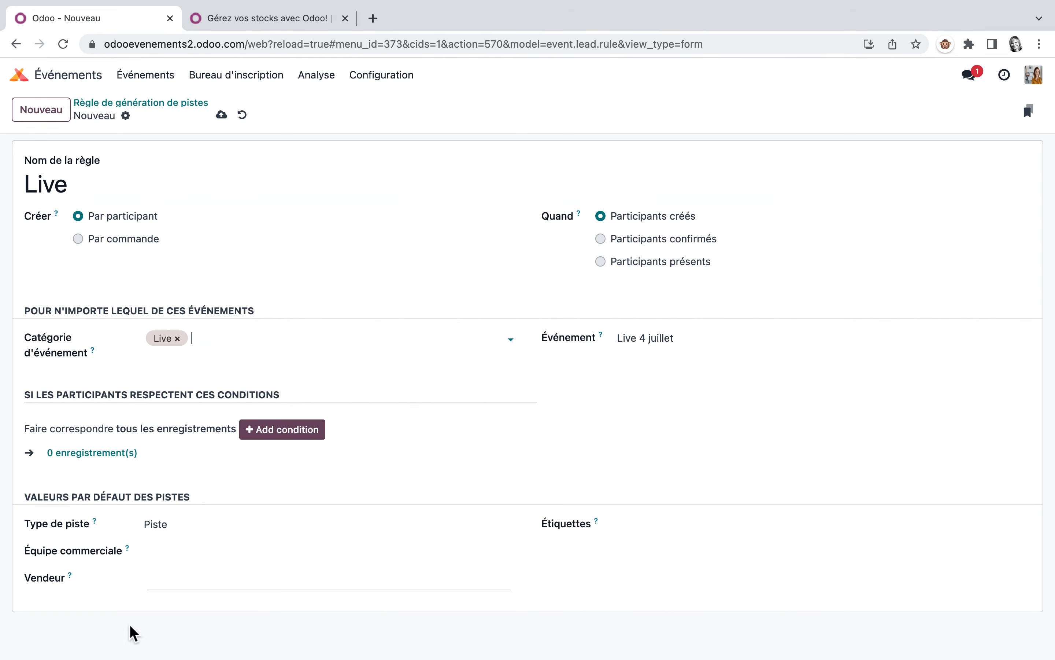
Step: Try participant conditions using Réservé par ne contient pas 1, with a second rule and a nested branch
{"action": "left_click", "coordinate": [310, 432]}
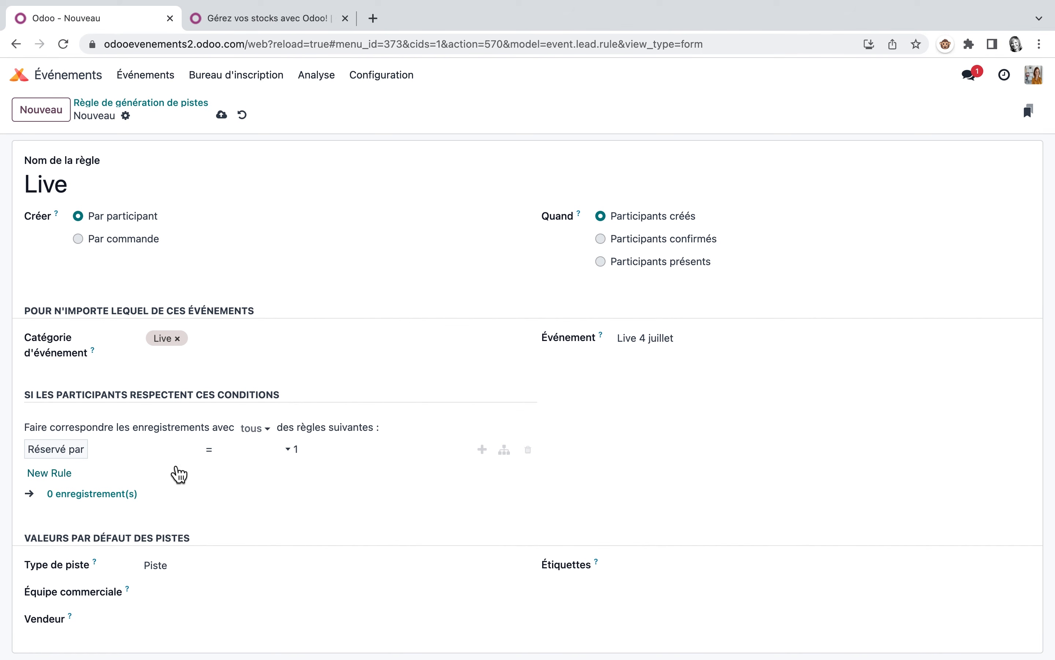
{"action": "left_click", "coordinate": [157, 456]}
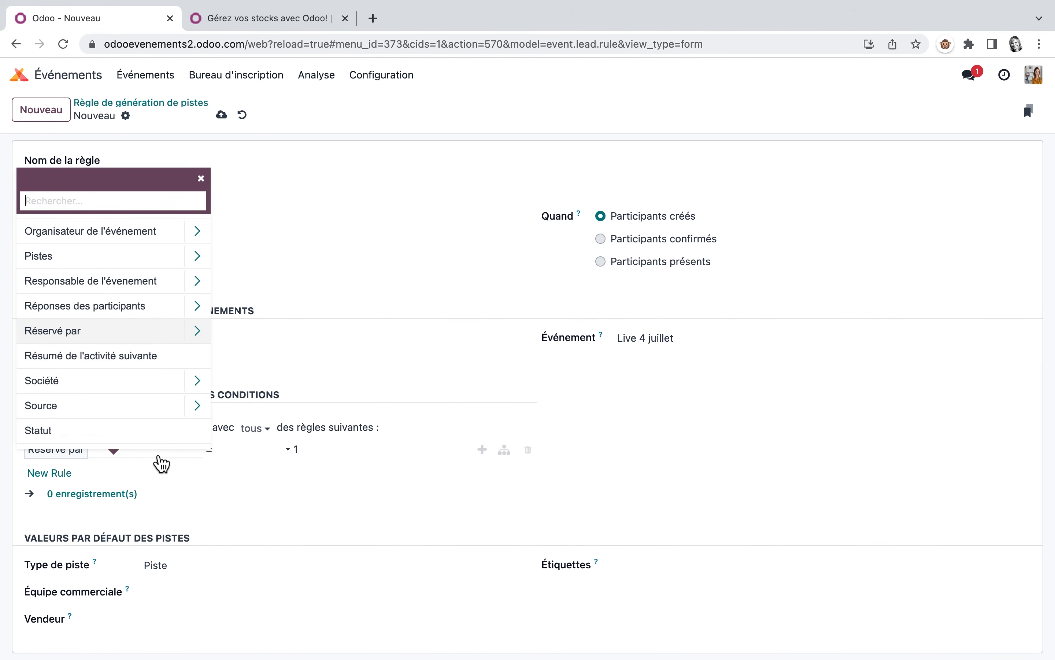
{"action": "left_click", "coordinate": [273, 453]}
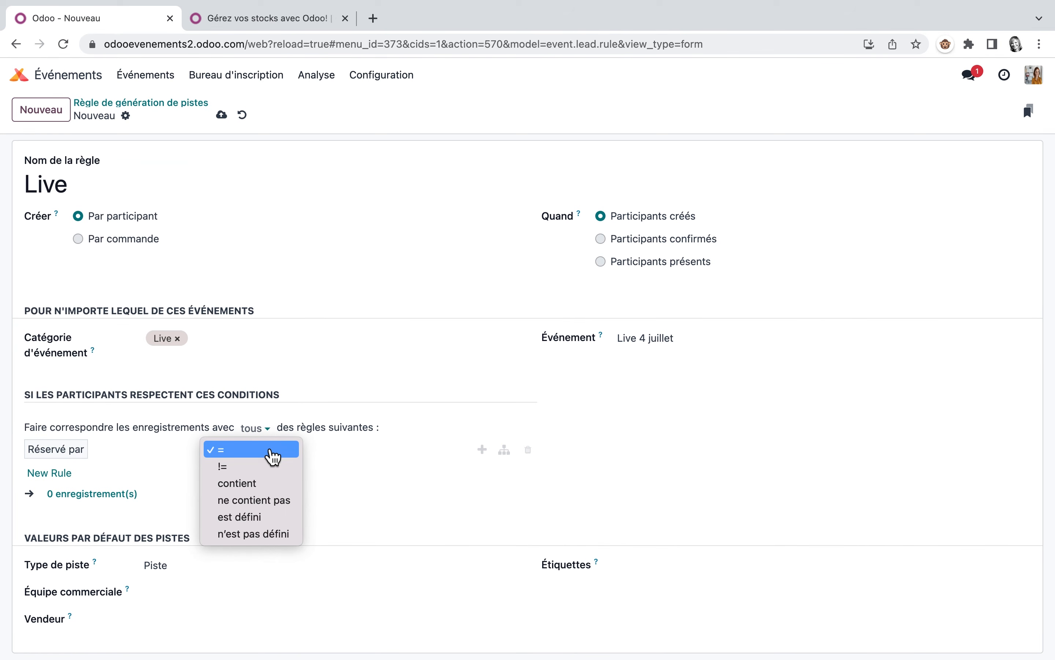
{"action": "left_click", "coordinate": [283, 501]}
{"action": "left_click", "coordinate": [398, 457]}
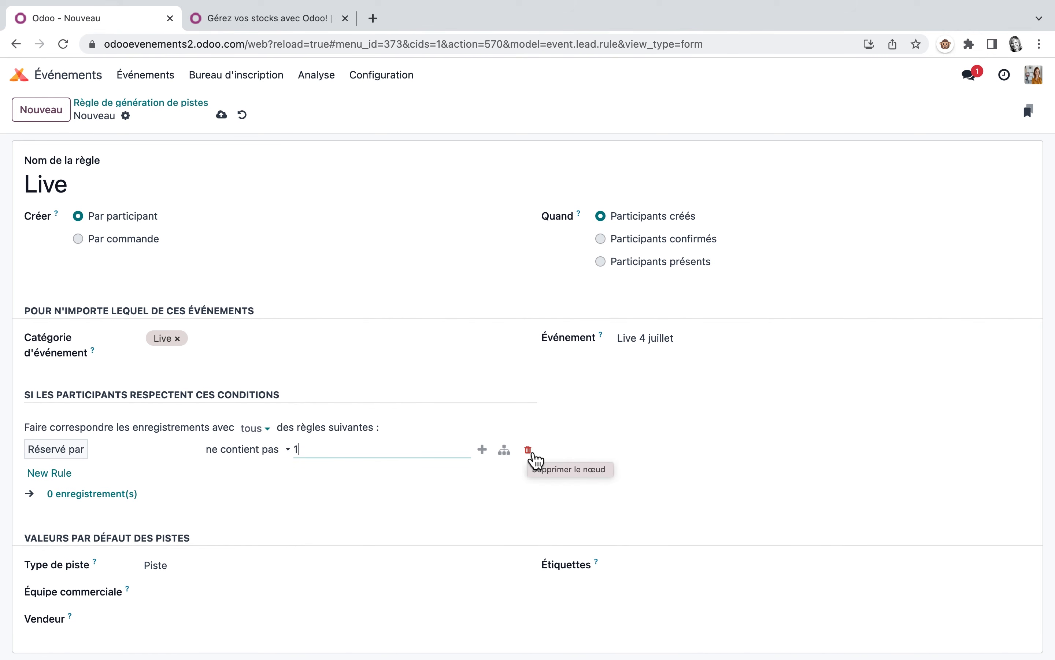
{"action": "left_click", "coordinate": [483, 450]}
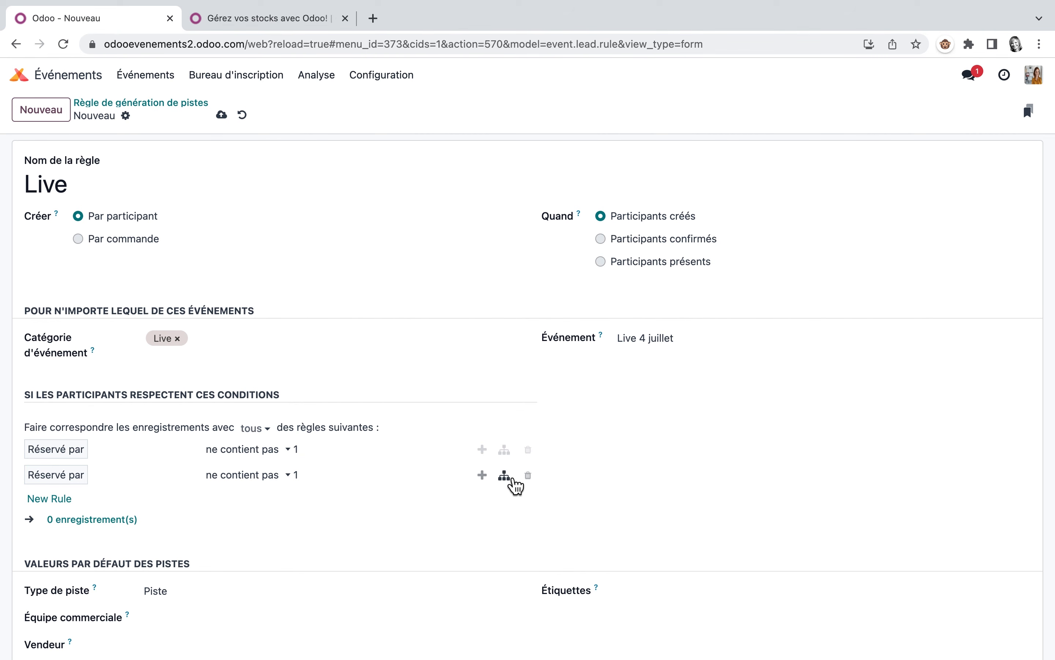
{"action": "left_click", "coordinate": [510, 478]}
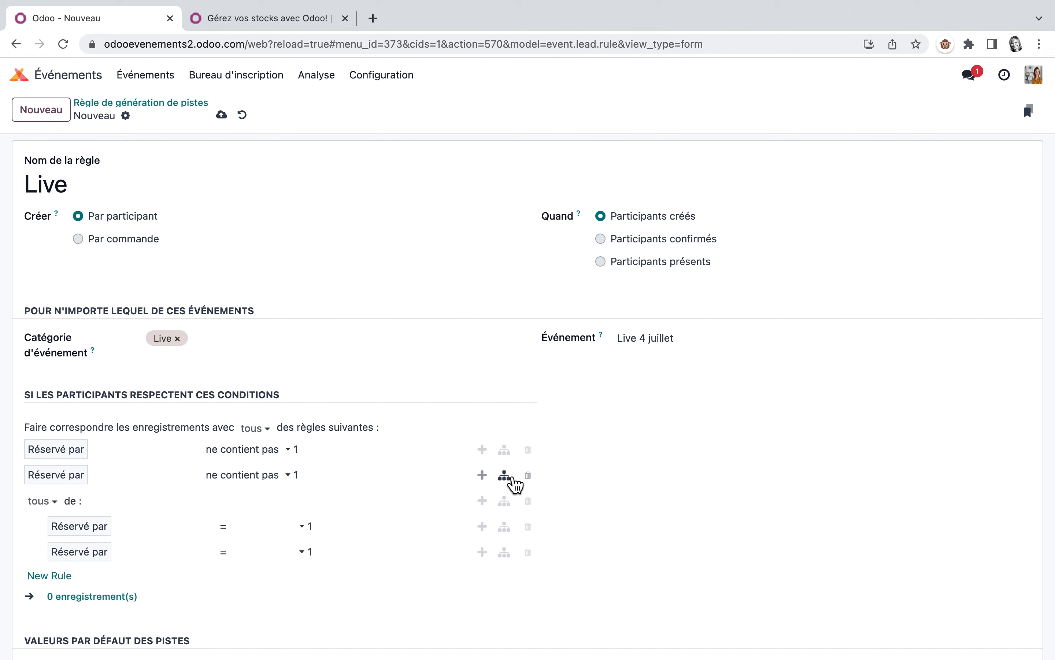
Step: Delete every participant condition from the lead generation rule so it matches all records
{"action": "left_click", "coordinate": [529, 526]}
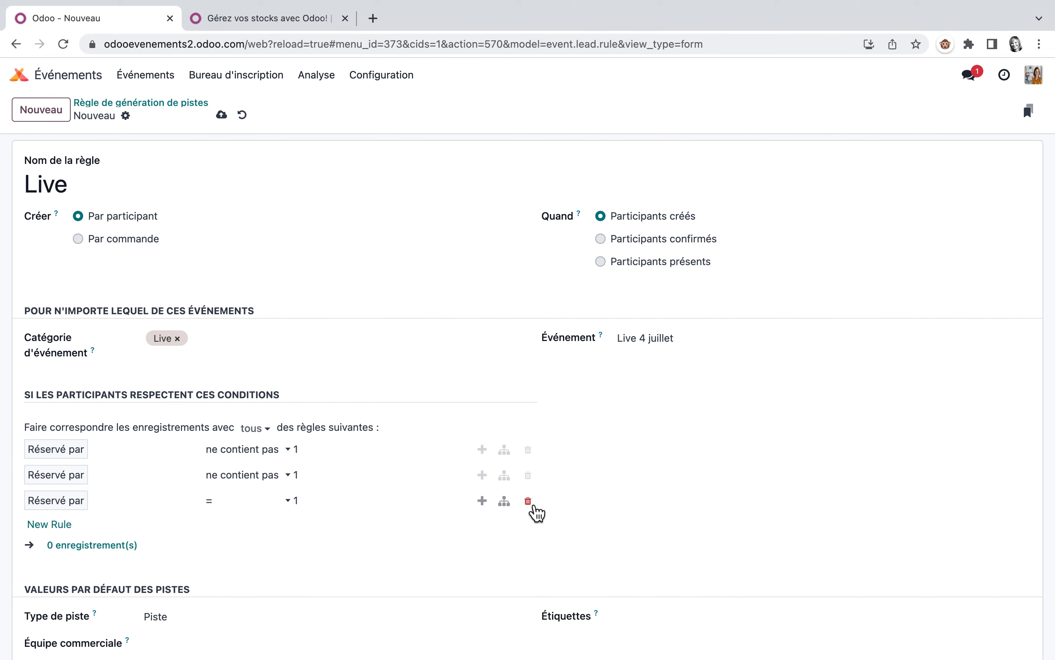
{"action": "left_click", "coordinate": [528, 501]}
{"action": "left_click", "coordinate": [528, 476]}
{"action": "left_click", "coordinate": [529, 450]}
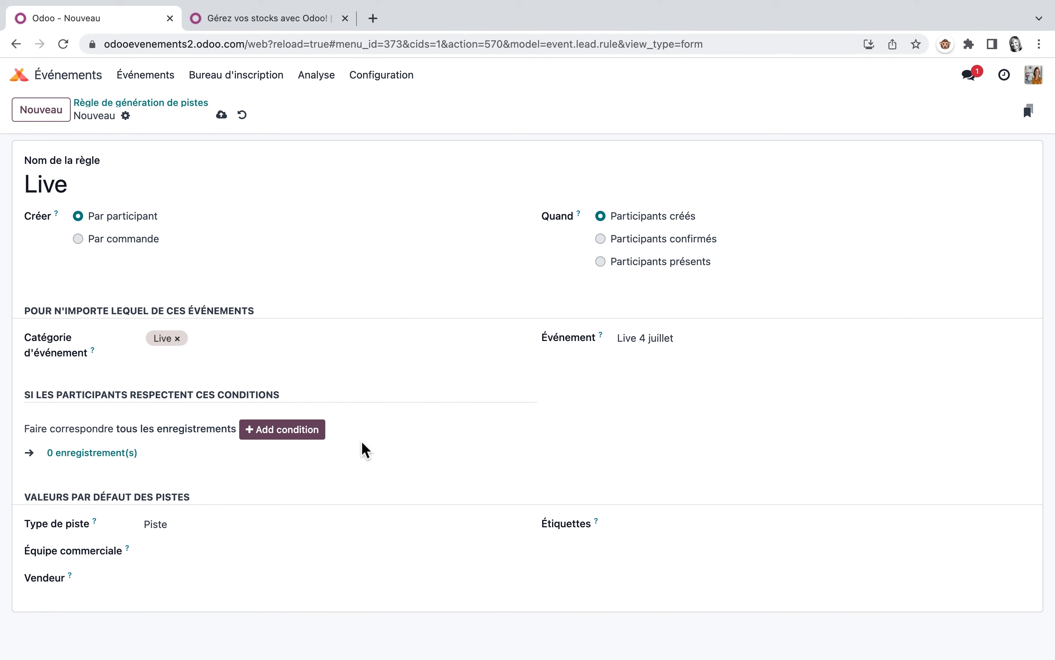
Step: Keep Piste as the default lead type and assign the leads to the Ventes sales team
{"action": "left_click", "coordinate": [331, 535]}
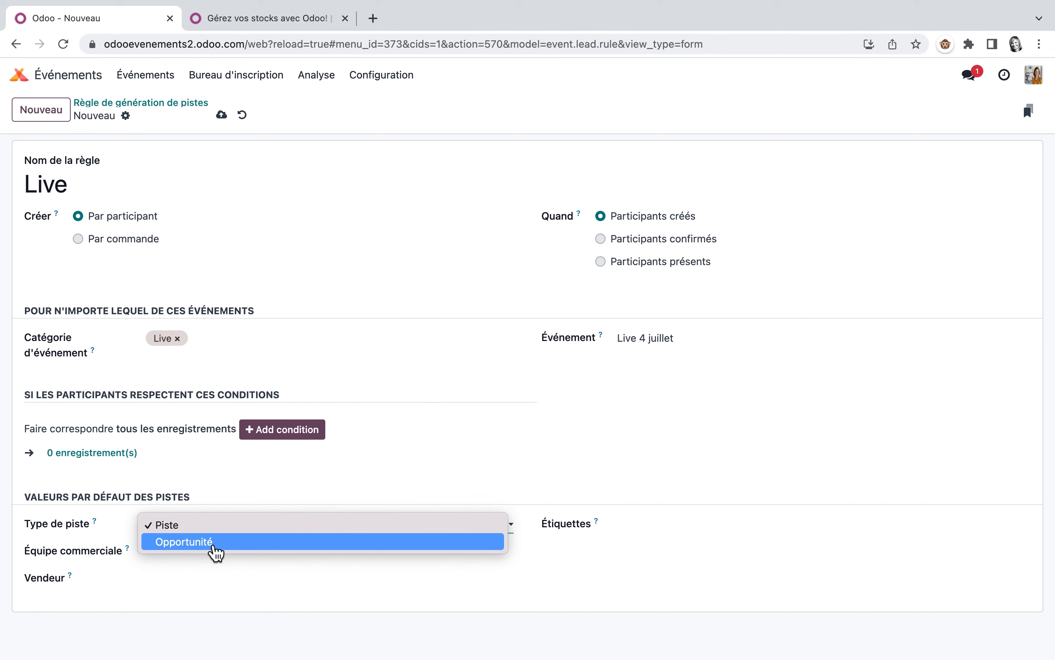
{"action": "left_click", "coordinate": [204, 528]}
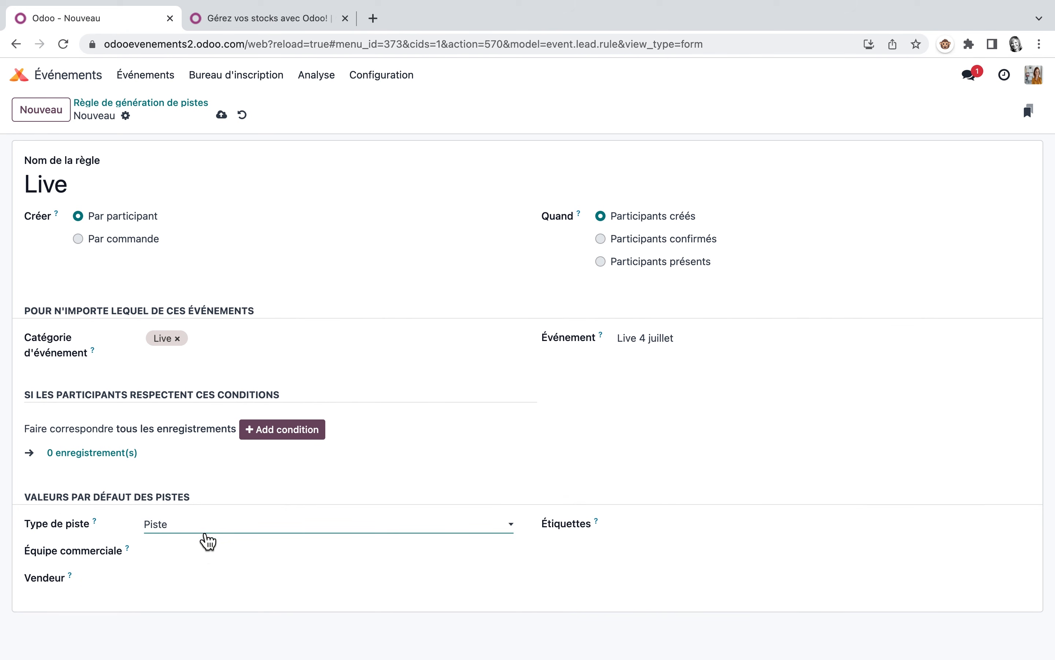
{"action": "left_click", "coordinate": [204, 549]}
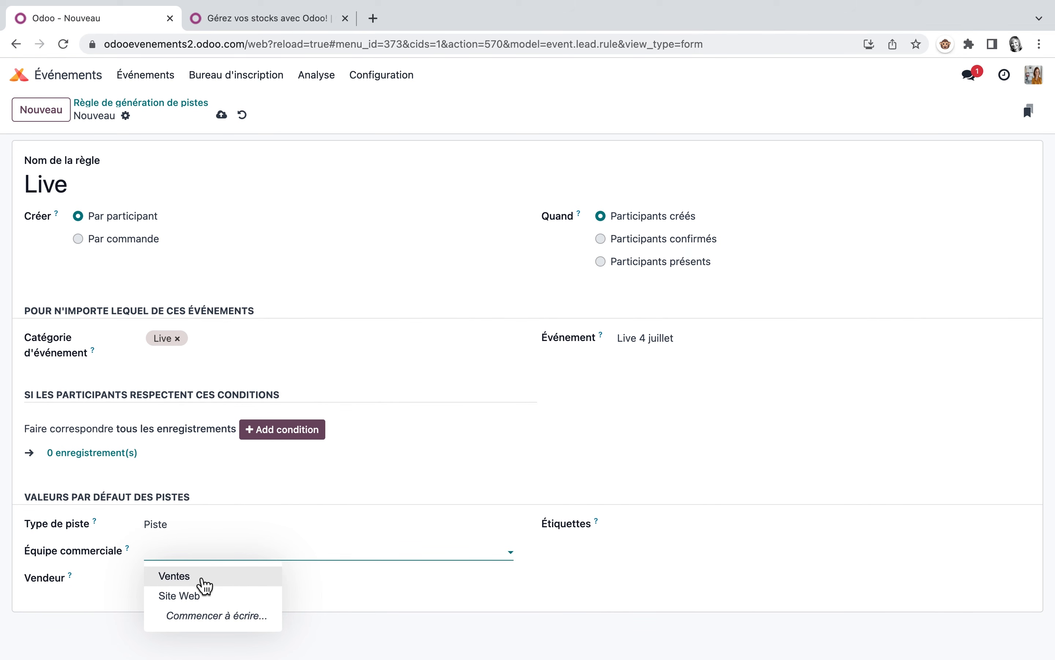
{"action": "left_click", "coordinate": [200, 578]}
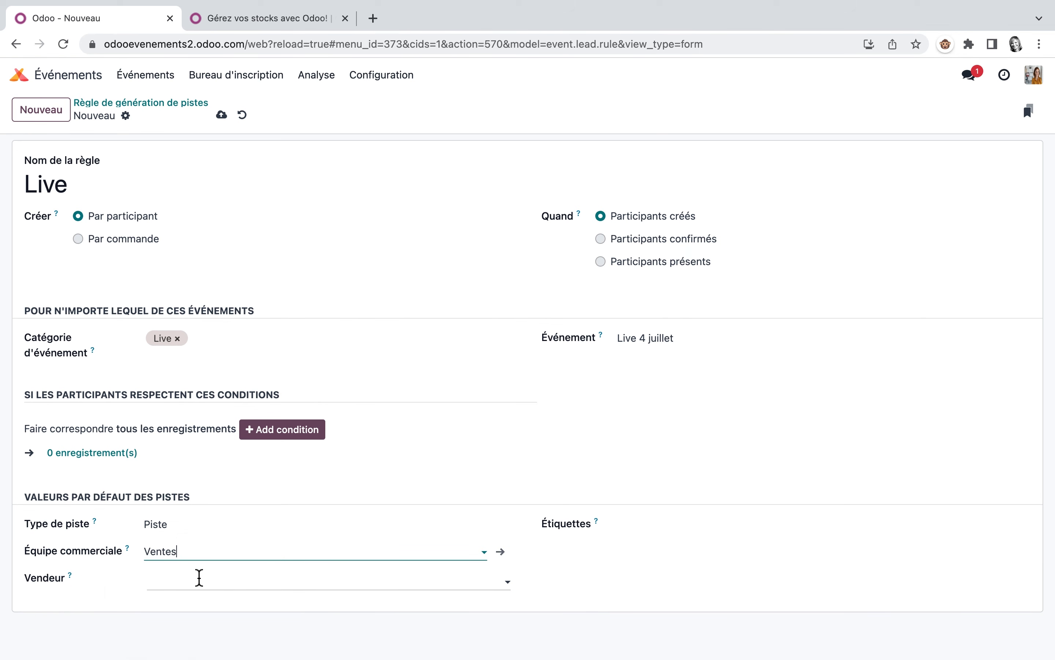
Step: Assign the available salesperson to the generated leads and save the rule
{"action": "left_click", "coordinate": [199, 580]}
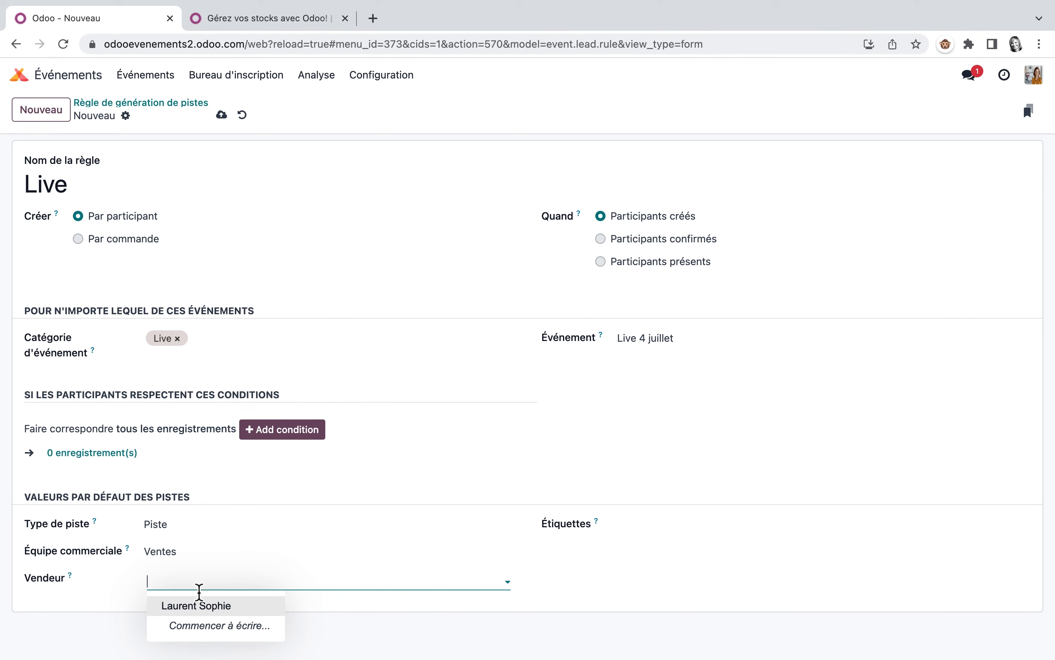
{"action": "left_click", "coordinate": [201, 609]}
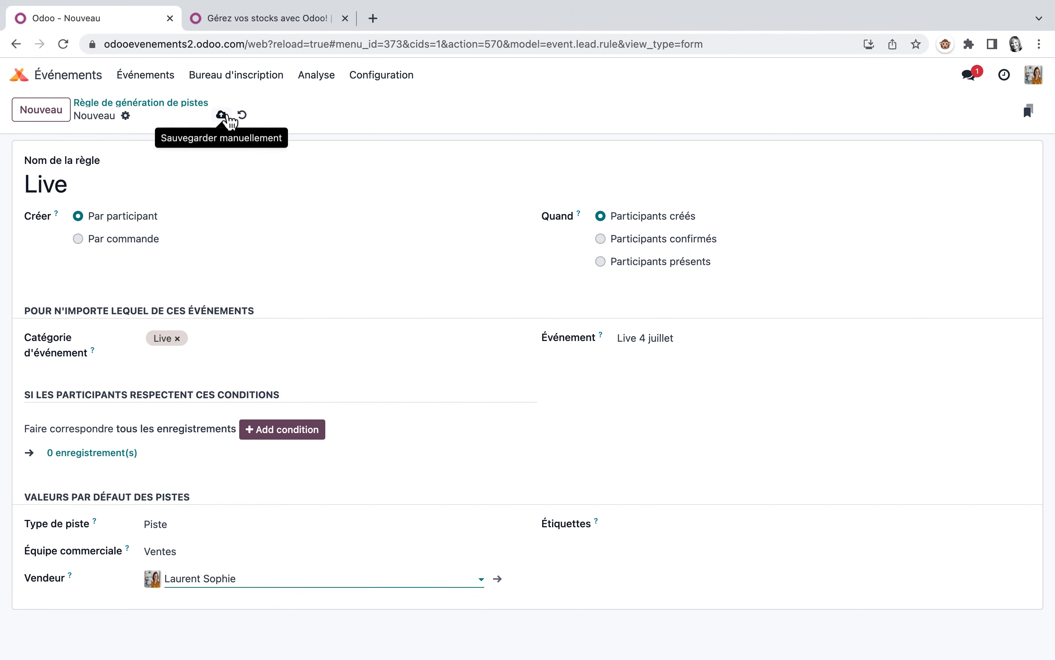
{"action": "left_click", "coordinate": [222, 114]}
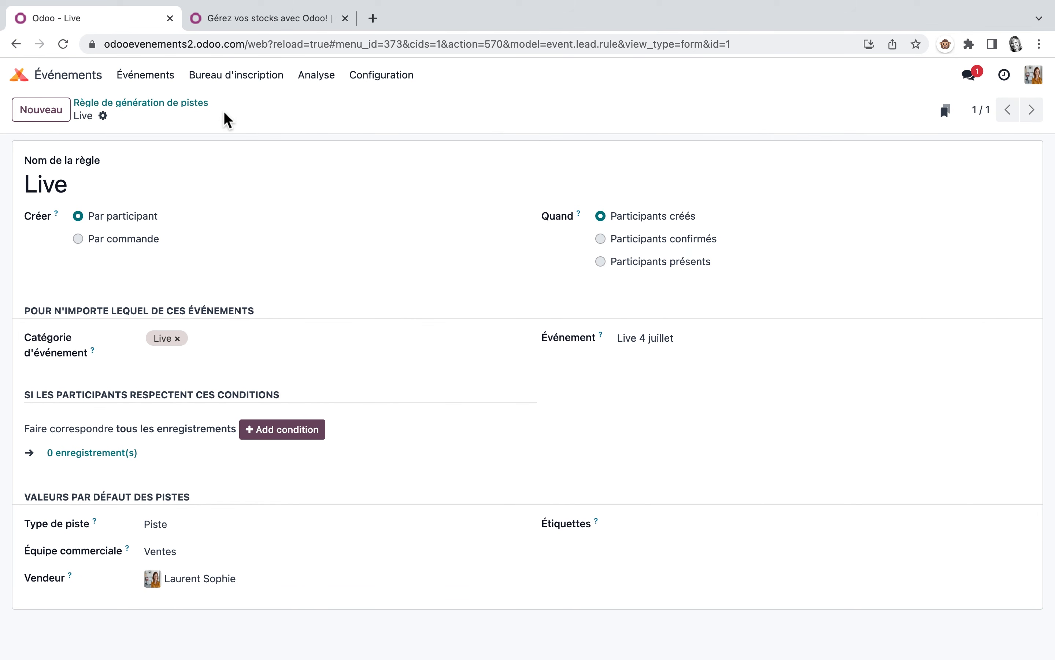
Step: Enable the registration button (Bouton d'inscription) in the Live event template
{"action": "left_click", "coordinate": [389, 77]}
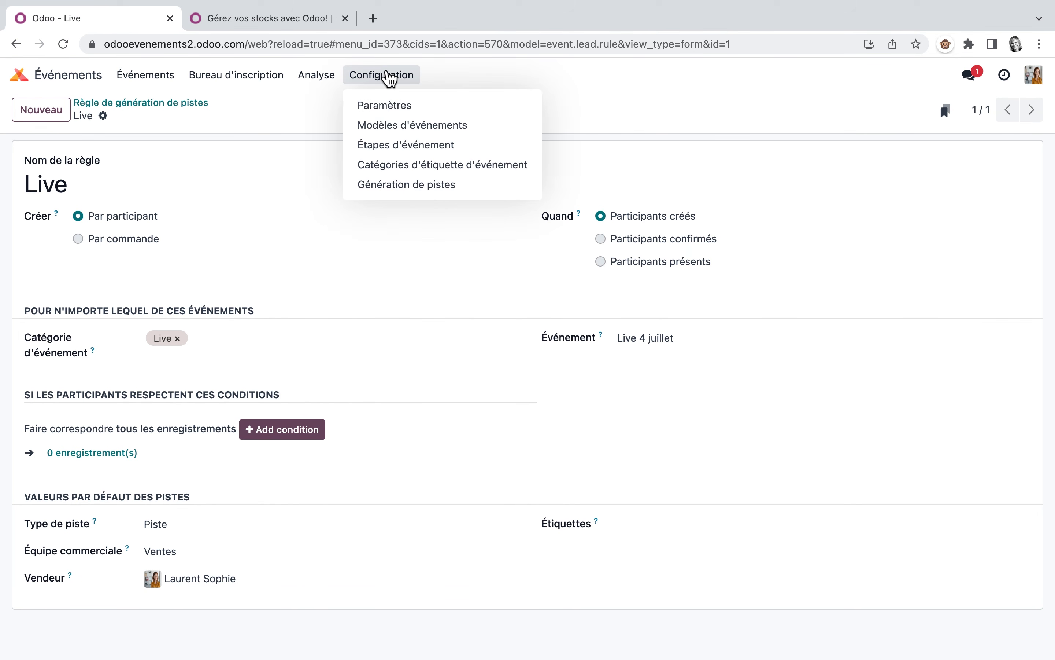
{"action": "left_click", "coordinate": [393, 125]}
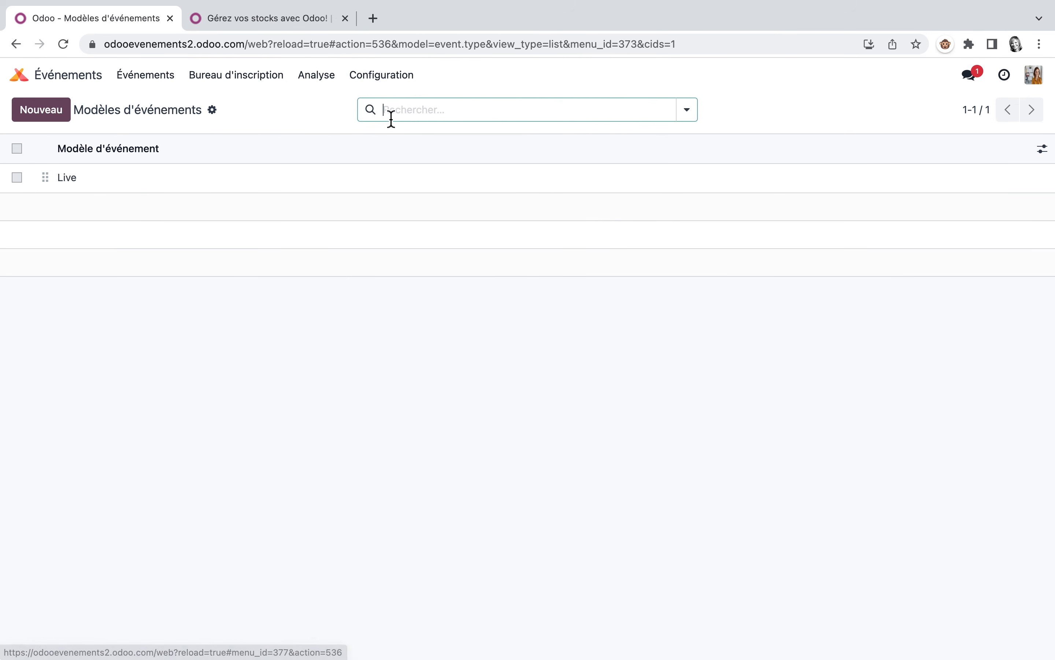
{"action": "left_click", "coordinate": [79, 187]}
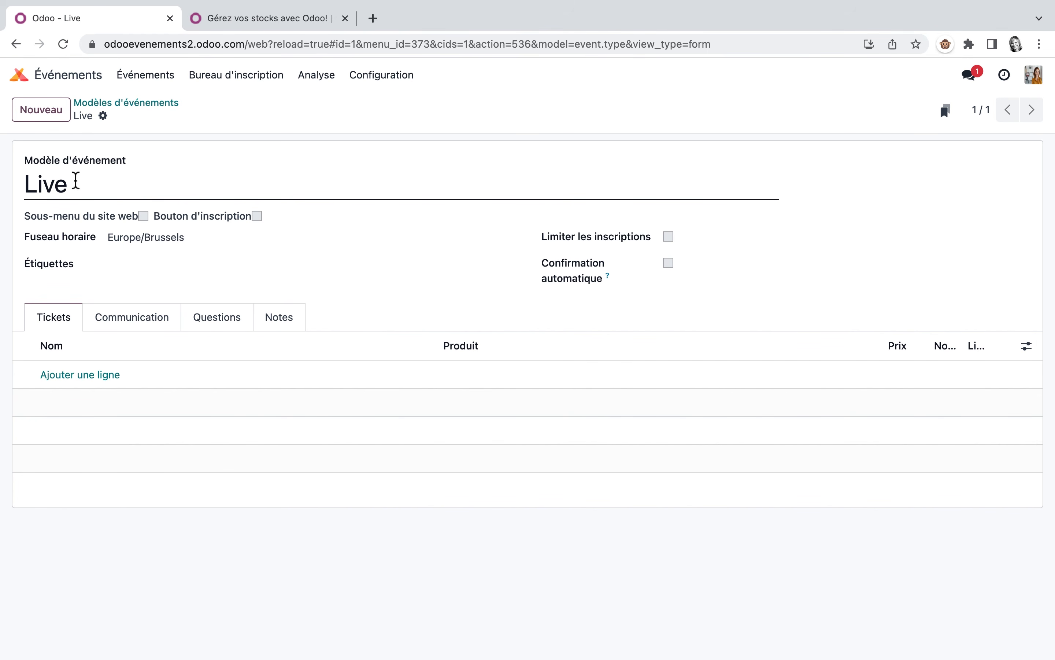
{"action": "left_click", "coordinate": [261, 216]}
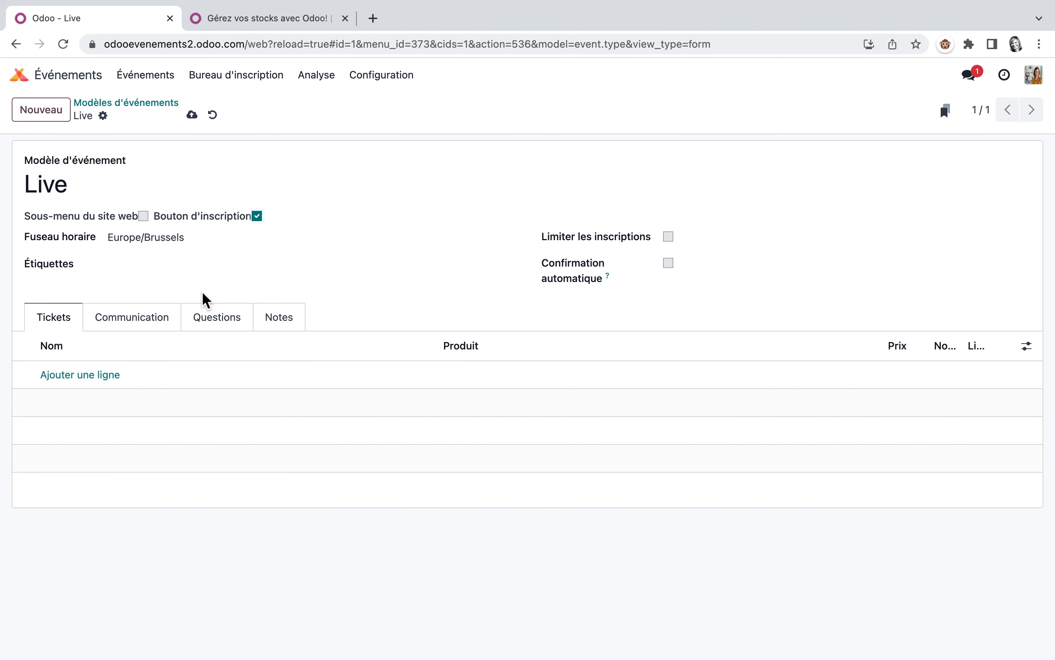
Step: Add the Français and En direct tags to the Live event template
{"action": "left_click", "coordinate": [169, 264]}
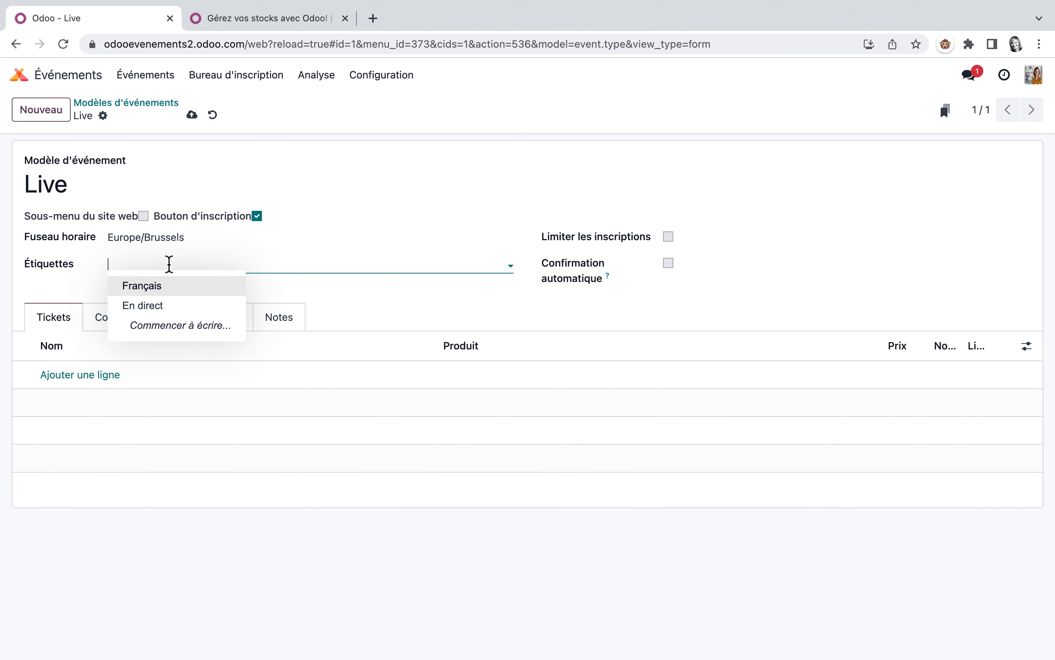
{"action": "left_click", "coordinate": [164, 291]}
{"action": "left_click", "coordinate": [223, 266]}
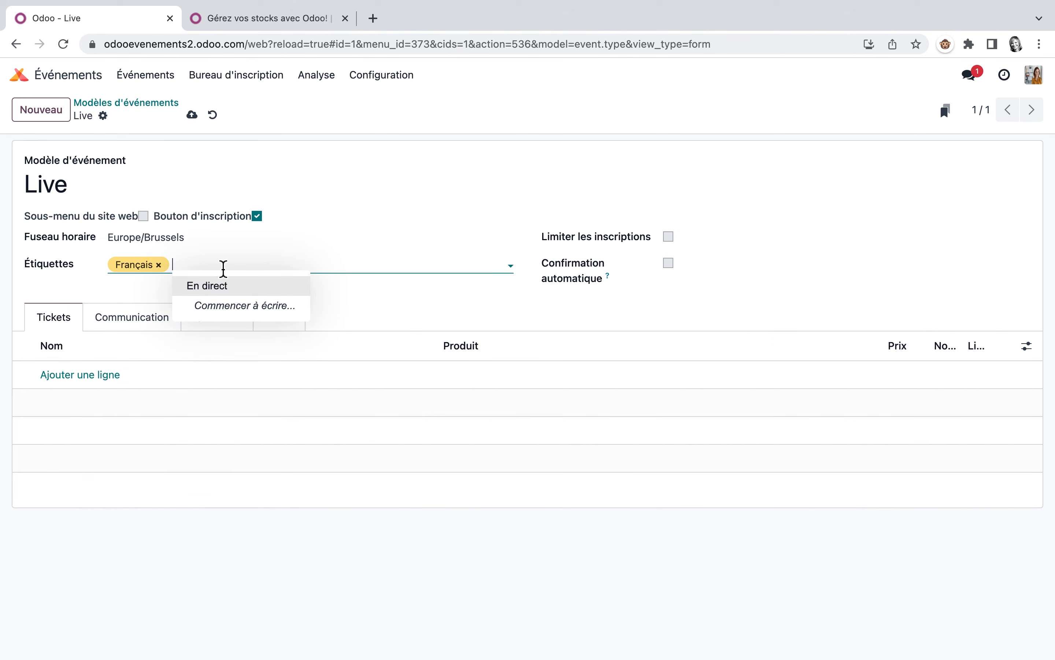
{"action": "left_click", "coordinate": [221, 291]}
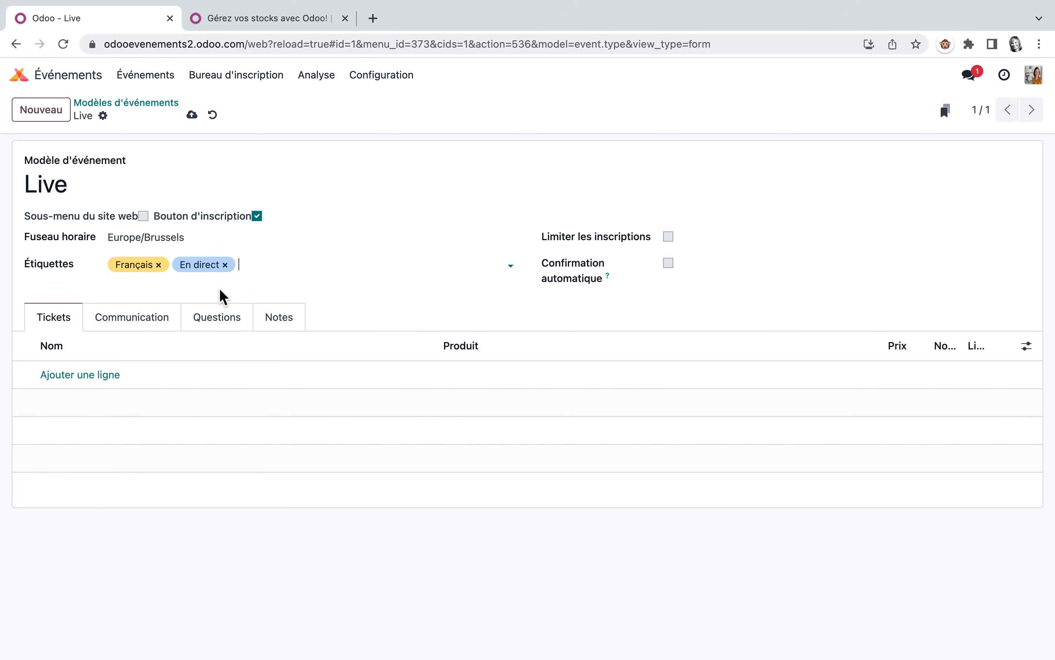
Step: Limit registrations in the Live template to 50 confirmed participants and enable automatic confirmation
{"action": "left_click", "coordinate": [669, 238]}
{"action": "left_click", "coordinate": [735, 245]}
{"action": "type", "text": "50"}
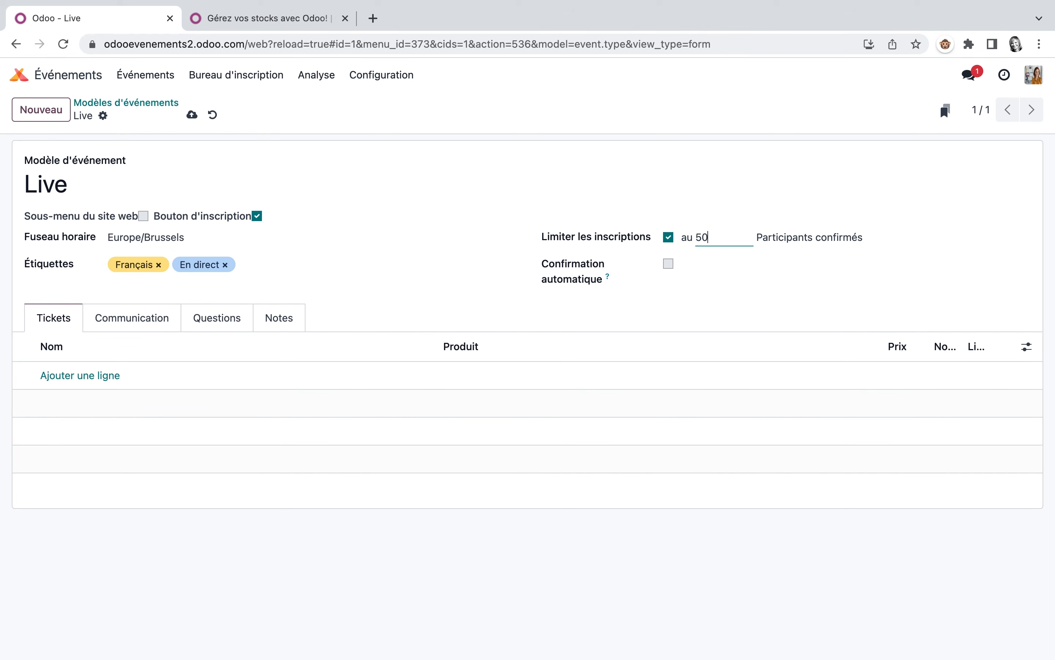
{"action": "left_click", "coordinate": [669, 264]}
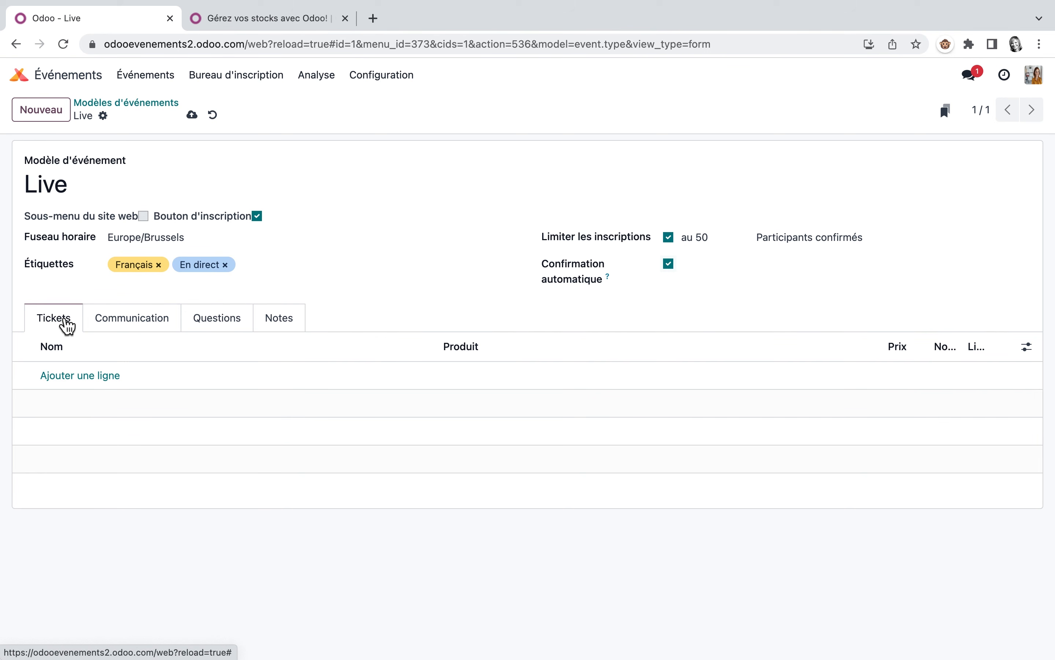
Step: Add a ticket line named Inscription gratuite to the Live template
{"action": "left_click", "coordinate": [82, 383]}
{"action": "type", "text": "grt"}
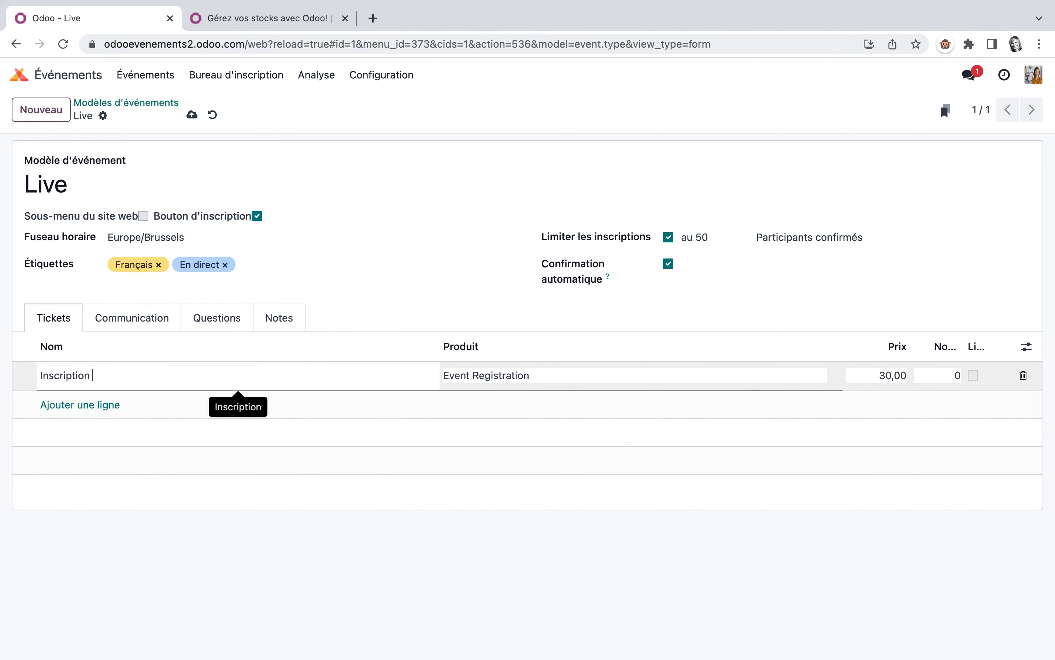
{"action": "key", "text": "BackSpace"}
{"action": "type", "text": "atuite"}
Step: Open the Event Registration product from the ticket line and keep its product type as Ticket d'événement
{"action": "left_click", "coordinate": [492, 380]}
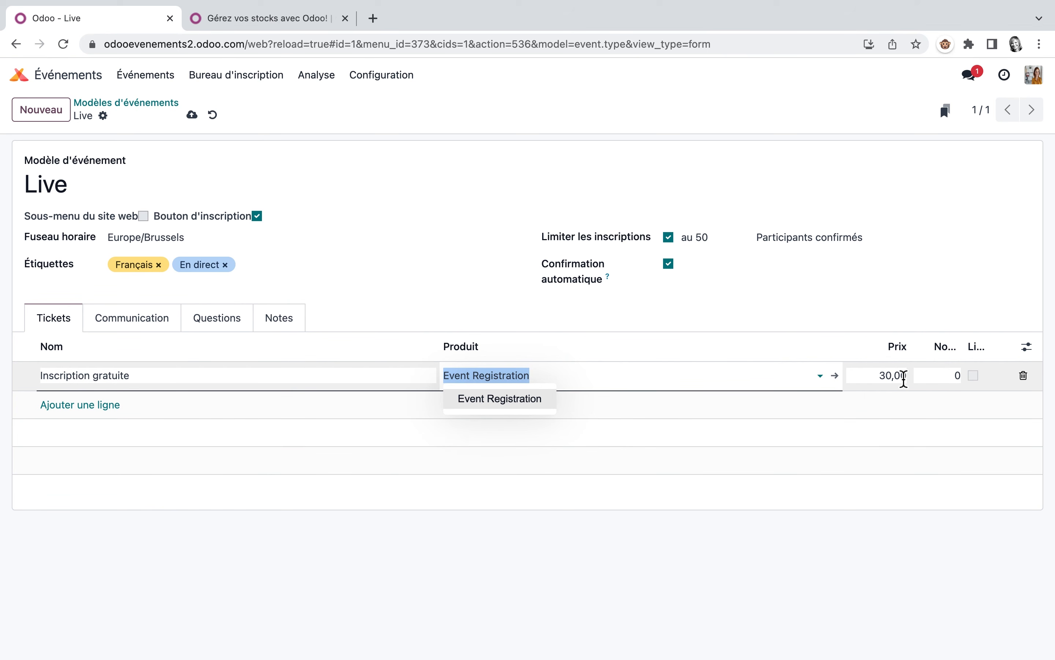
{"action": "left_click", "coordinate": [842, 382]}
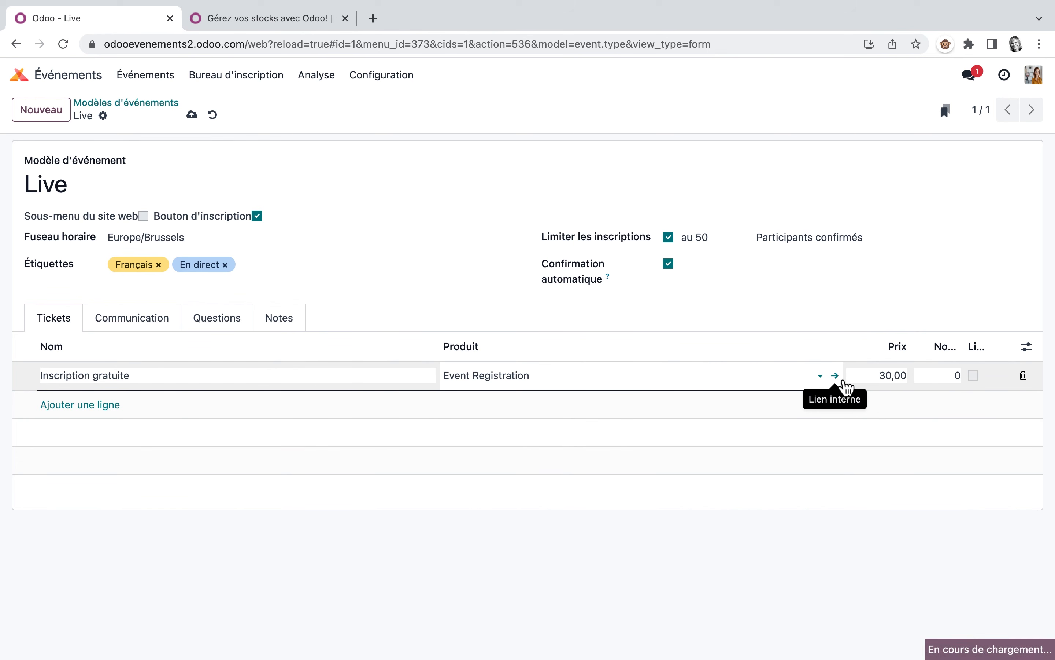
{"action": "left_click", "coordinate": [844, 380]}
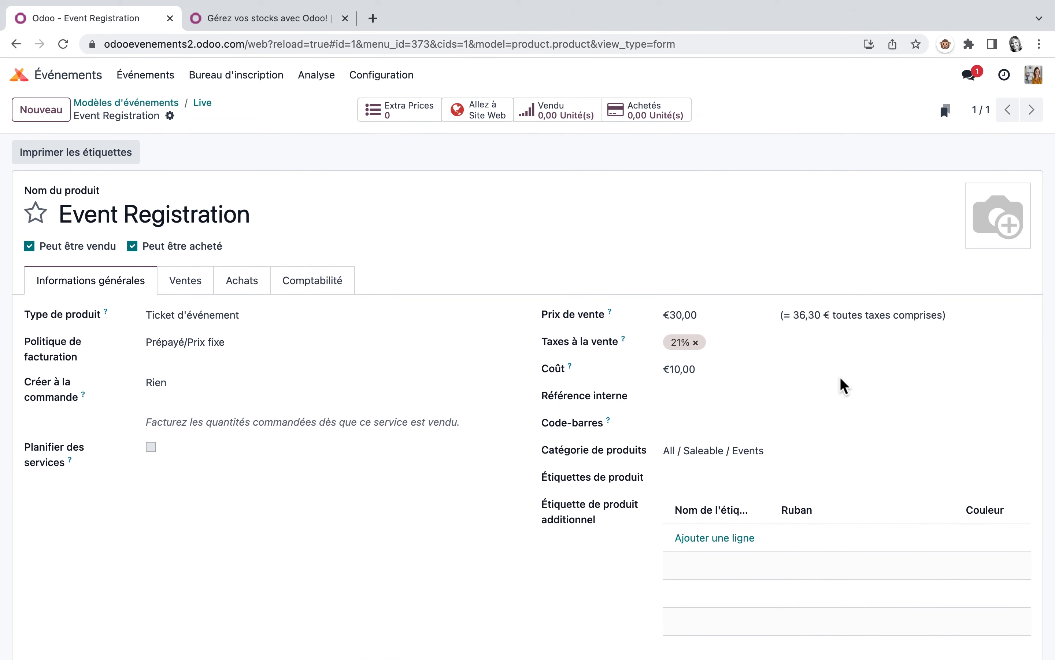
{"action": "left_click", "coordinate": [48, 314]}
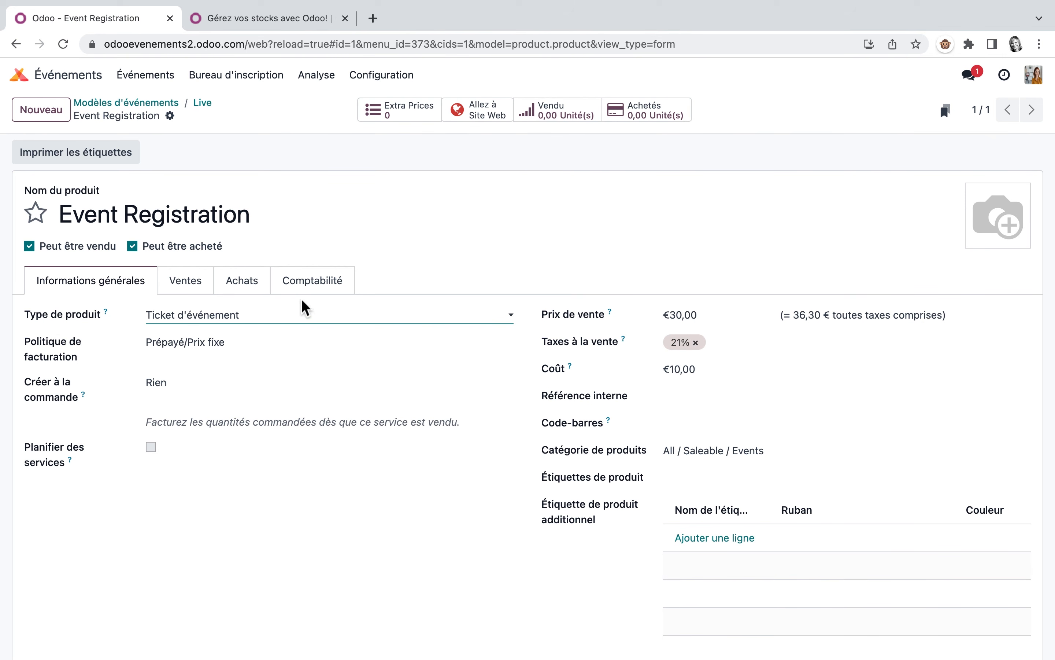
{"action": "left_click", "coordinate": [514, 320]}
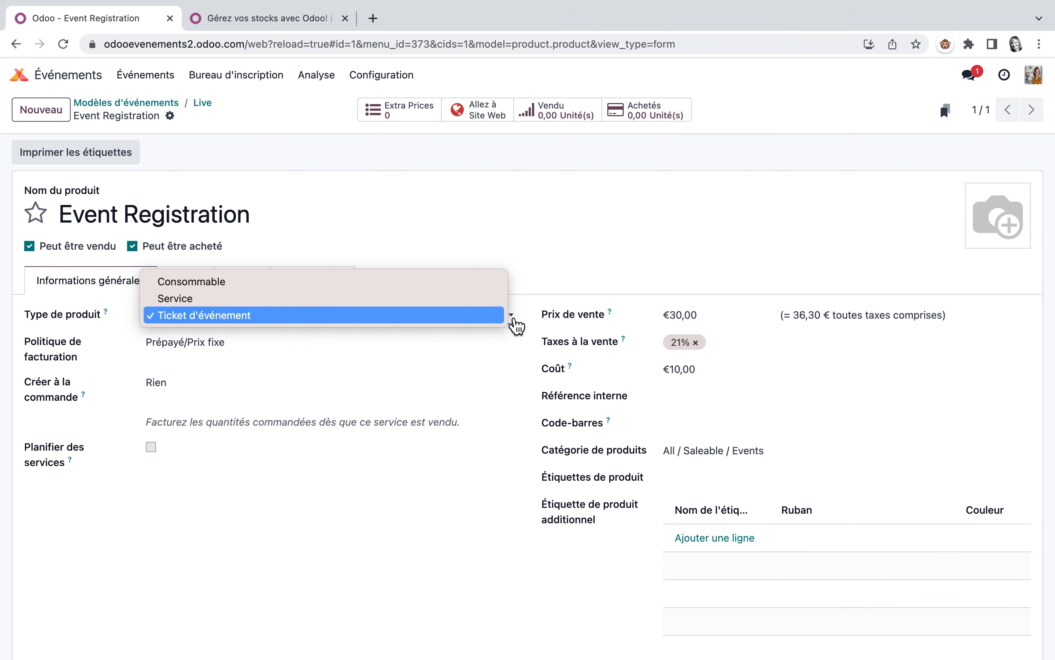
{"action": "left_click", "coordinate": [471, 320]}
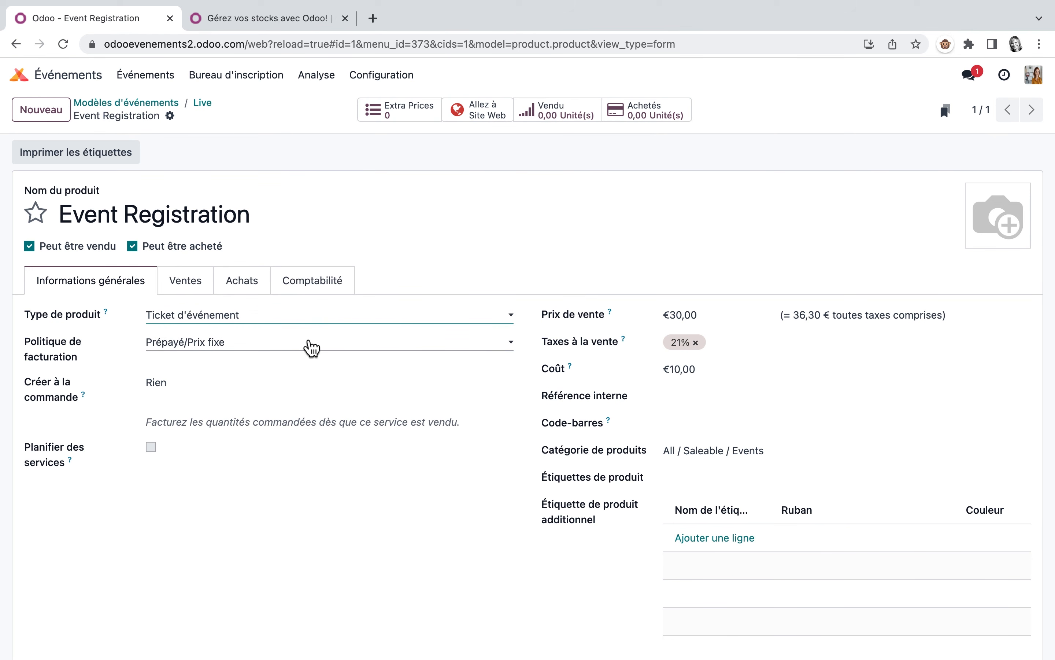
Step: Set the Event Registration product's sale price to €0 and rename the product Ticket standard
{"action": "double_click", "coordinate": [709, 316]}
{"action": "type", "text": "0"}
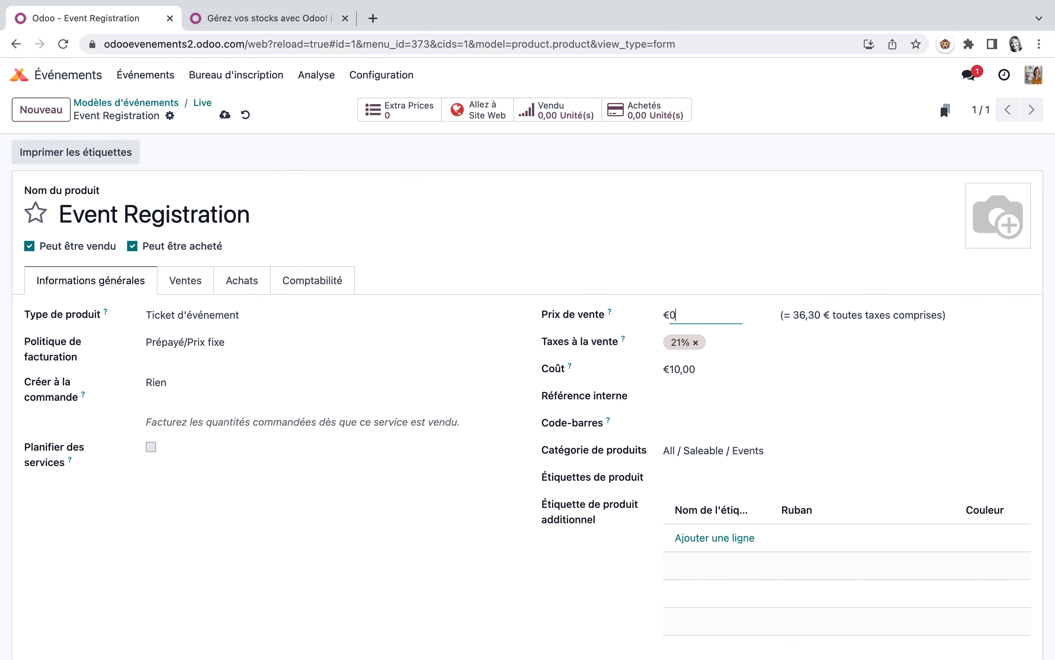
{"action": "left_click", "coordinate": [232, 205]}
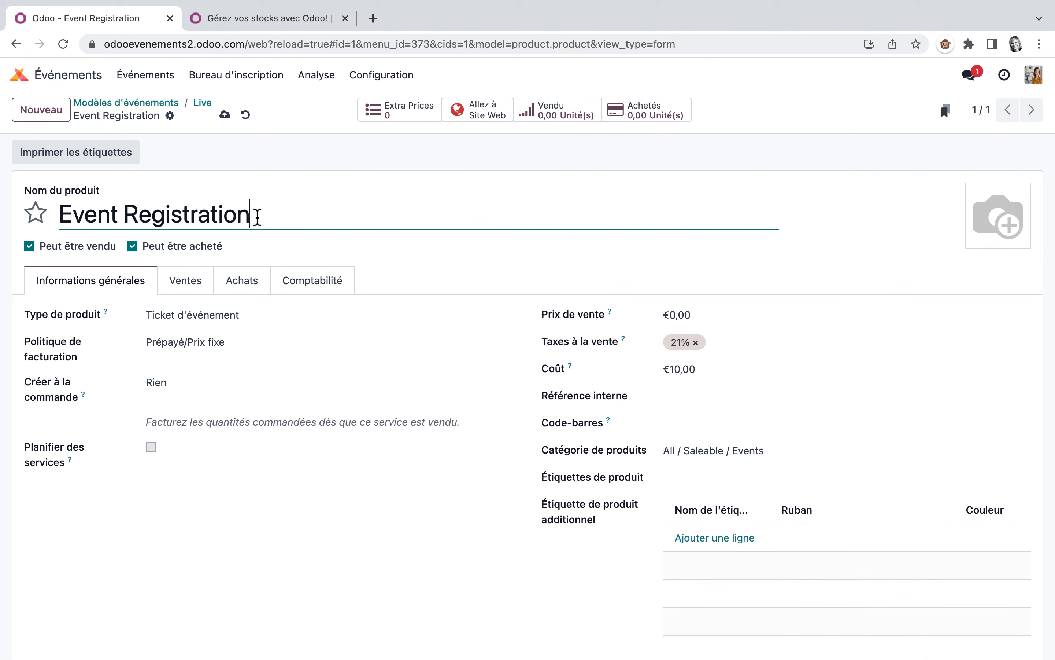
{"action": "left_click_drag", "start_coordinate": [257, 215], "coordinate": [57, 212]}
{"action": "type", "text": "Ticket standard"}
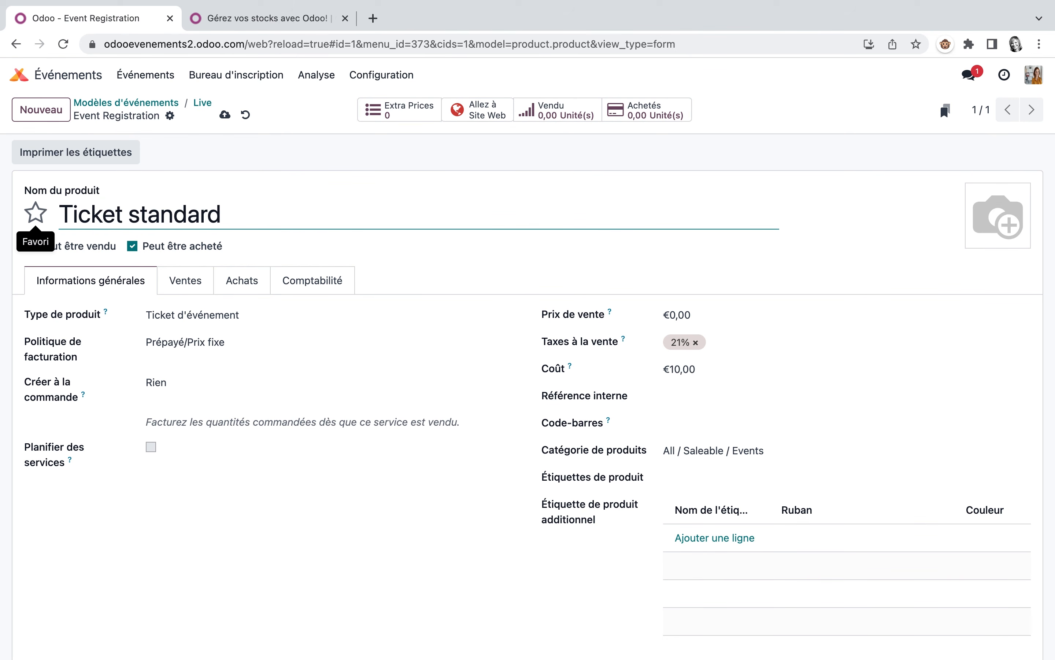
Step: Set the cost of the Ticket standard product to €0
{"action": "left_click", "coordinate": [681, 370]}
{"action": "left_click", "coordinate": [702, 368]}
{"action": "key", "text": "BackSpace"}
{"action": "key", "text": "BackSpace"}
{"action": "key", "text": "BackSpace"}
{"action": "key", "text": "BackSpace"}
{"action": "key", "text": "BackSpace"}
{"action": "type", "text": "0"}
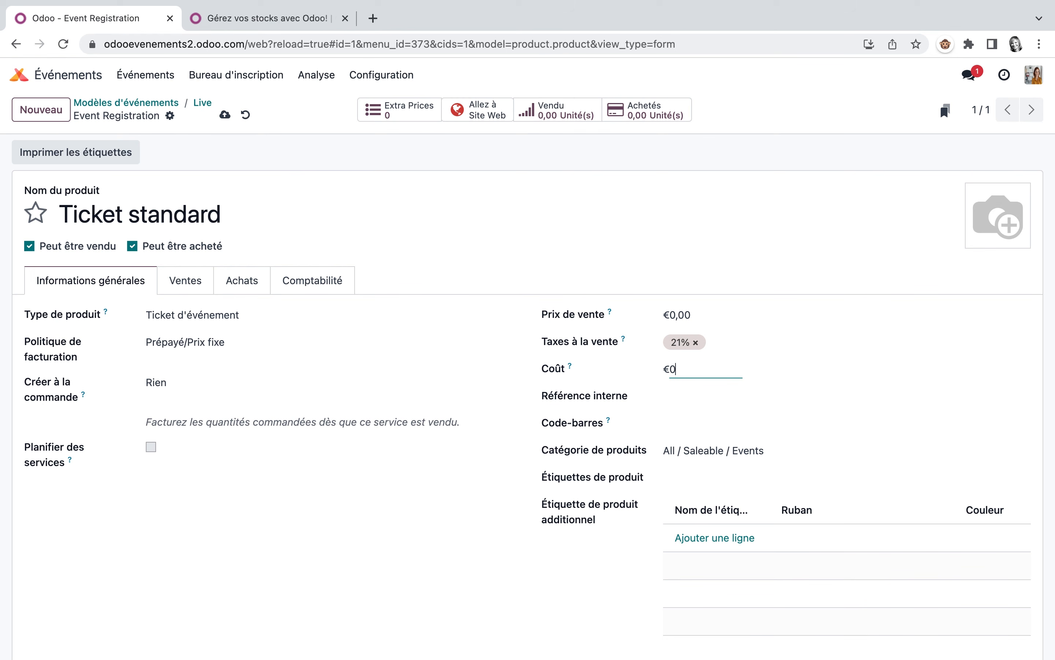
Step: Review the sales, purchase, accounting and general settings of Ticket standard, and return to the list of event templates
{"action": "left_click", "coordinate": [193, 283]}
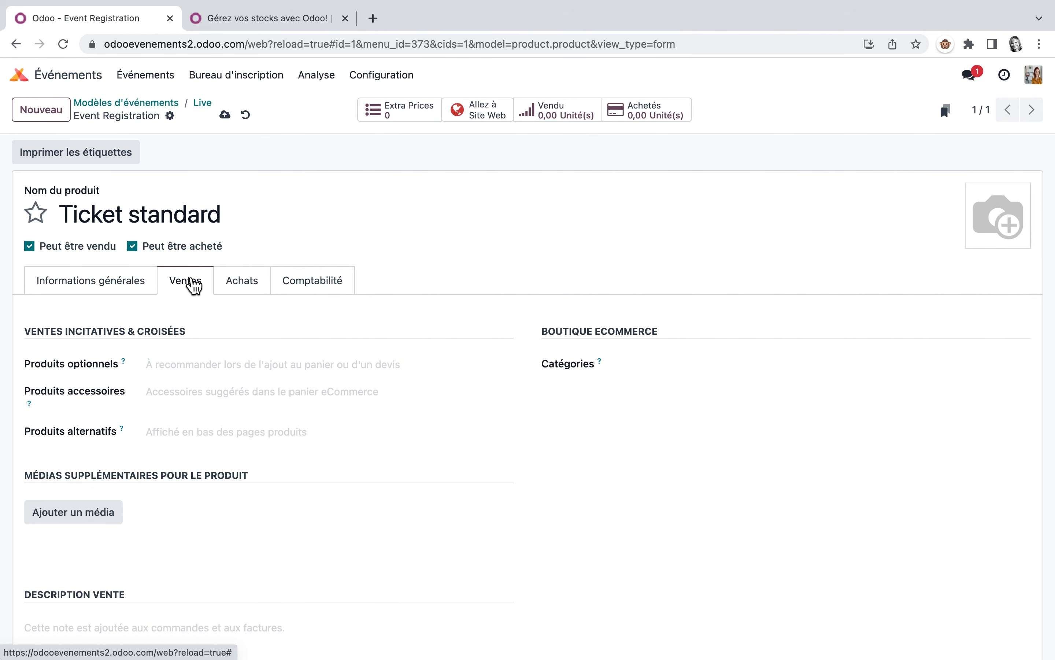
{"action": "scroll", "coordinate": [151, 492], "scroll_direction": "down", "scroll_amount": 1}
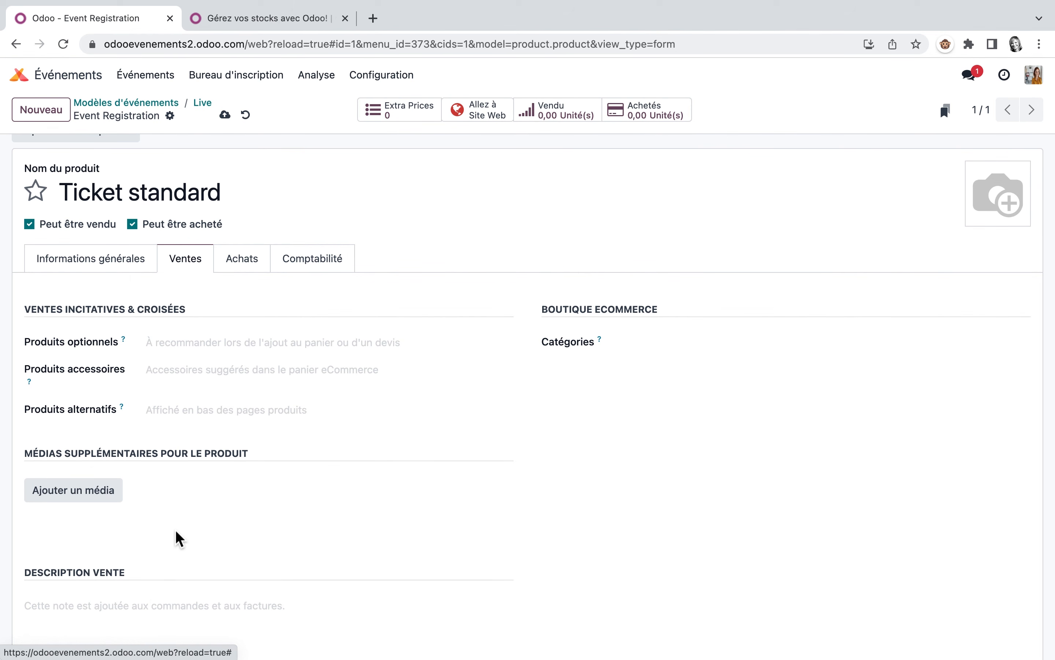
{"action": "left_click", "coordinate": [252, 261]}
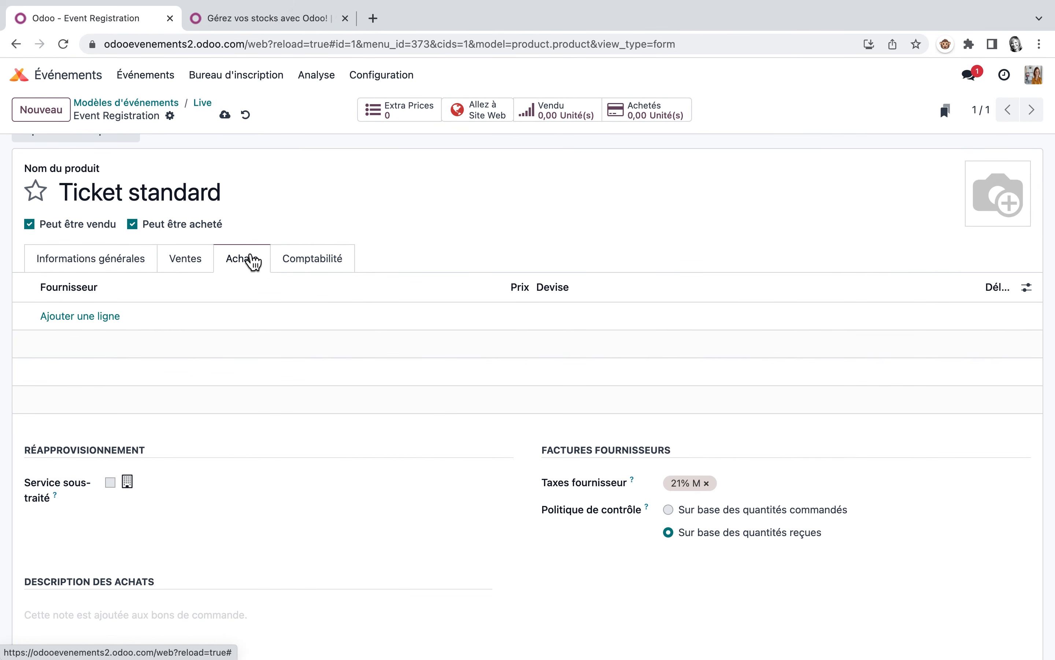
{"action": "left_click", "coordinate": [323, 261]}
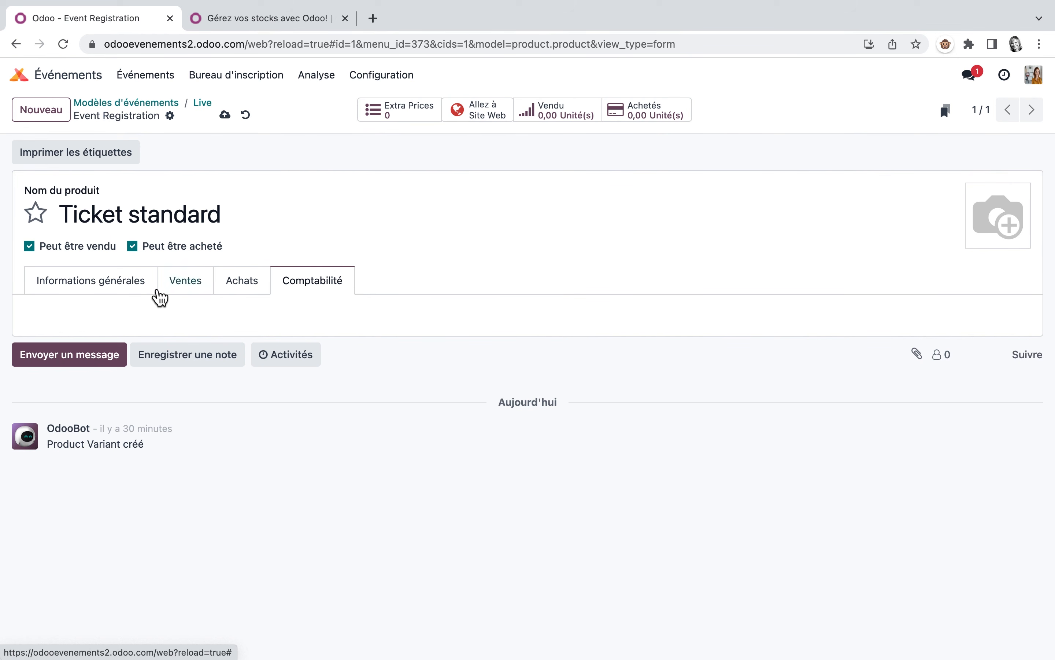
{"action": "left_click", "coordinate": [133, 292]}
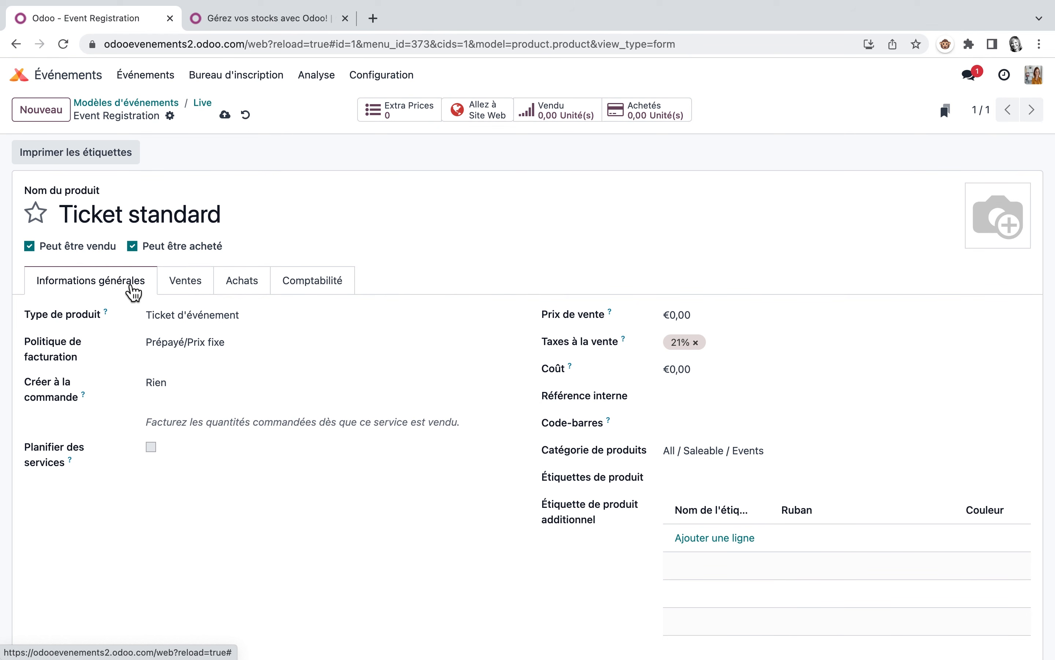
{"action": "left_click", "coordinate": [157, 104]}
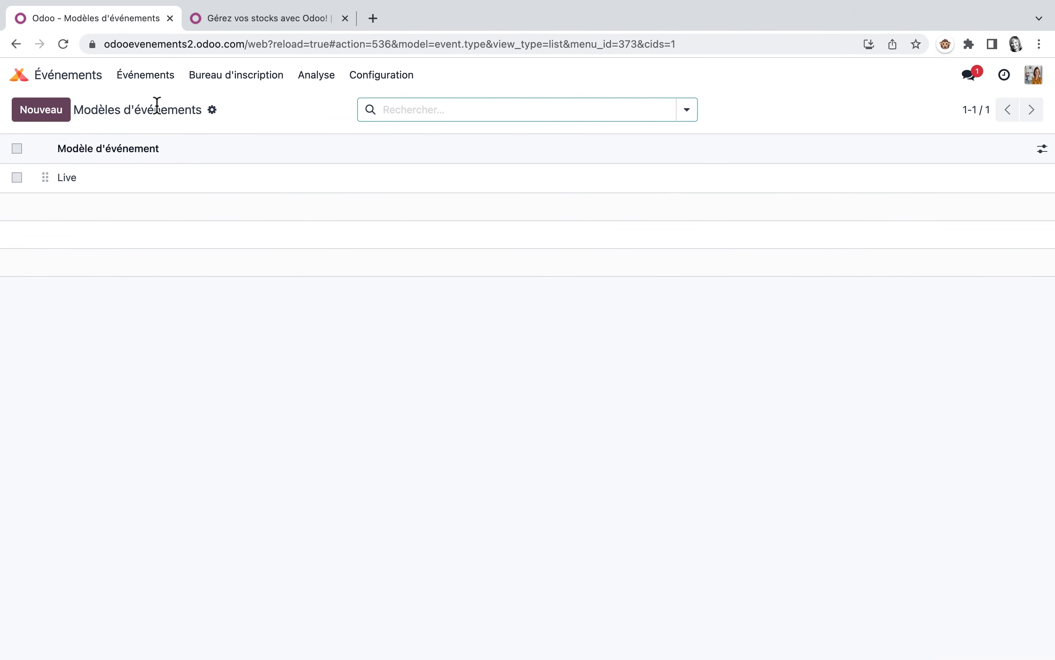
Step: Reopen the Ticket standard product from the Live template's ticket line to check it, and go back to the template list
{"action": "left_click", "coordinate": [75, 178]}
{"action": "left_click", "coordinate": [269, 376]}
{"action": "left_click", "coordinate": [336, 375]}
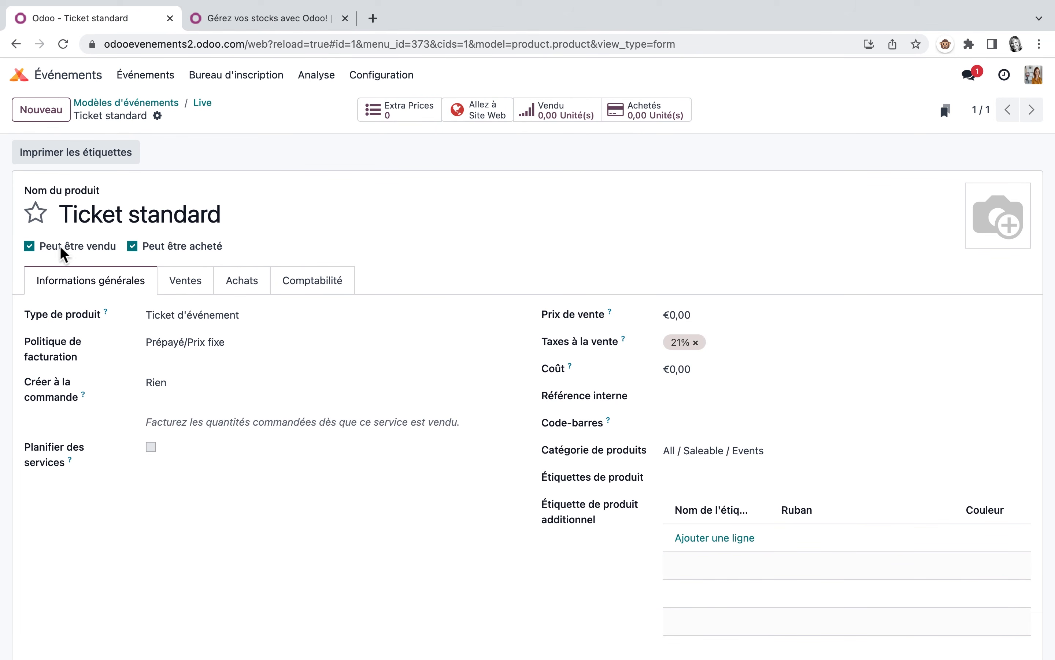
{"action": "left_click", "coordinate": [168, 103]}
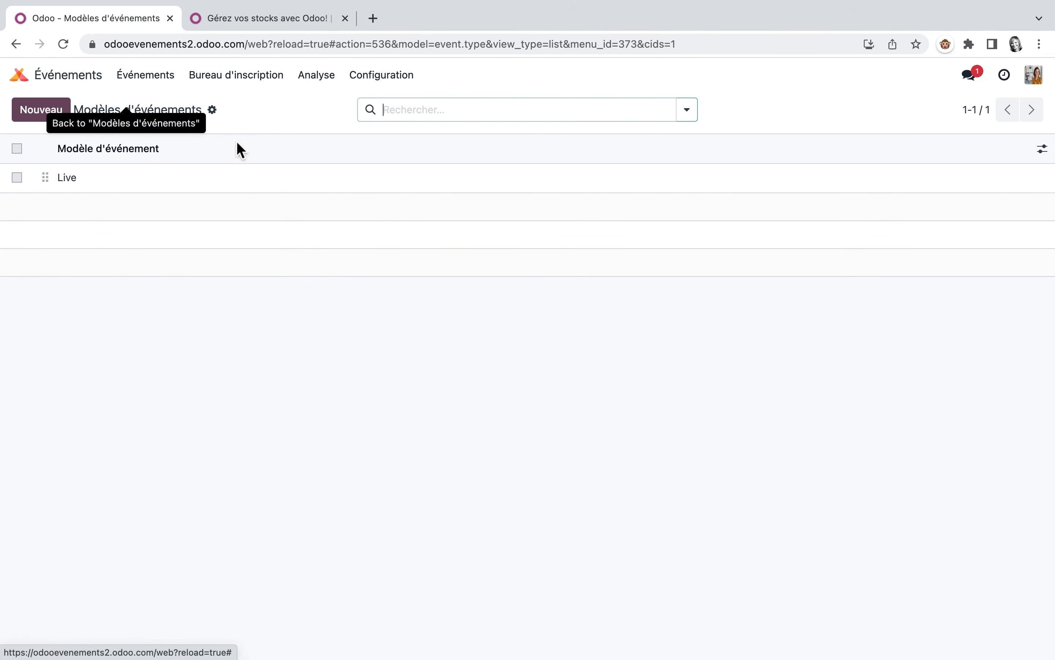
Step: Delete the ticket line from the Live template and recreate it as Inscription gratuite with the Ticket gratuit product
{"action": "left_click", "coordinate": [70, 178]}
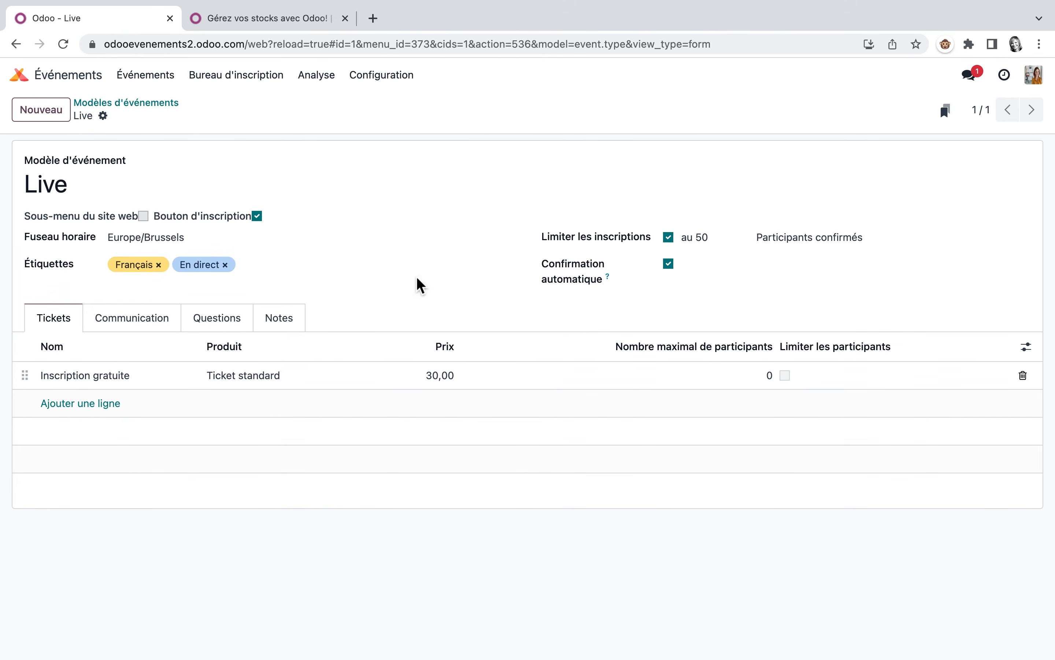
{"action": "left_click", "coordinate": [1022, 375]}
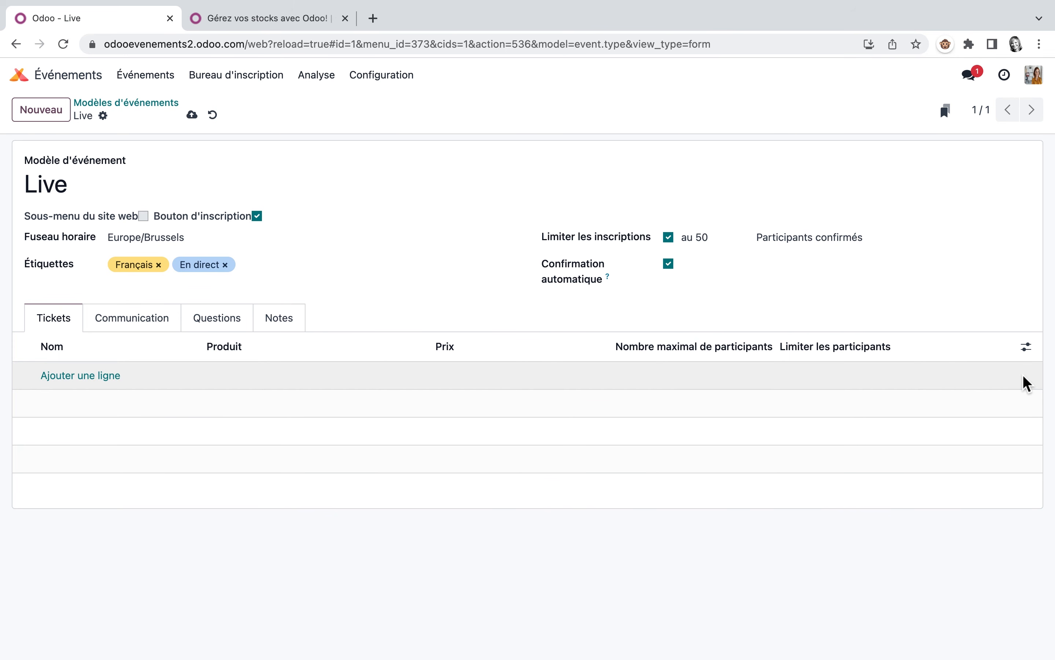
{"action": "left_click", "coordinate": [69, 376]}
{"action": "left_click", "coordinate": [104, 375]}
{"action": "type", "text": "gratuite"}
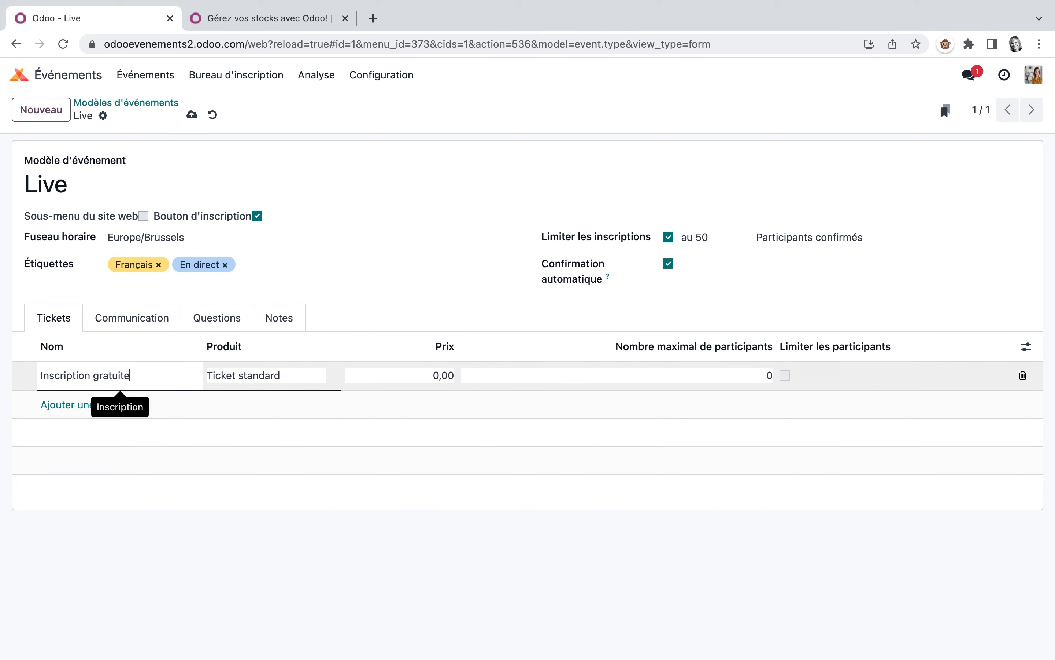
{"action": "left_click", "coordinate": [305, 375]}
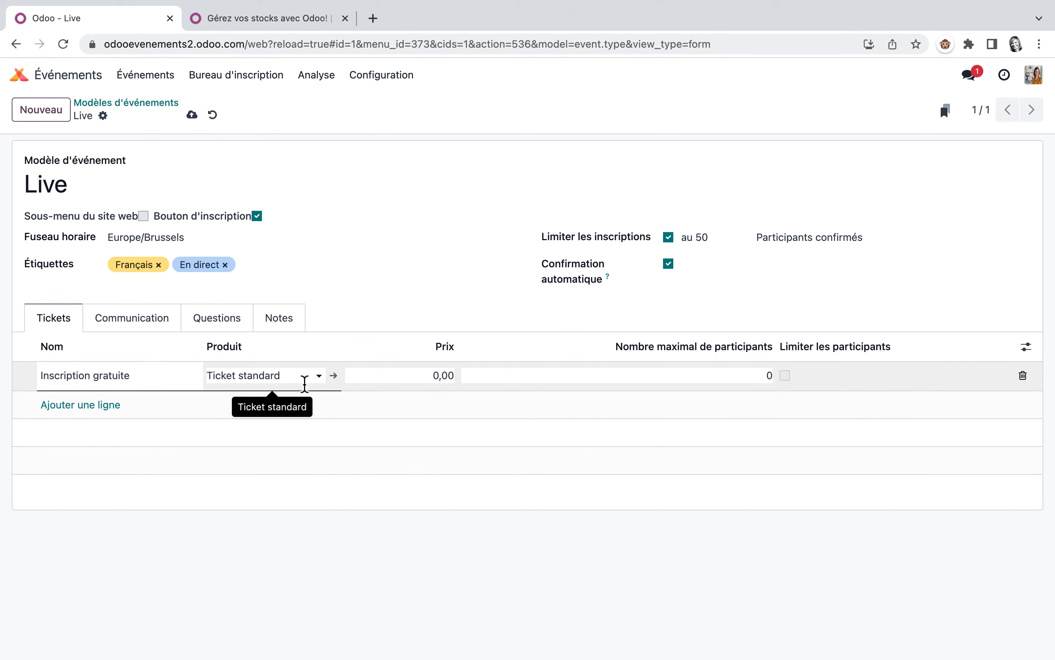
{"action": "left_click", "coordinate": [316, 474]}
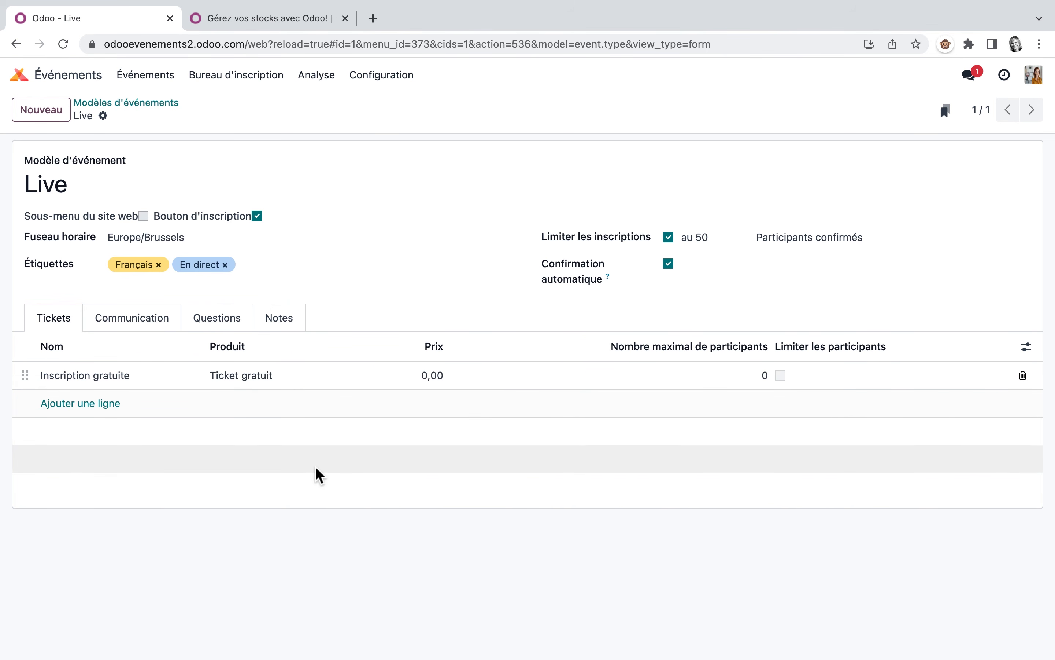
Step: Switch to the Ventes app, open the Ticket gratuit product from the product list and duplicate it
{"action": "left_click", "coordinate": [27, 84]}
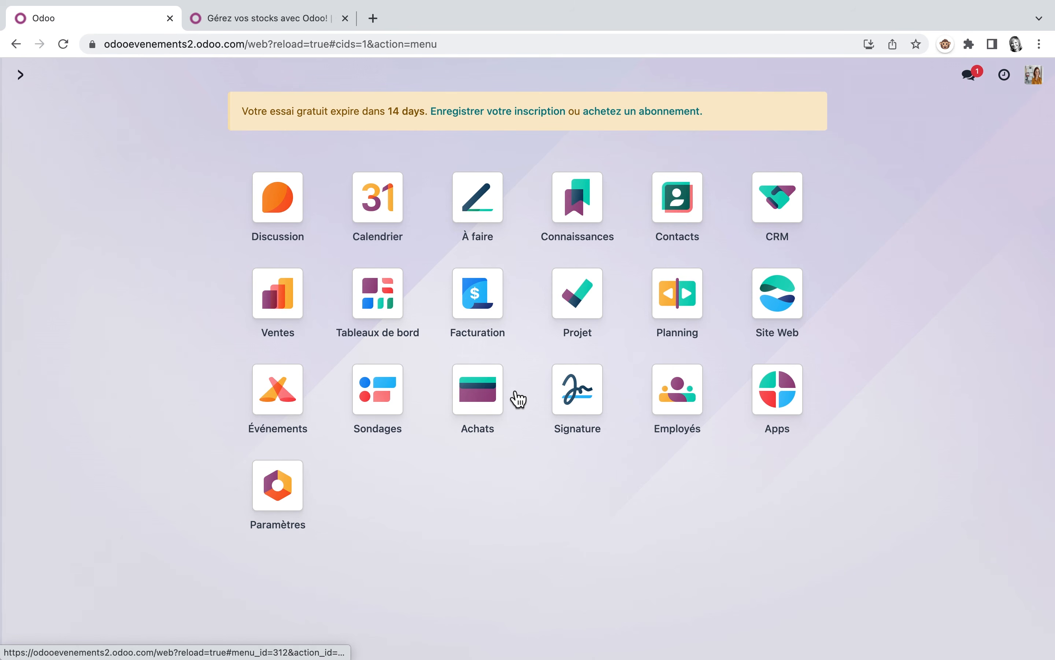
{"action": "left_click", "coordinate": [286, 298]}
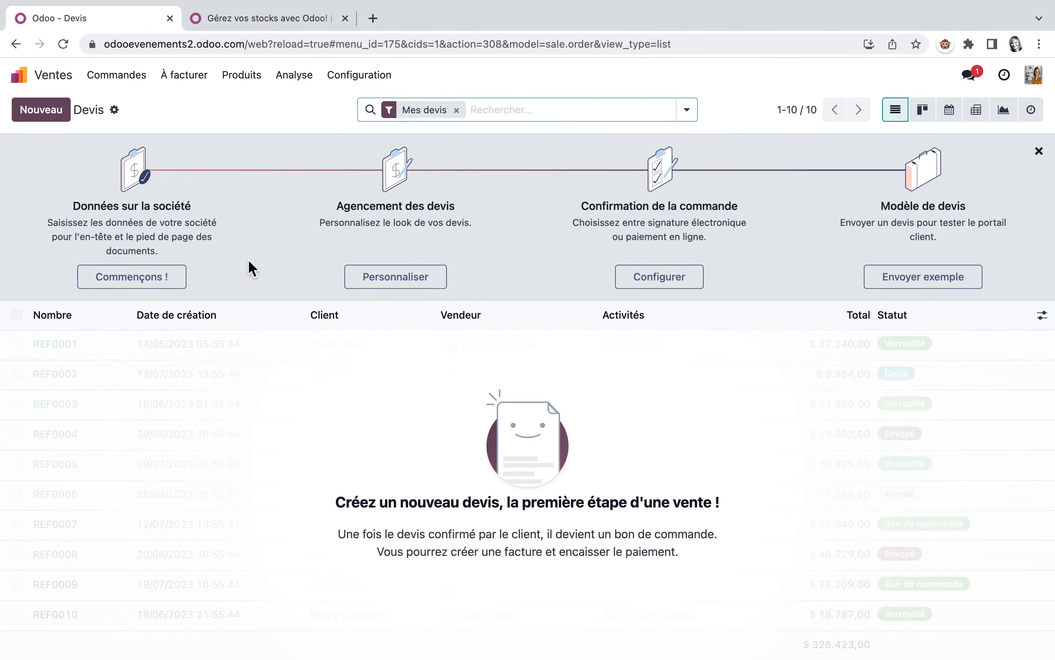
{"action": "left_click", "coordinate": [255, 78]}
{"action": "left_click", "coordinate": [259, 107]}
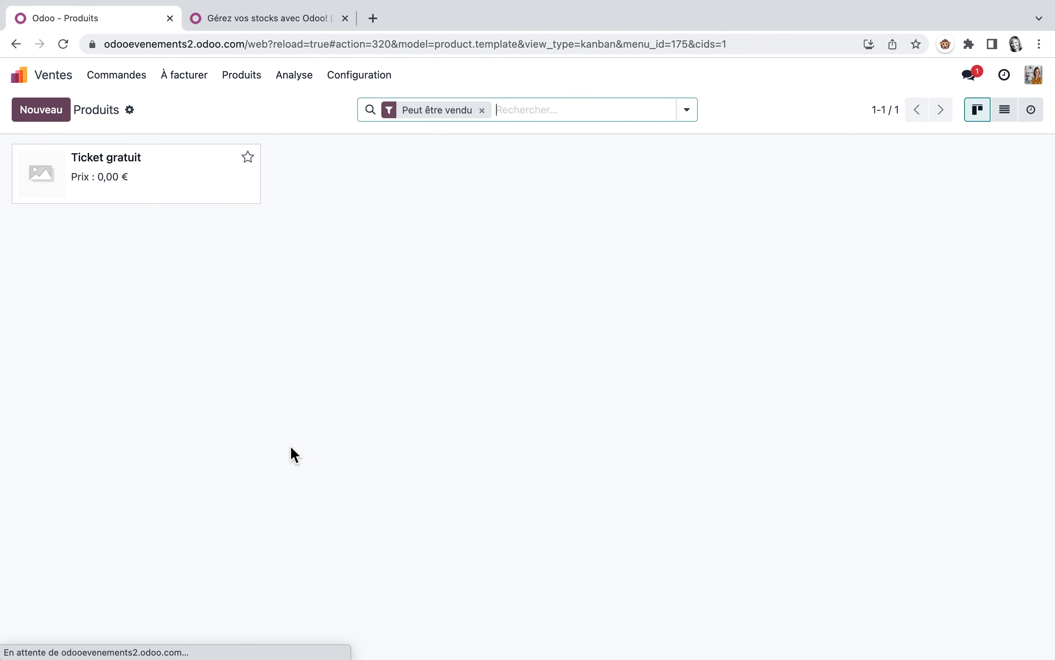
{"action": "left_click", "coordinate": [125, 176]}
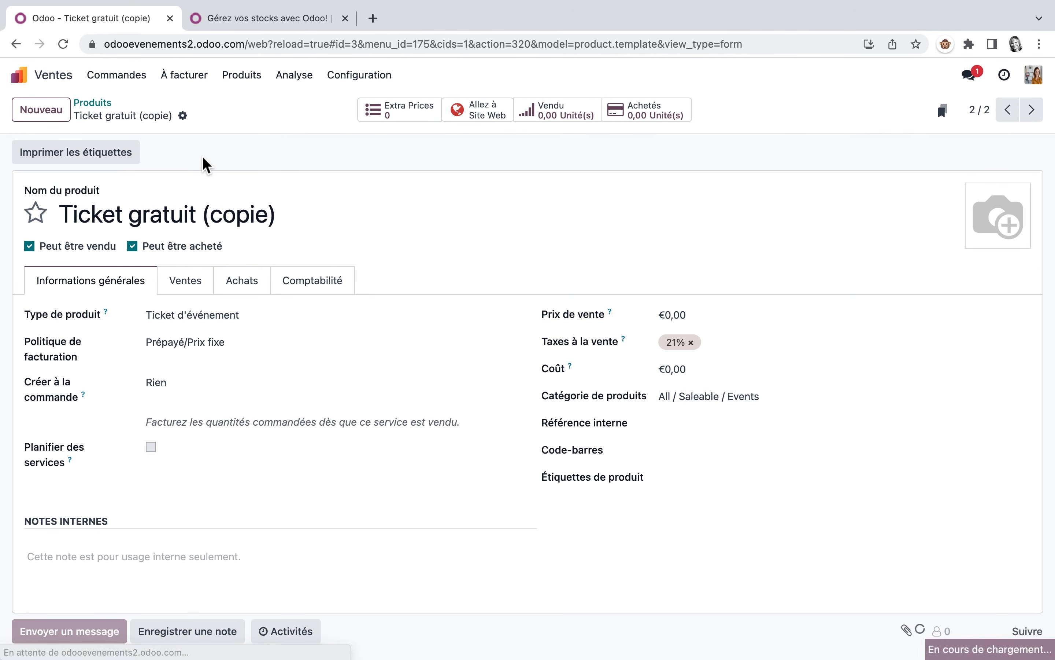
Step: Rename the duplicated product Ticket VIP, set its sale price to €10, save it and return to the app overview
{"action": "left_click_drag", "start_coordinate": [295, 225], "coordinate": [128, 218]}
{"action": "type", "text": "VIP"}
{"action": "left_click", "coordinate": [695, 318]}
{"action": "key", "text": "BackSpace"}
{"action": "type", "text": "10"}
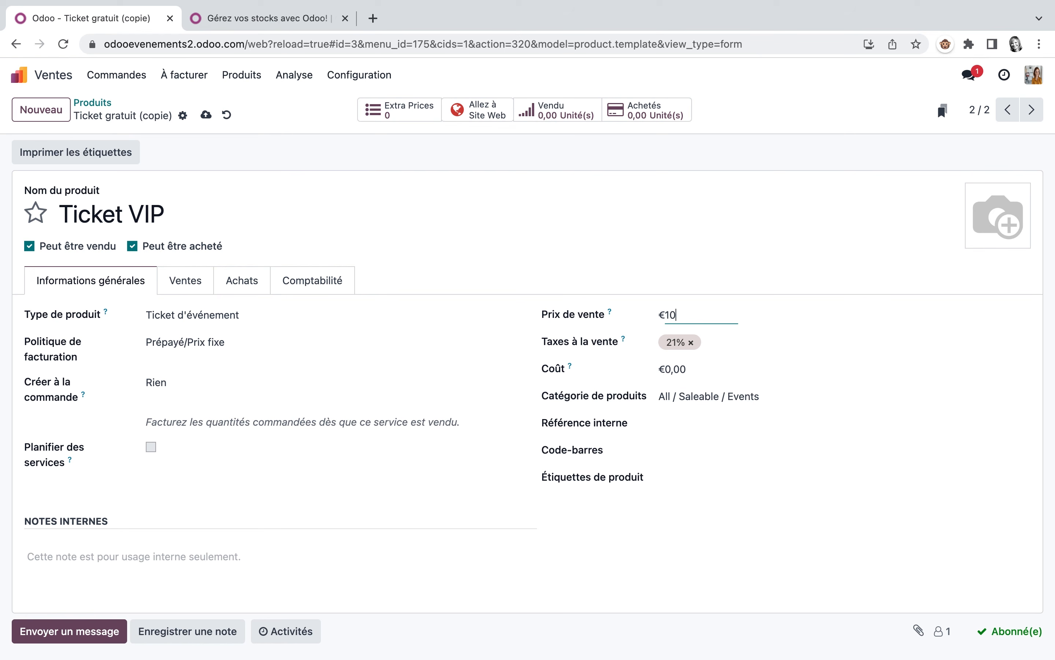
{"action": "left_click", "coordinate": [214, 120]}
{"action": "left_click", "coordinate": [19, 75]}
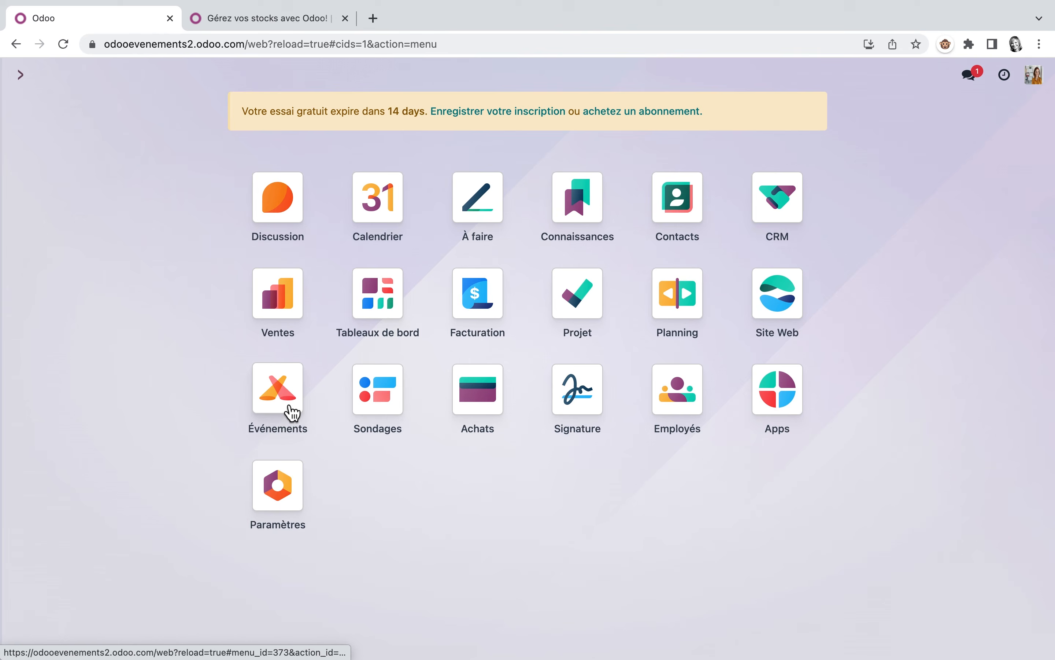
Step: Open the Live event template in the Événements app and add an Inscription payante ticket with the Ticket VIP product
{"action": "left_click", "coordinate": [289, 409]}
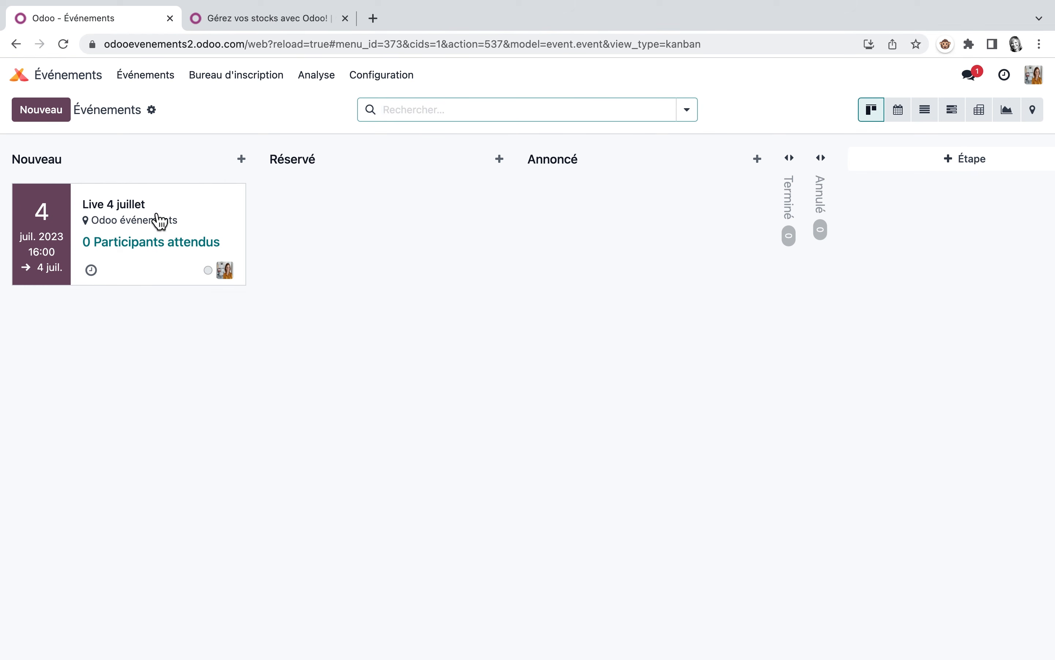
{"action": "left_click", "coordinate": [386, 77]}
{"action": "left_click", "coordinate": [406, 125]}
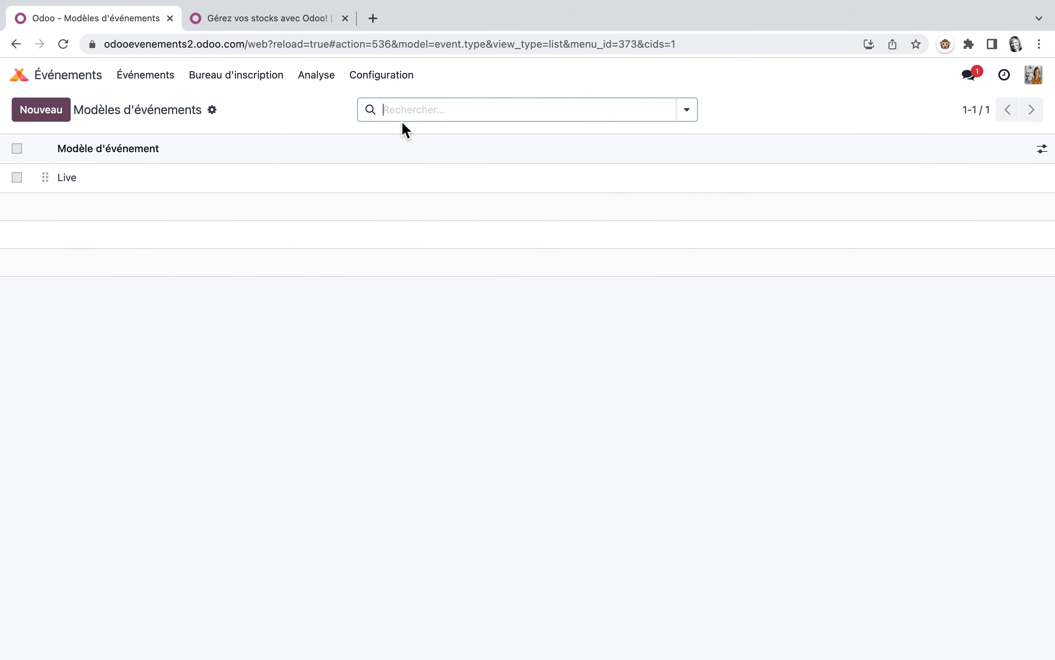
{"action": "left_click", "coordinate": [75, 179]}
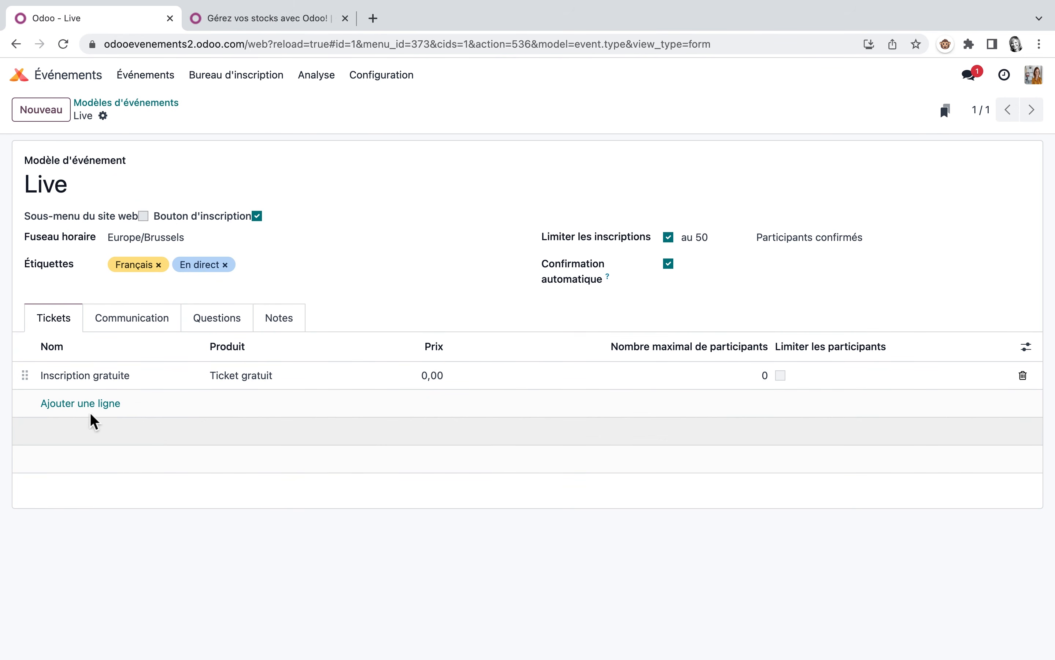
{"action": "left_click", "coordinate": [87, 403]}
{"action": "left_click", "coordinate": [104, 405]}
{"action": "type", "text": "payante"}
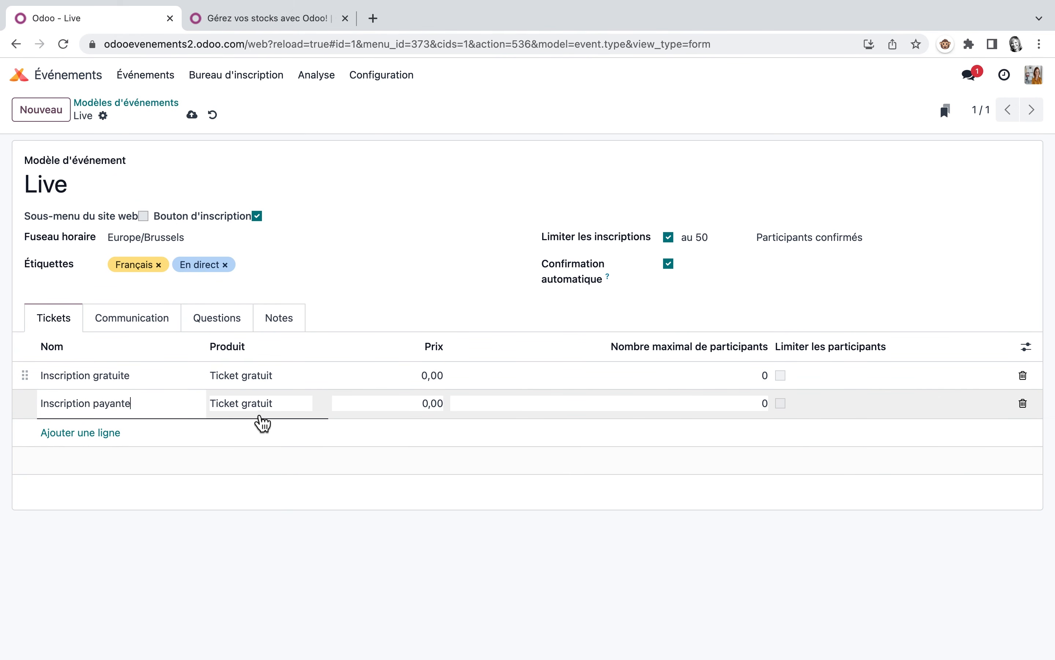
{"action": "left_click", "coordinate": [307, 403]}
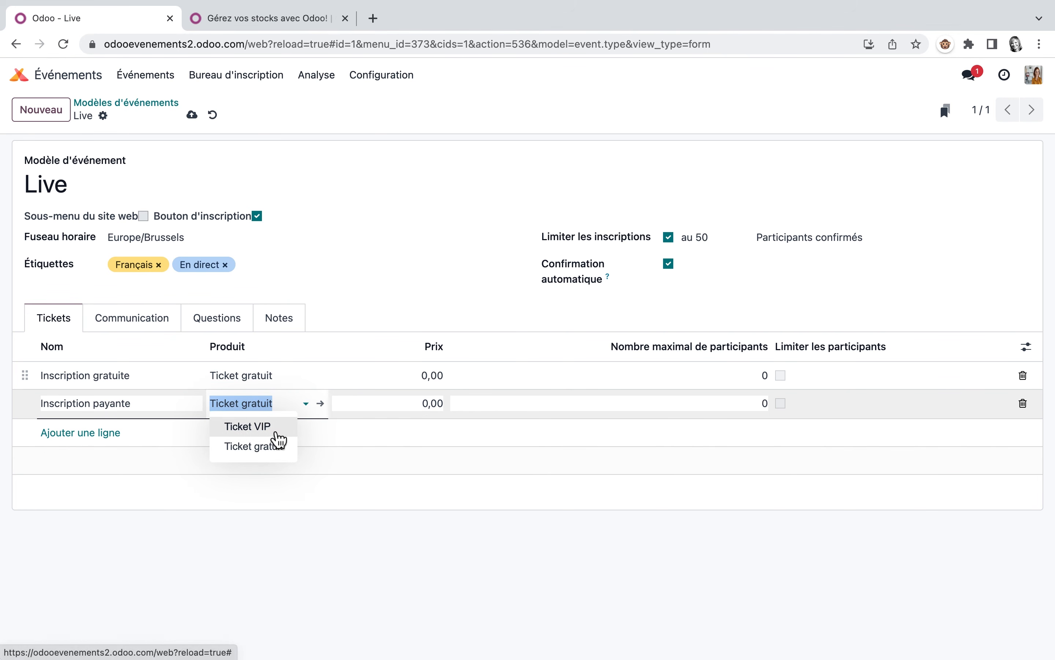
{"action": "left_click", "coordinate": [274, 429]}
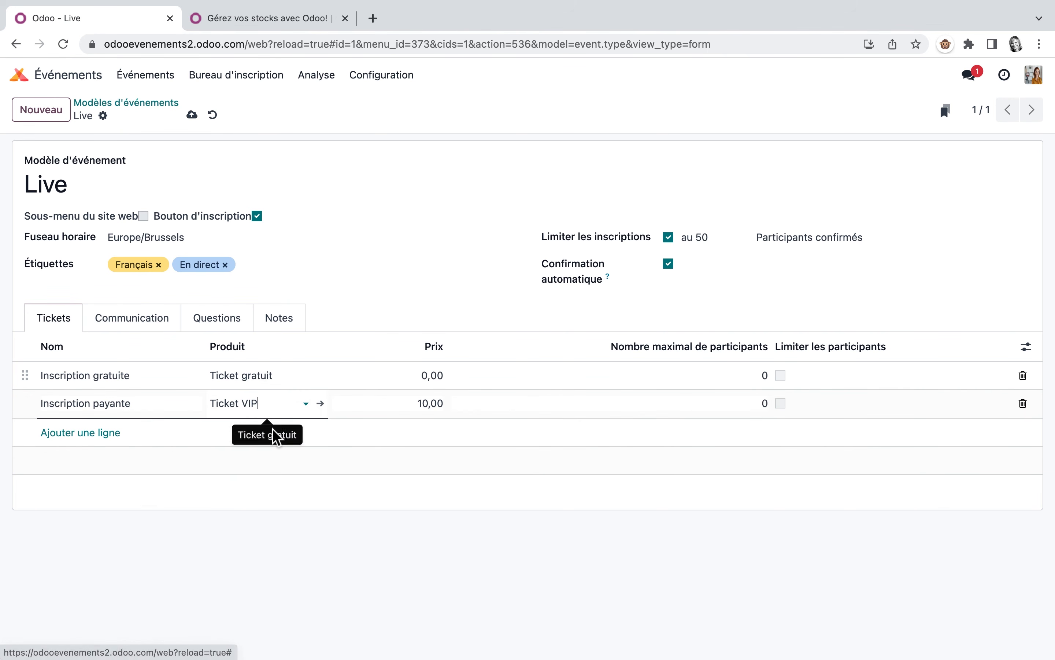
Step: Add a trial communication line to the Live template, view its sending methods and delete the line
{"action": "left_click", "coordinate": [153, 323]}
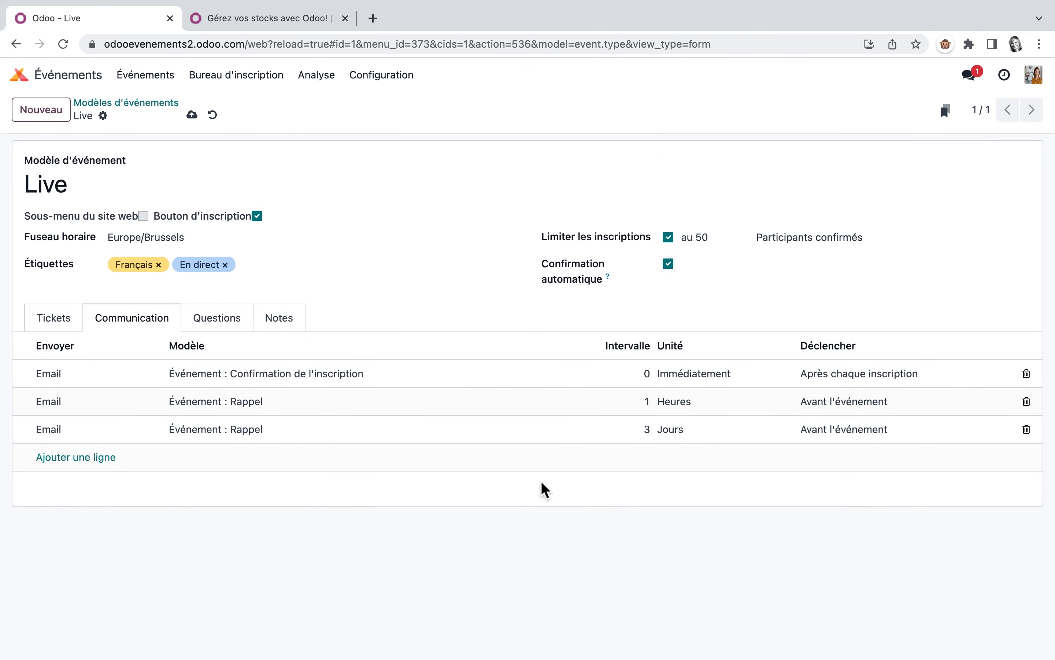
{"action": "left_click", "coordinate": [78, 468]}
{"action": "left_click", "coordinate": [162, 463]}
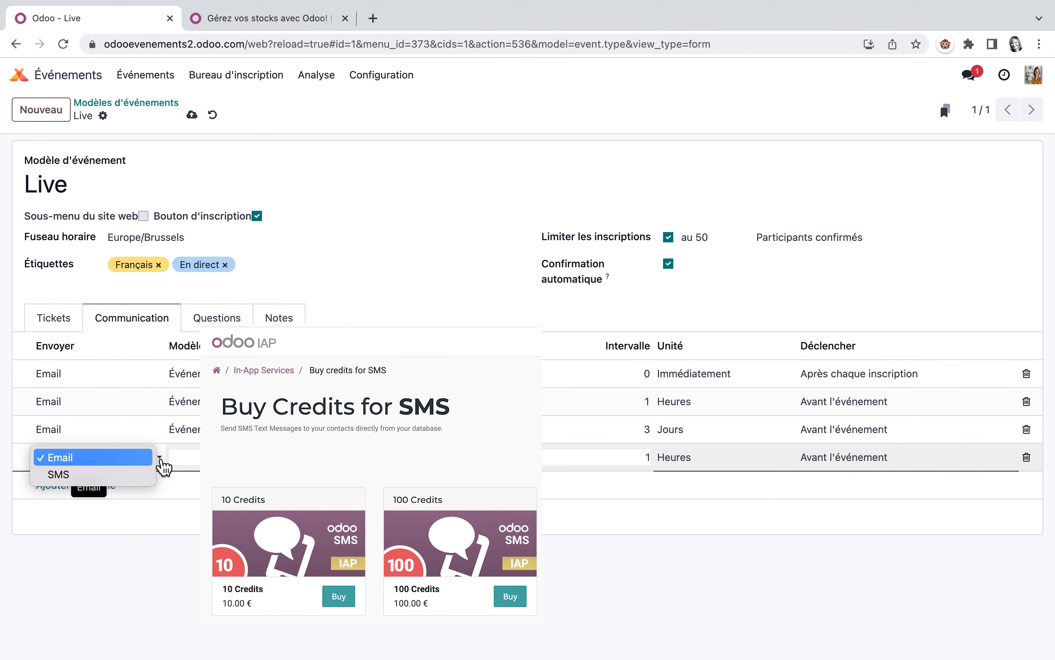
{"action": "left_click", "coordinate": [1032, 455]}
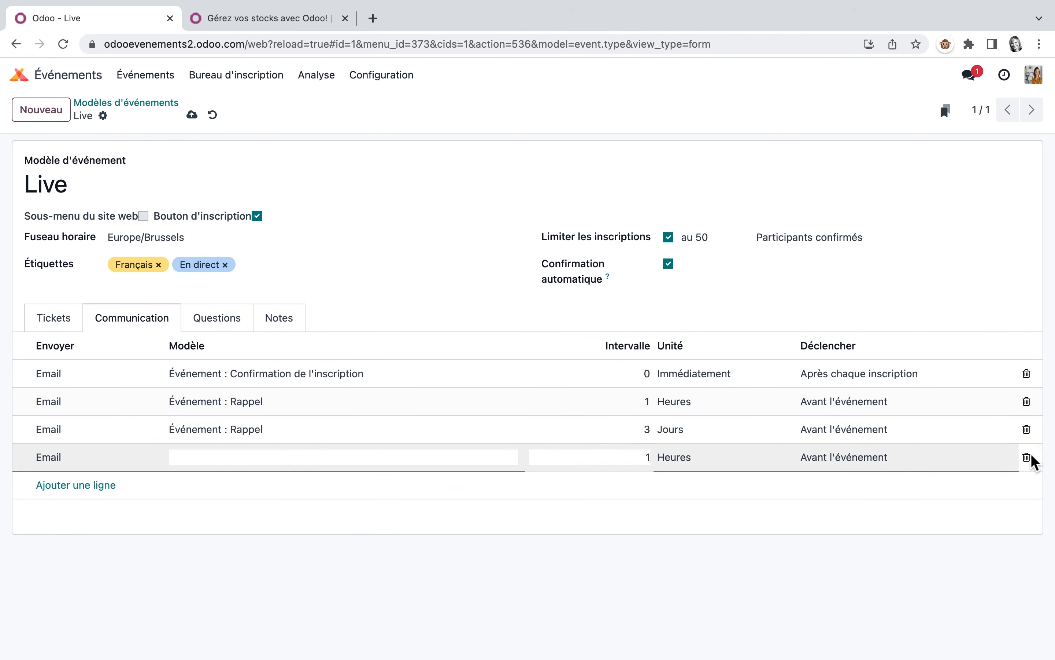
{"action": "left_click", "coordinate": [1029, 456]}
Step: View the interval units available for the reminder scheduled days before the event
{"action": "left_click", "coordinate": [796, 438]}
{"action": "left_click", "coordinate": [798, 437]}
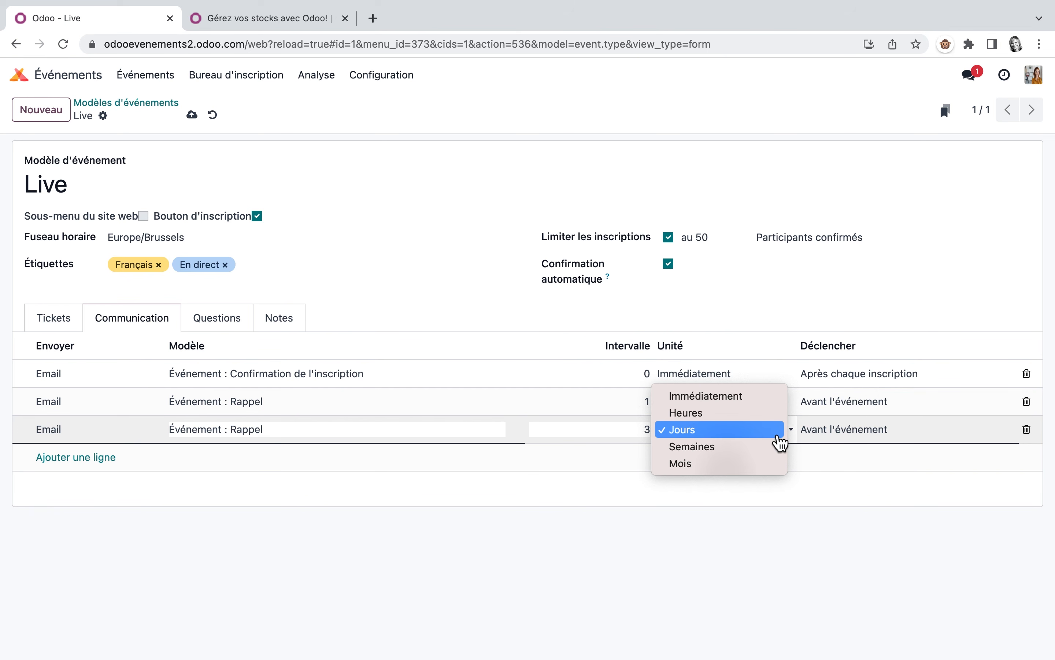
{"action": "left_click", "coordinate": [779, 520]}
Step: Delete the Live template's Téléphone question and start a mandatory Sélection question, Avez-vous une voiture ?, asked once per order
{"action": "left_click", "coordinate": [223, 321]}
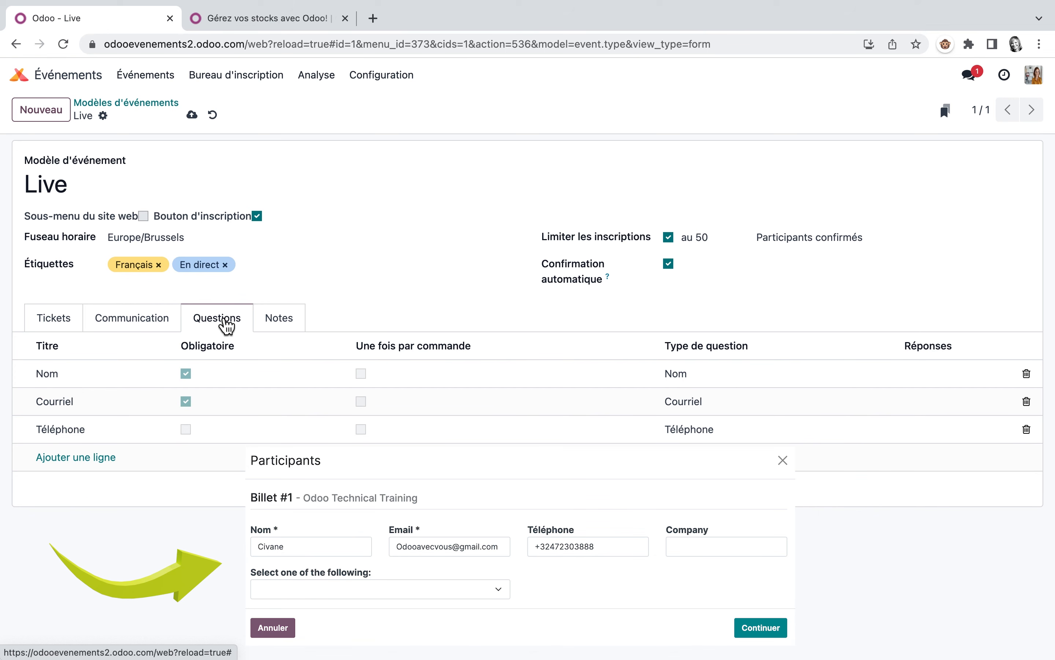
{"action": "left_click", "coordinate": [1026, 429]}
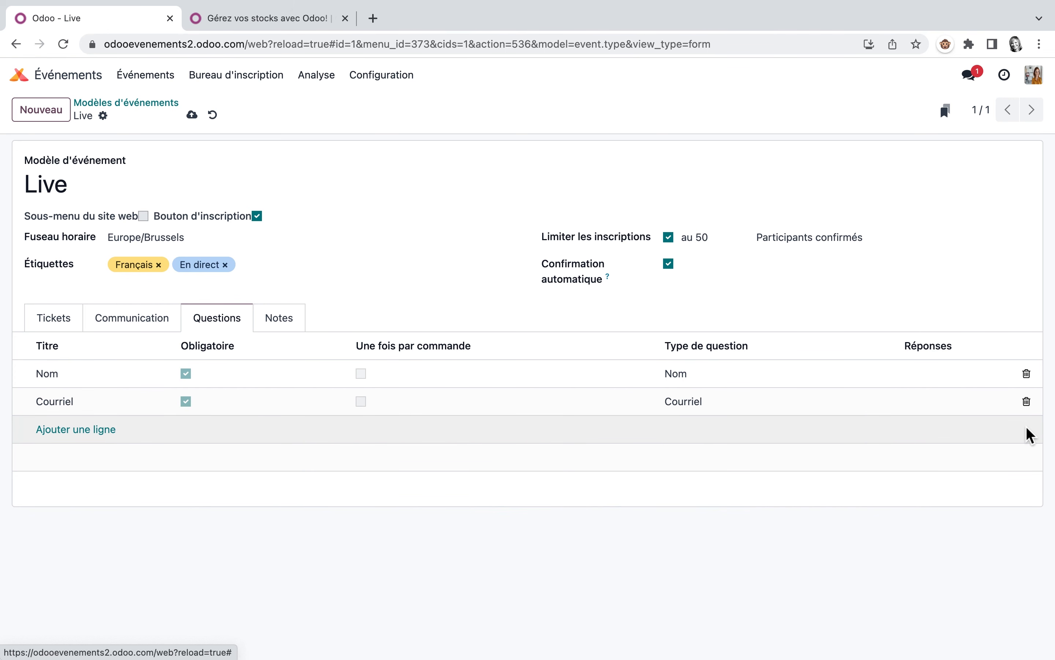
{"action": "left_click", "coordinate": [100, 430]}
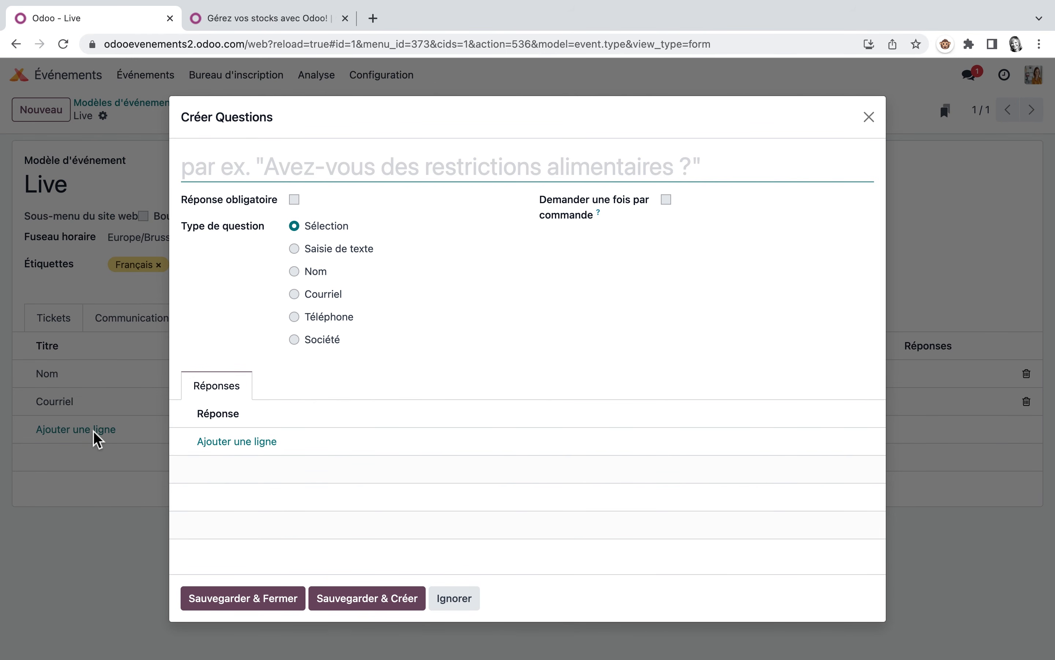
{"action": "type", "text": "D"}
{"action": "key", "text": "BackSpace"}
{"action": "type", "text": "Avez-vous une voiture"}
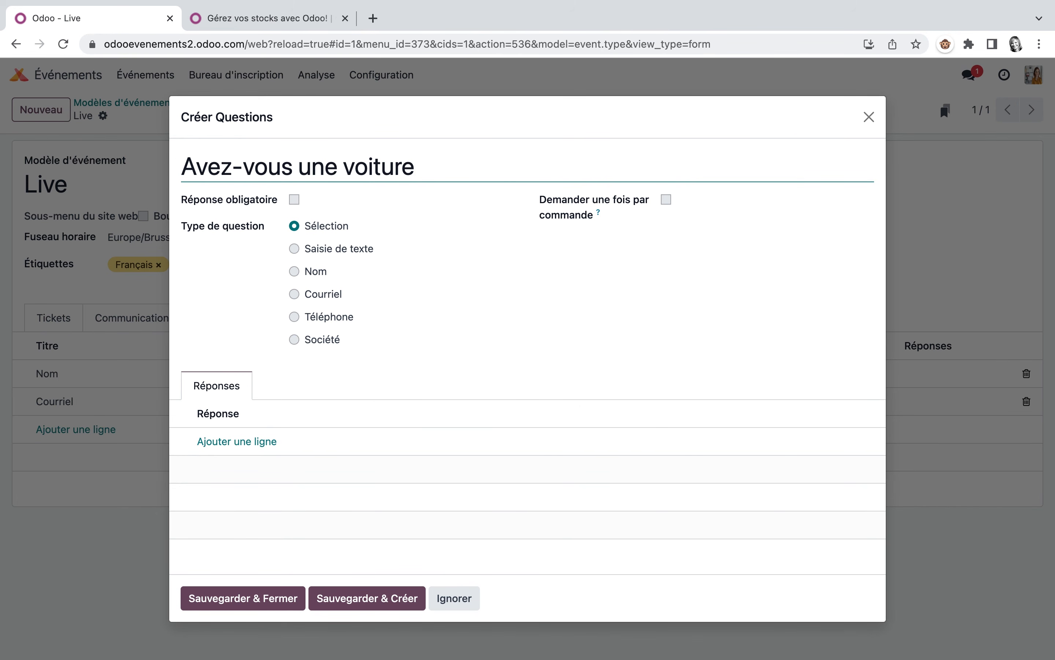
{"action": "type", "text": " ?"}
{"action": "left_click", "coordinate": [296, 200]}
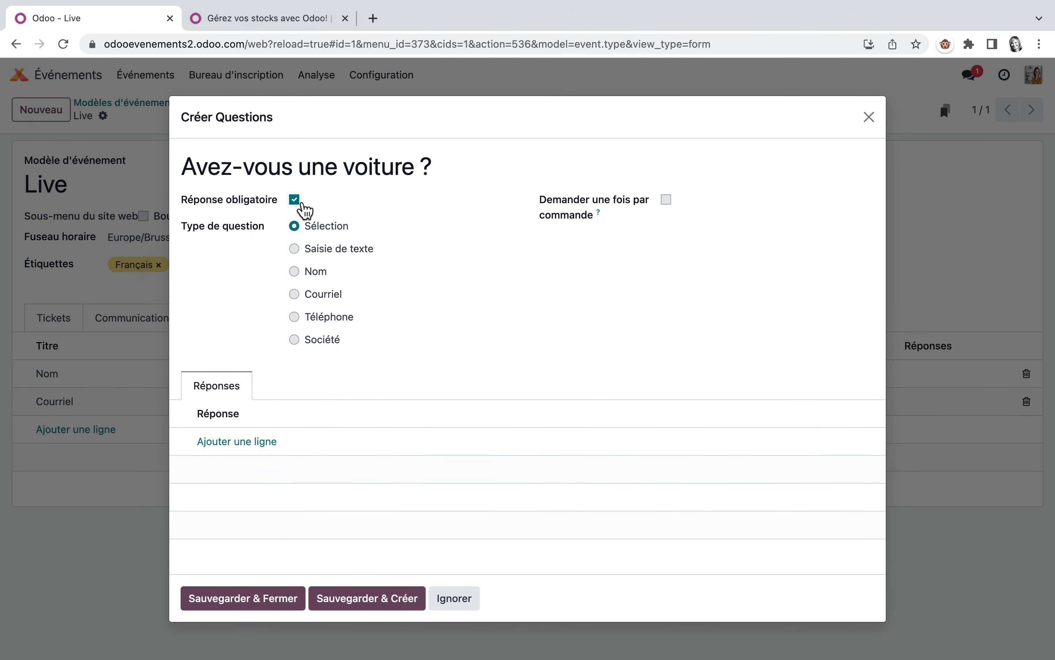
{"action": "left_click", "coordinate": [668, 201]}
Step: Add the answers Oui and Non to the car question, then save and close it
{"action": "left_click", "coordinate": [230, 444]}
{"action": "type", "text": "Oui"}
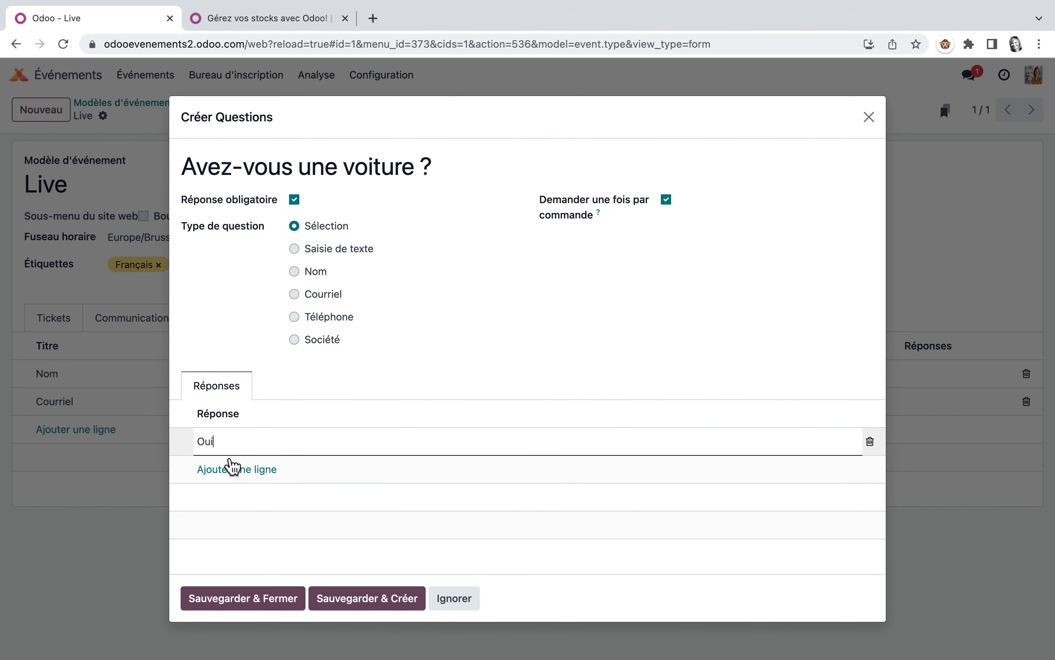
{"action": "left_click", "coordinate": [229, 465]}
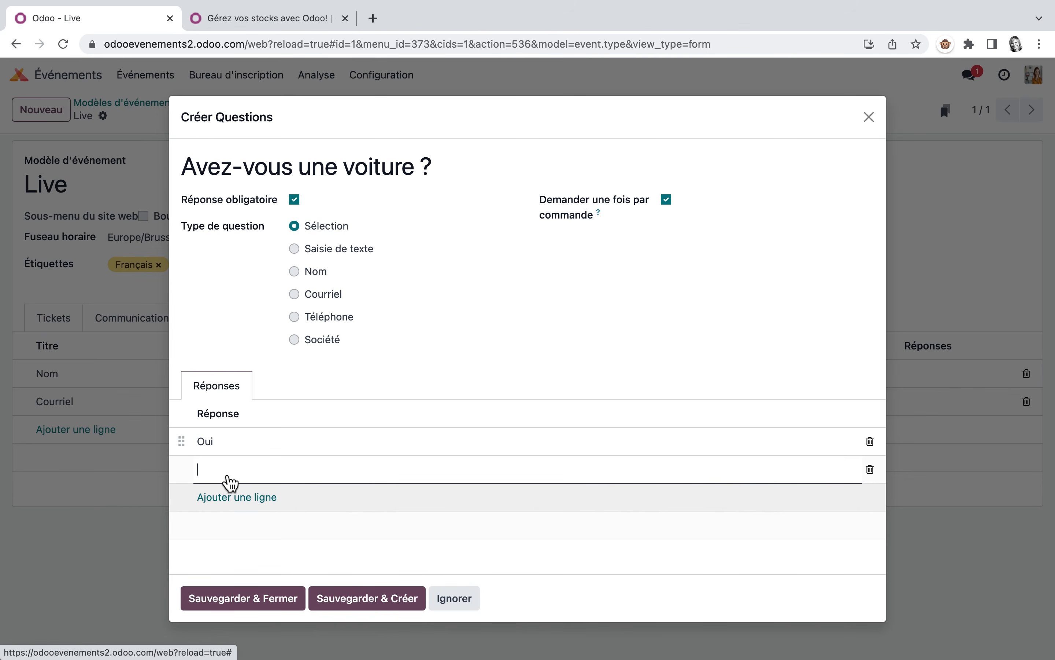
{"action": "type", "text": "Non"}
{"action": "left_click", "coordinate": [282, 604]}
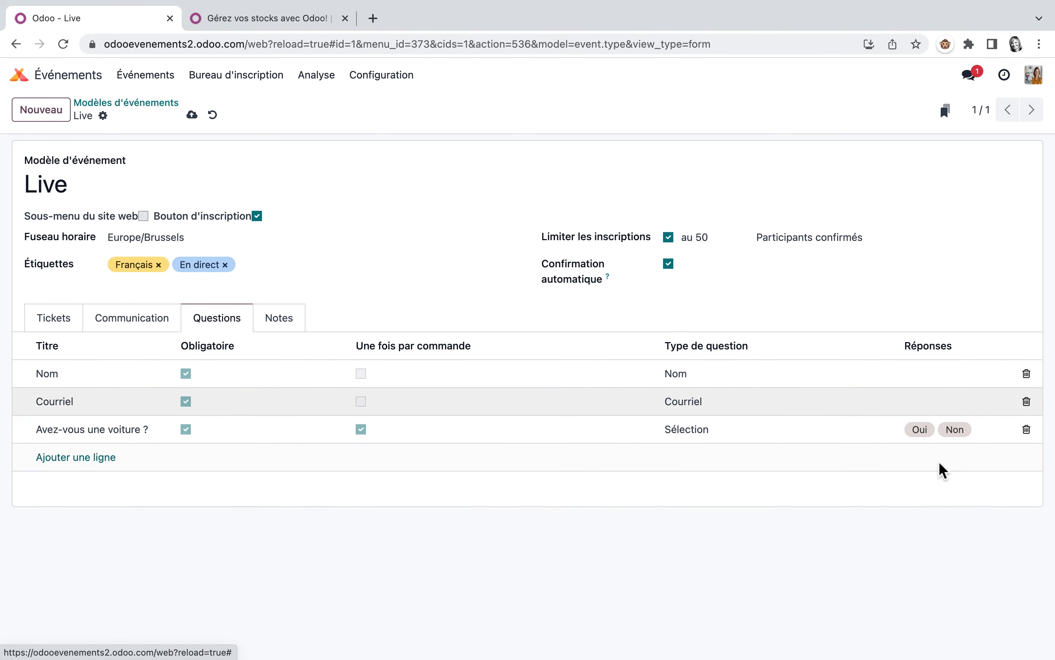
Step: Enter the ticket instructions "Ouvertes des portes à 9 h00" in the Live template's notes
{"action": "left_click", "coordinate": [281, 325]}
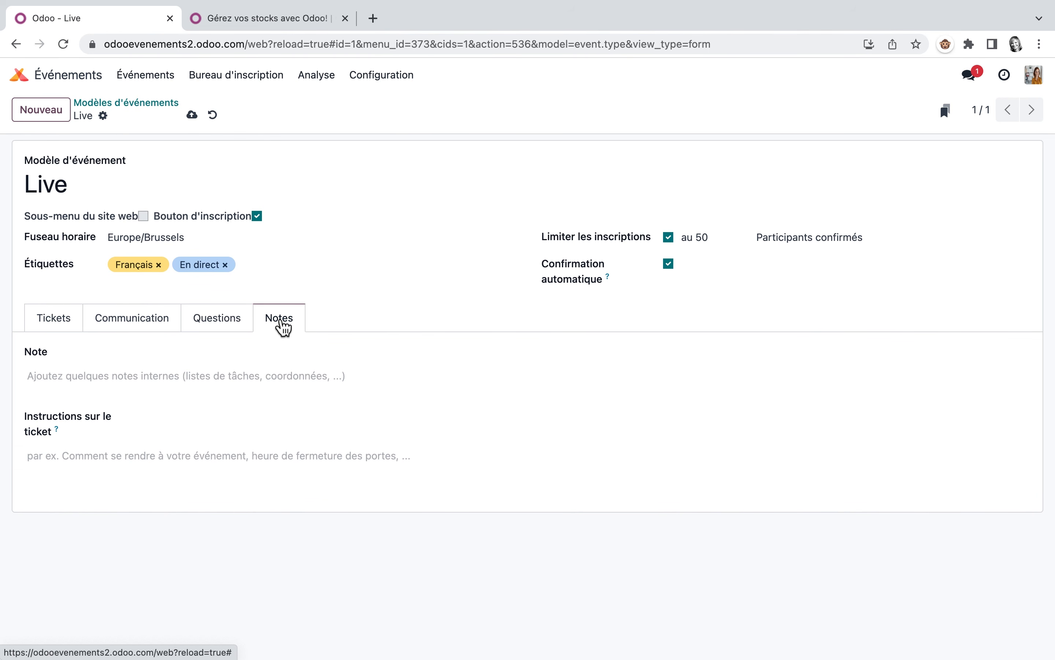
{"action": "left_click", "coordinate": [169, 373]}
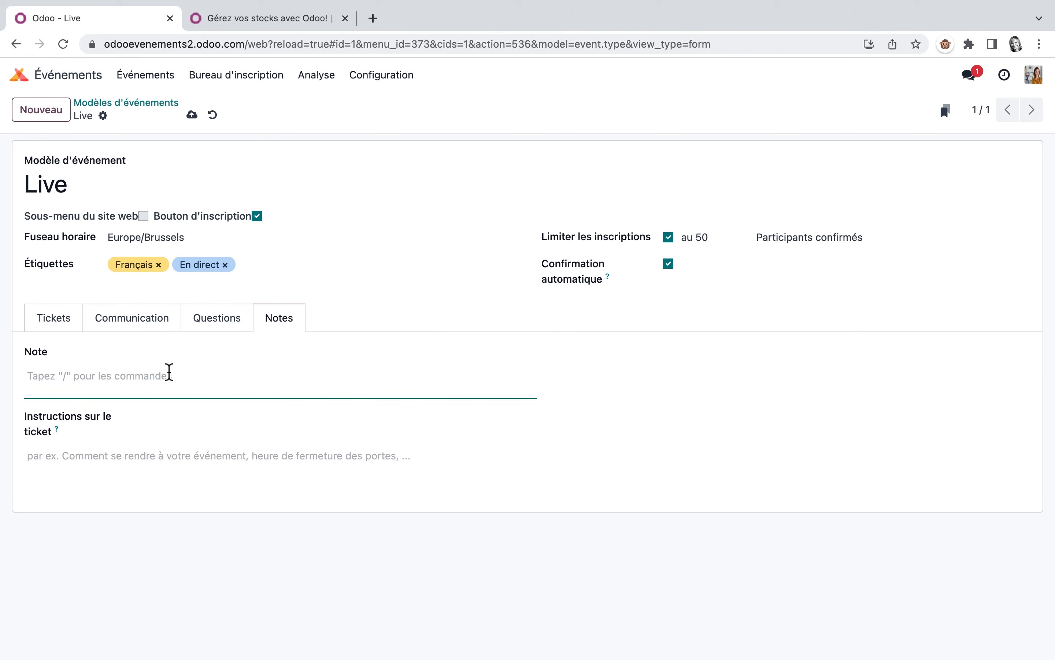
{"action": "left_click", "coordinate": [97, 456]}
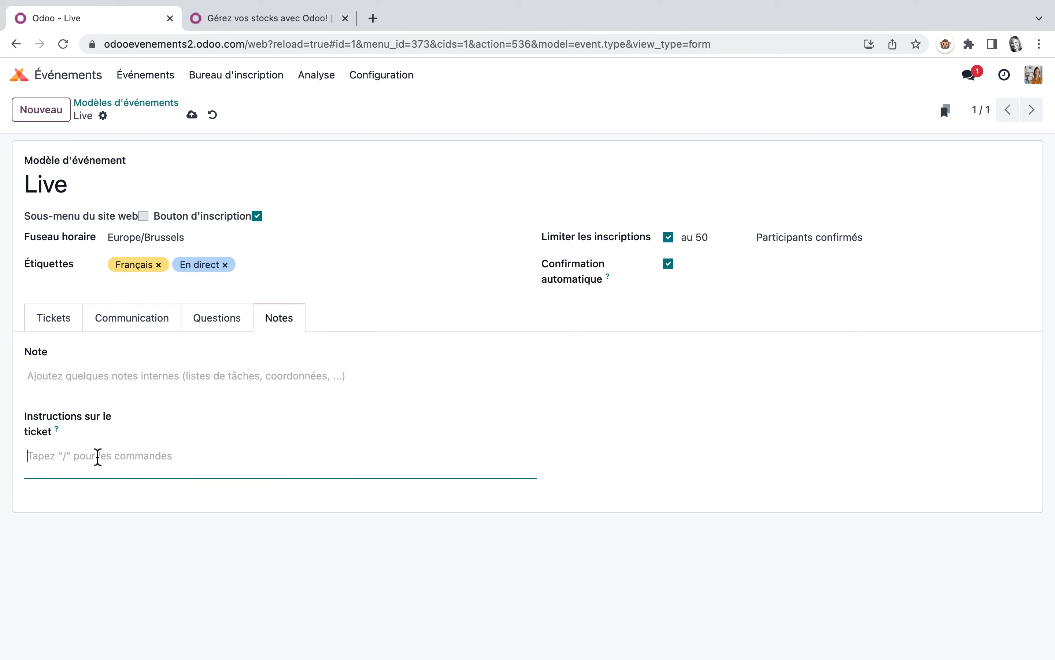
{"action": "type", "text": "Ouvertes des portes à 9 h00"}
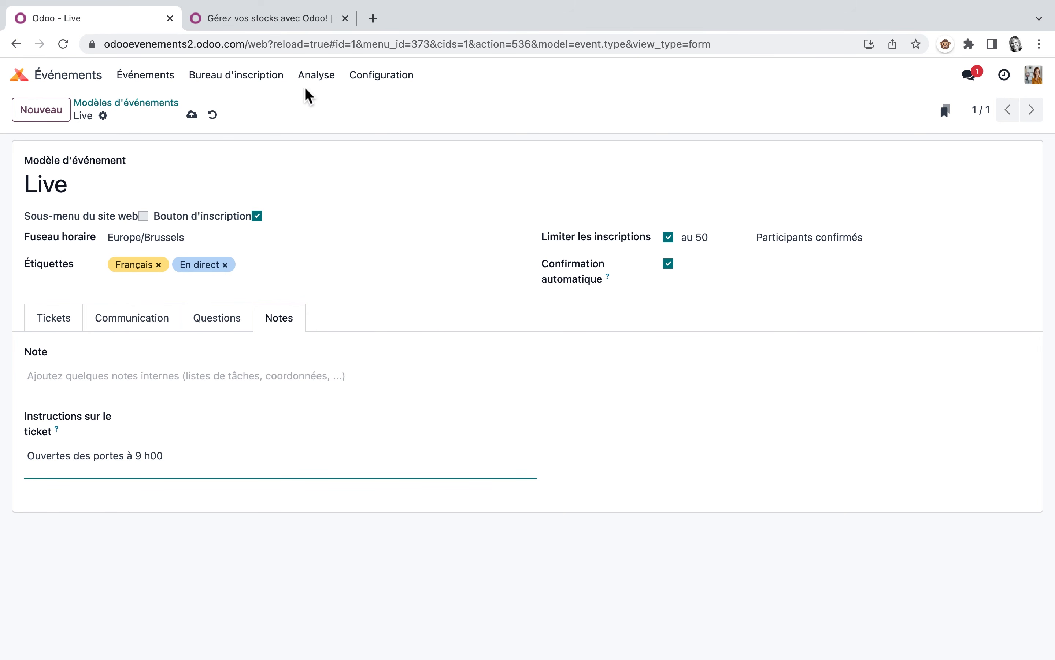
Step: Open the Live 4 juillet event and apply the Live template to it
{"action": "left_click", "coordinate": [157, 83]}
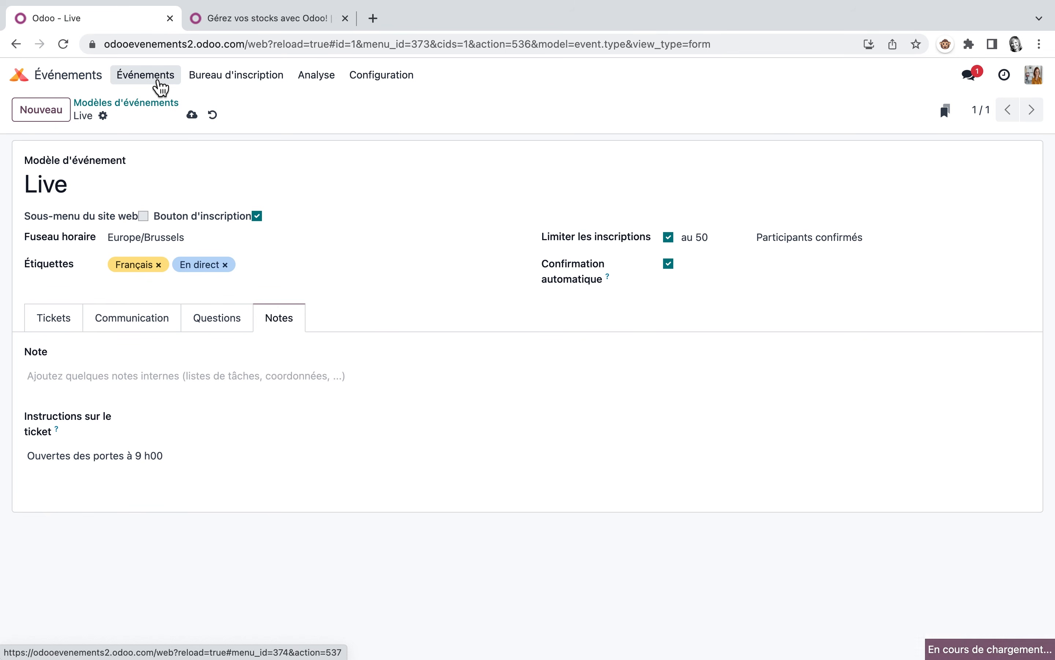
{"action": "left_click", "coordinate": [140, 213]}
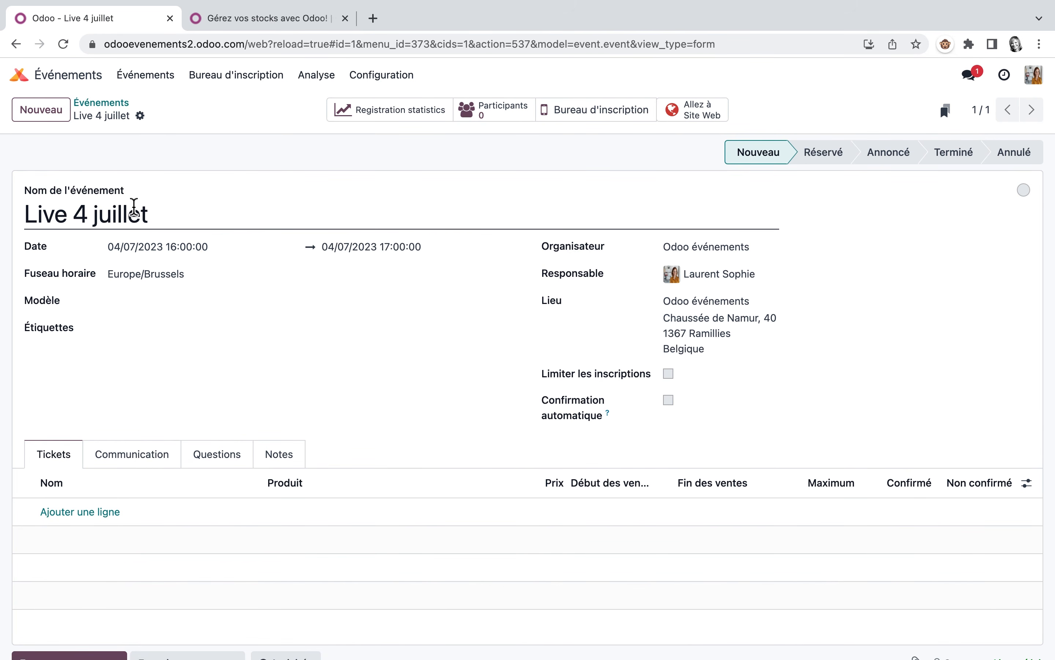
{"action": "left_click", "coordinate": [155, 301]}
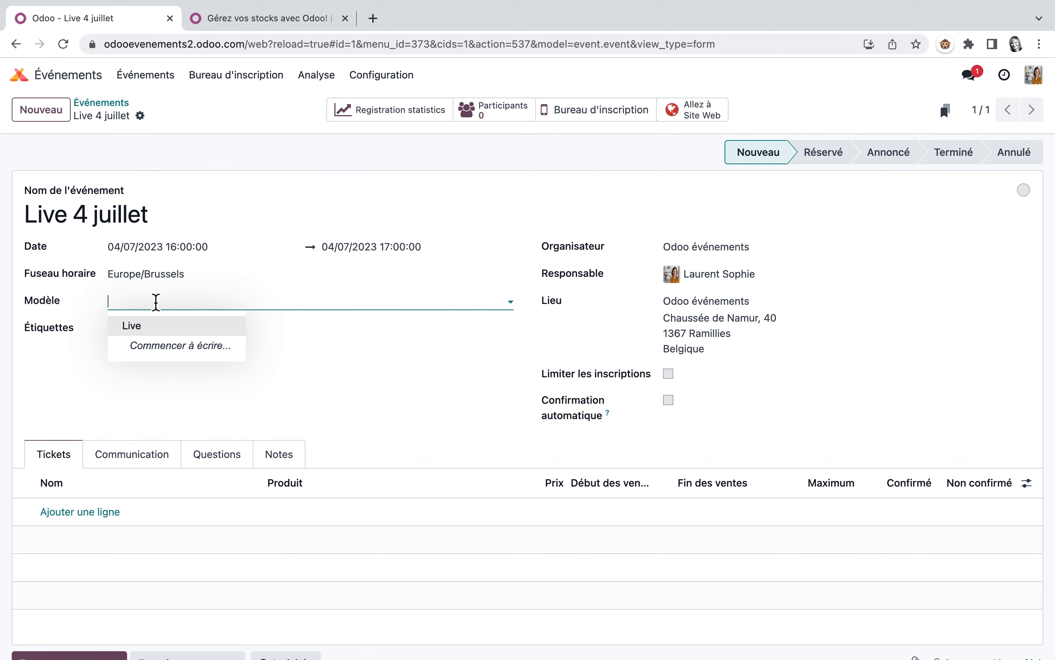
{"action": "left_click", "coordinate": [142, 326]}
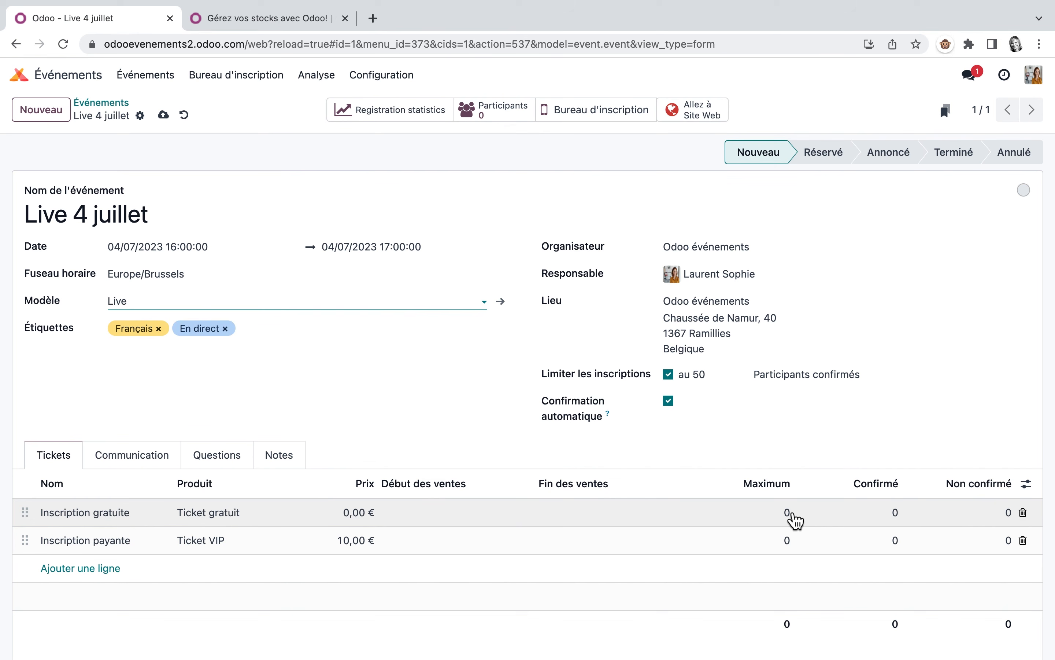
Step: Set the event's maximum ticket counts to 20 for Inscription gratuite and 30 for Inscription payante
{"action": "left_click", "coordinate": [790, 513]}
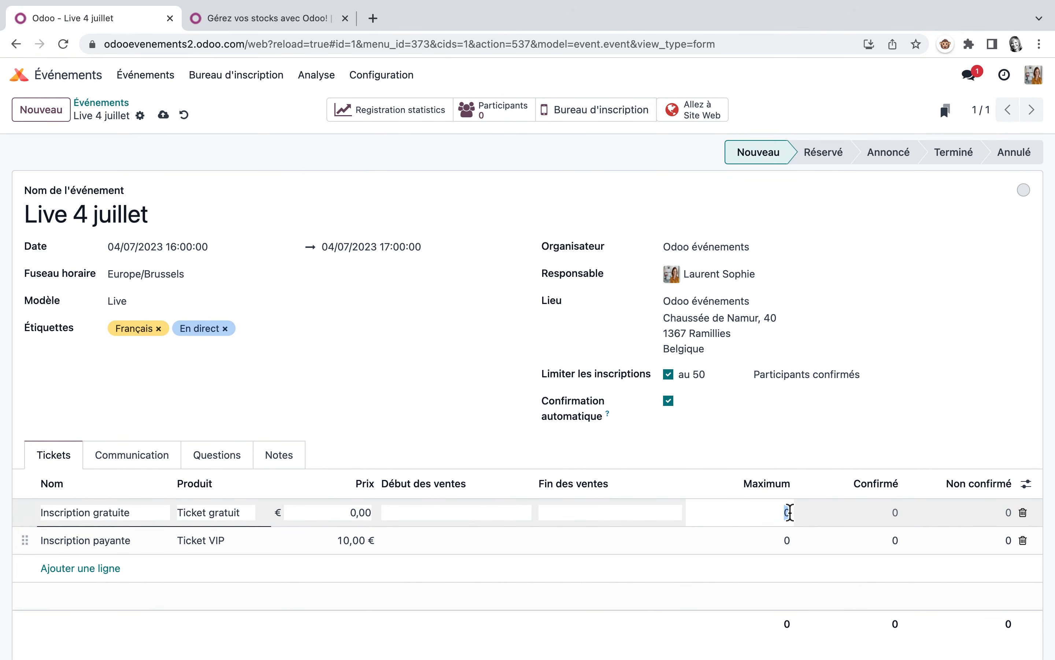
{"action": "type", "text": "20"}
{"action": "left_click", "coordinate": [785, 541]}
{"action": "type", "text": "30"}
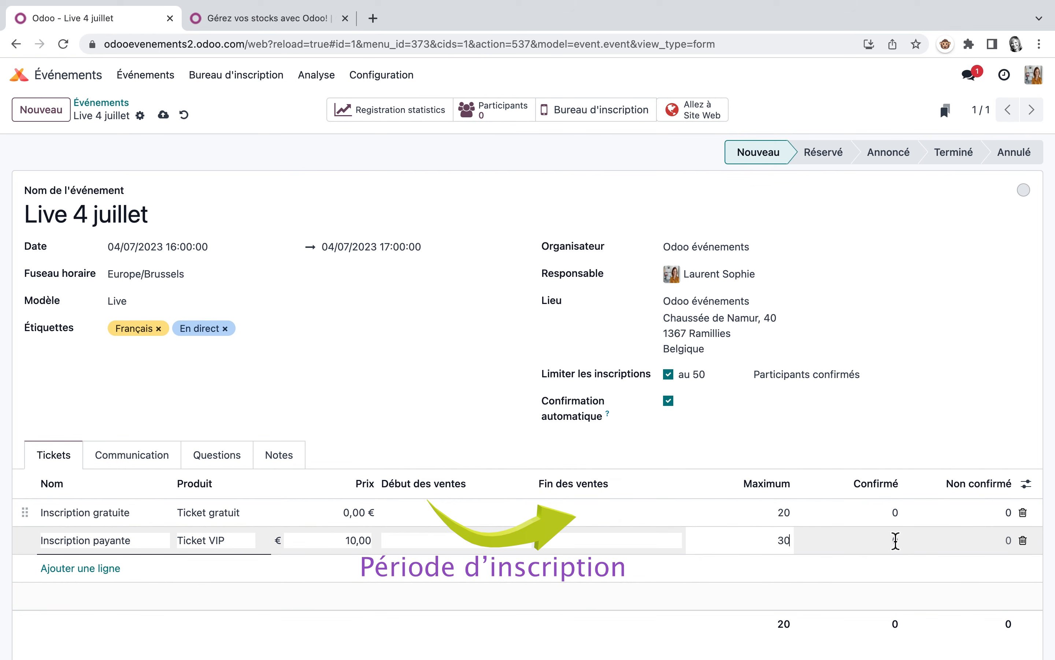
Step: Review the communication schedule, questions and notes of the Live 4 juillet event
{"action": "left_click", "coordinate": [131, 456]}
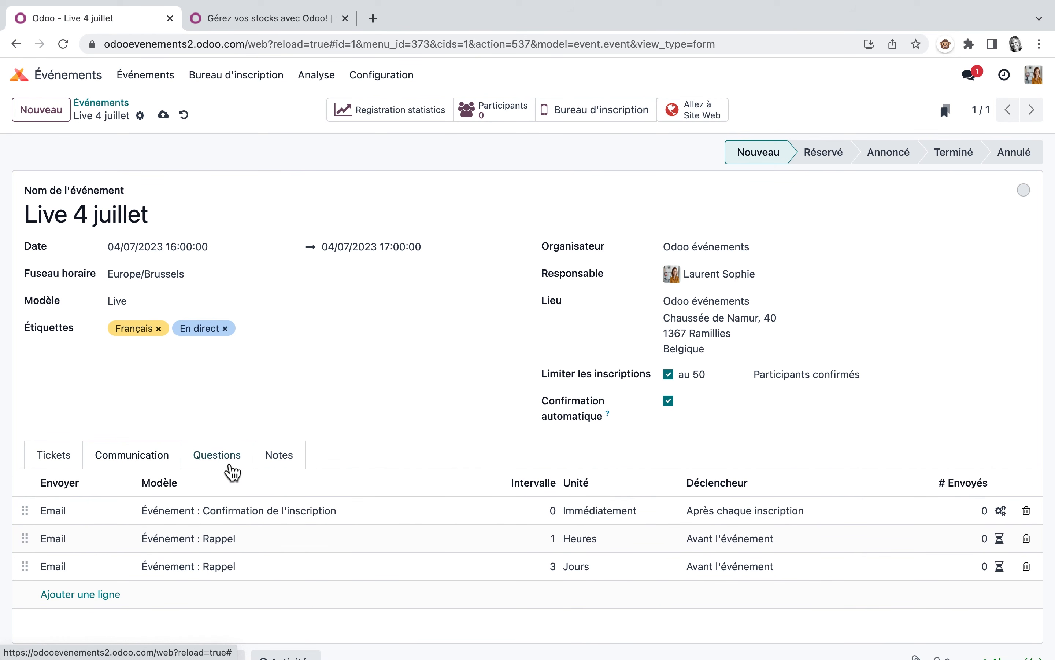
{"action": "left_click", "coordinate": [229, 463]}
{"action": "left_click", "coordinate": [284, 456]}
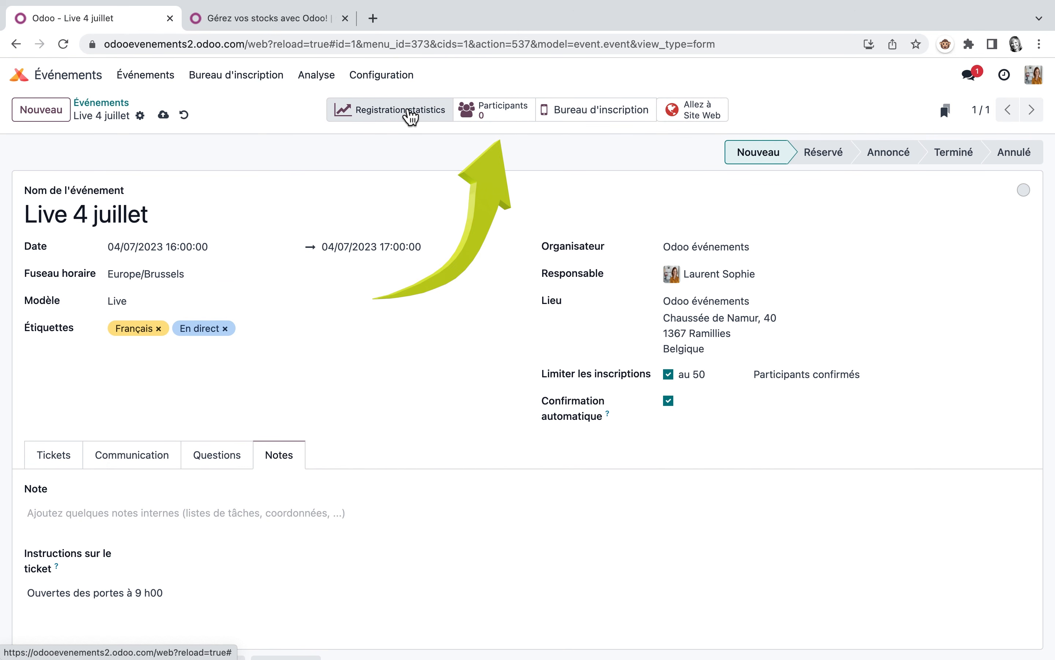
Step: Check the event's participant list, return to the Live 4 juillet event and open its registration desk
{"action": "left_click", "coordinate": [510, 110]}
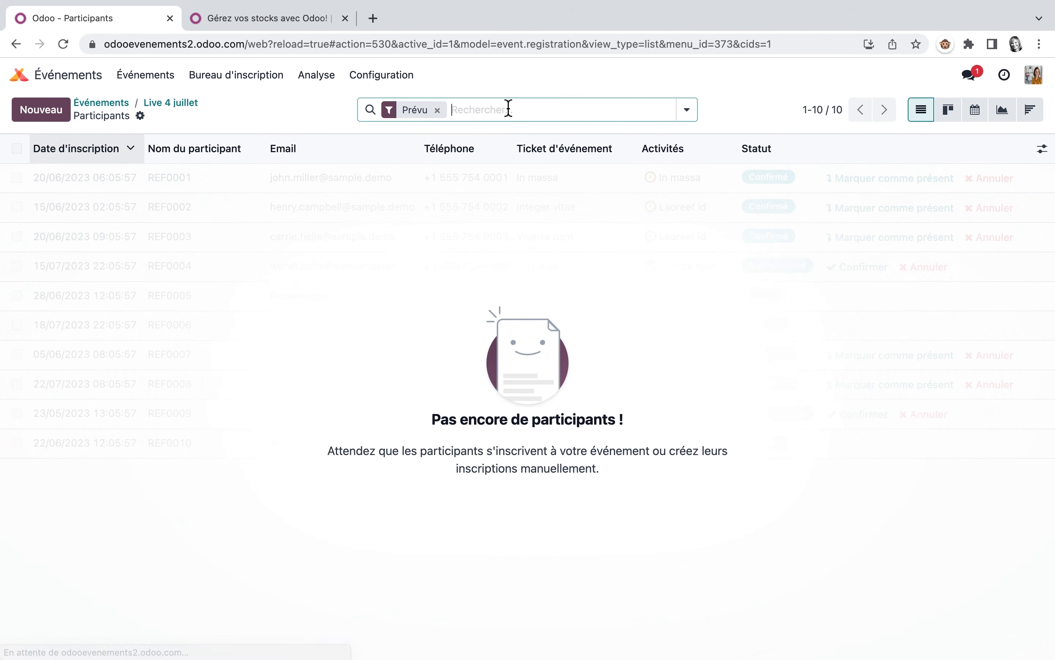
{"action": "left_click", "coordinate": [115, 105]}
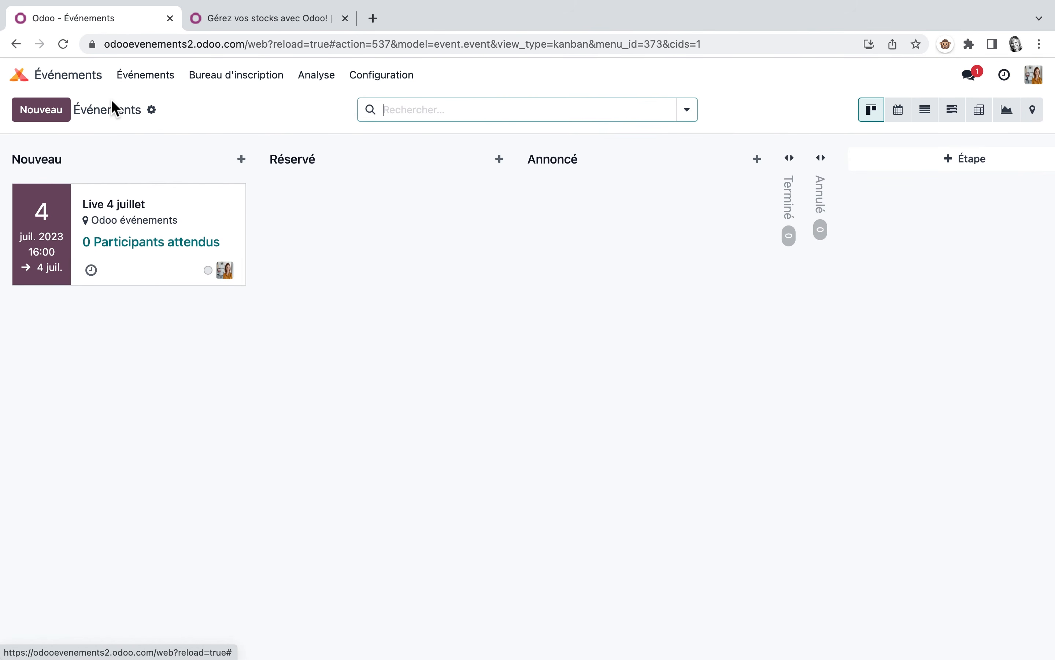
{"action": "left_click", "coordinate": [126, 216]}
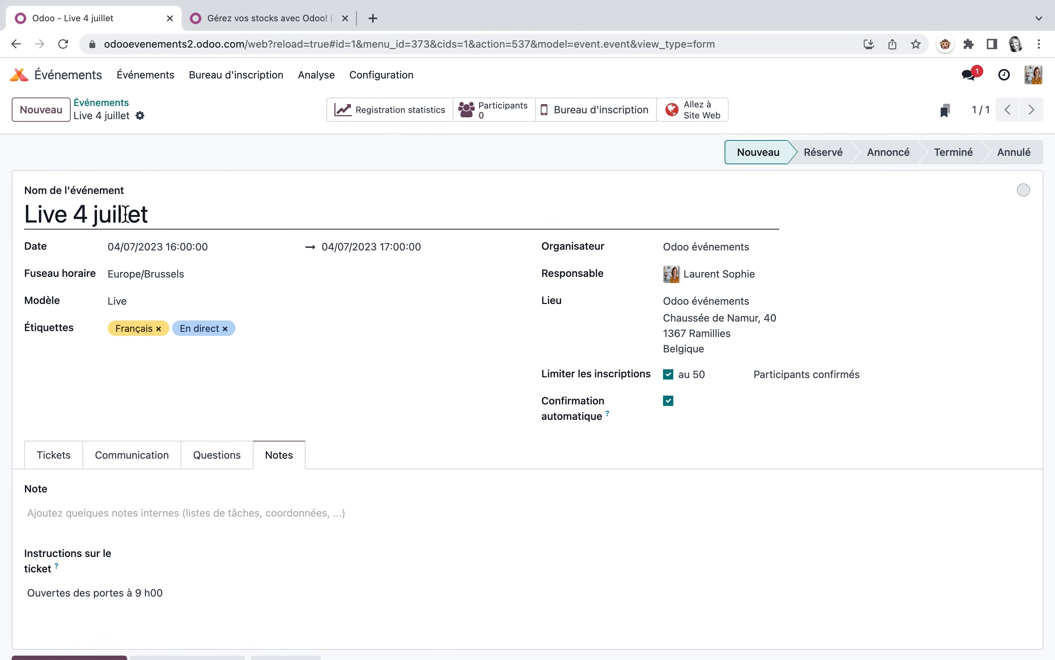
{"action": "left_click", "coordinate": [606, 123]}
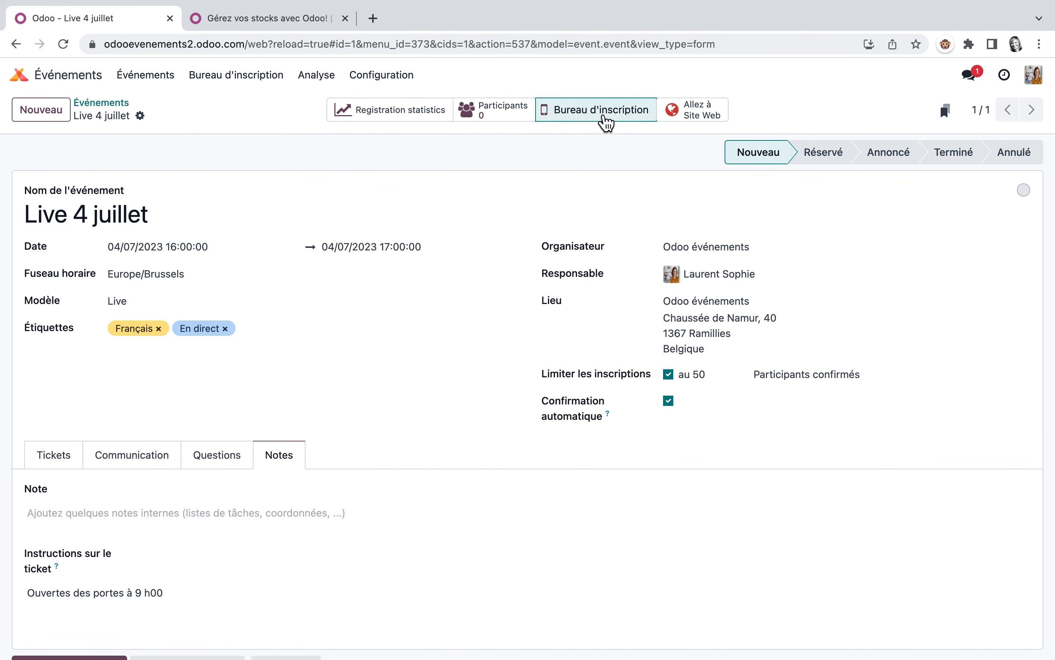
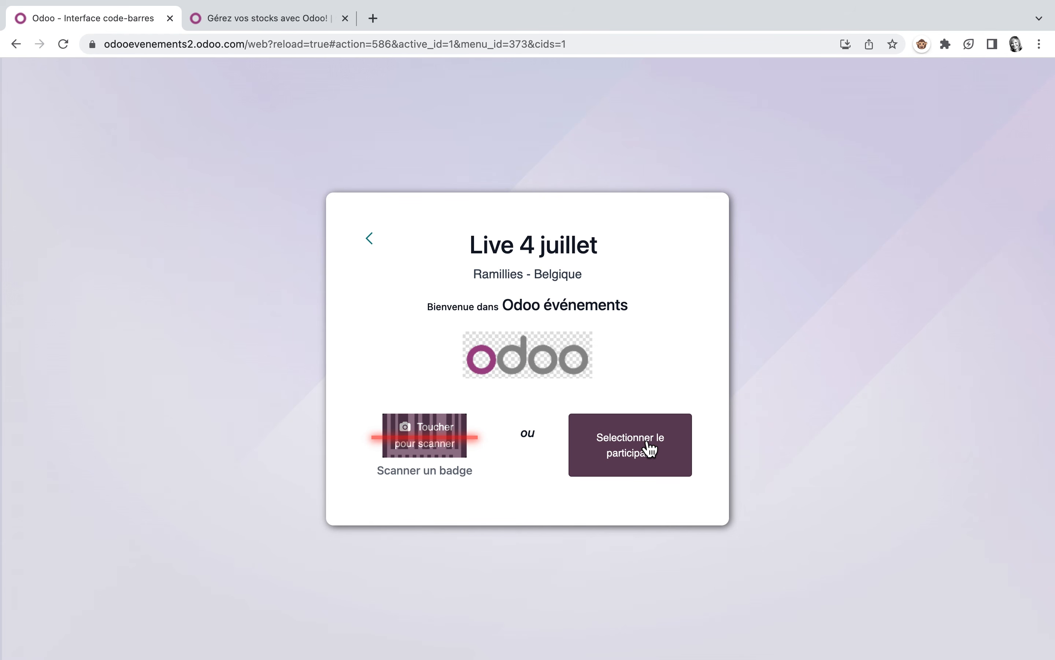
Step: Leave the registration desk and view the Live 4 juillet website page and its card in the list of all events
{"action": "left_click", "coordinate": [369, 238]}
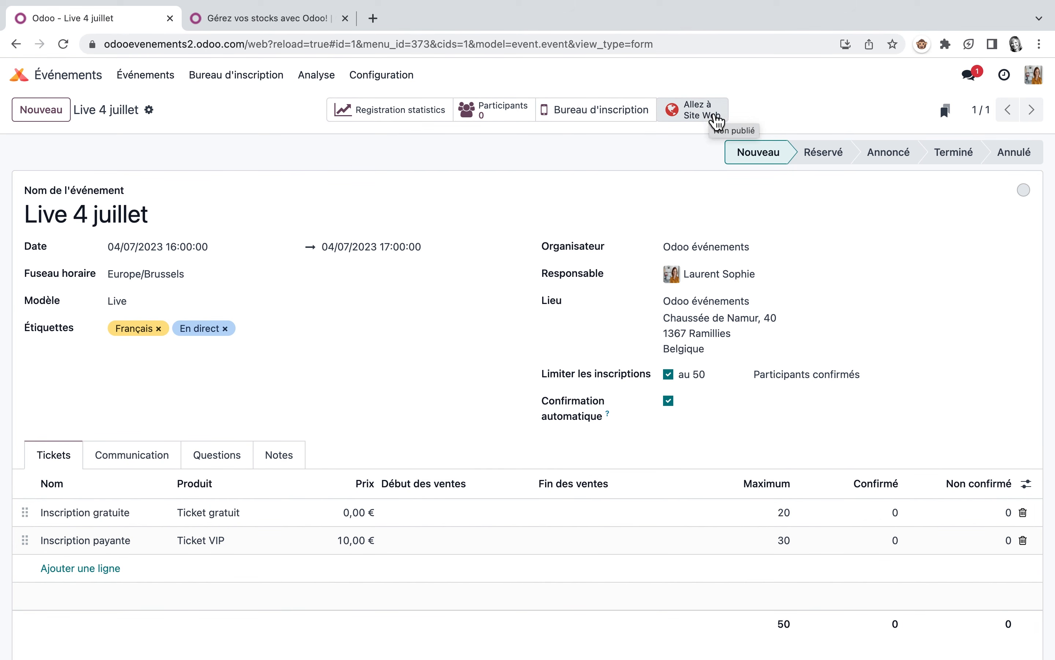
{"action": "left_click", "coordinate": [712, 113]}
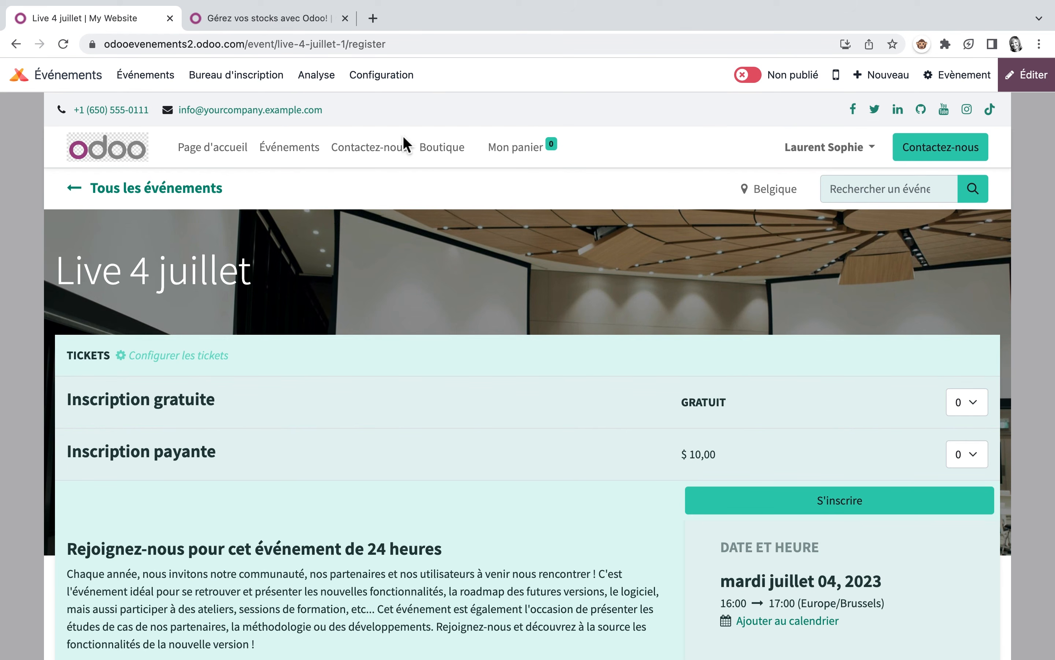
{"action": "left_click", "coordinate": [197, 189]}
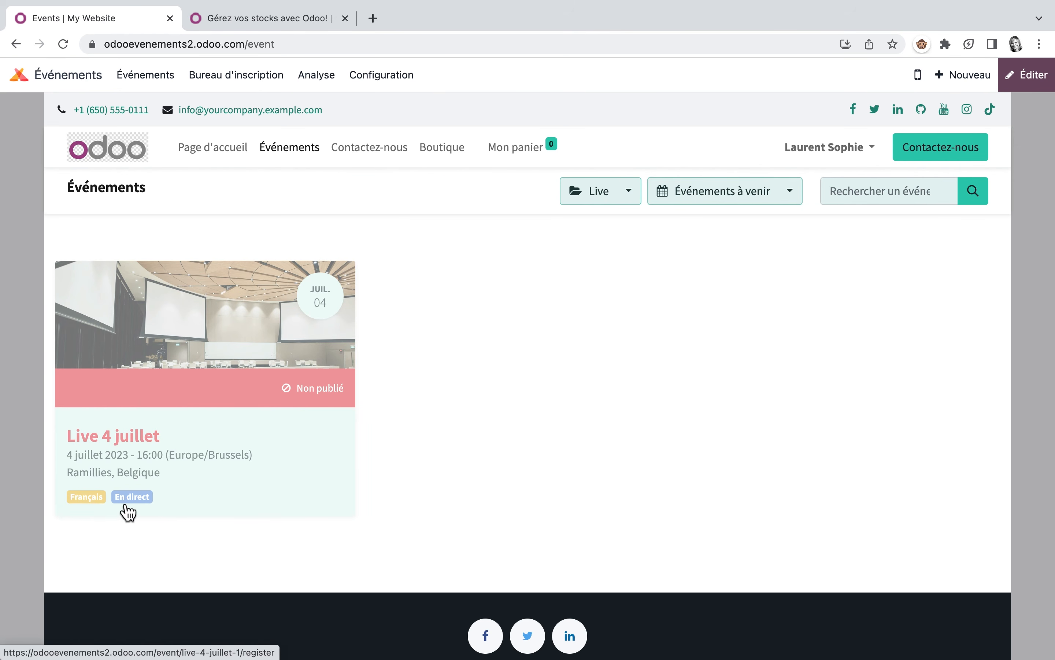
{"action": "left_click", "coordinate": [142, 511]}
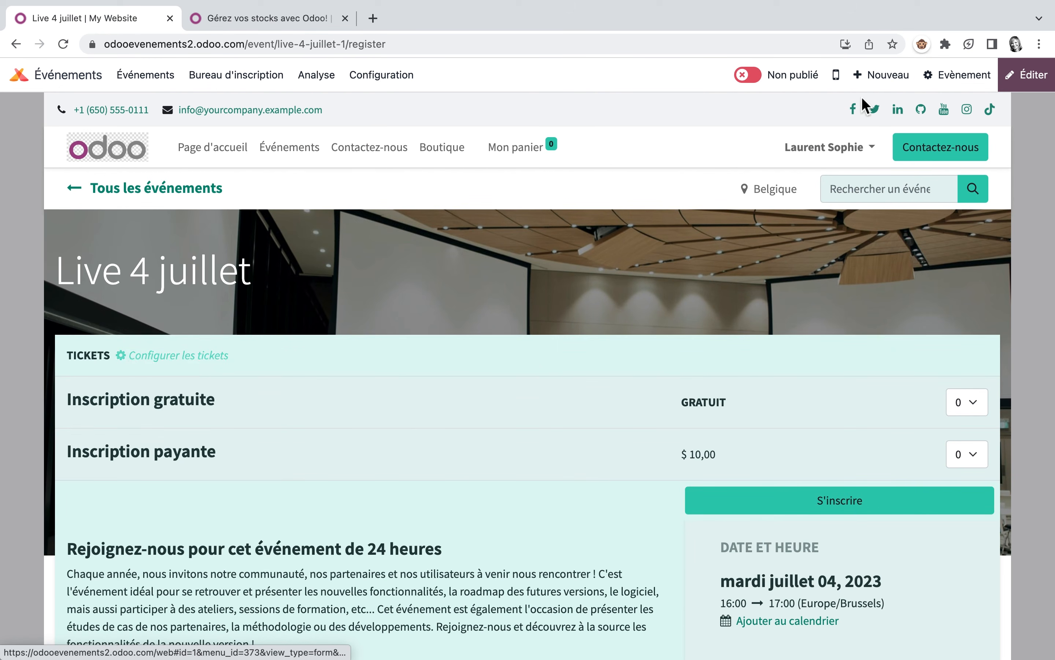
Step: Edit the Live 4 juillet web page and replace its cover background with the uploaded "LIVE avec Odoo" banner image
{"action": "left_click", "coordinate": [1034, 82]}
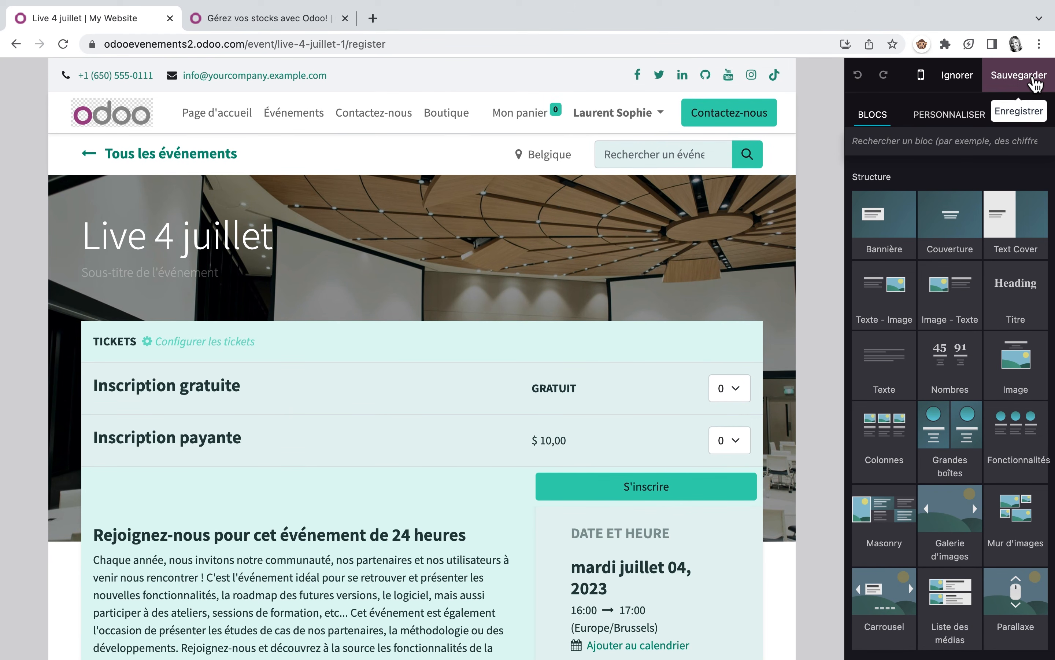
{"action": "left_click", "coordinate": [721, 239]}
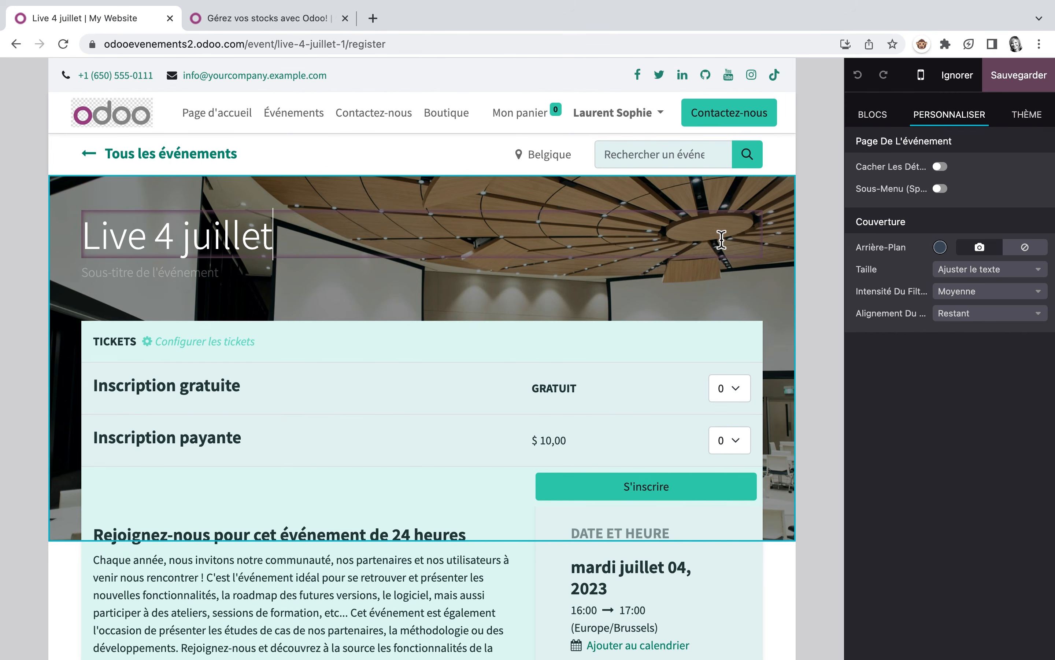
{"action": "left_click", "coordinate": [775, 211]}
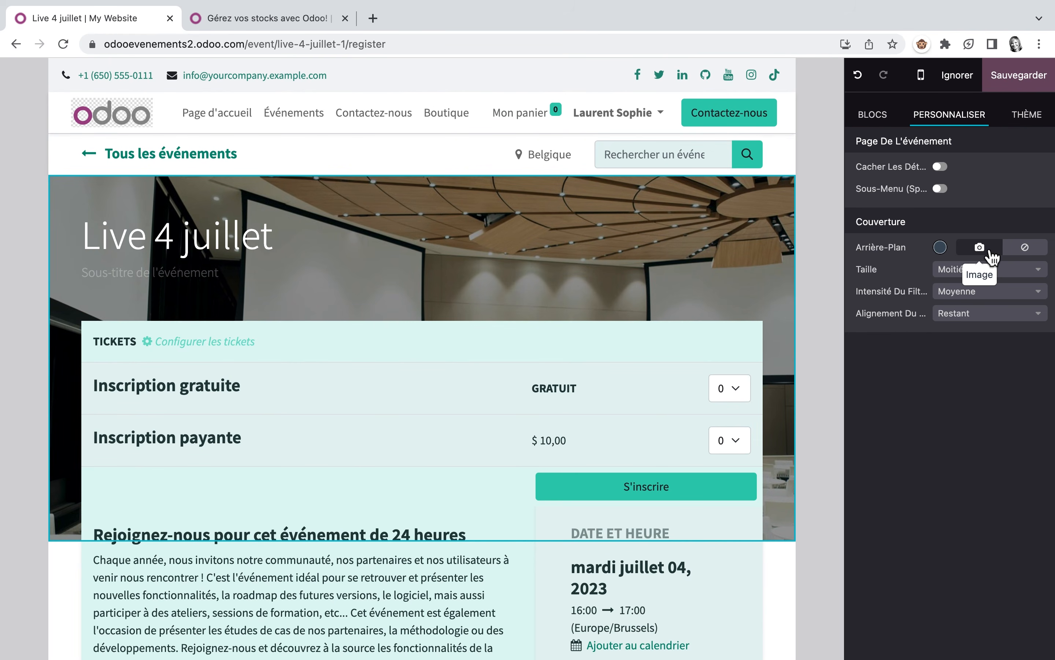
{"action": "left_click", "coordinate": [989, 254]}
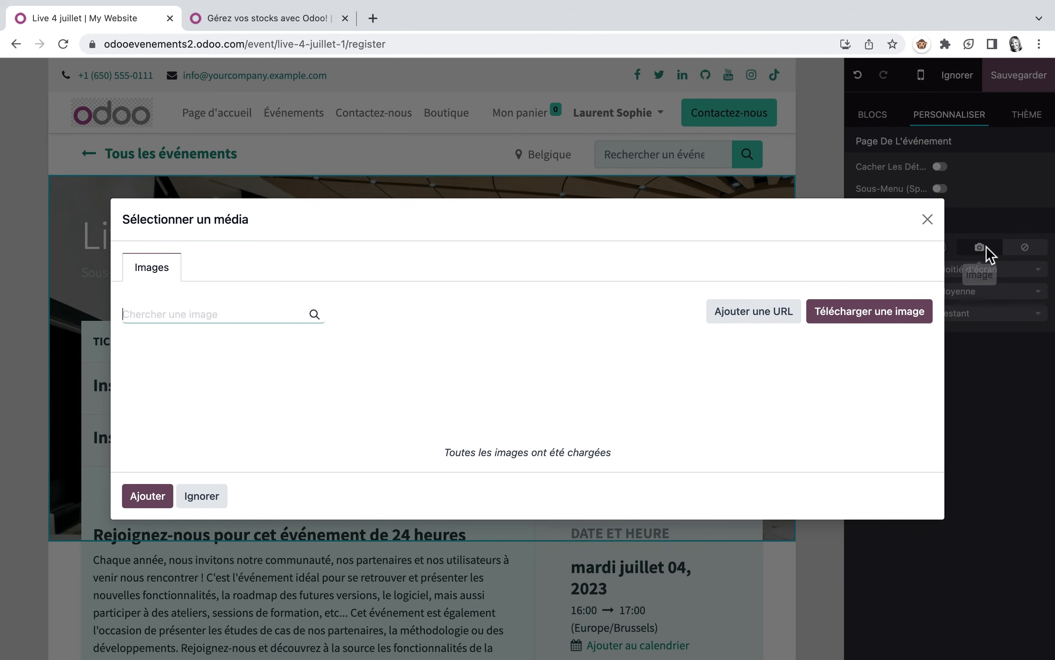
{"action": "left_click", "coordinate": [886, 323]}
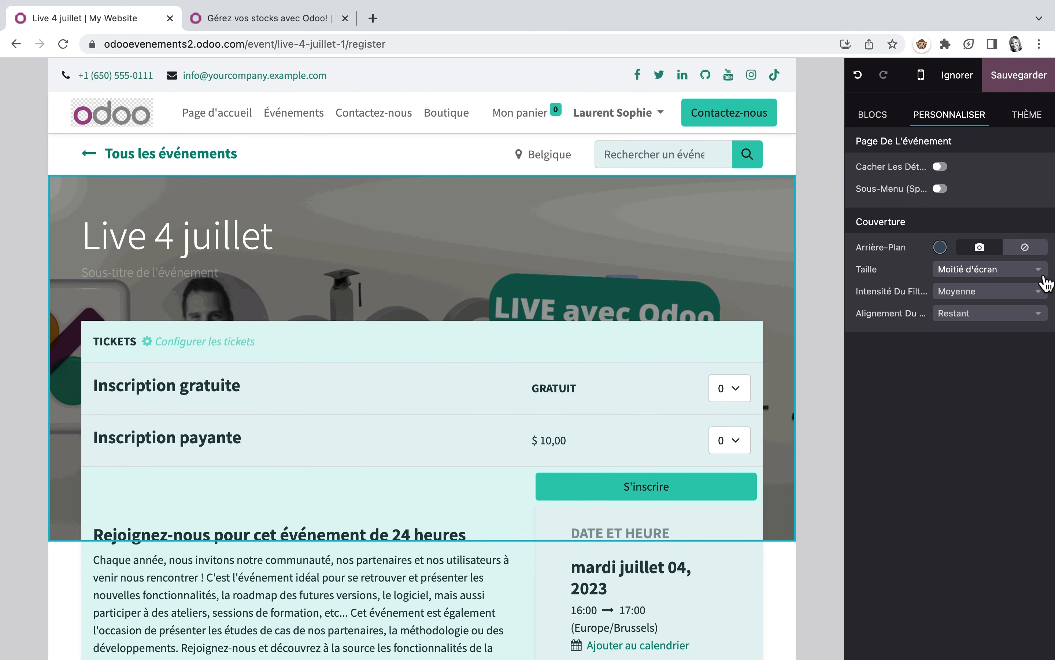
Step: Set the cover size to Plein écran and check the filter intensity options
{"action": "left_click", "coordinate": [1042, 273]}
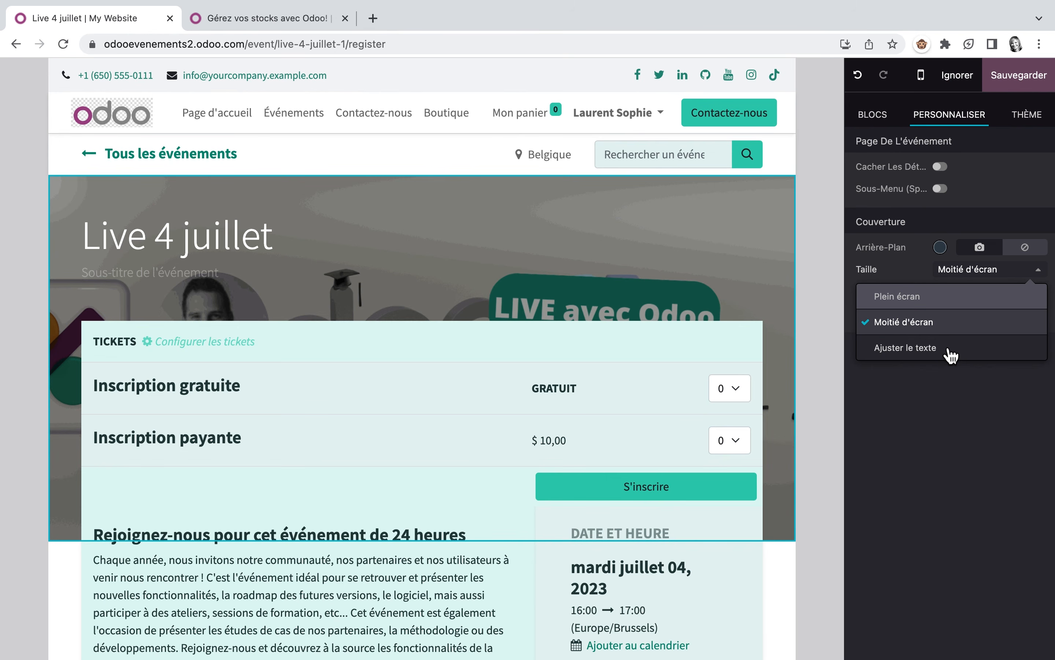
{"action": "left_click", "coordinate": [923, 305]}
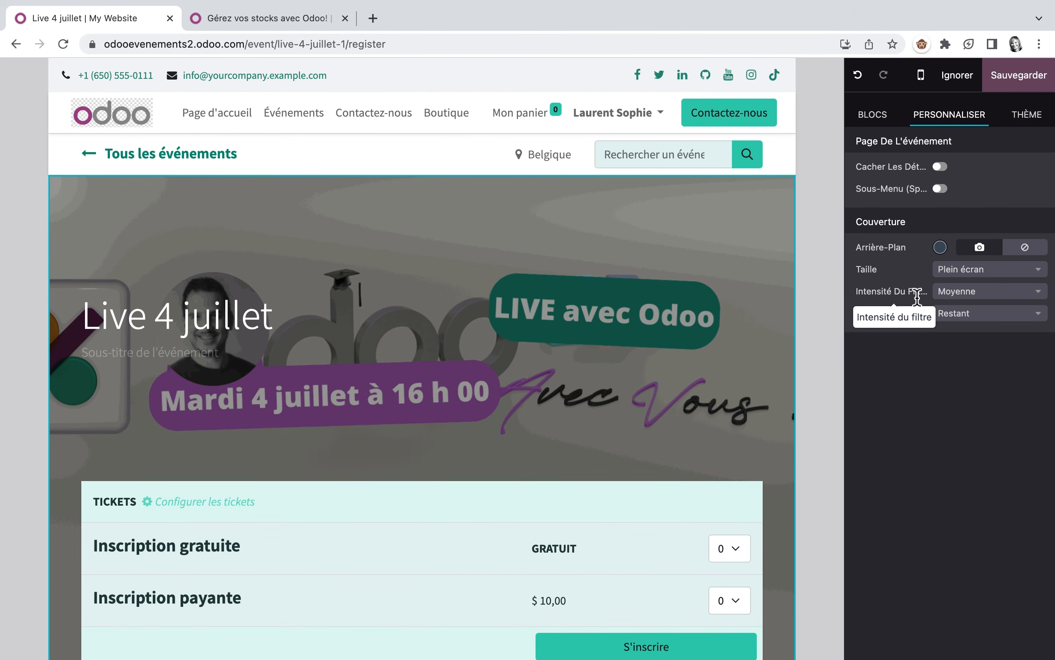
{"action": "left_click", "coordinate": [1046, 300]}
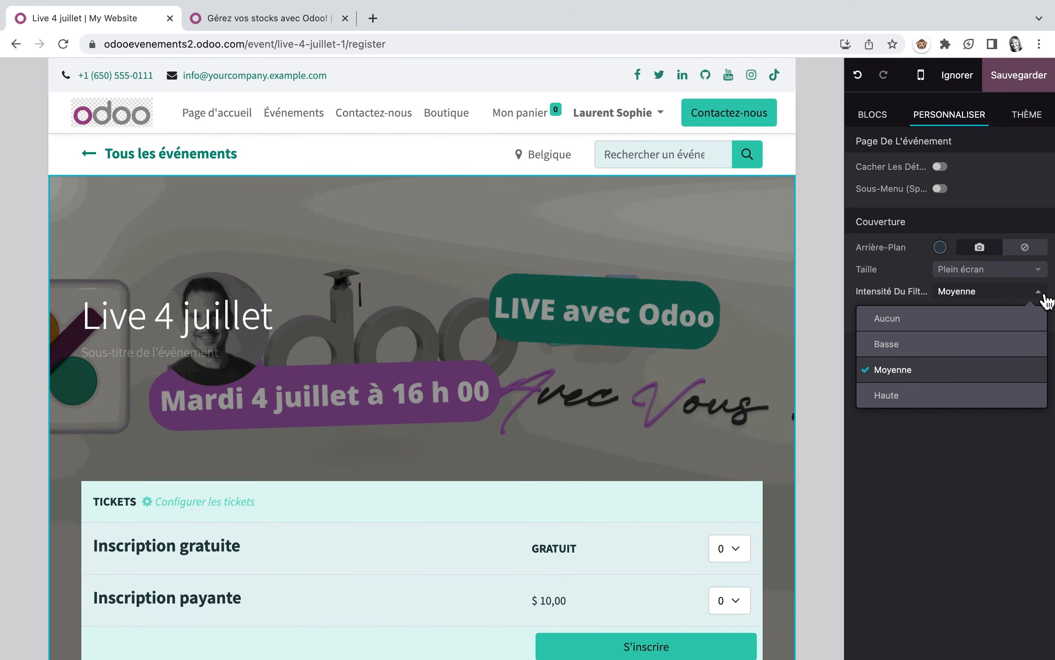
{"action": "left_click", "coordinate": [1046, 300]}
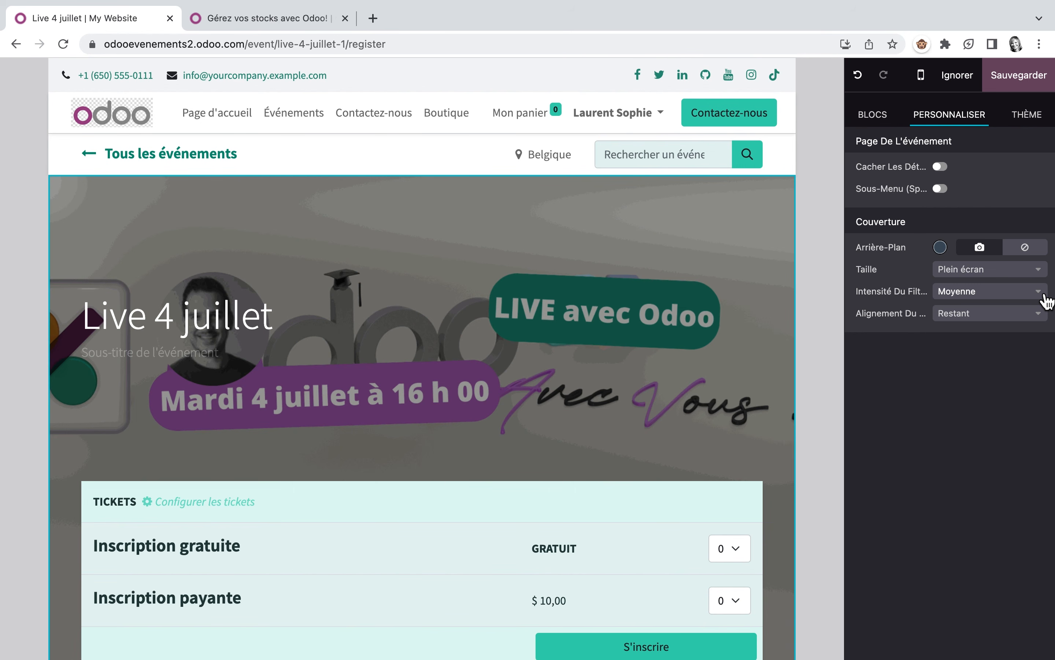
Step: Add the subtitle "Prêt pour répondre à vos questions !" beneath the event title on the cover
{"action": "scroll", "coordinate": [166, 258], "scroll_direction": "down", "scroll_amount": 2}
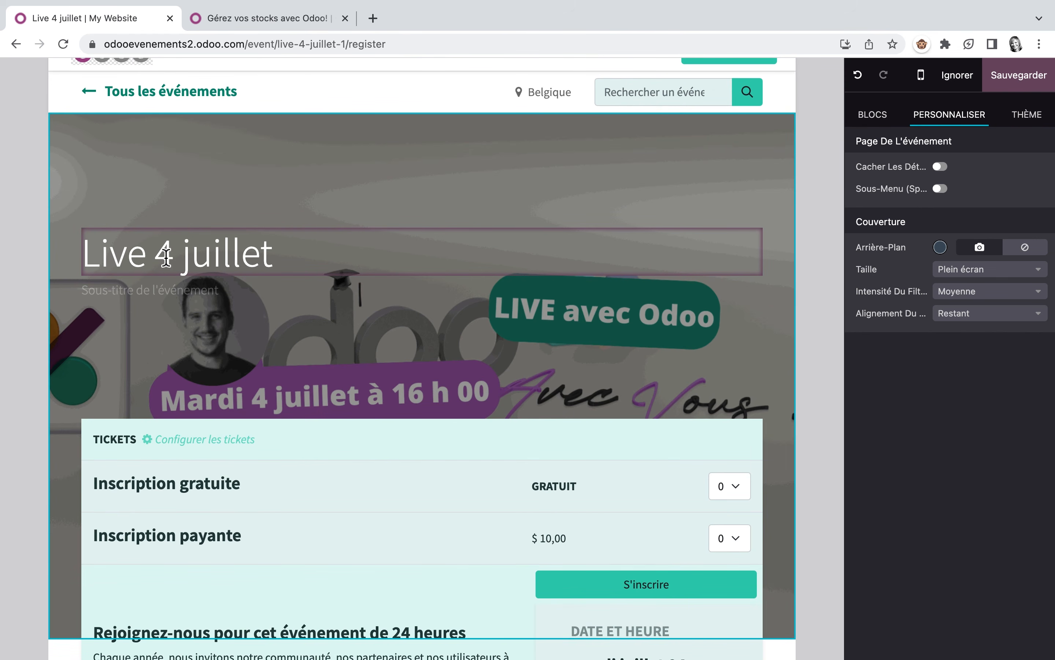
{"action": "left_click", "coordinate": [172, 296]}
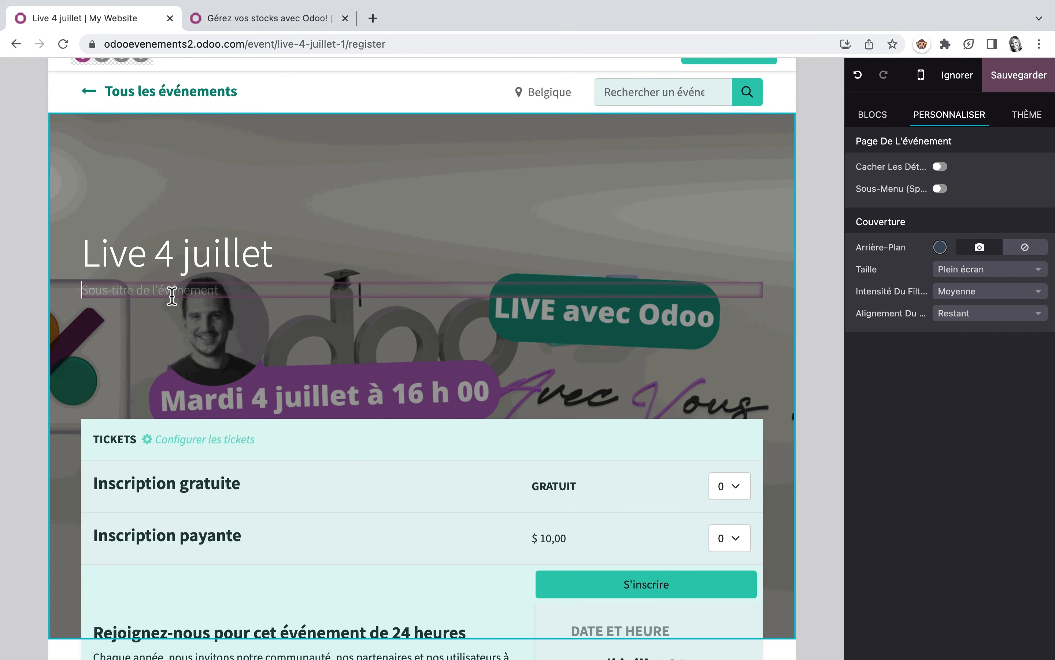
{"action": "type", "text": "Prêt pour répondre à vos questions !"}
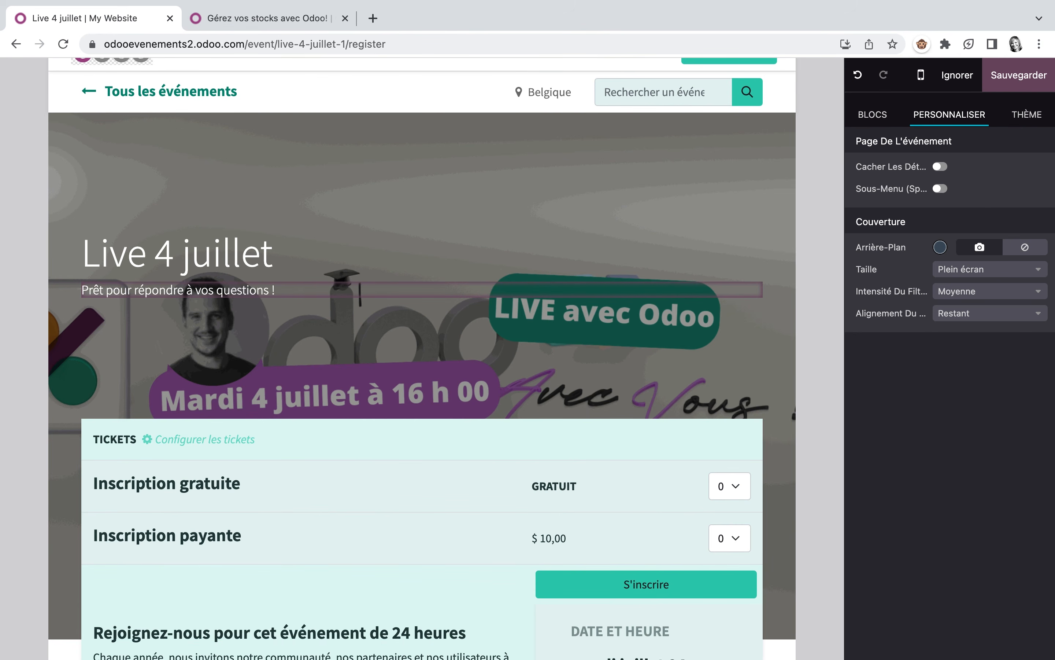
Step: Rewrite the description with the heading "Rejoignez-nous pour ce premier live en direct des bureaux de chez Odoo !" and the expert's 16 h 00 to 17 h 00 accounting session
{"action": "scroll", "coordinate": [176, 318], "scroll_direction": "down", "scroll_amount": 4}
{"action": "scroll", "coordinate": [177, 319], "scroll_direction": "down", "scroll_amount": 1}
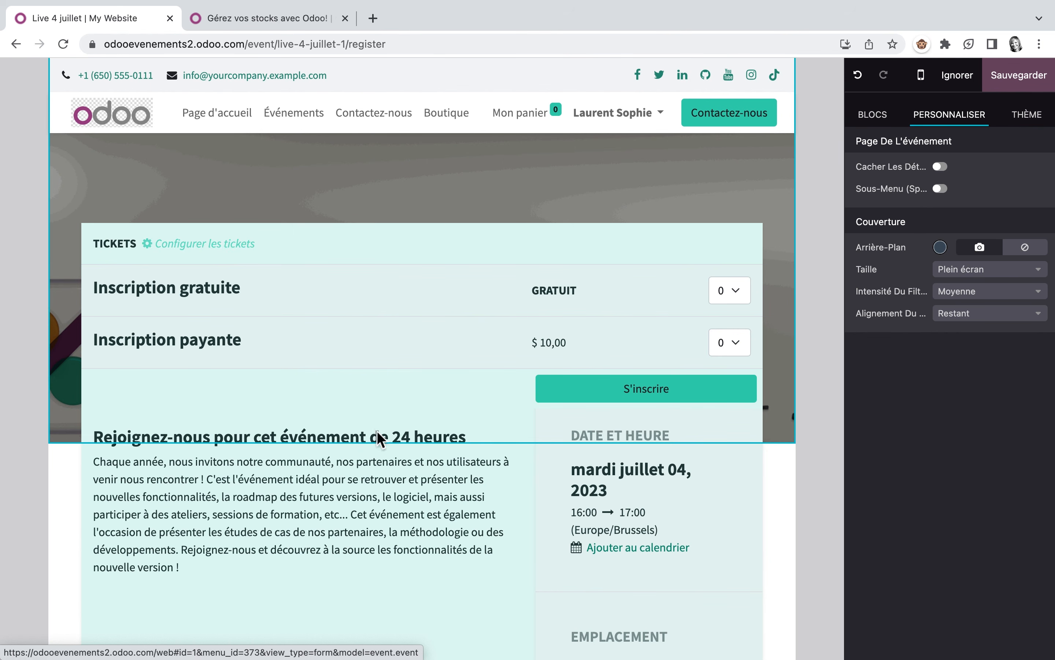
{"action": "scroll", "coordinate": [413, 483], "scroll_direction": "down", "scroll_amount": 3}
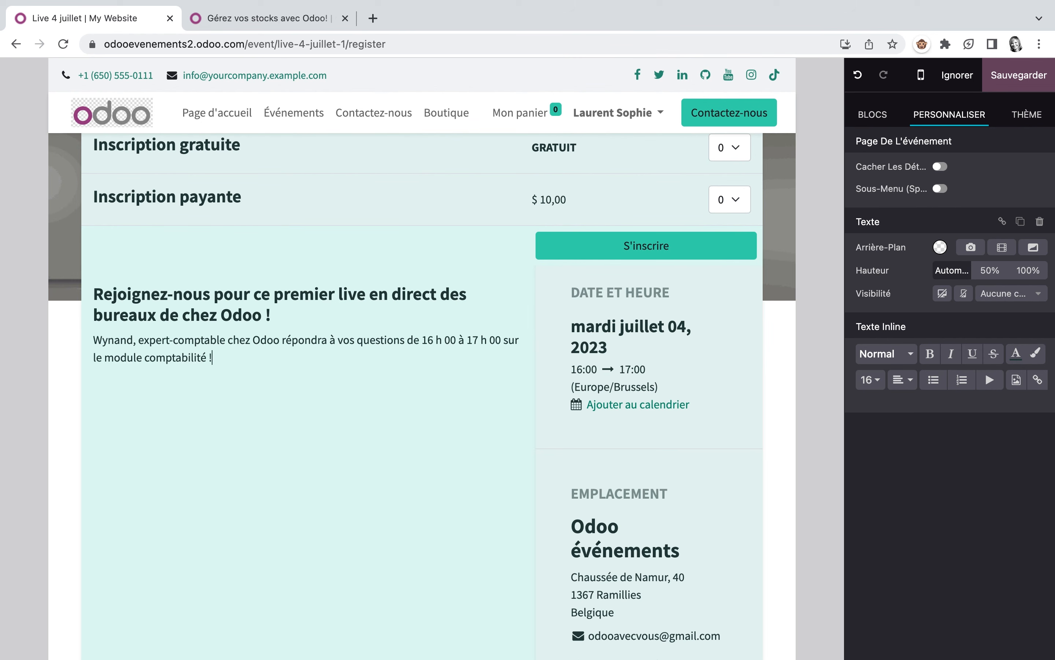
{"action": "scroll", "coordinate": [308, 387], "scroll_direction": "up", "scroll_amount": 2}
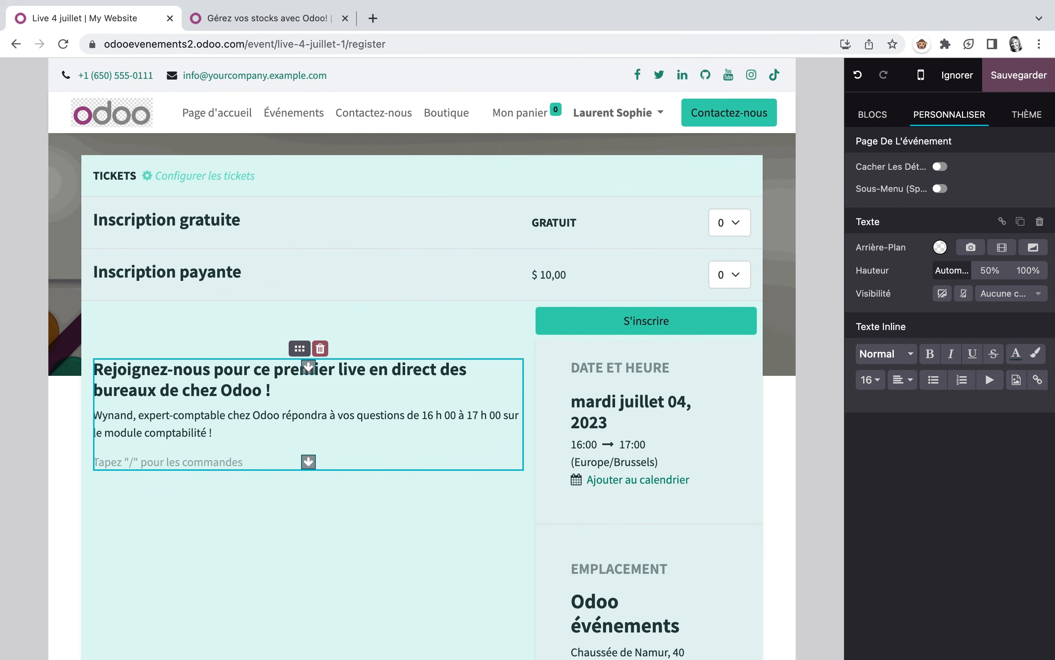
Step: Insert a link labelled "Lien You tube du live" below the description, pasting the live's URL as its target
{"action": "type", "text": "/"}
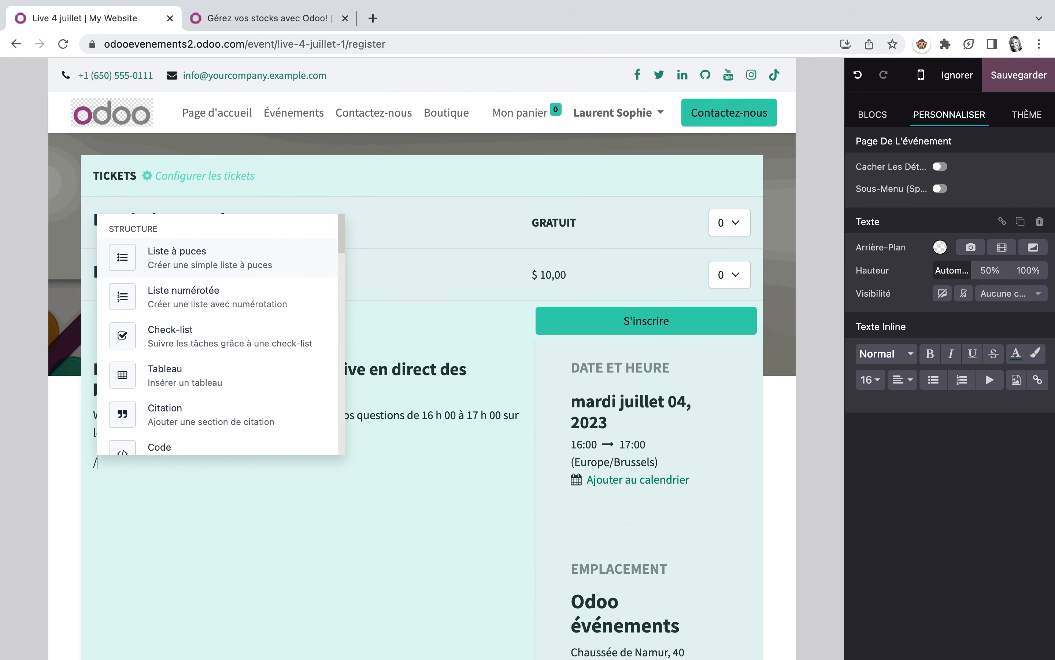
{"action": "scroll", "coordinate": [264, 382], "scroll_direction": "down", "scroll_amount": 2}
{"action": "scroll", "coordinate": [265, 382], "scroll_direction": "down", "scroll_amount": 10}
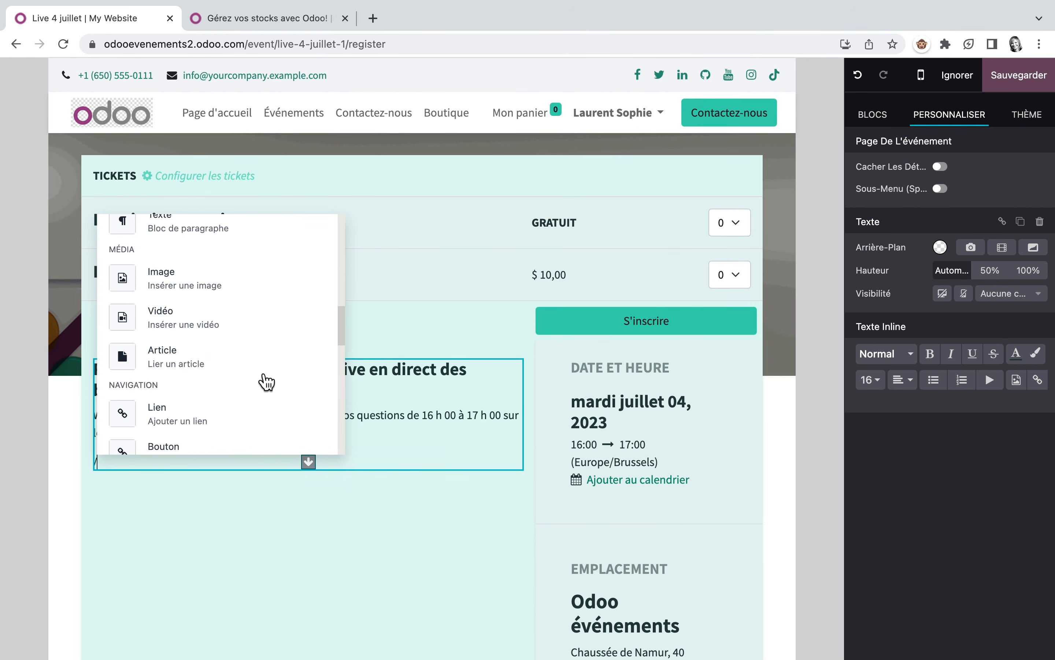
{"action": "left_click", "coordinate": [176, 412]}
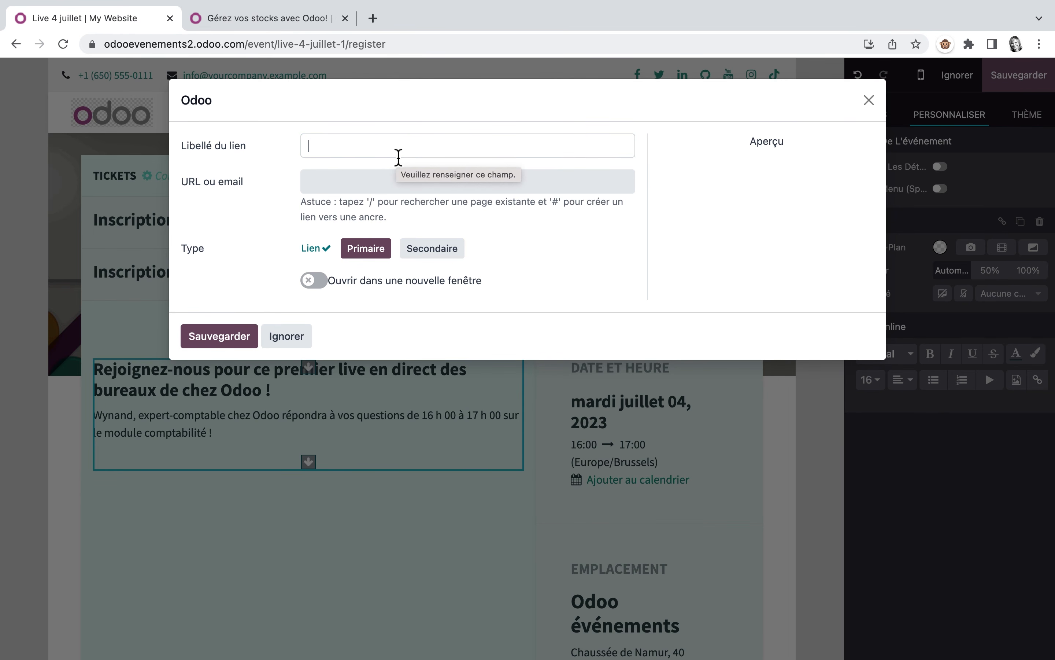
{"action": "left_click", "coordinate": [399, 155]}
{"action": "type", "text": "Lien You tube du live"}
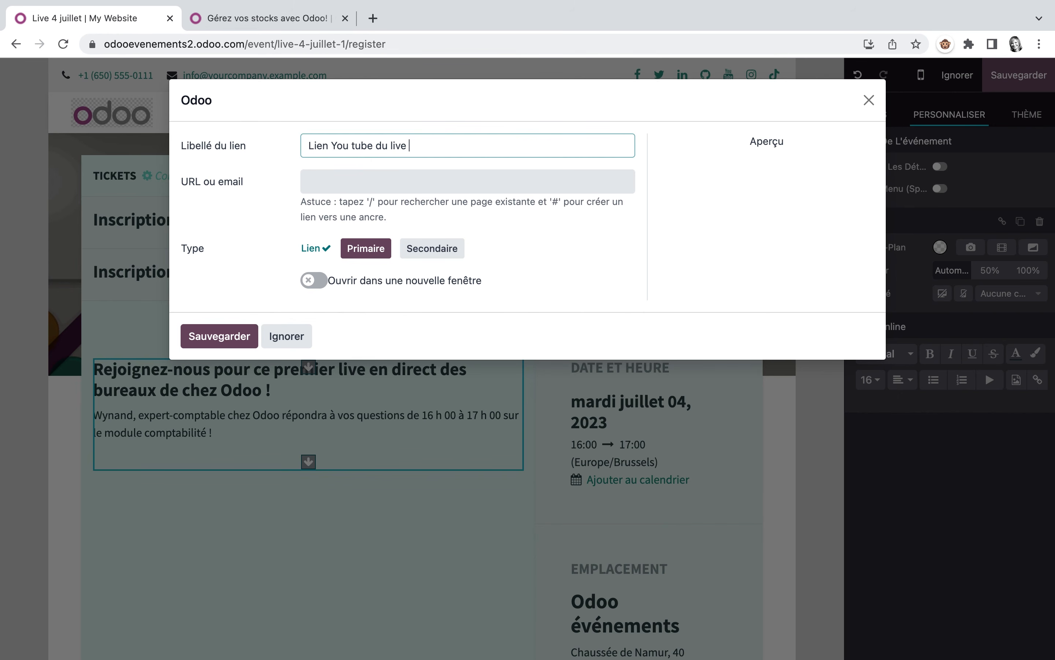
{"action": "right_click", "coordinate": [333, 181]}
{"action": "left_click", "coordinate": [367, 288]}
{"action": "left_click", "coordinate": [218, 337]}
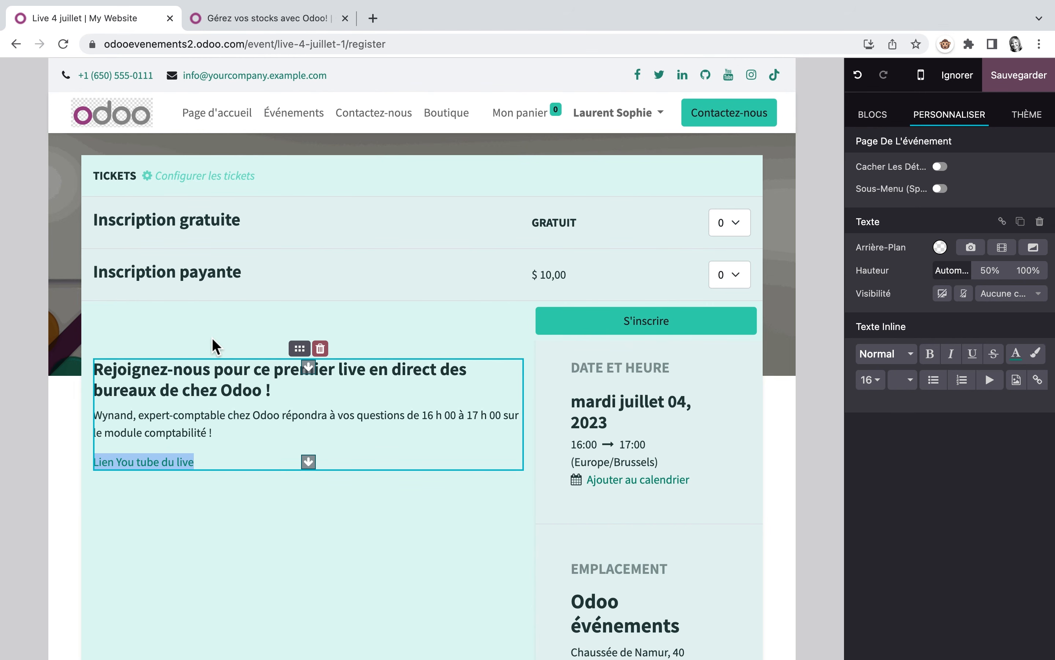
Step: Insert an Équipe block below the live link and reduce it to two members
{"action": "left_click", "coordinate": [885, 112]}
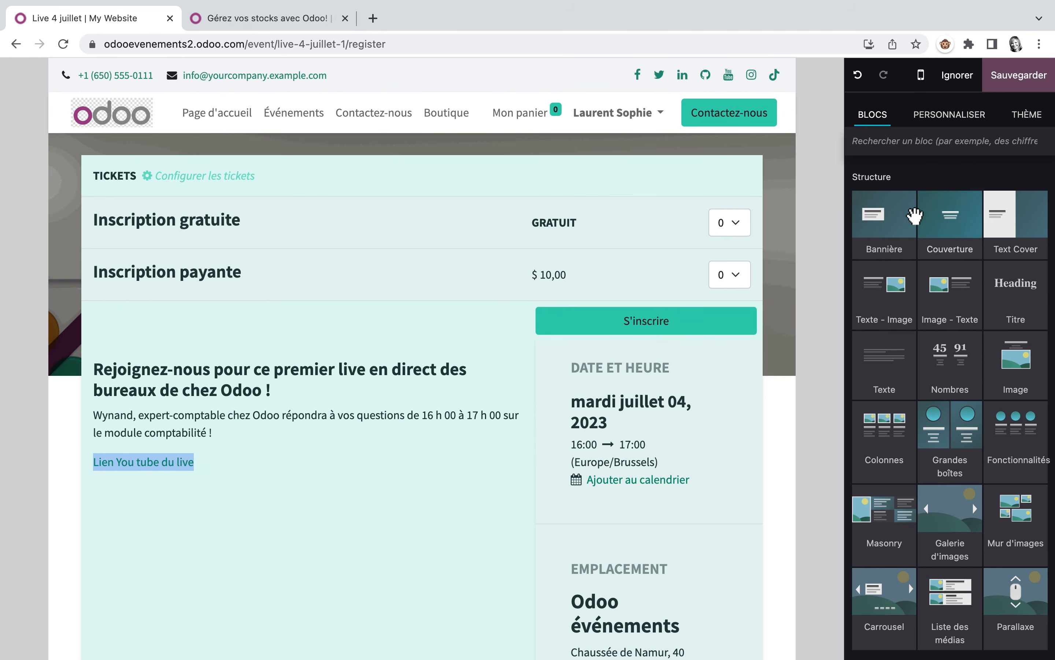
{"action": "left_click", "coordinate": [914, 141]}
{"action": "type", "text": "équi"}
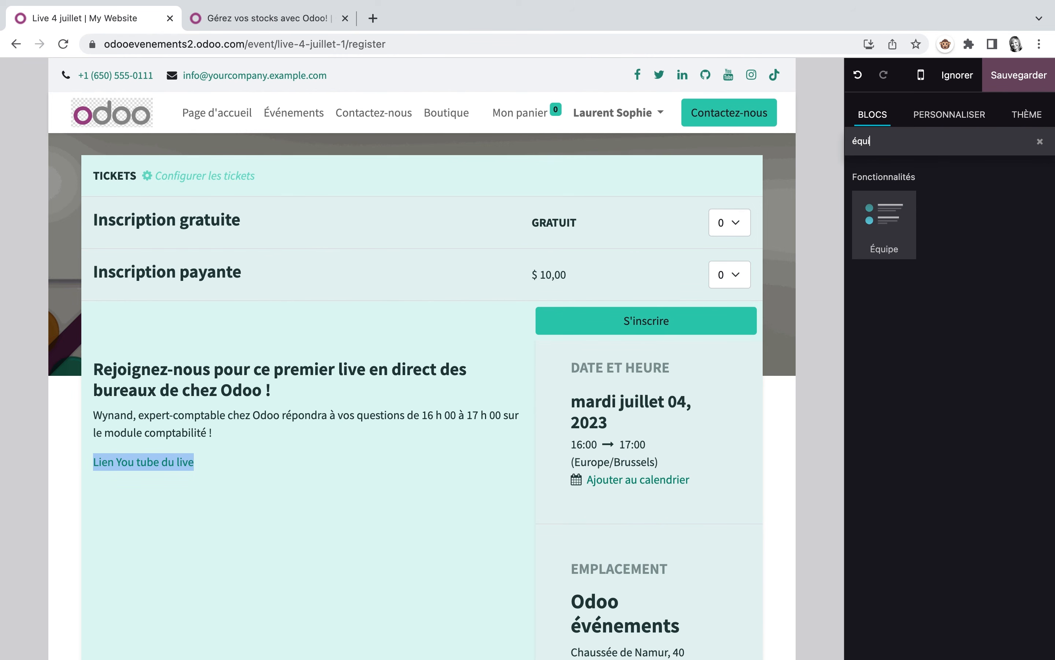
{"action": "left_click_drag", "start_coordinate": [890, 220], "coordinate": [365, 493]}
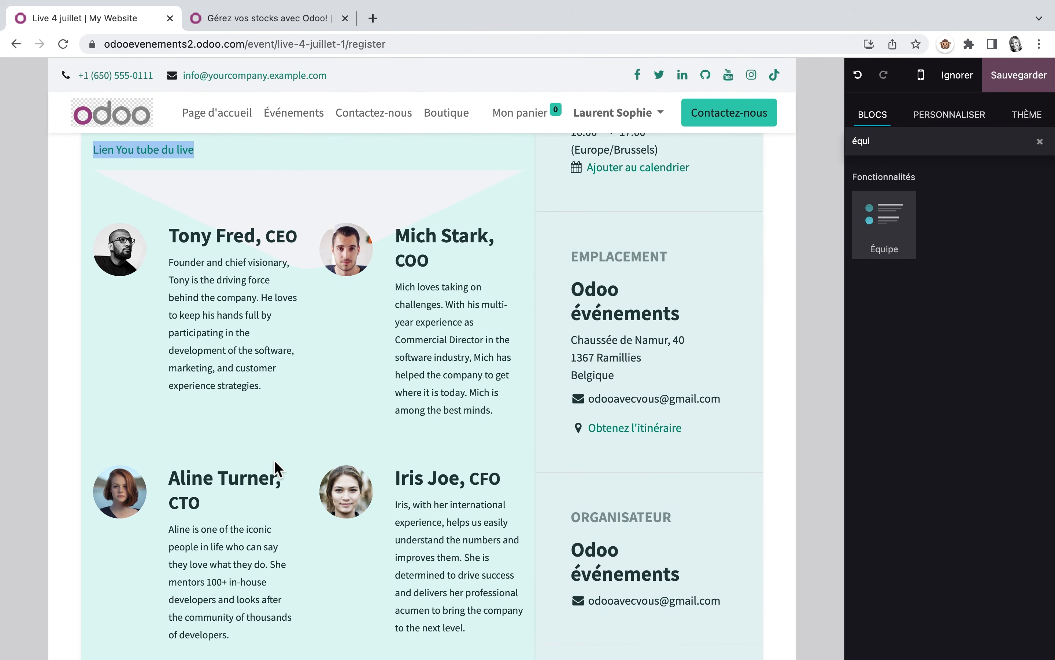
{"action": "left_click", "coordinate": [275, 445]}
{"action": "left_click", "coordinate": [224, 439]}
{"action": "left_click", "coordinate": [451, 196]}
Step: Replace the names, descriptions and portraits of the two team members with those of the live's speakers, and save the page
{"action": "triple_click", "coordinate": [175, 235]}
{"action": "type", "text": "Wynand"}
{"action": "triple_click", "coordinate": [405, 235]}
{"action": "type", "text": "Cinthia"}
{"action": "triple_click", "coordinate": [184, 280]}
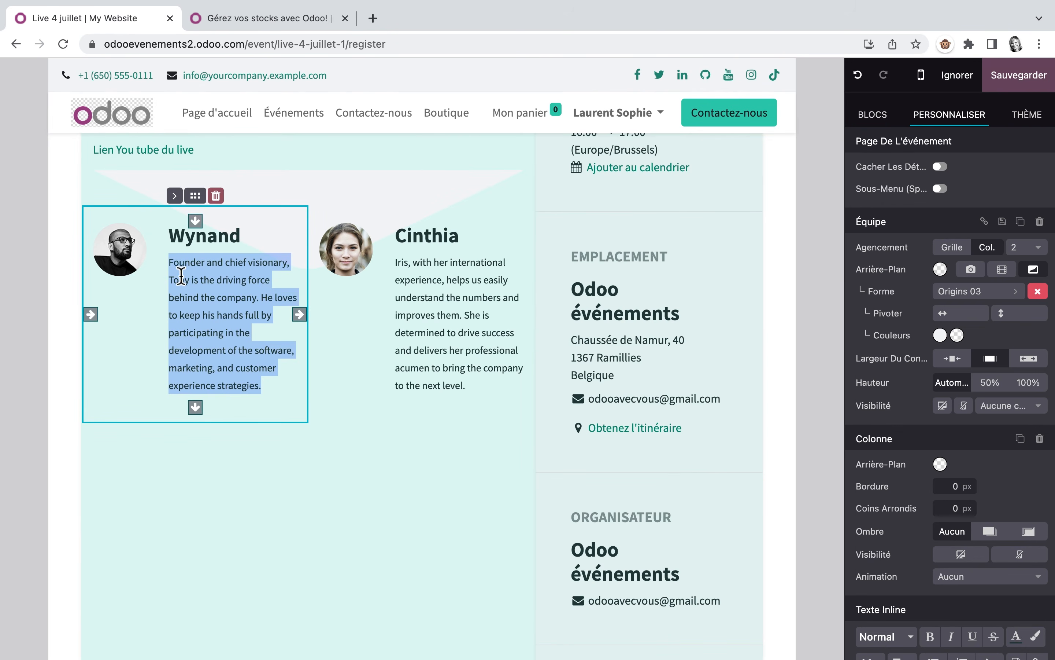
{"action": "right_click", "coordinate": [177, 268]}
{"action": "left_click", "coordinate": [252, 416]}
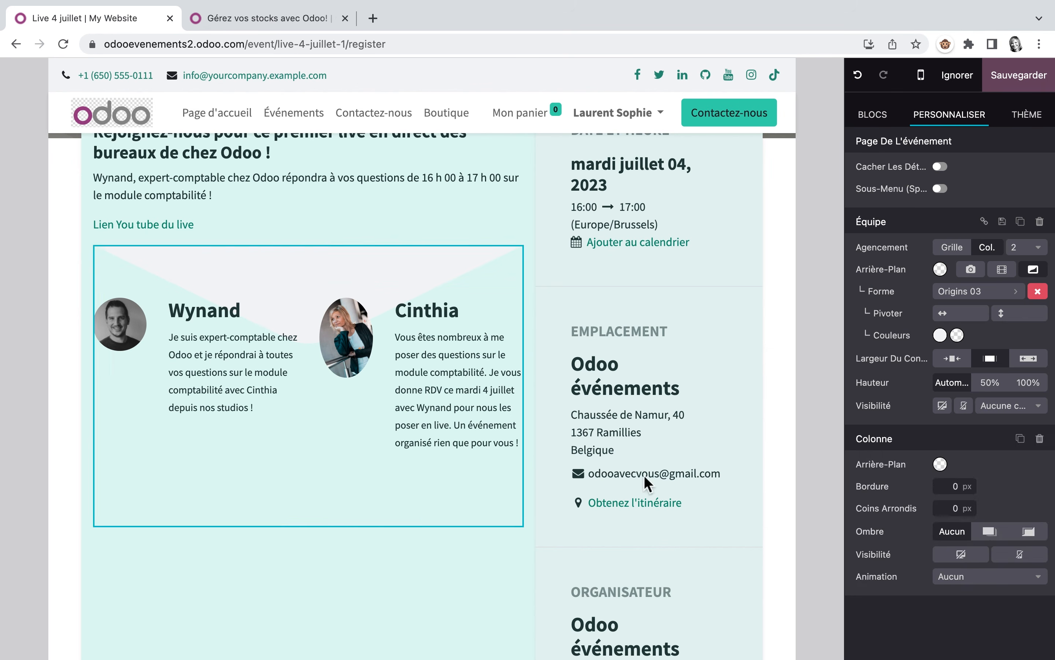
{"action": "left_click", "coordinate": [354, 536]}
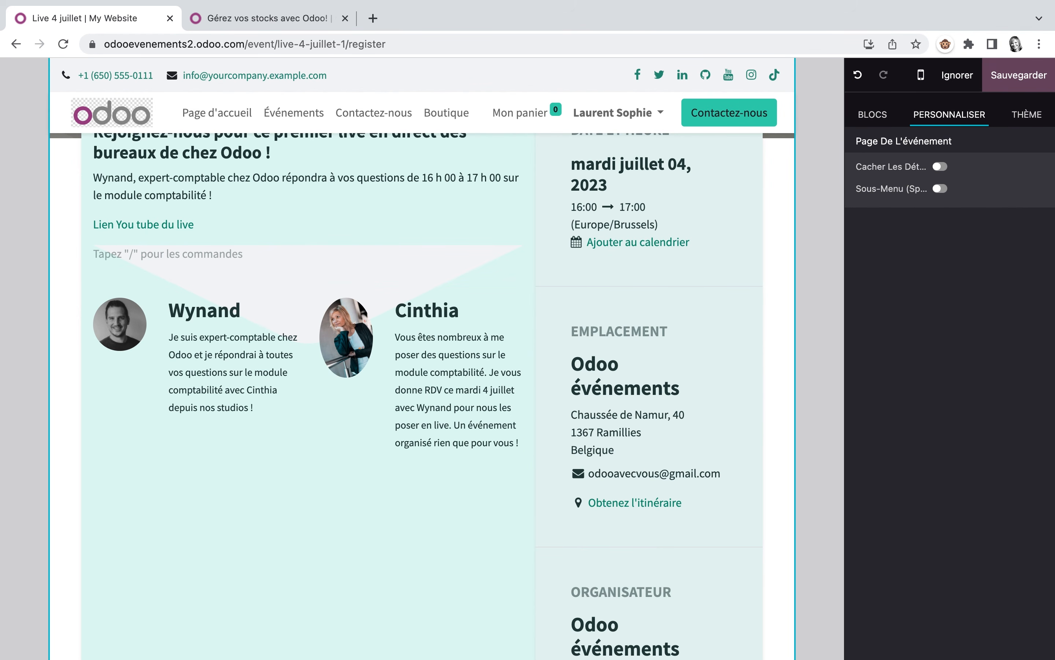
{"action": "left_click", "coordinate": [1019, 83]}
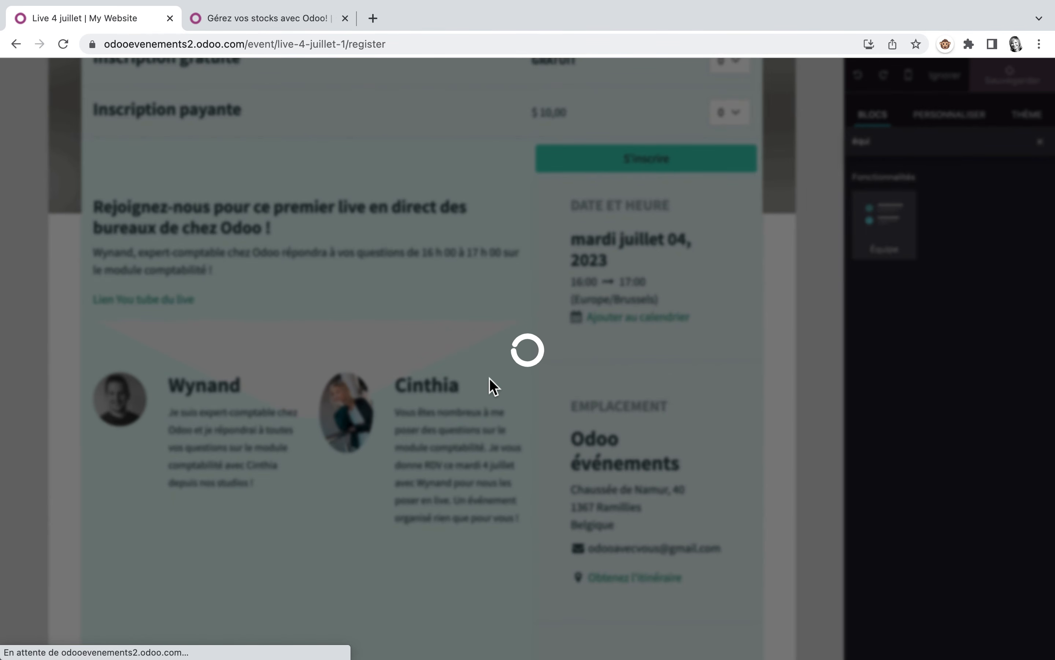
Step: Review the saved event page down to the location section and open the directions to the venue in Google Maps
{"action": "scroll", "coordinate": [489, 377], "scroll_direction": "down", "scroll_amount": 5}
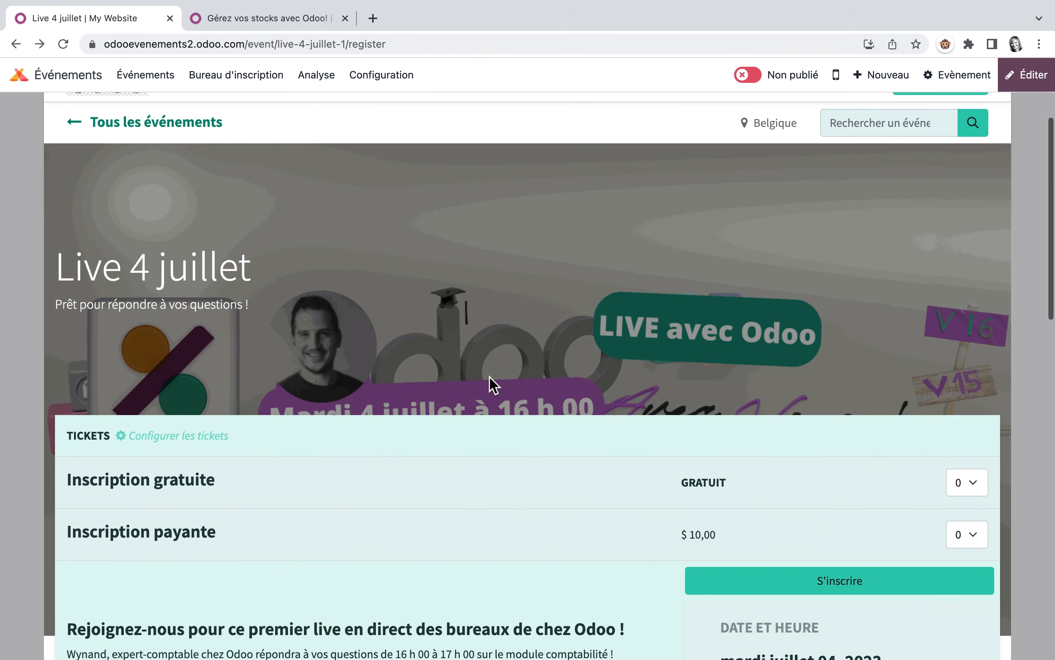
{"action": "scroll", "coordinate": [490, 377], "scroll_direction": "down", "scroll_amount": 2}
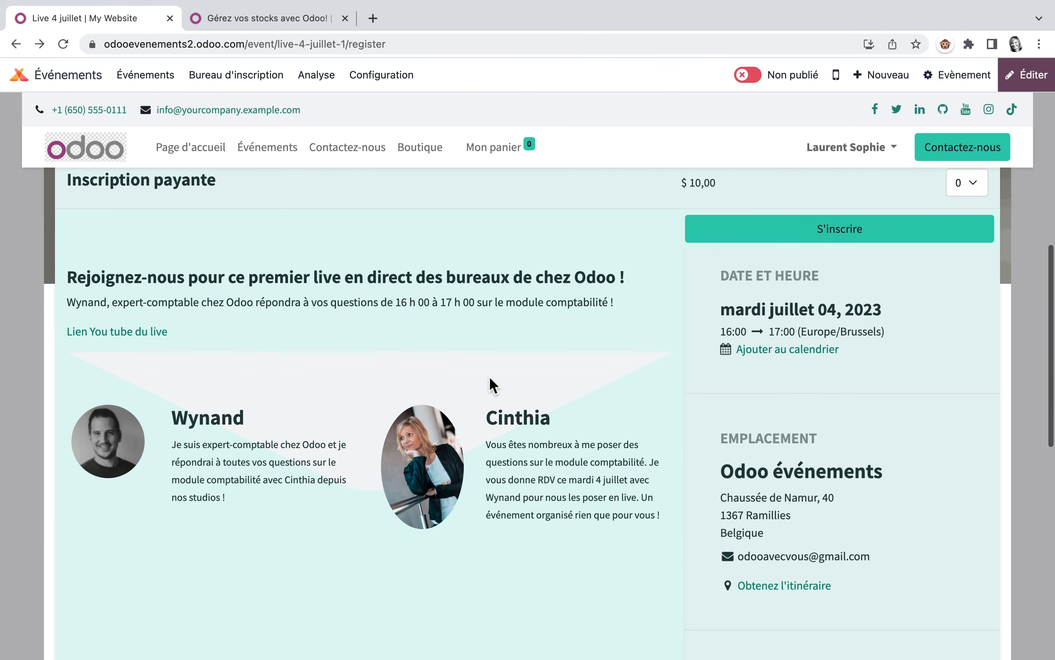
{"action": "scroll", "coordinate": [829, 279], "scroll_direction": "down", "scroll_amount": 3}
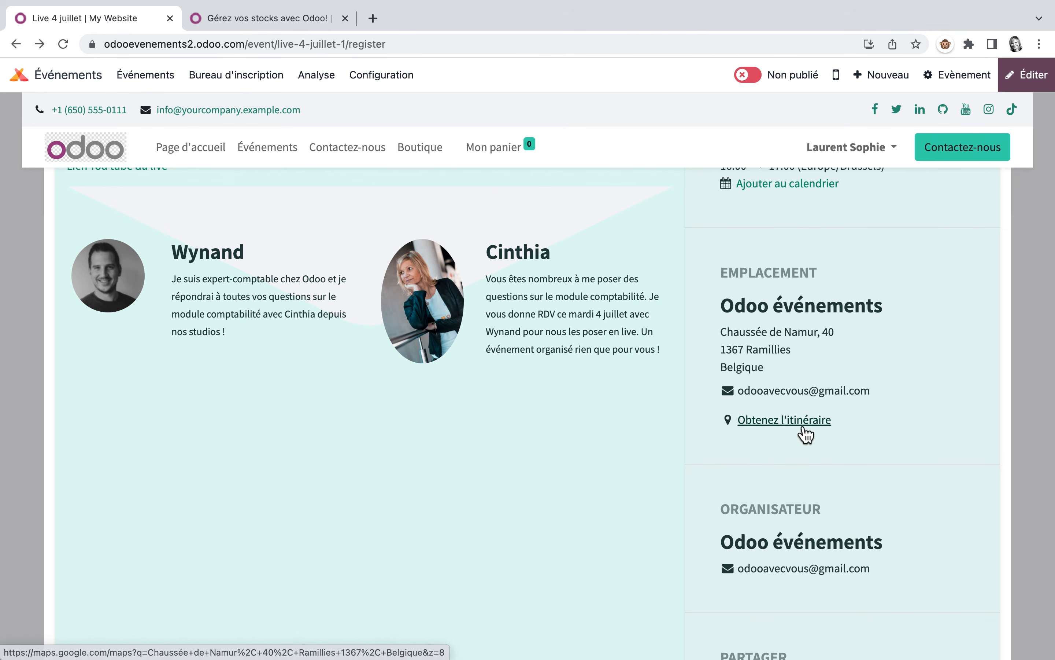
{"action": "left_click", "coordinate": [802, 422]}
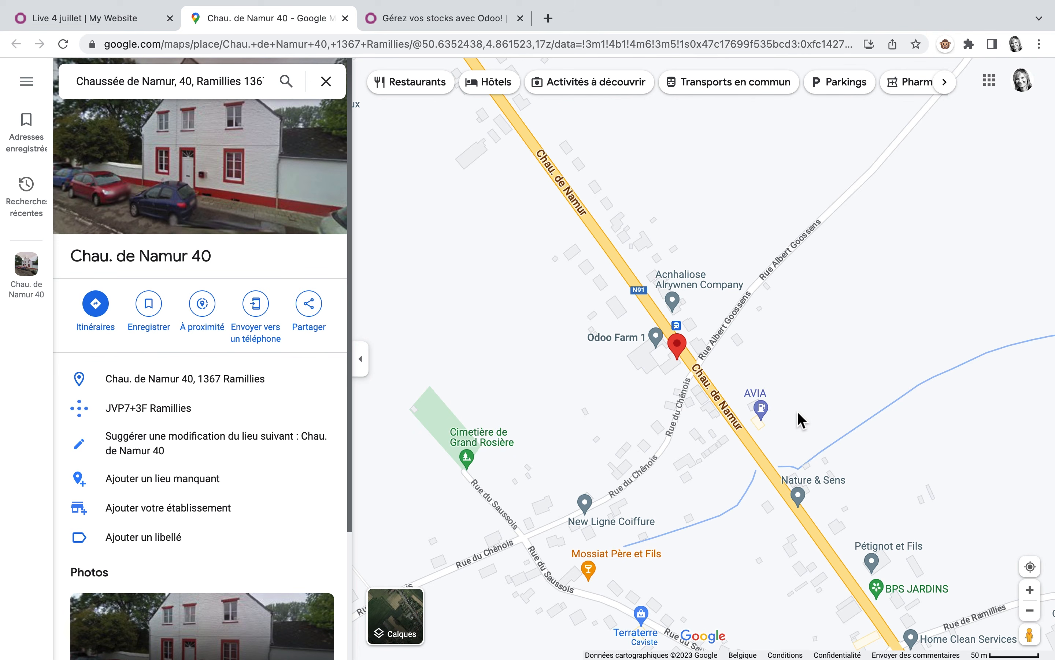
Step: Close the map and review the organiser and sharing sections of the event page
{"action": "left_click", "coordinate": [345, 18]}
{"action": "scroll", "coordinate": [479, 405], "scroll_direction": "down", "scroll_amount": 5}
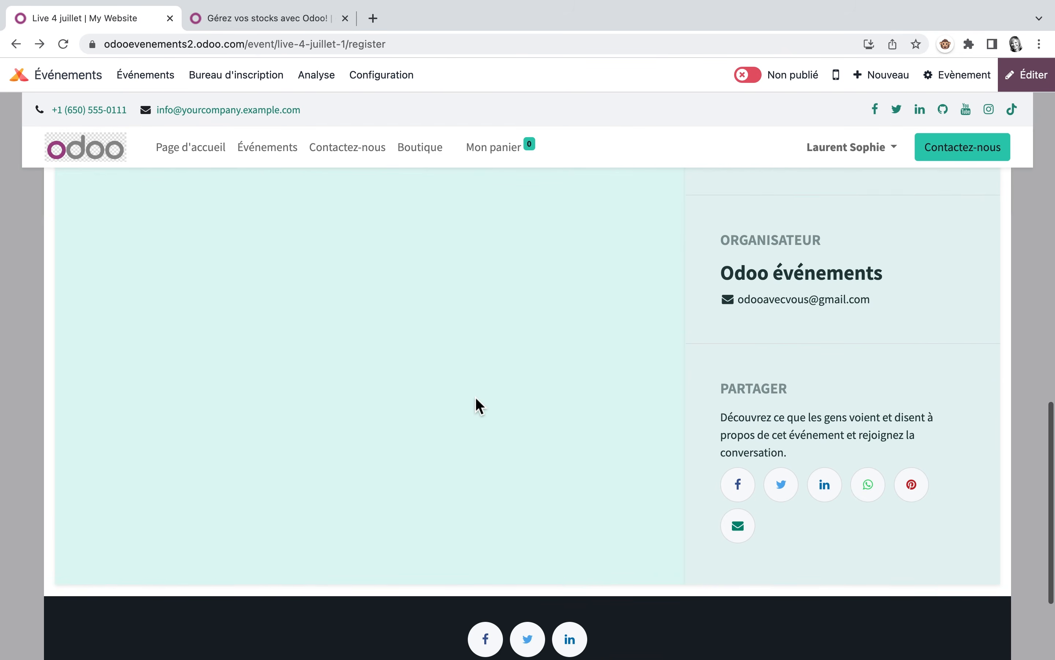
{"action": "scroll", "coordinate": [479, 406], "scroll_direction": "down", "scroll_amount": 5}
{"action": "scroll", "coordinate": [479, 406], "scroll_direction": "up", "scroll_amount": 20}
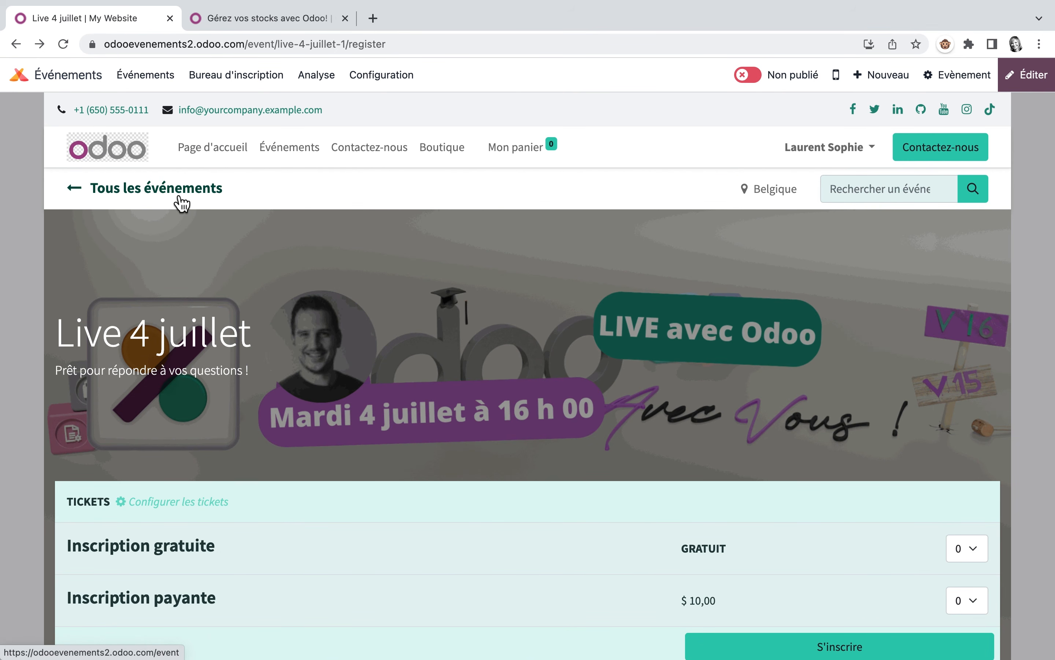
Step: Publish the Live 4 juillet event page and return to the website's list of all events
{"action": "left_click", "coordinate": [181, 199]}
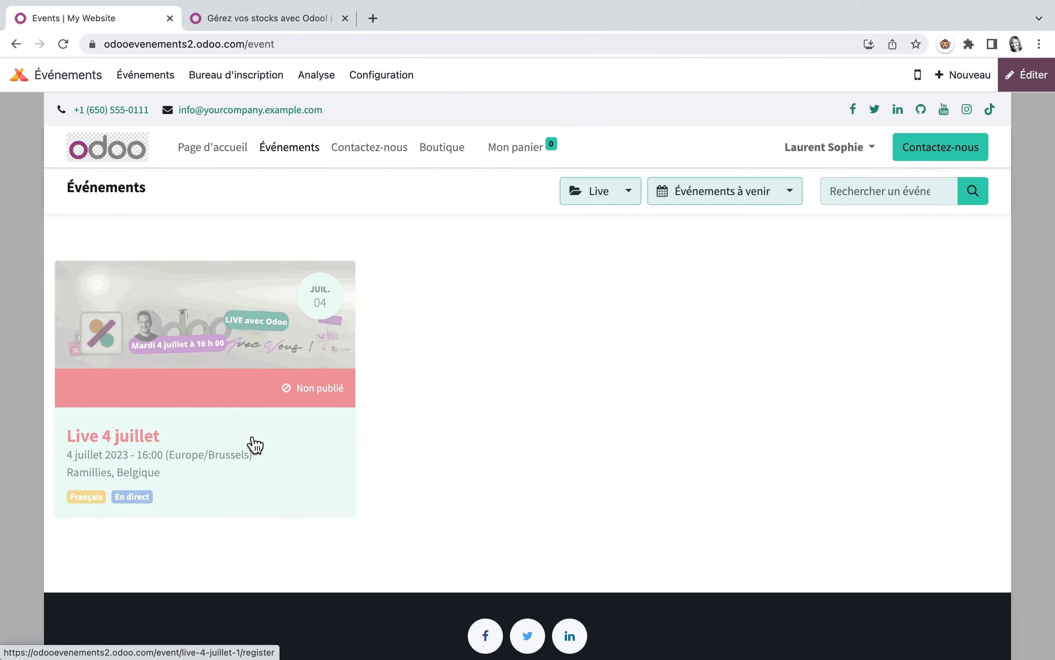
{"action": "left_click", "coordinate": [308, 409]}
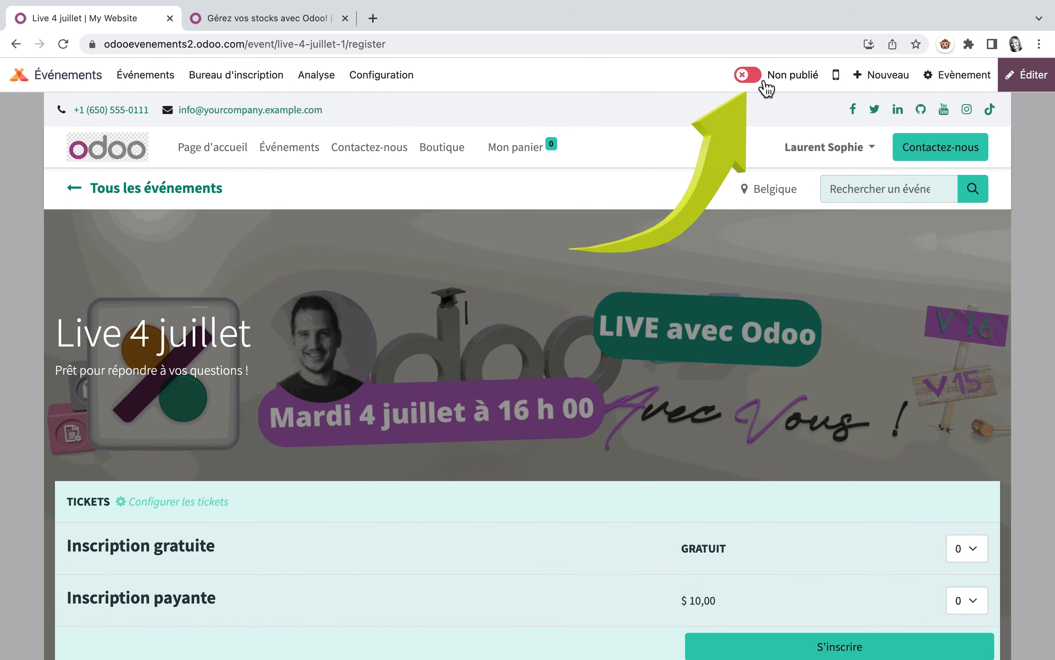
{"action": "left_click", "coordinate": [765, 89]}
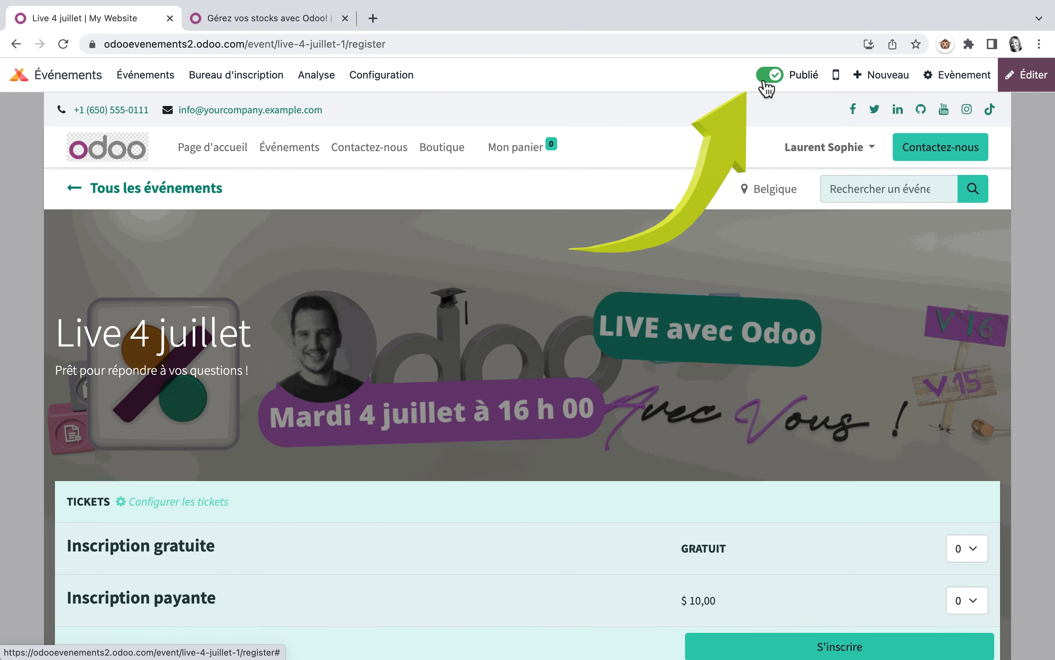
{"action": "left_click", "coordinate": [209, 190]}
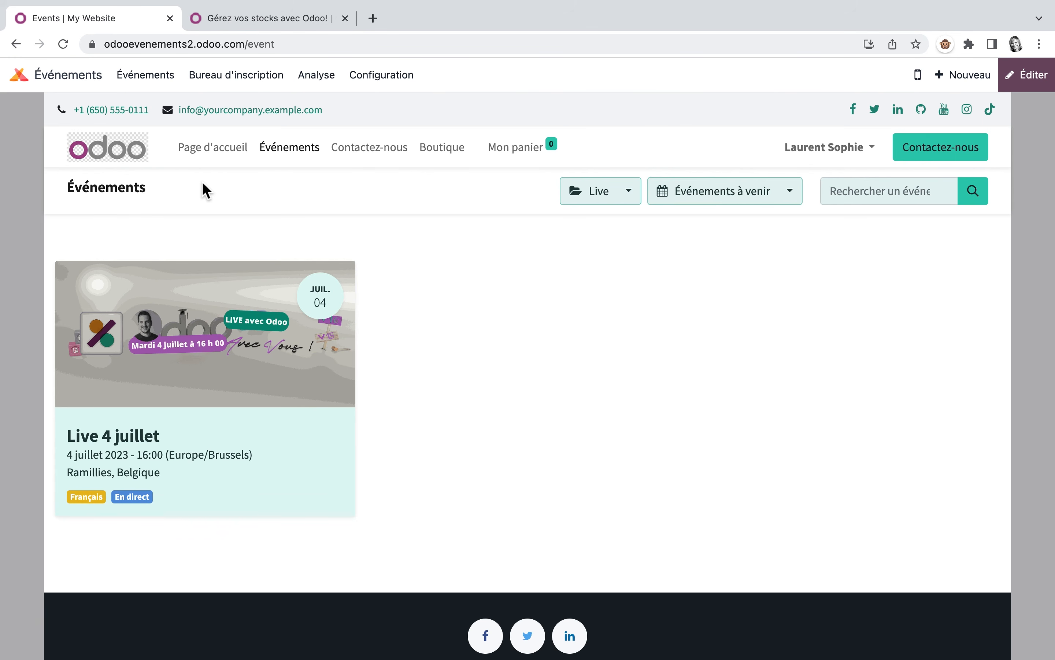
Step: Move the Live 4 juillet event to the Annoncé stage and reorder the stages so that Réservé follows Annoncé
{"action": "left_click", "coordinate": [146, 76]}
{"action": "left_click_drag", "start_coordinate": [133, 221], "coordinate": [539, 229]}
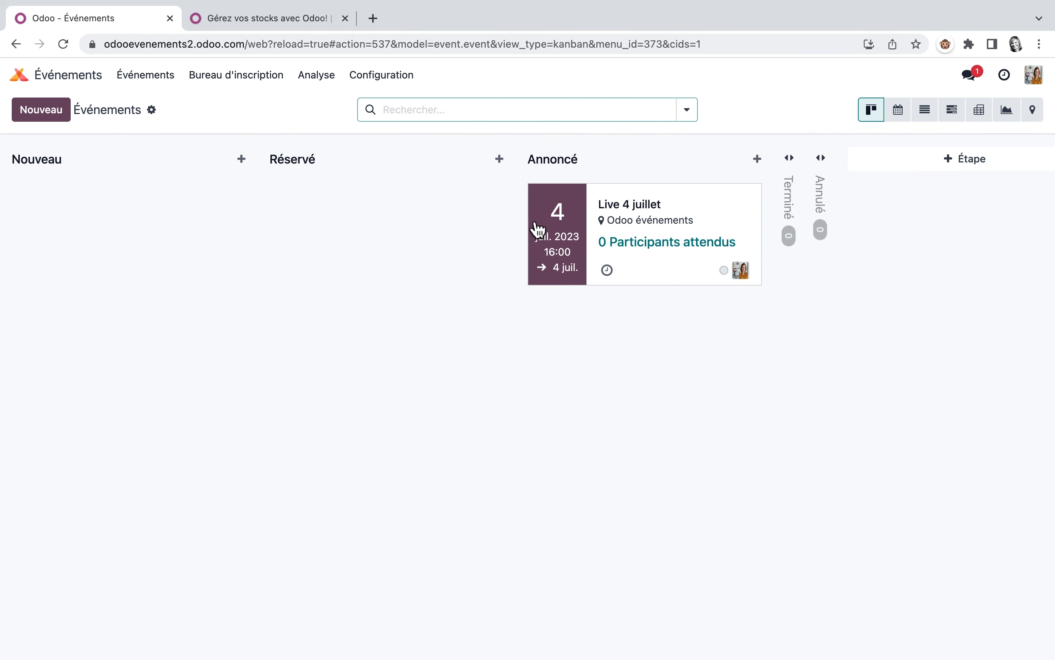
{"action": "left_click_drag", "start_coordinate": [400, 165], "coordinate": [704, 135]}
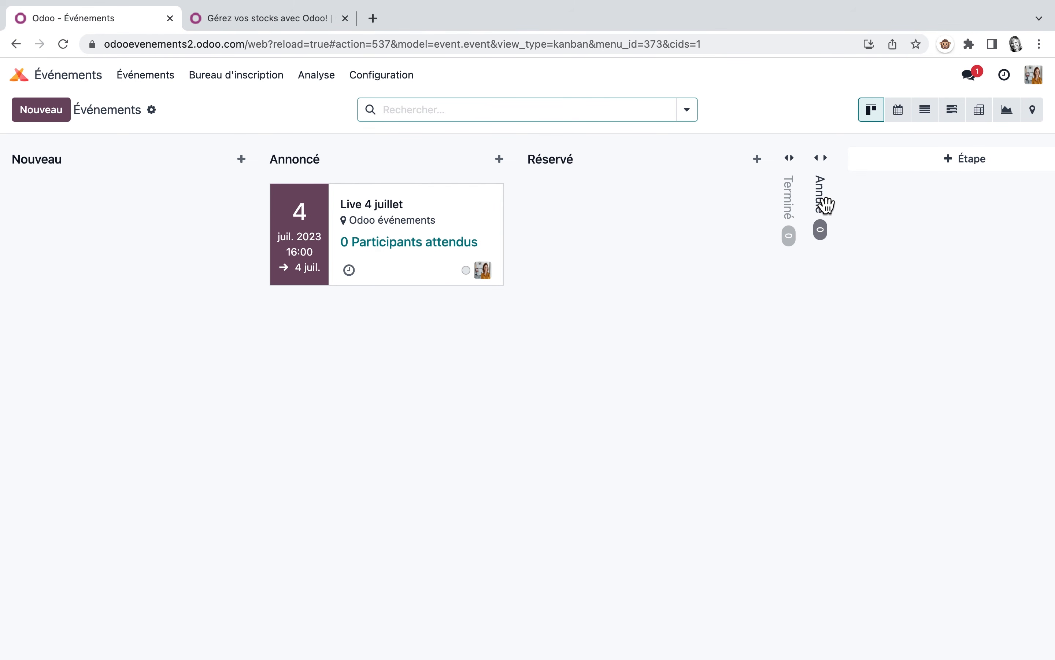
{"action": "mouse_move", "coordinate": [418, 238]}
{"action": "left_mouse_down"}
{"action": "mouse_move", "coordinate": [280, 273]}
{"action": "mouse_move", "coordinate": [399, 245]}
{"action": "left_mouse_up"}
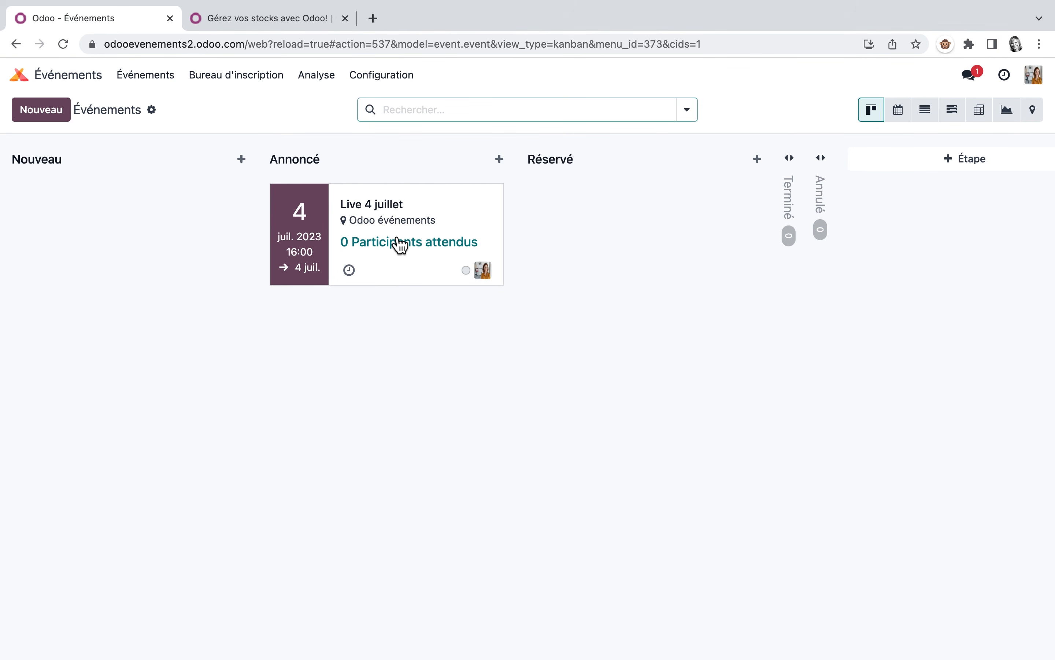
Step: Copy the URL of the Live 4 juillet website page and open it in a private browsing window
{"action": "left_click", "coordinate": [389, 212]}
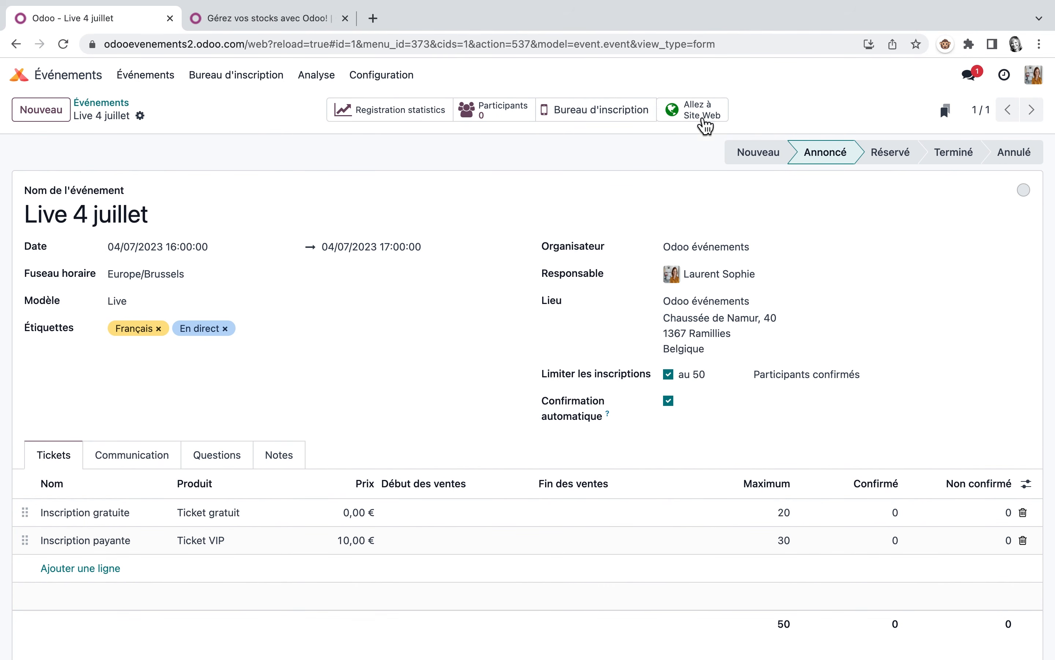
{"action": "left_click", "coordinate": [709, 117]}
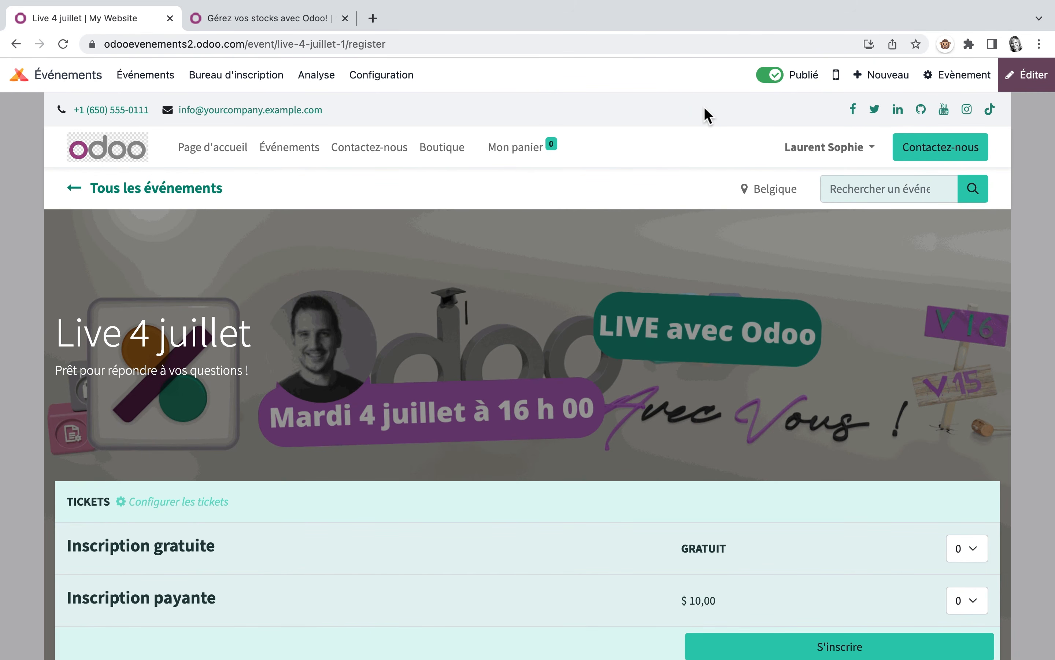
{"action": "right_click", "coordinate": [436, 41]}
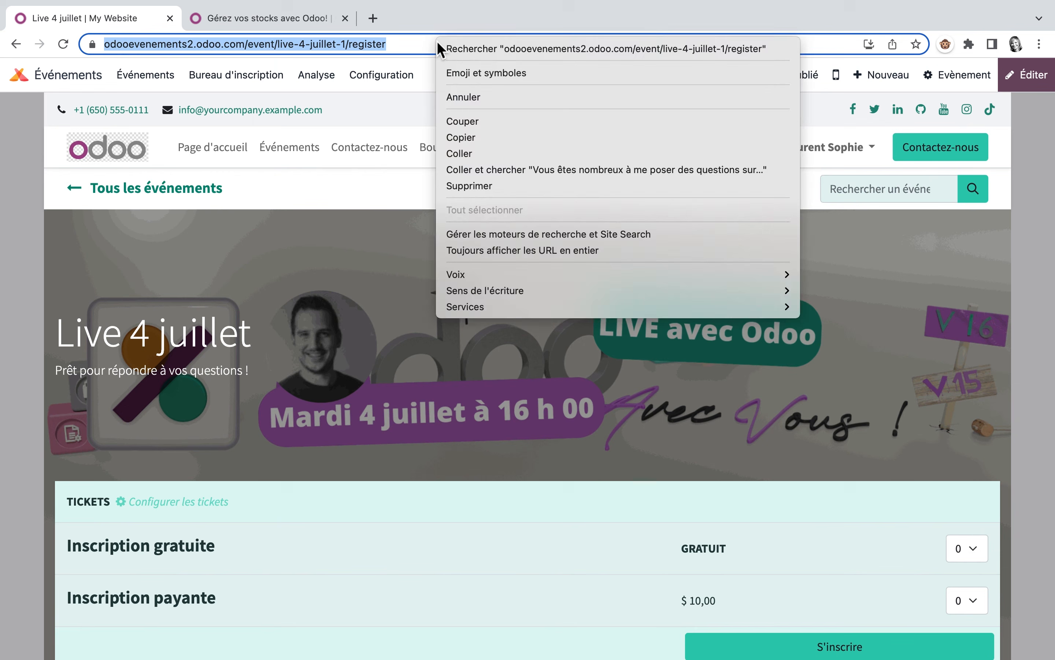
{"action": "left_click", "coordinate": [475, 137]}
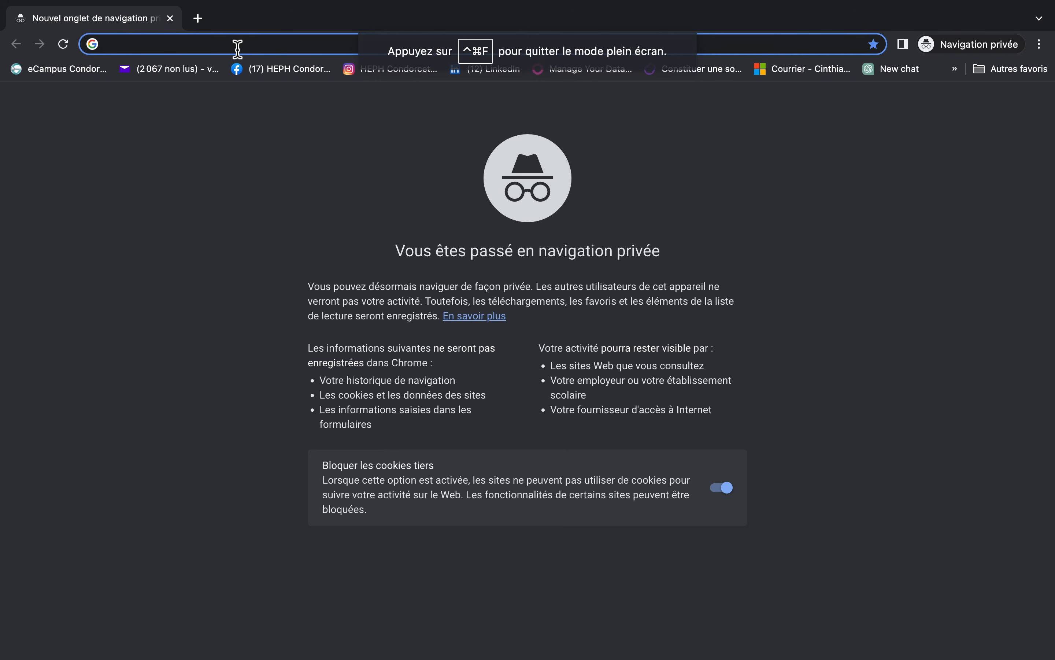
{"action": "right_click", "coordinate": [236, 46]}
{"action": "left_click", "coordinate": [291, 151]}
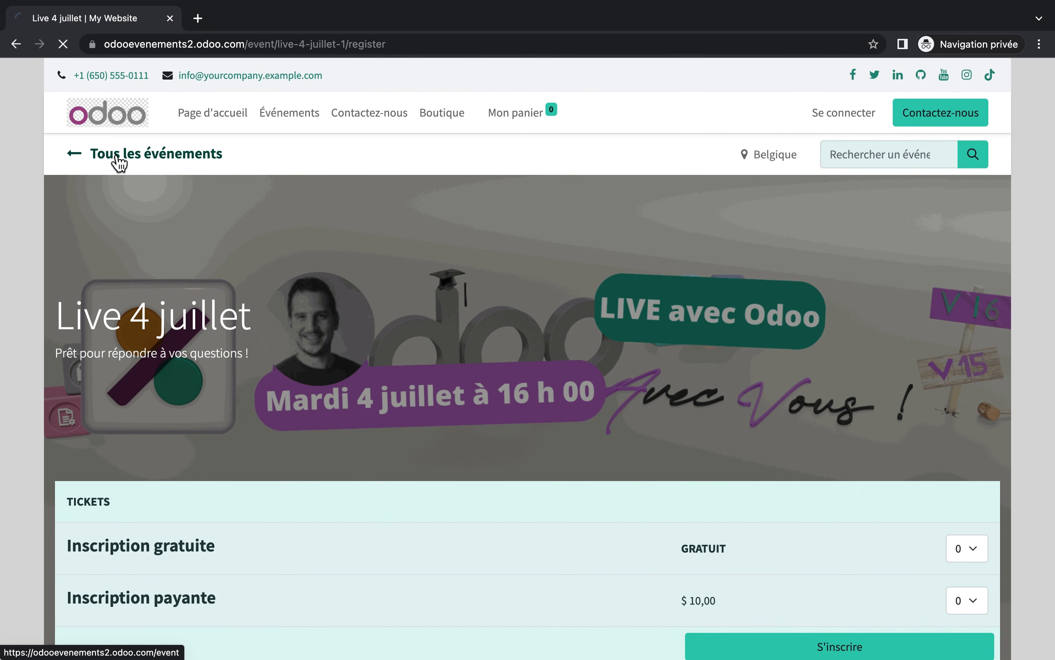
Step: View the website's events list and home page as a visitor who is not logged in
{"action": "left_click", "coordinate": [114, 156]}
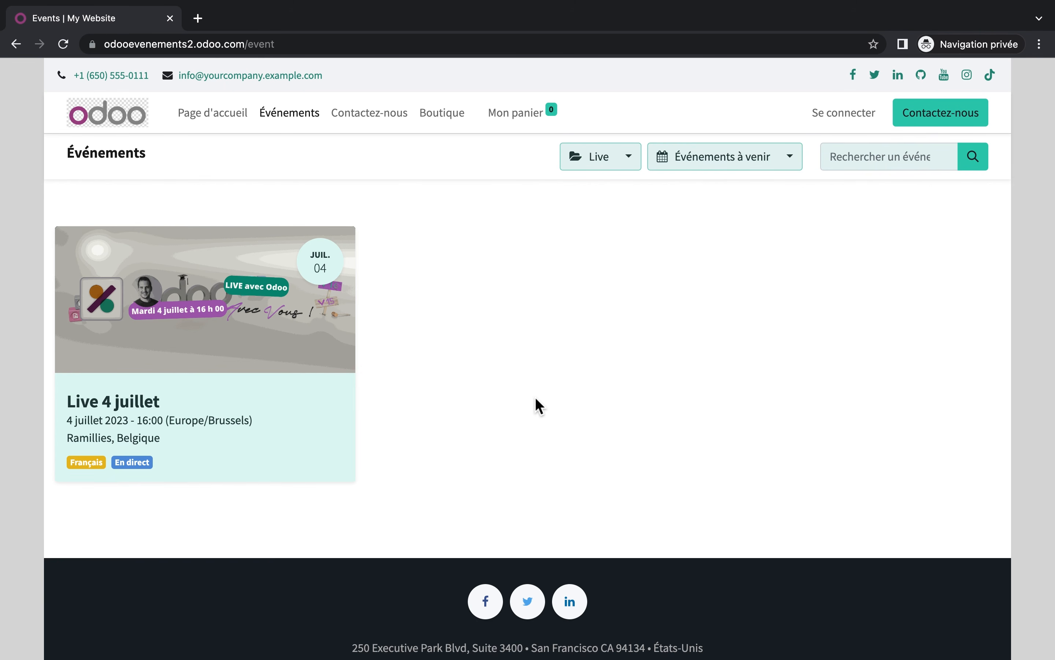
{"action": "left_click", "coordinate": [228, 120]}
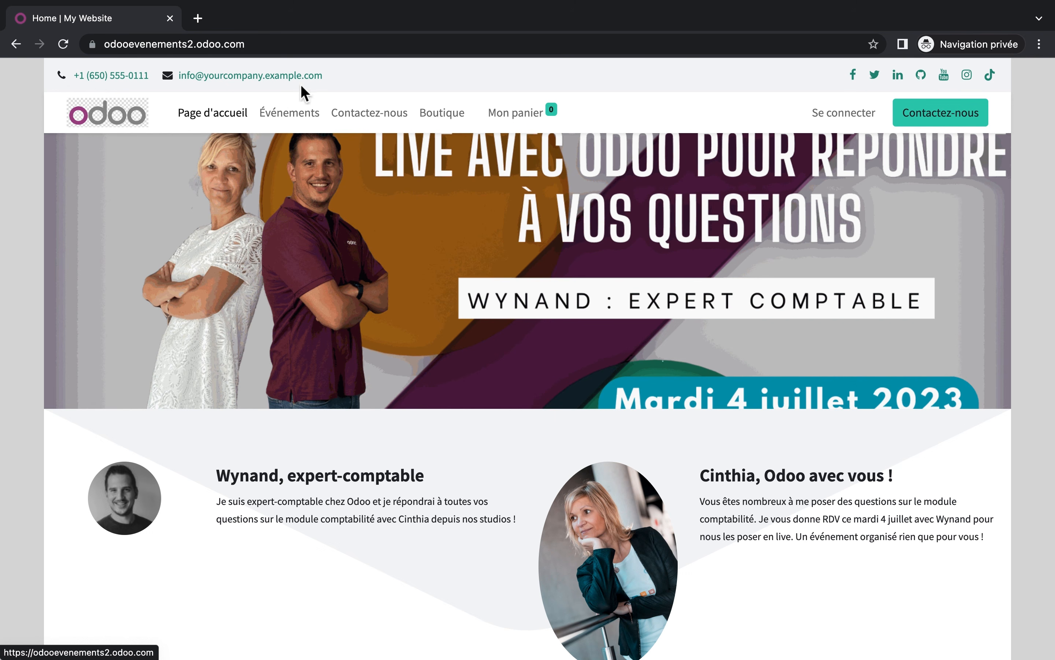
{"action": "left_click", "coordinate": [302, 126]}
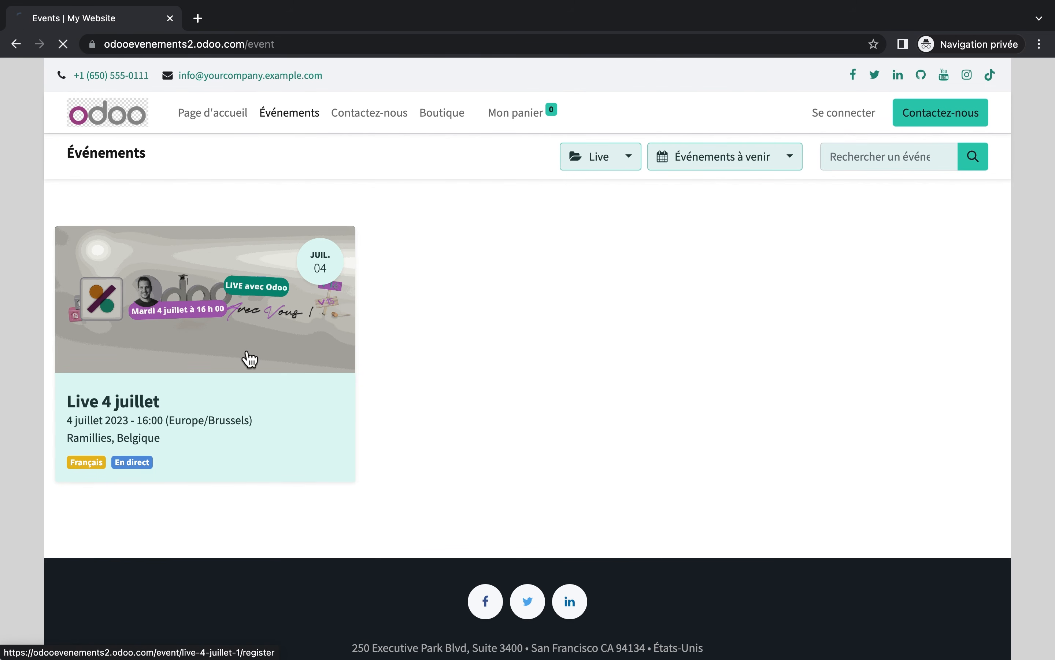
Step: Start a registration for Live 4 juillet with one Inscription gratuite ticket and one Inscription payante ticket
{"action": "left_click", "coordinate": [249, 358]}
{"action": "scroll", "coordinate": [983, 408], "scroll_direction": "down", "scroll_amount": 2}
{"action": "left_click", "coordinate": [981, 408]}
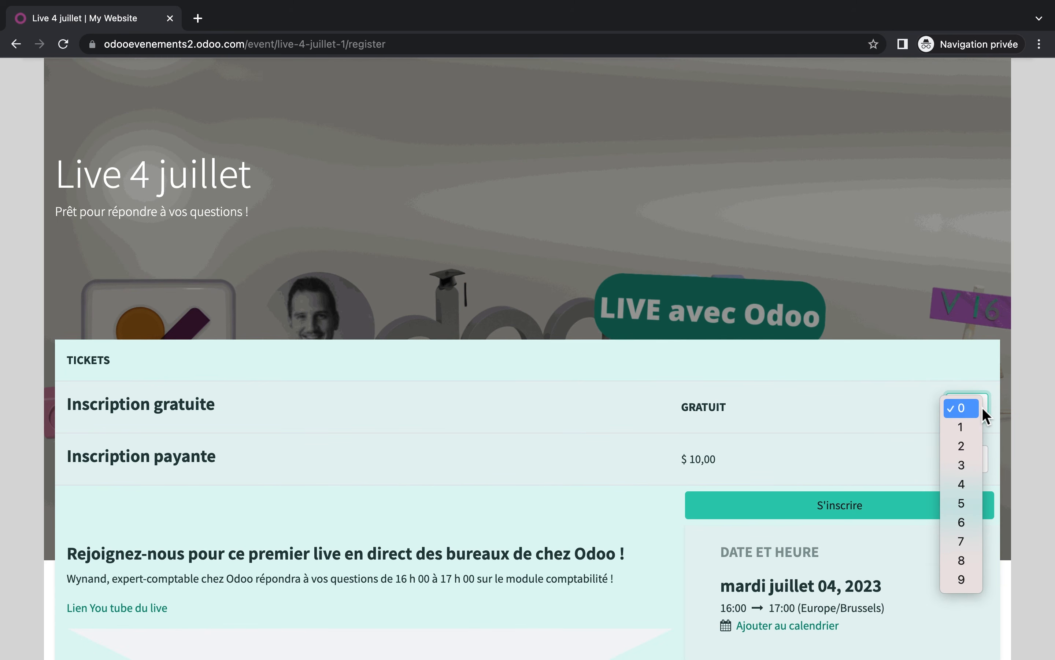
{"action": "left_click", "coordinate": [972, 425]}
{"action": "left_click", "coordinate": [977, 458]}
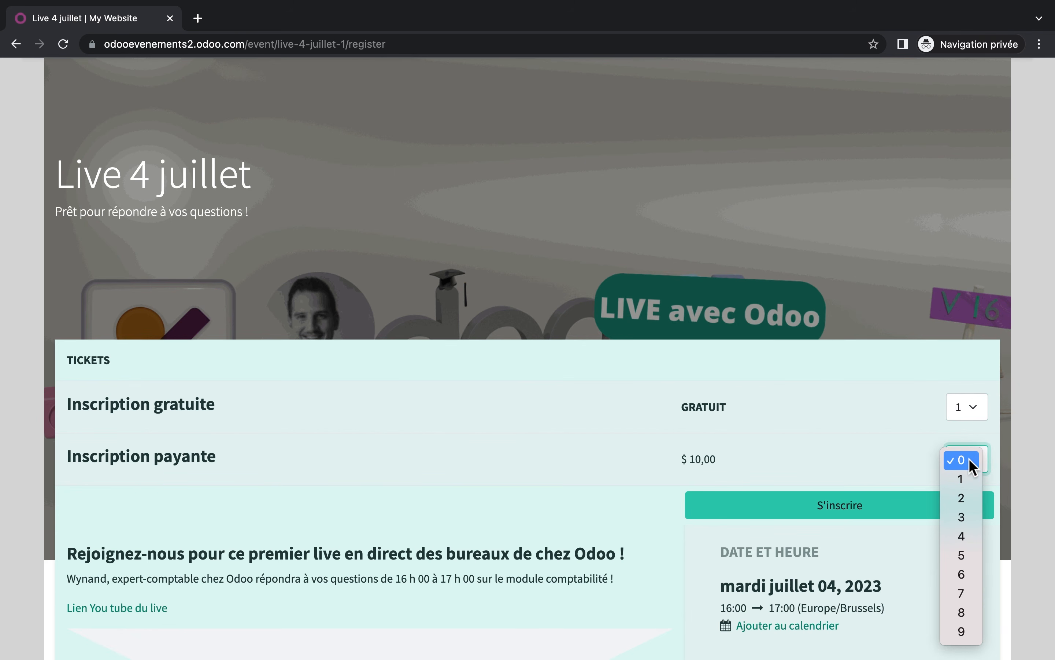
{"action": "left_click", "coordinate": [962, 481]}
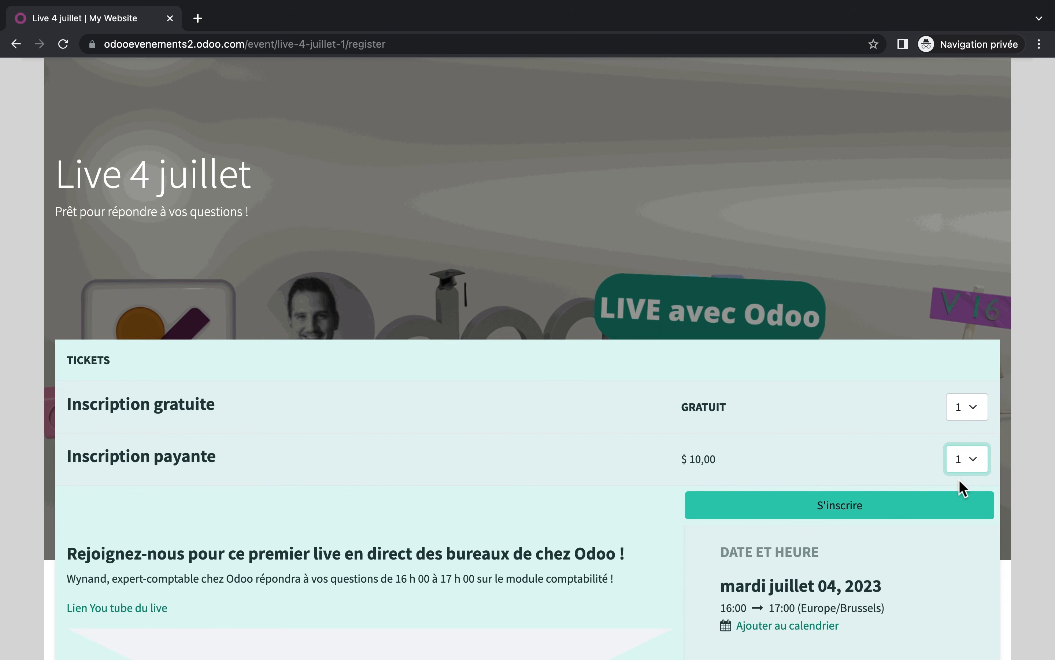
{"action": "left_click", "coordinate": [846, 512]}
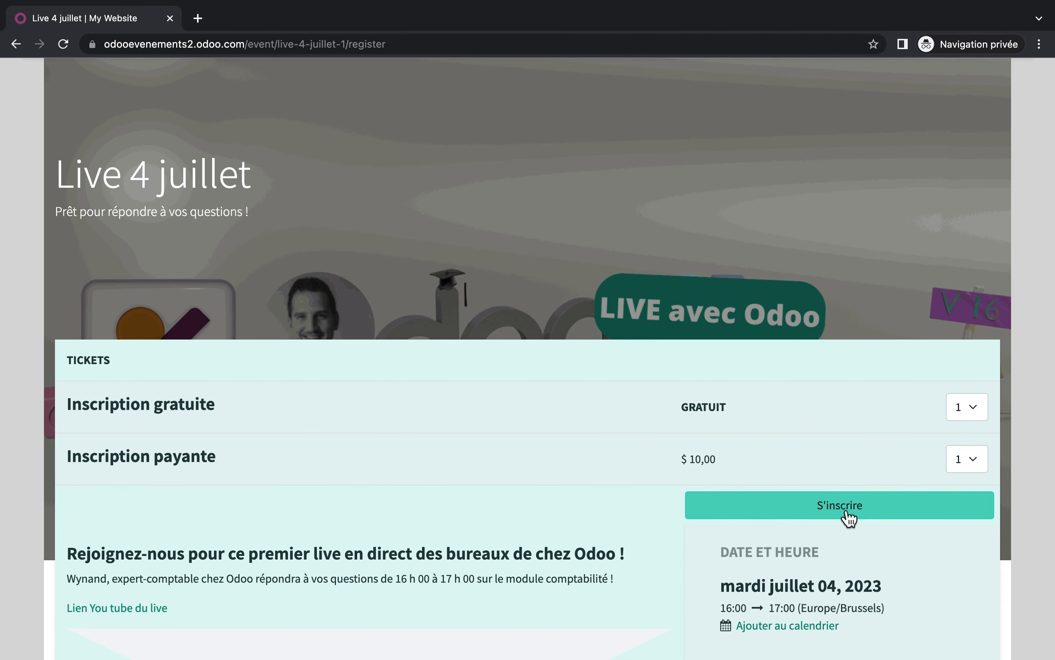
{"action": "left_click", "coordinate": [849, 518]}
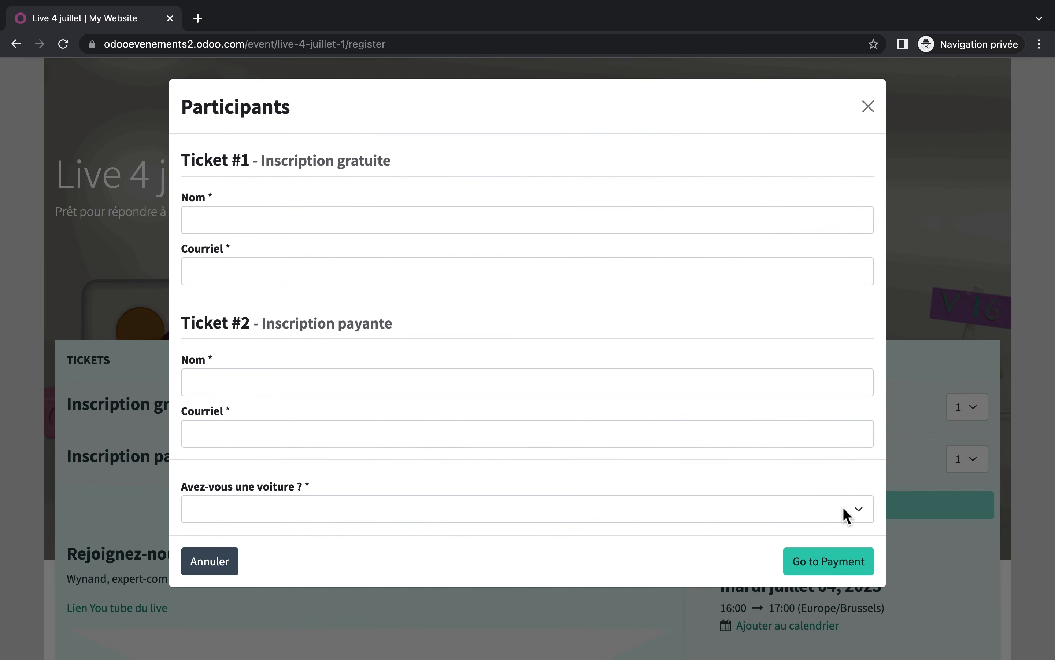
Step: Fill in both participants' names and e-mails, answer Non to the car question, and proceed to payment
{"action": "left_click", "coordinate": [245, 217]}
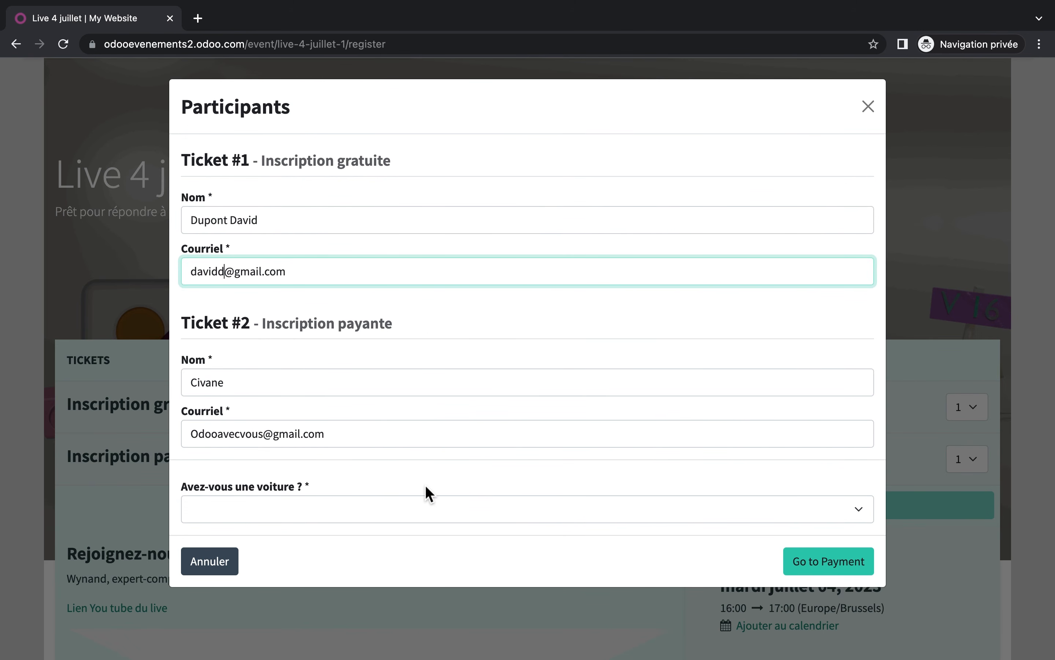
{"action": "left_click", "coordinate": [856, 513]}
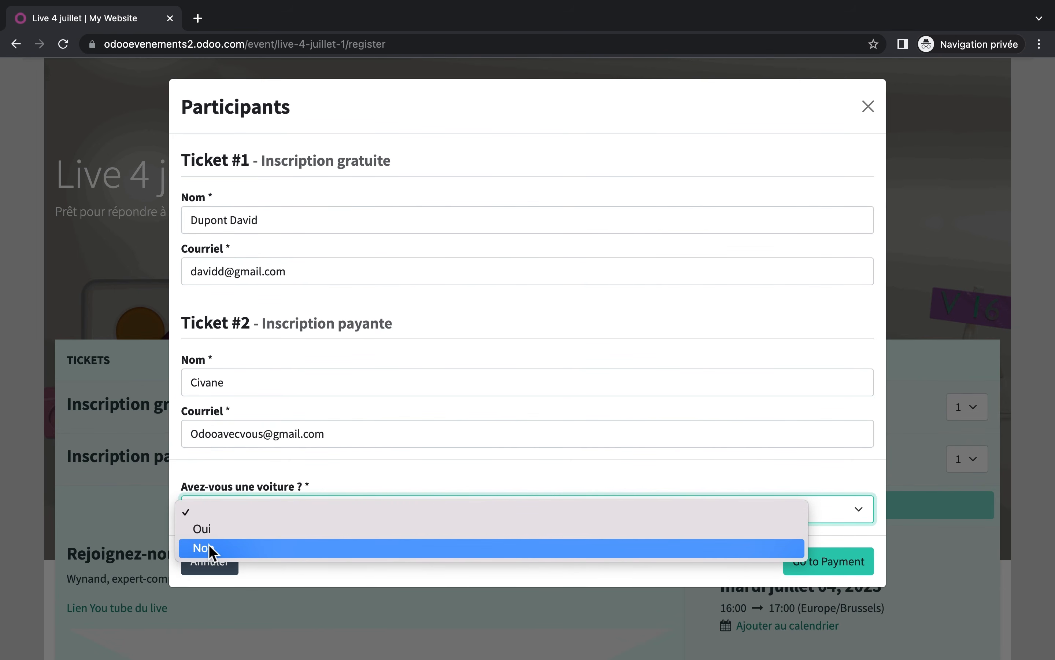
{"action": "left_click", "coordinate": [211, 550]}
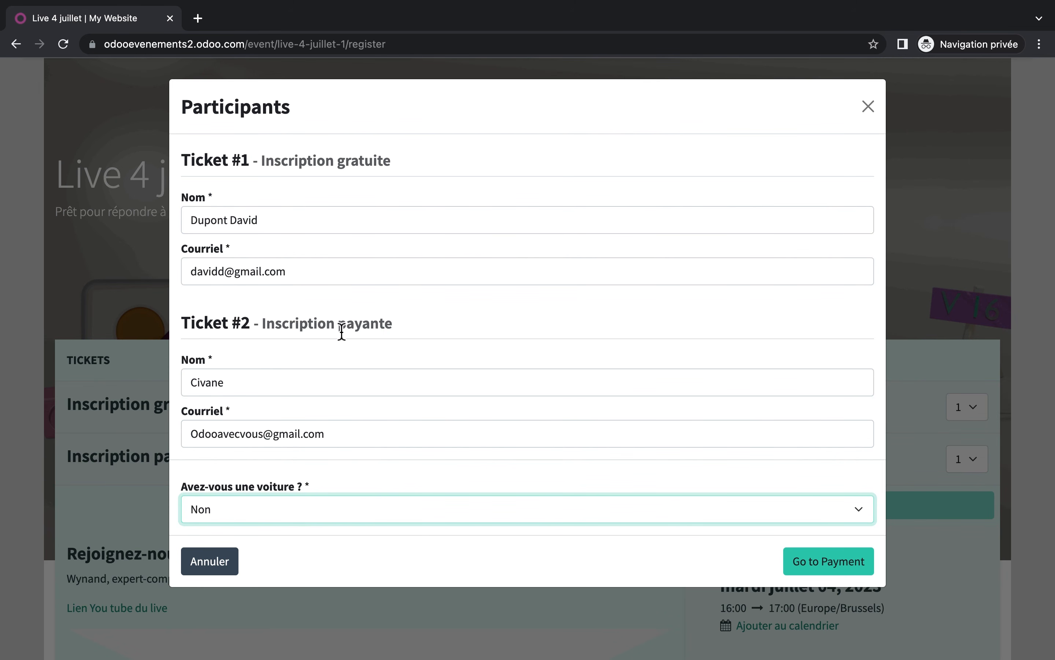
{"action": "left_click", "coordinate": [843, 563]}
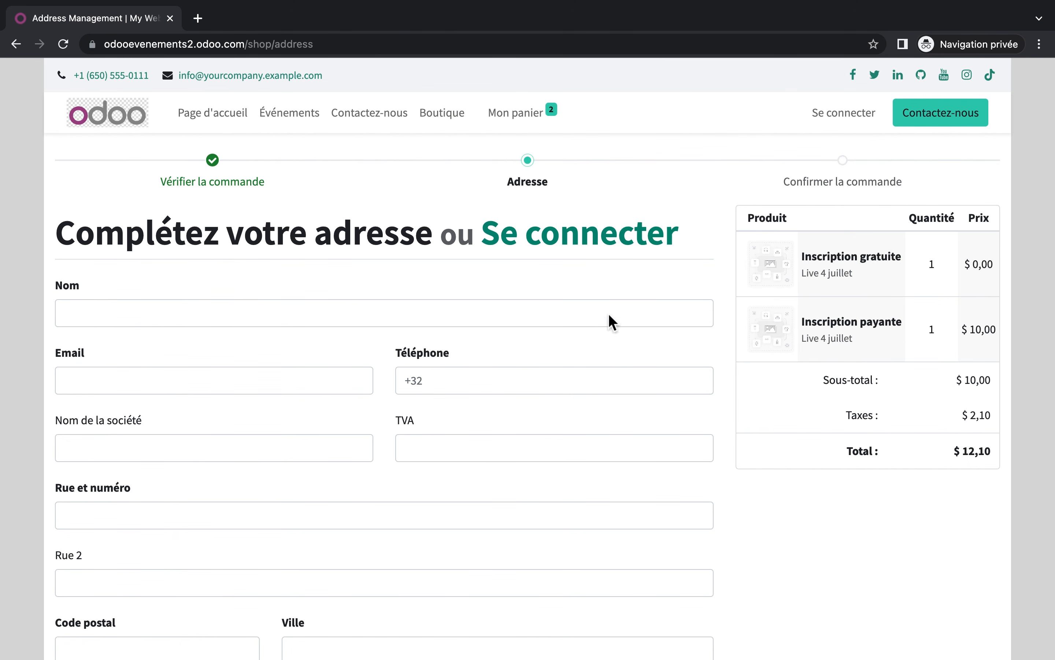
Step: Look over the checkout's address form and close the private browsing page
{"action": "scroll", "coordinate": [601, 493], "scroll_direction": "down", "scroll_amount": 3}
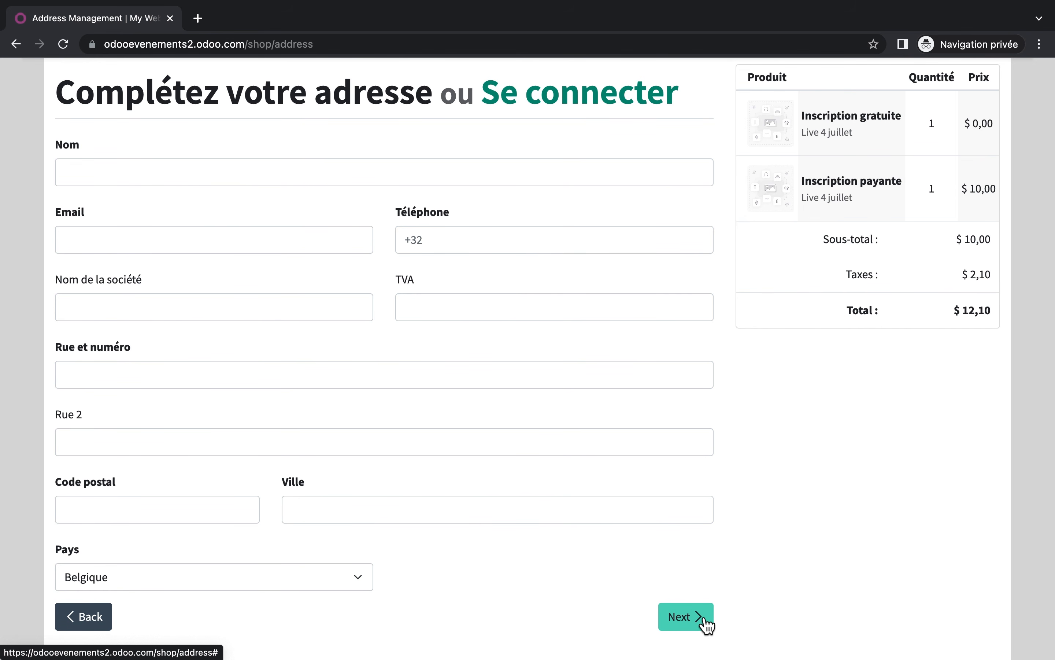
{"action": "left_click", "coordinate": [686, 616]}
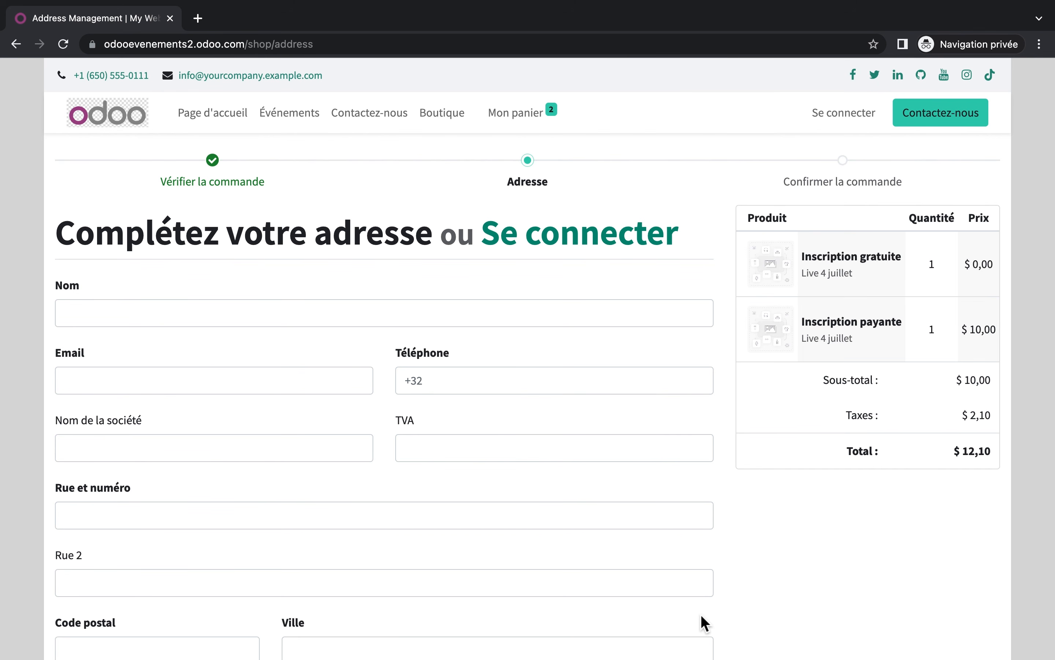
{"action": "left_click", "coordinate": [170, 18]}
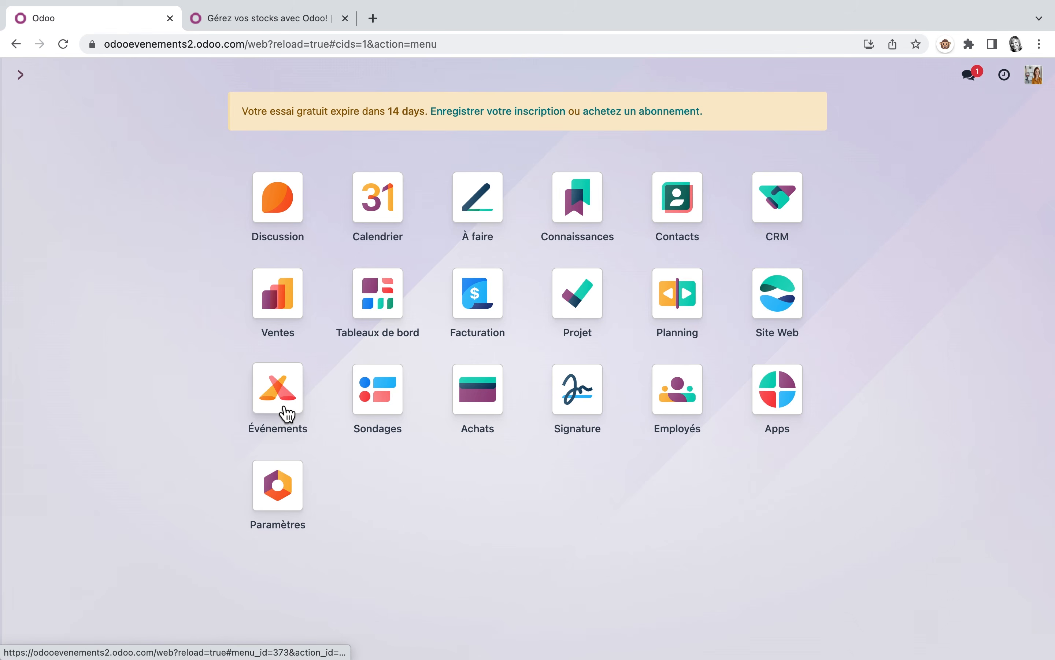
Step: Examine the participant list of the Live 4 juillet event and the notification e-mail received in Gmail
{"action": "left_click", "coordinate": [282, 412]}
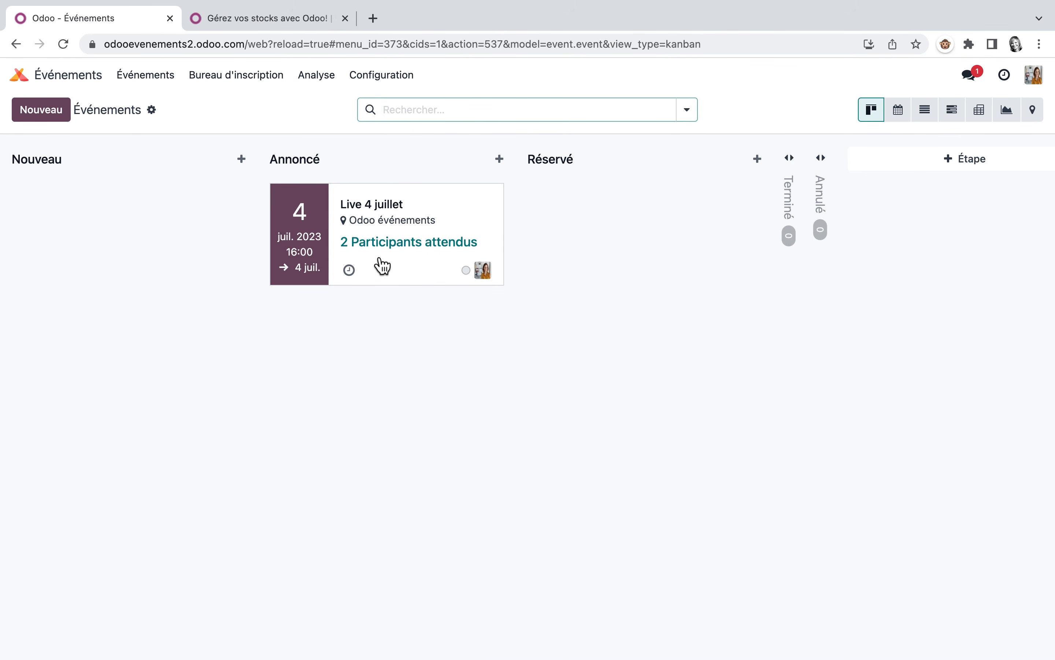
{"action": "left_click", "coordinate": [399, 210]}
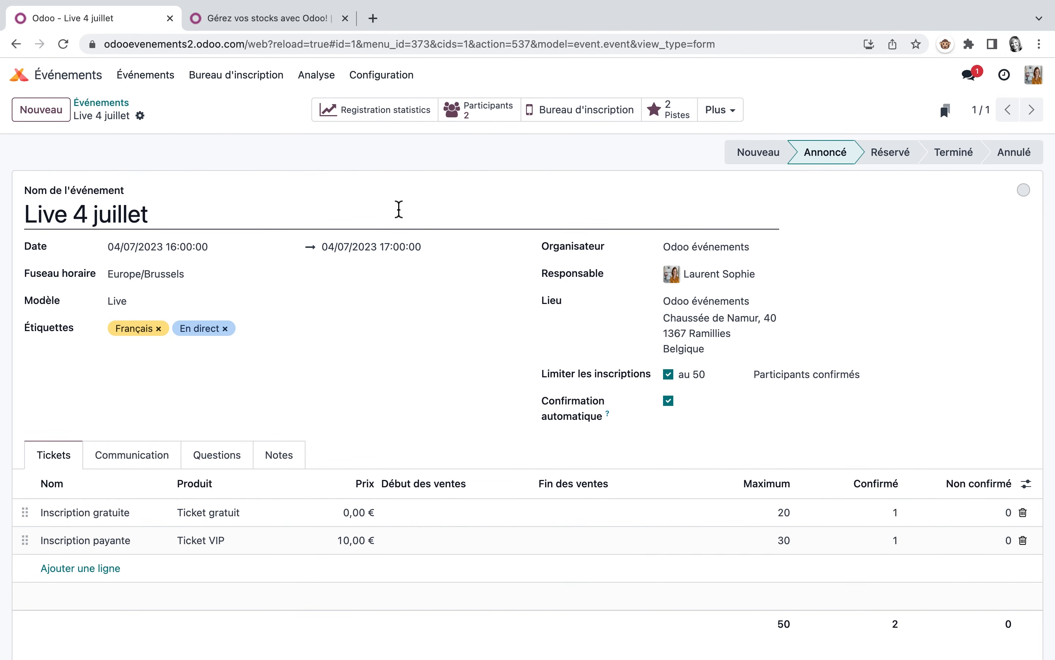
{"action": "left_click", "coordinate": [488, 108]}
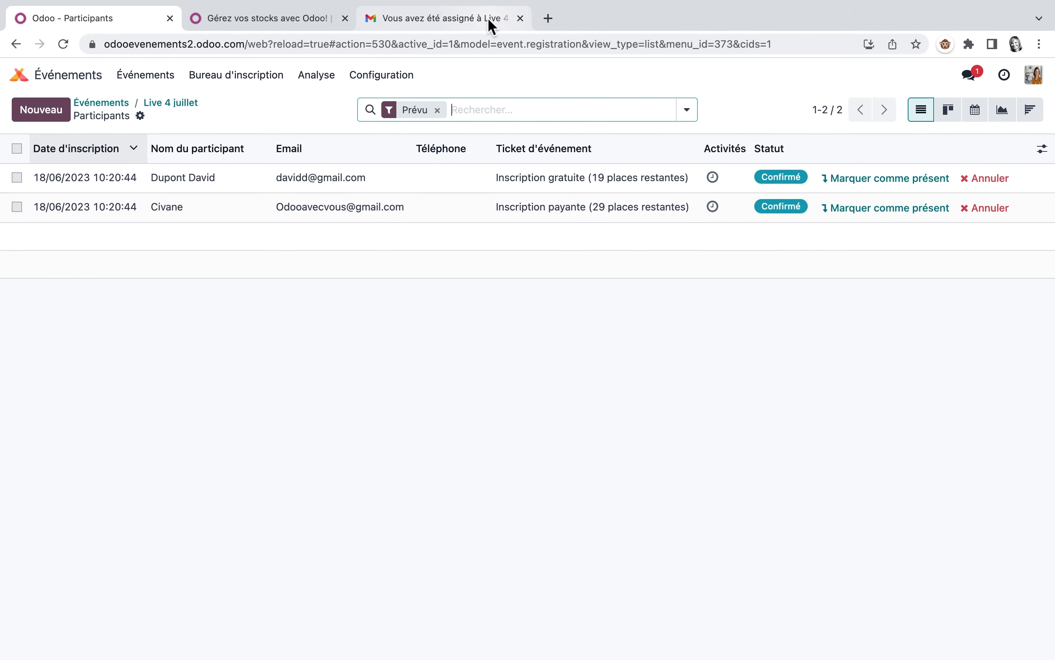
{"action": "left_click", "coordinate": [488, 19]}
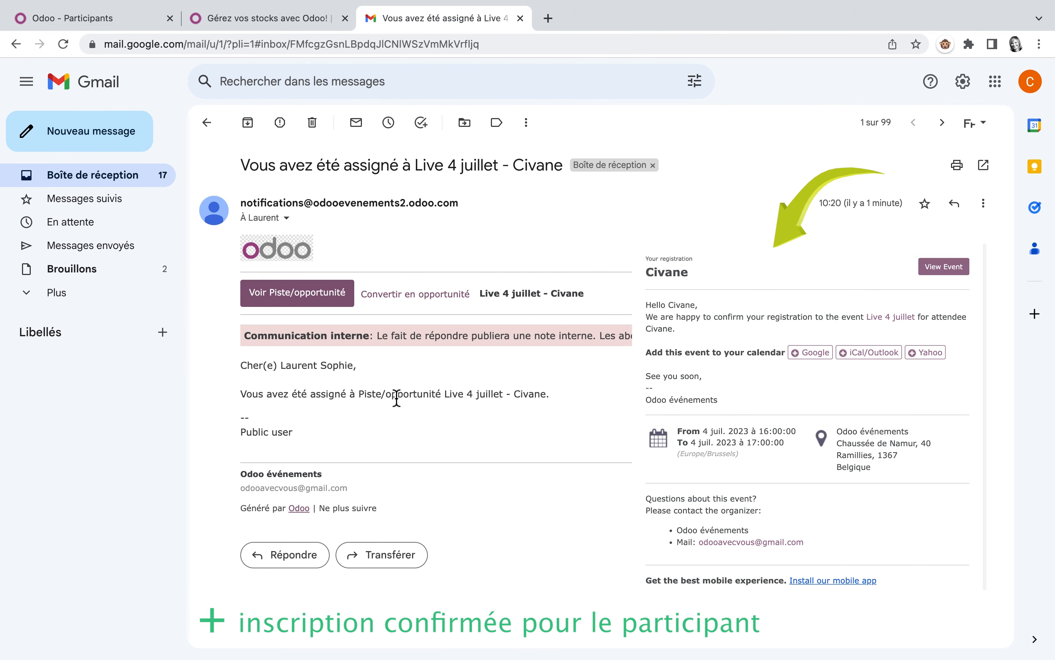
Step: Return to the Live 4 juillet event in Odoo and display its scheduled communications
{"action": "left_click", "coordinate": [121, 17]}
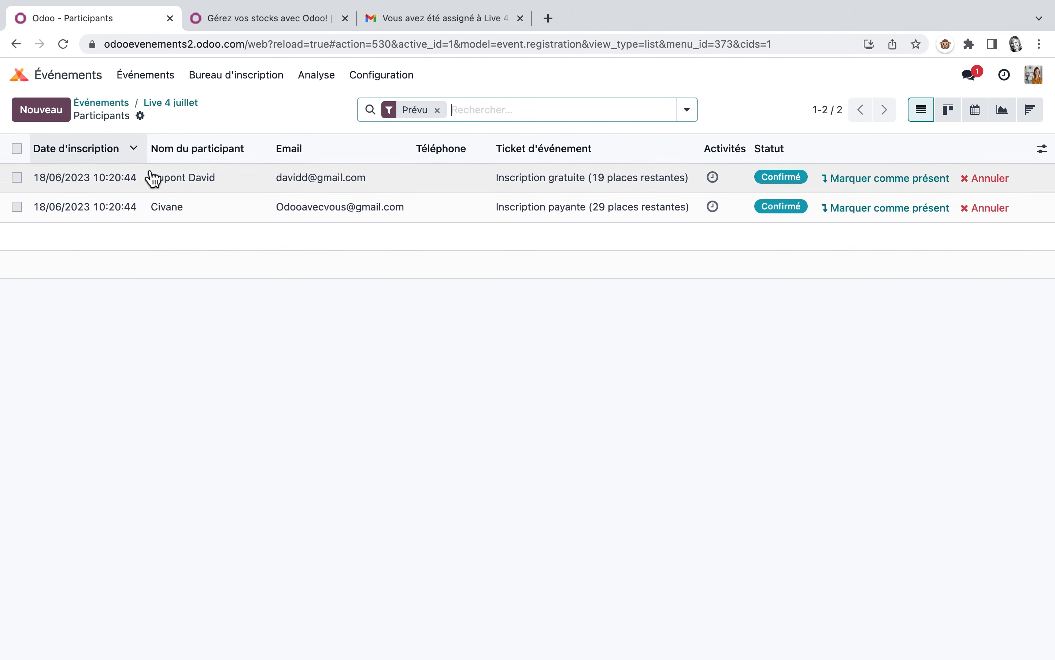
{"action": "left_click", "coordinate": [101, 104]}
{"action": "left_click", "coordinate": [408, 266]}
{"action": "left_click", "coordinate": [156, 462]}
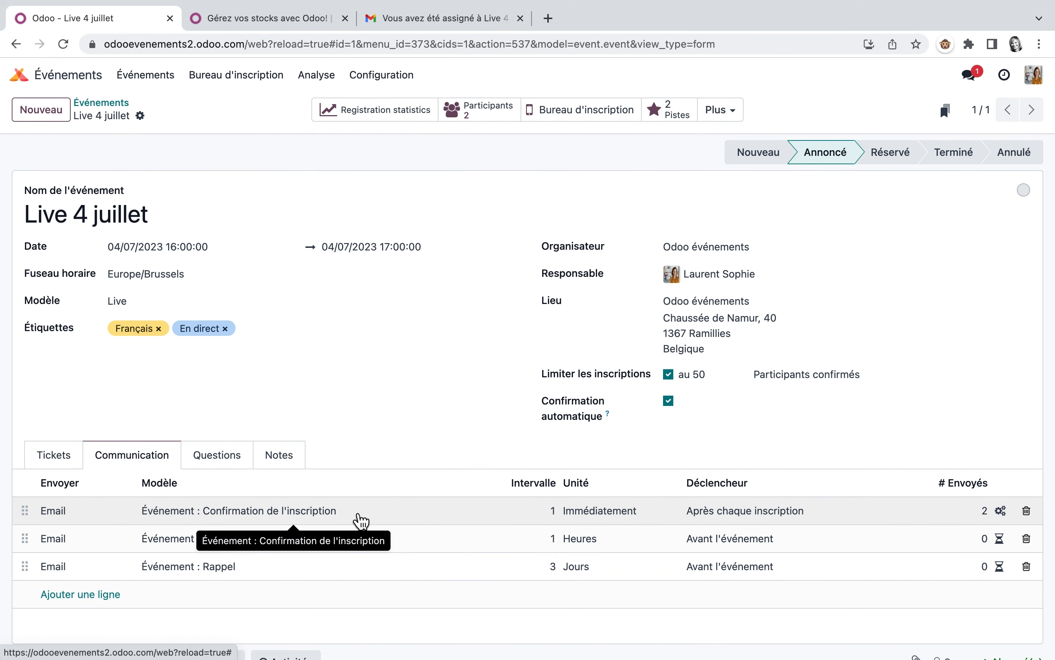
Step: Open the Événement : Confirmation de l'inscription e-mail template from the scheduled communications and read through its content
{"action": "left_click", "coordinate": [361, 520]}
{"action": "left_click", "coordinate": [440, 513]}
{"action": "scroll", "coordinate": [439, 513], "scroll_direction": "down", "scroll_amount": 2}
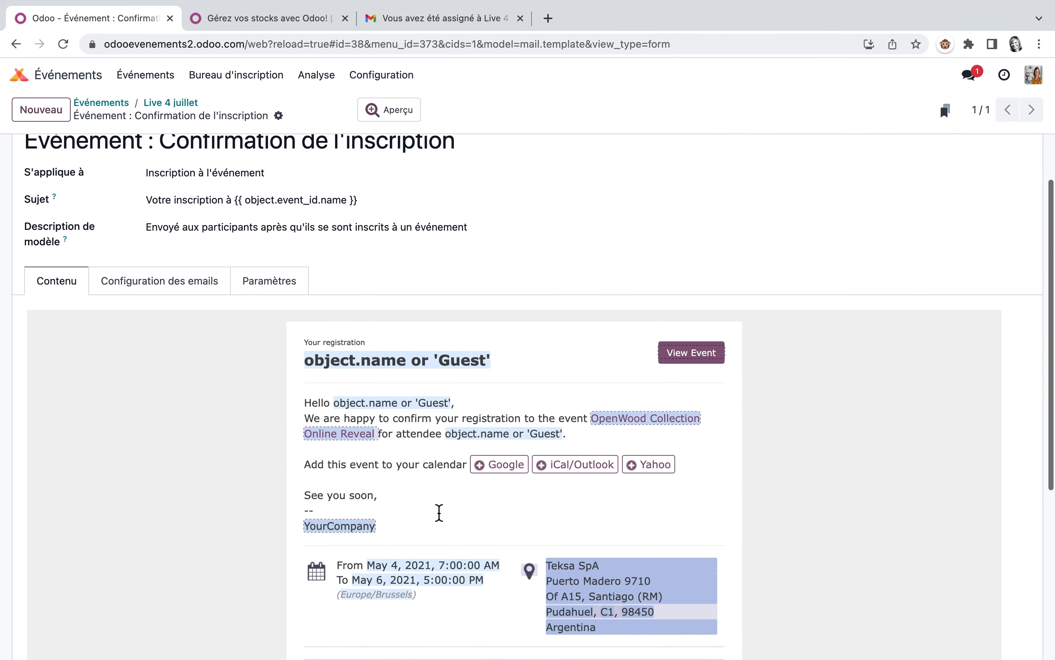
{"action": "scroll", "coordinate": [439, 513], "scroll_direction": "down", "scroll_amount": 2}
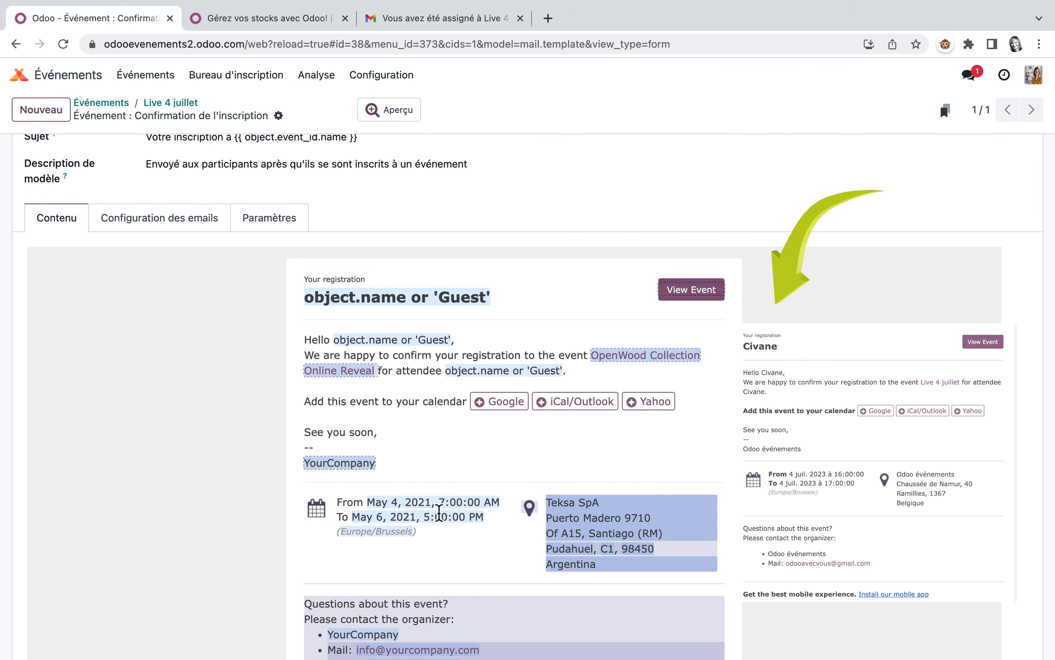
{"action": "scroll", "coordinate": [439, 513], "scroll_direction": "down", "scroll_amount": 1}
{"action": "left_click_drag", "start_coordinate": [411, 318], "coordinate": [528, 324]}
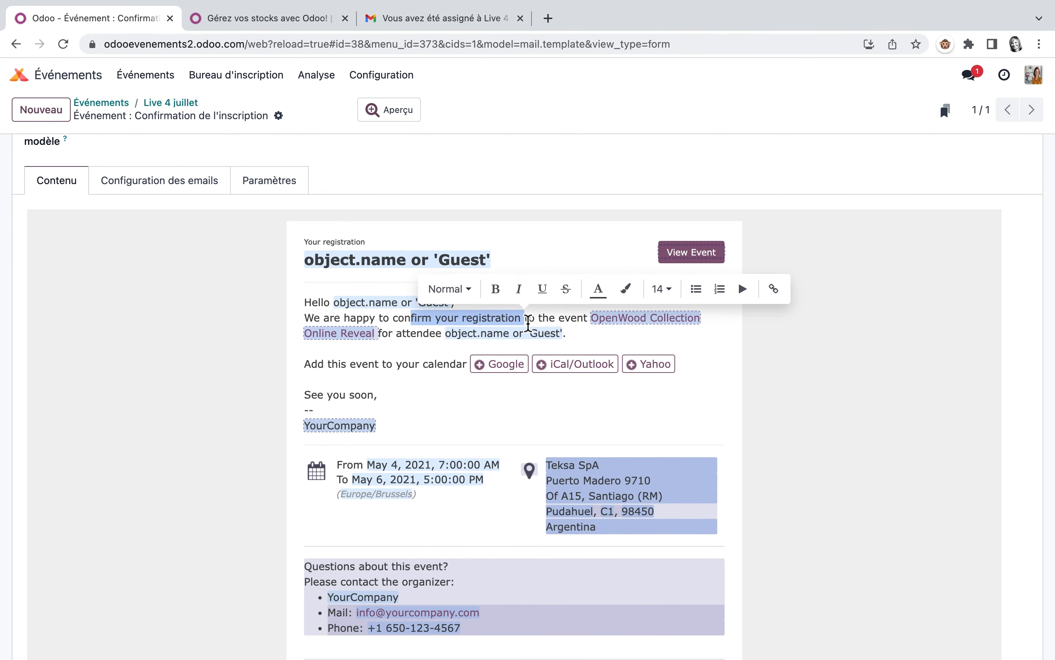
{"action": "left_click", "coordinate": [502, 323]}
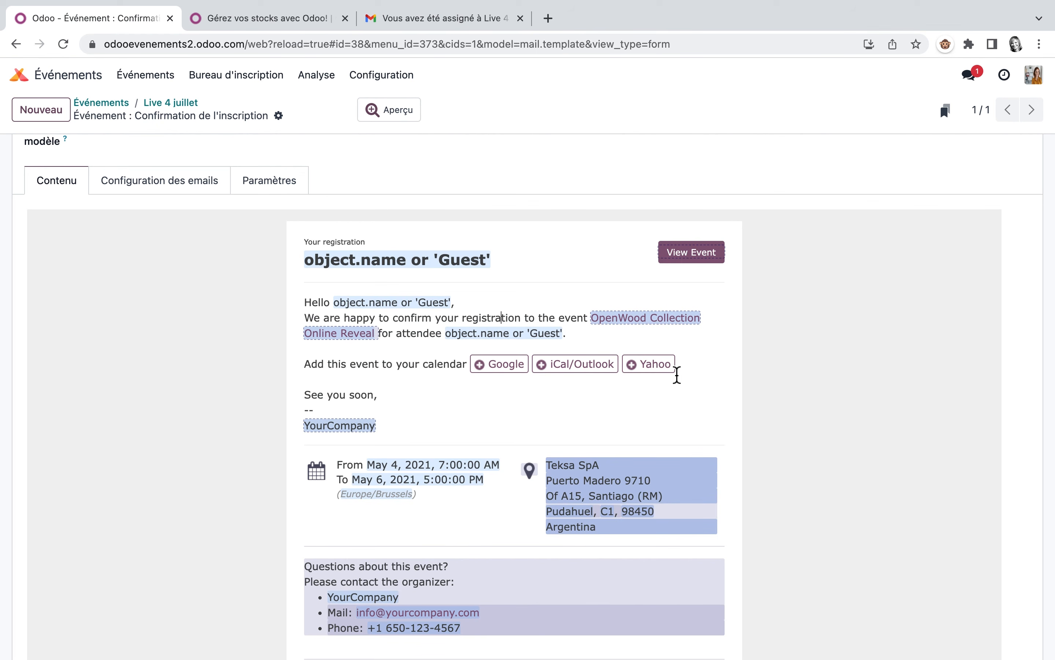
Step: Return to the Live 4 juillet event and display the leads generated from its registrations
{"action": "left_click", "coordinate": [125, 103]}
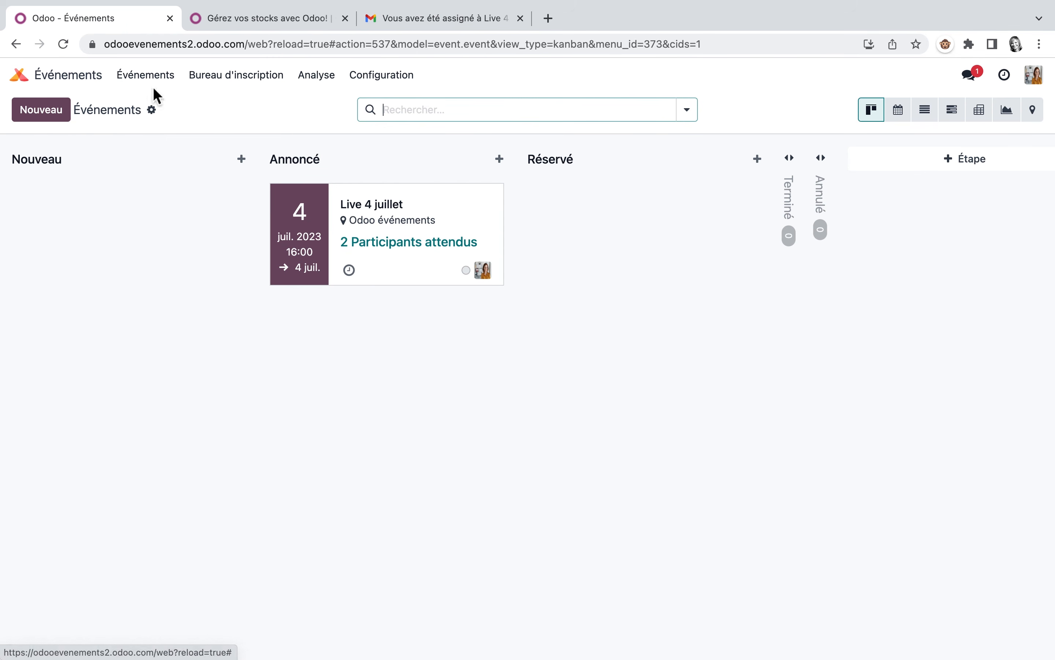
{"action": "left_click", "coordinate": [373, 207]}
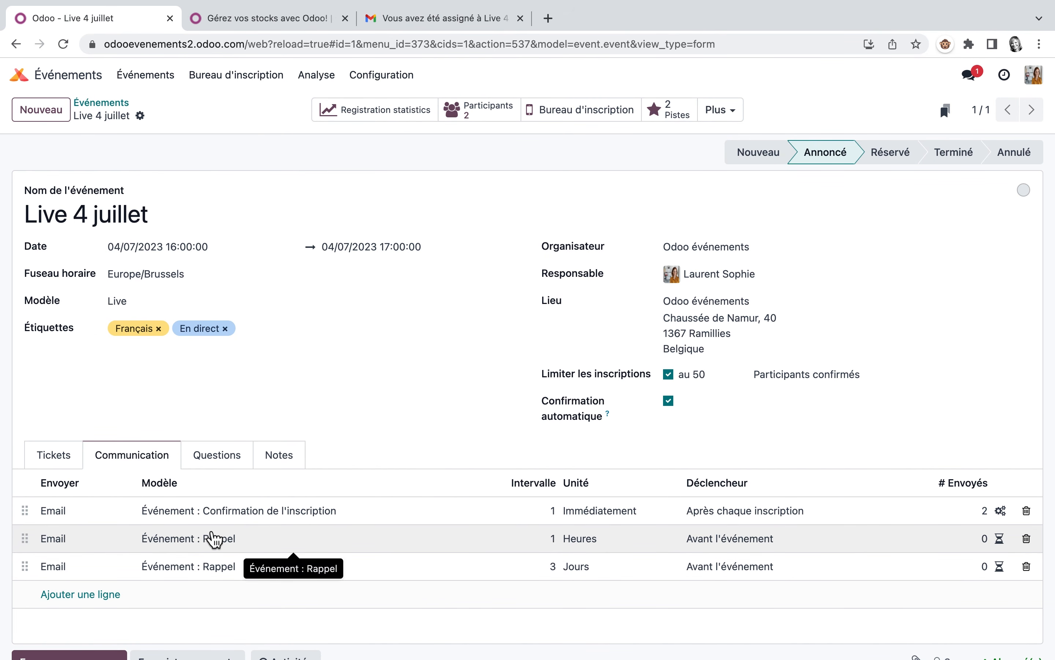
{"action": "left_click", "coordinate": [670, 109]}
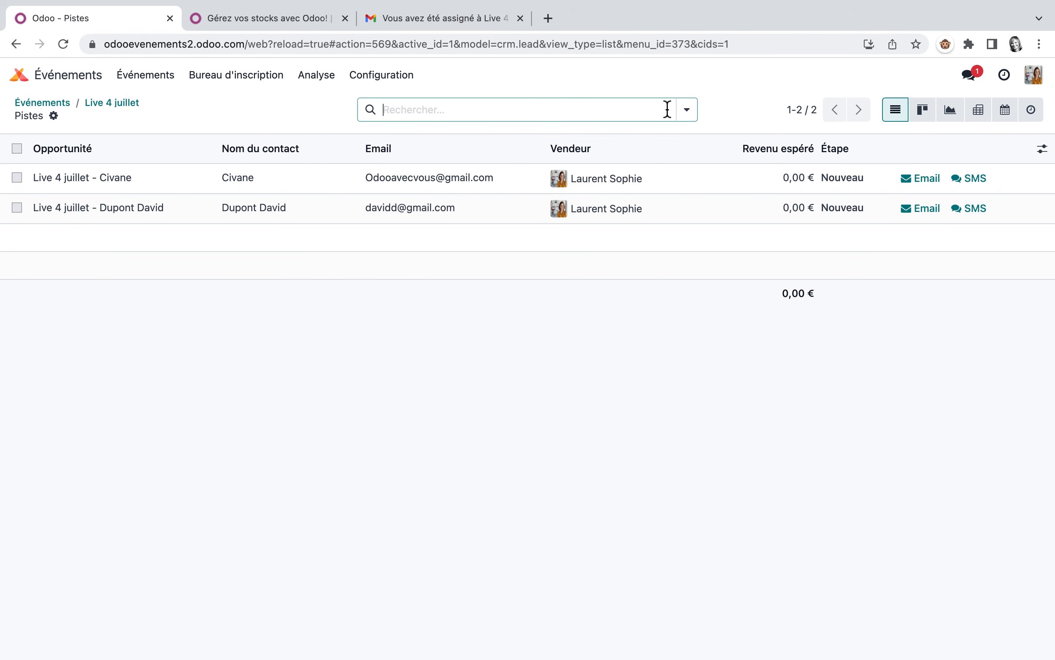
Step: Convert the free-ticket participant's Live 4 juillet lead in CRM into an opportunity, creating a new customer
{"action": "left_click", "coordinate": [23, 78]}
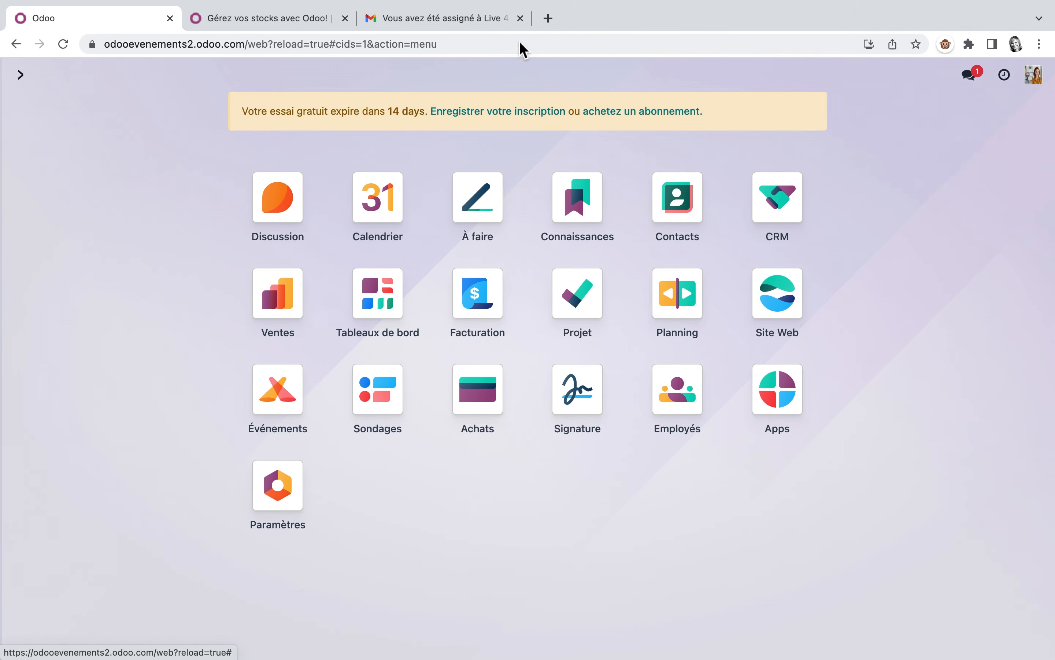
{"action": "left_click", "coordinate": [790, 223]}
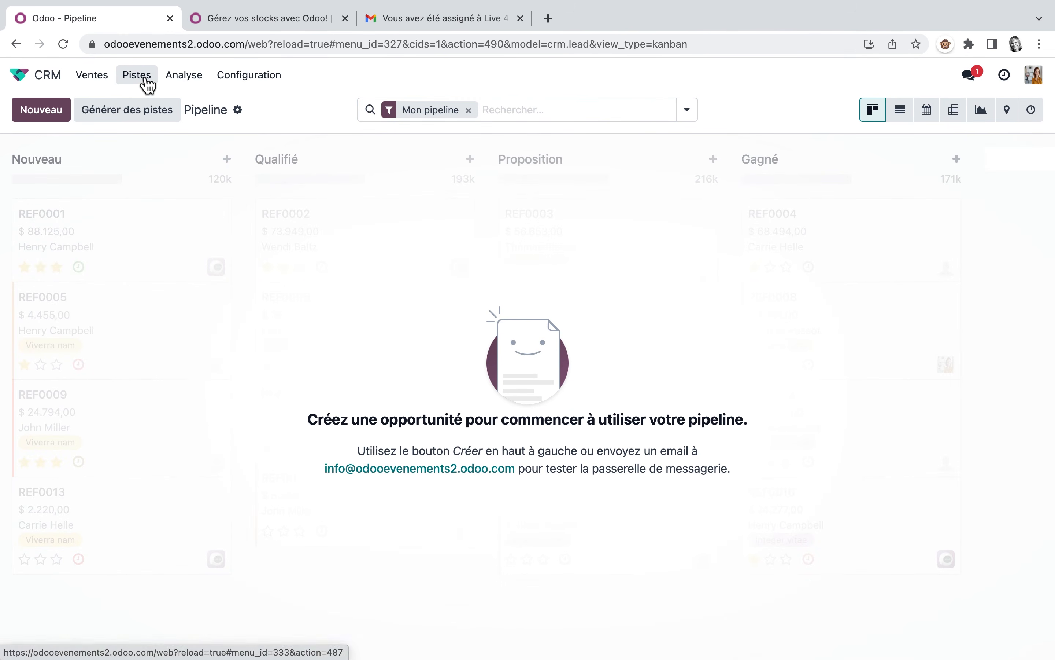
{"action": "left_click", "coordinate": [146, 81]}
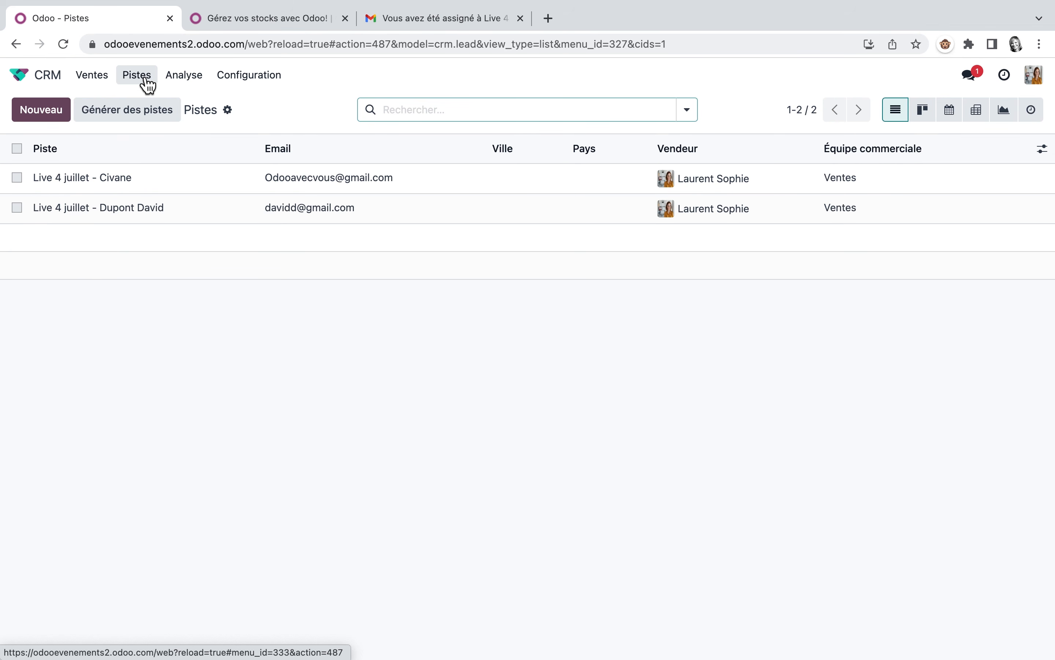
{"action": "left_click", "coordinate": [310, 209]}
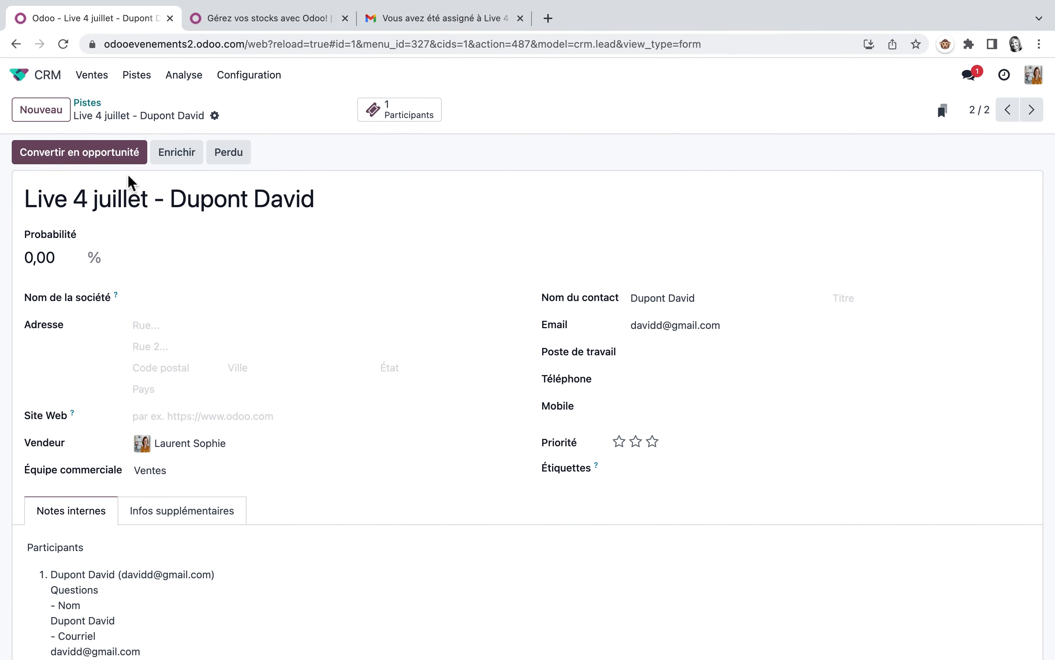
{"action": "left_click", "coordinate": [117, 161]}
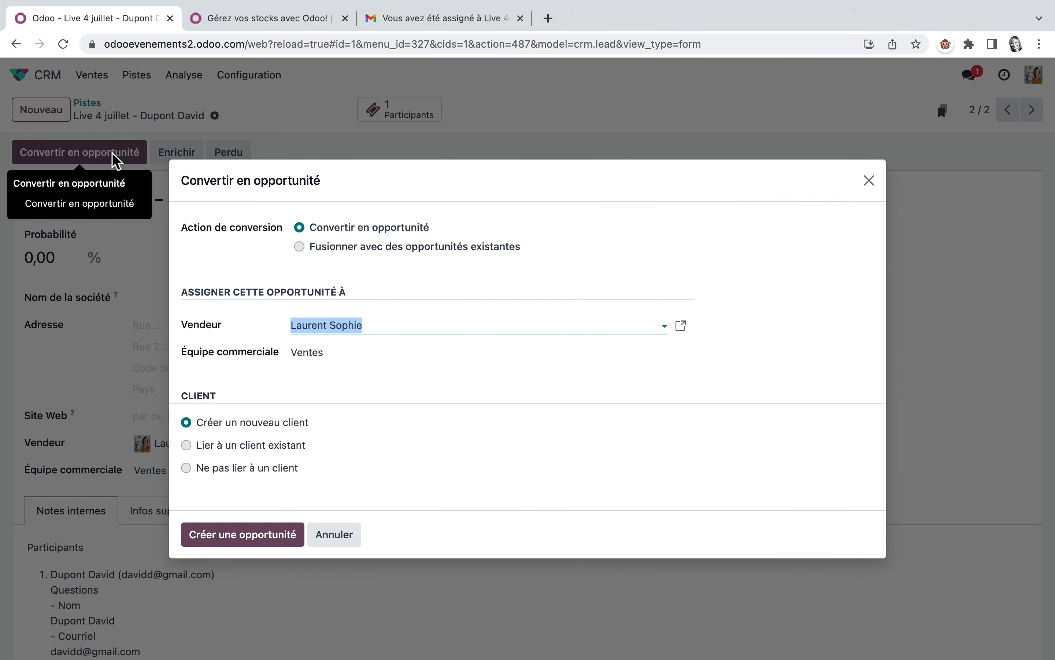
{"action": "left_click", "coordinate": [249, 536]}
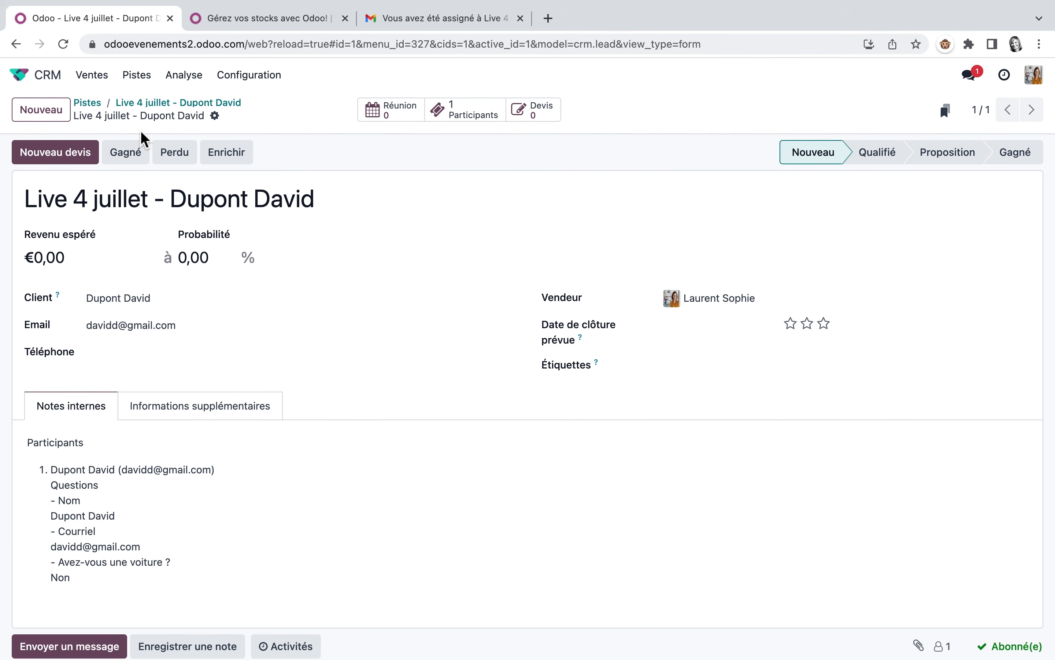
Step: Look over the remaining CRM leads, and display the sales pipeline with the converted opportunity
{"action": "left_click", "coordinate": [89, 104]}
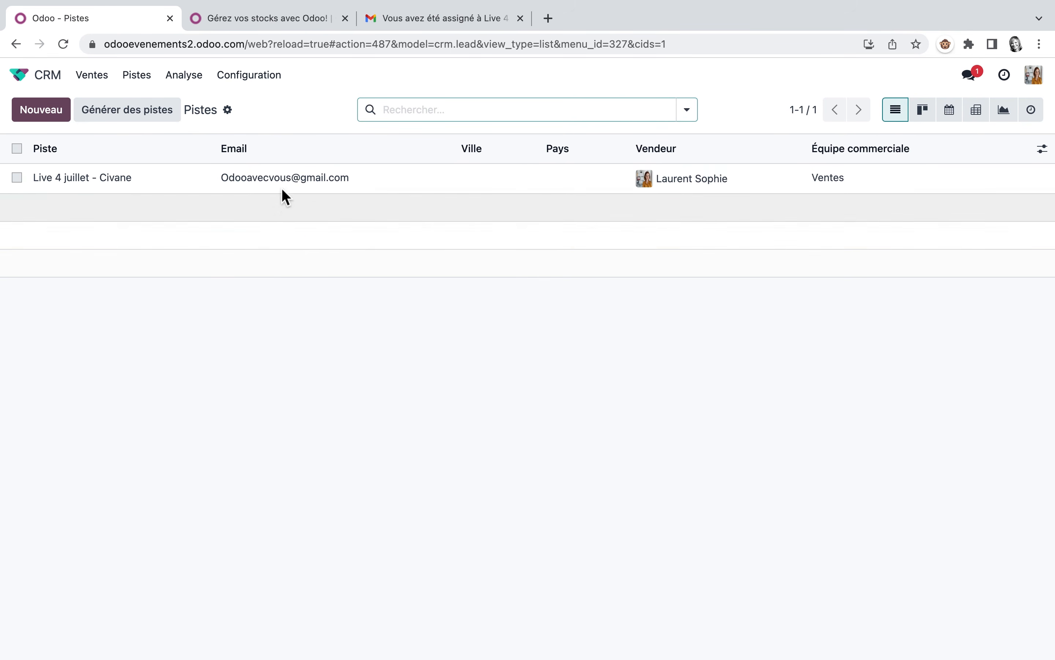
{"action": "left_click", "coordinate": [100, 78]}
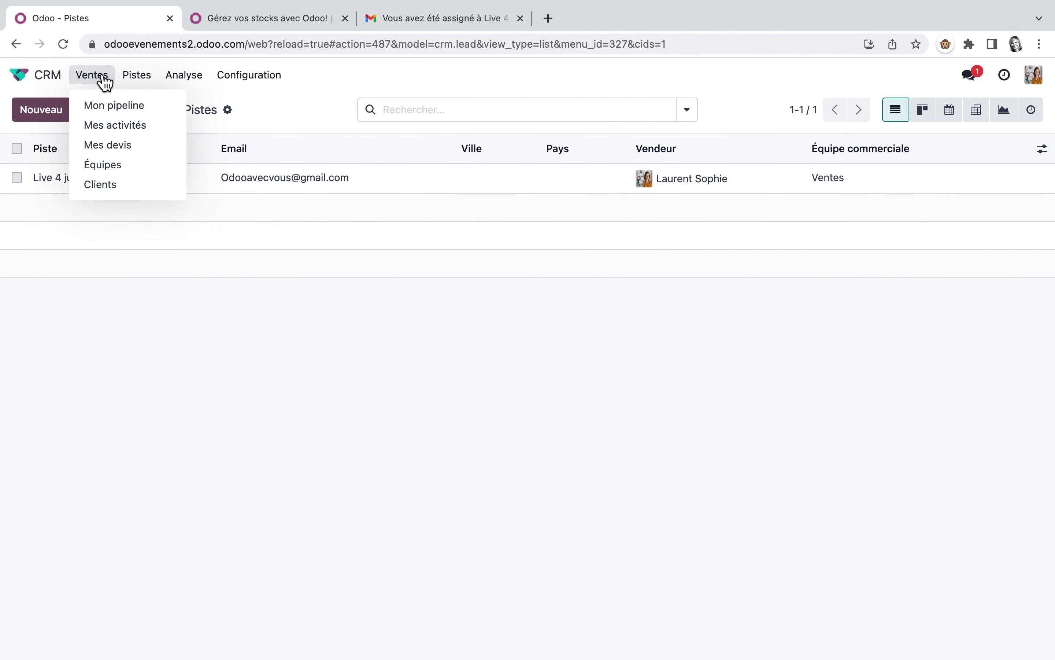
{"action": "left_click", "coordinate": [109, 105]}
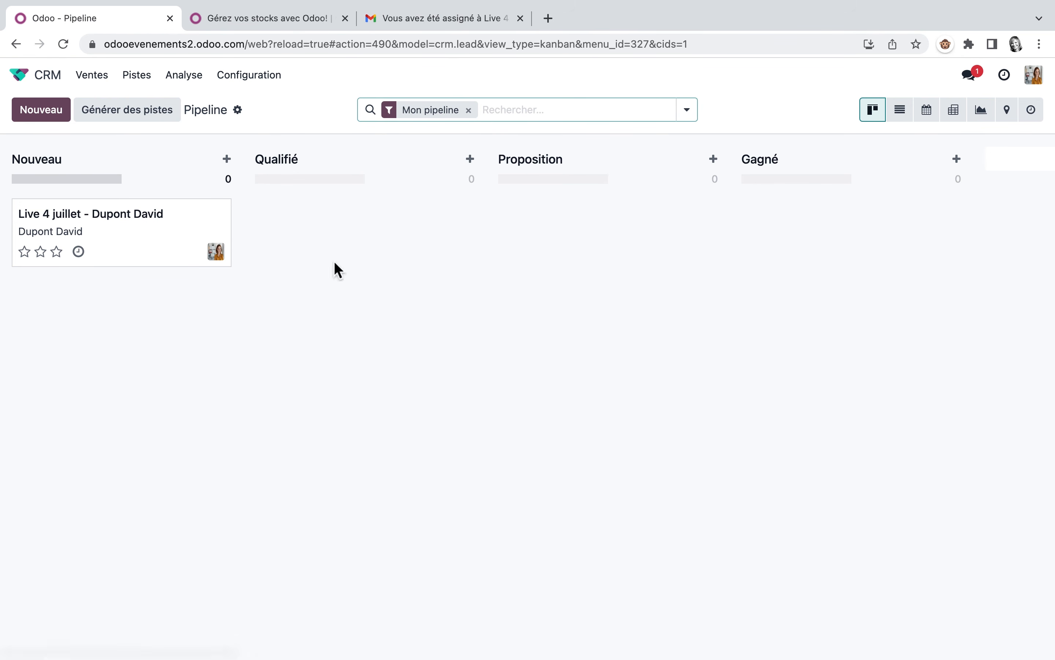
Step: Remove the Mes devis filter from the quotations in Ventes and examine the public user's quotation for the event tickets
{"action": "left_click", "coordinate": [19, 75]}
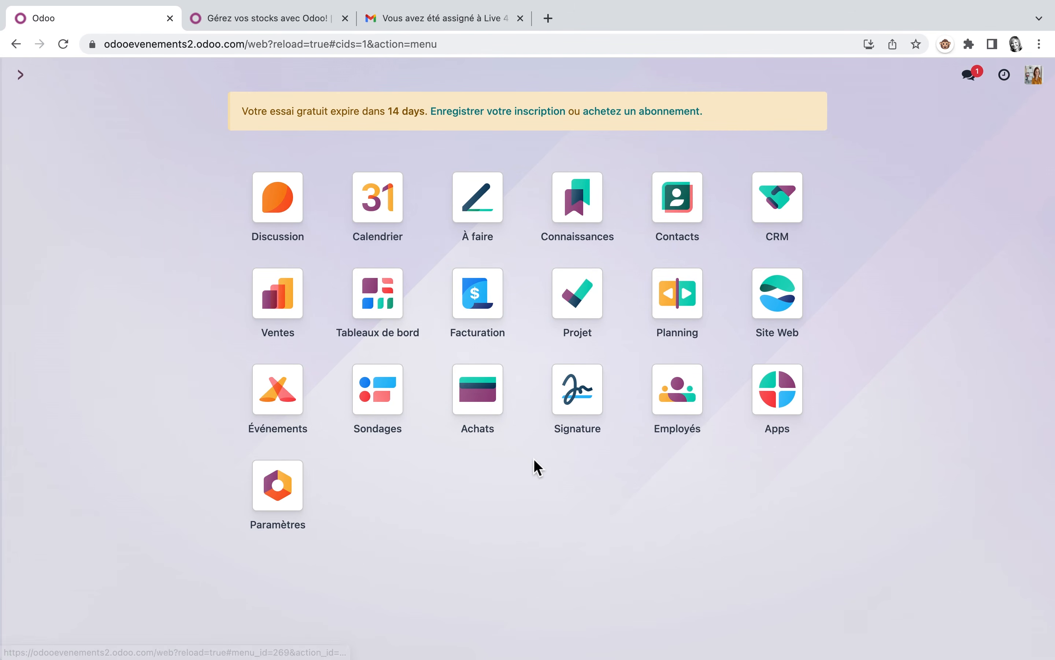
{"action": "left_click", "coordinate": [289, 308]}
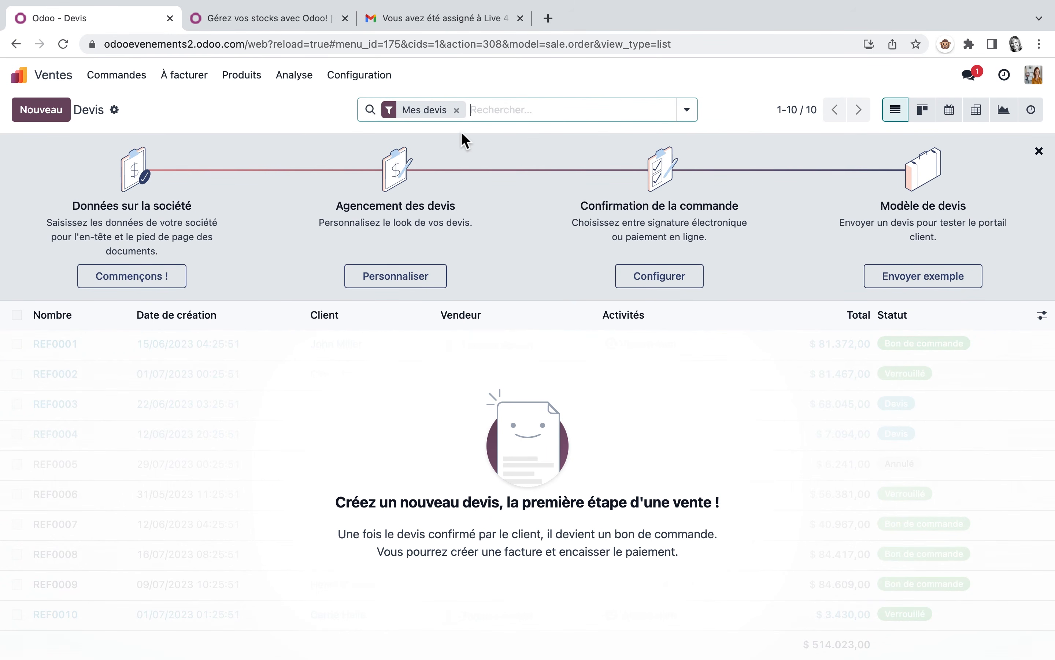
{"action": "left_click", "coordinate": [457, 110]}
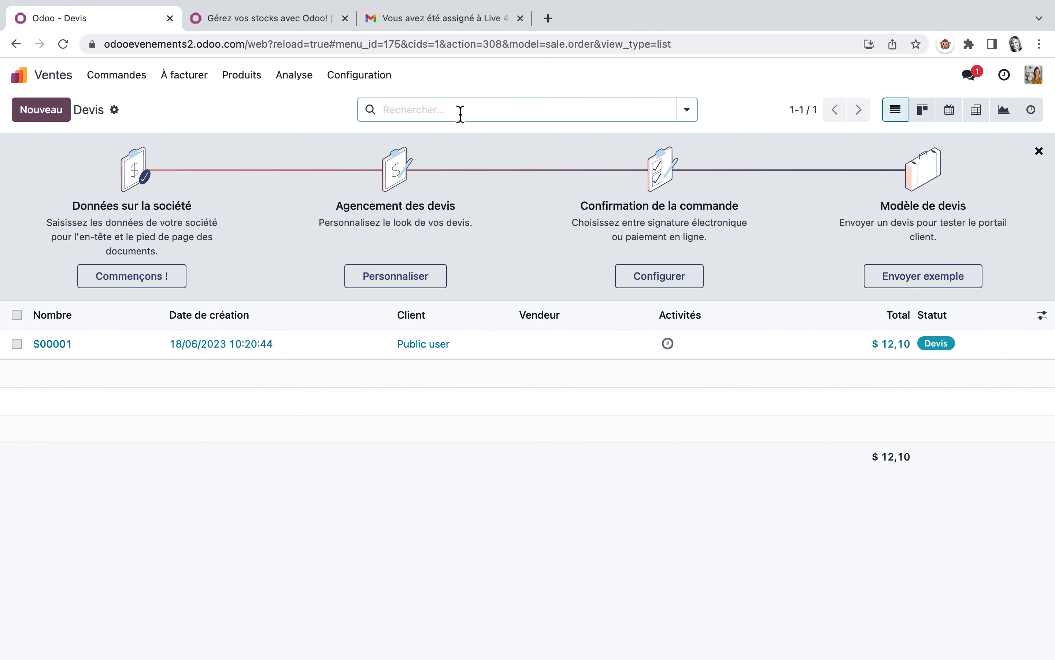
{"action": "left_click", "coordinate": [280, 353]}
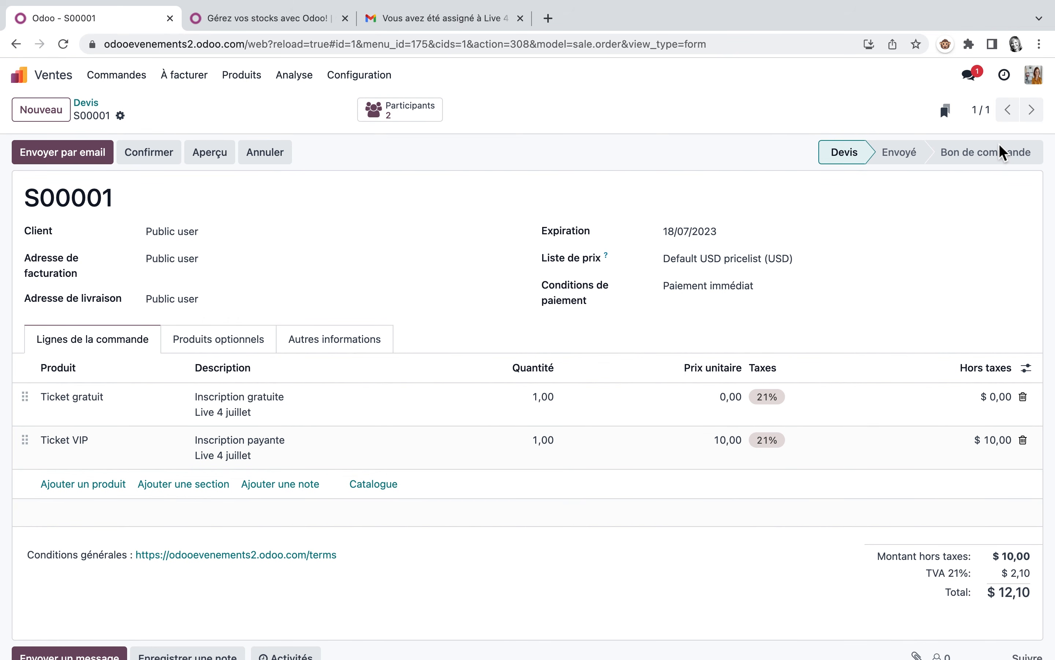
Step: Reopen the Live 4 juillet event in Événements and check its ticket figures and total sales
{"action": "left_click", "coordinate": [20, 76]}
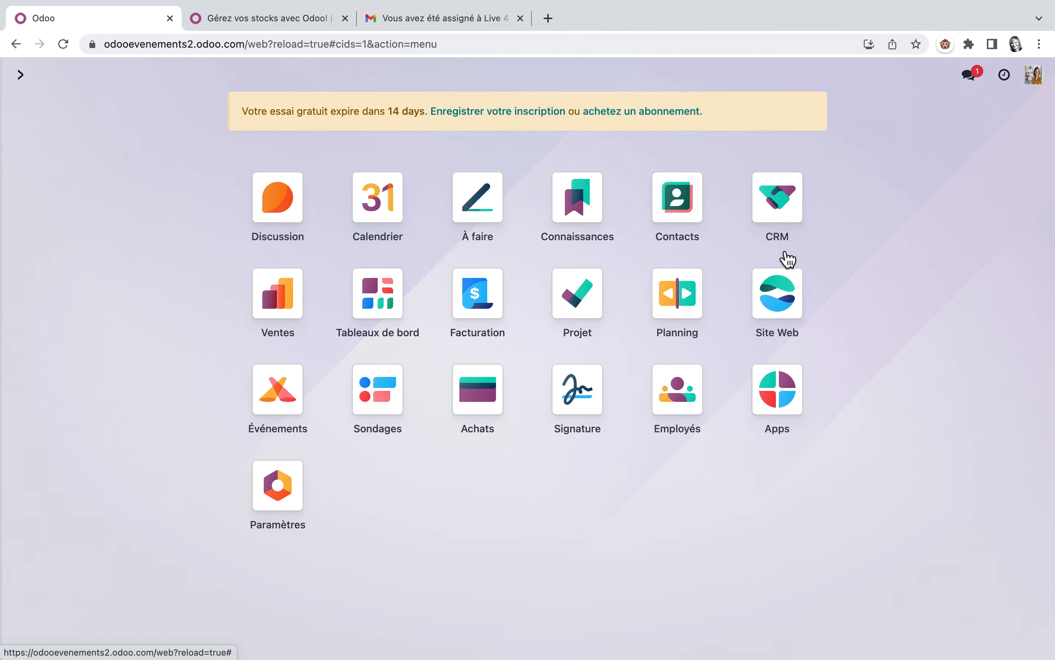
{"action": "left_click", "coordinate": [278, 389]}
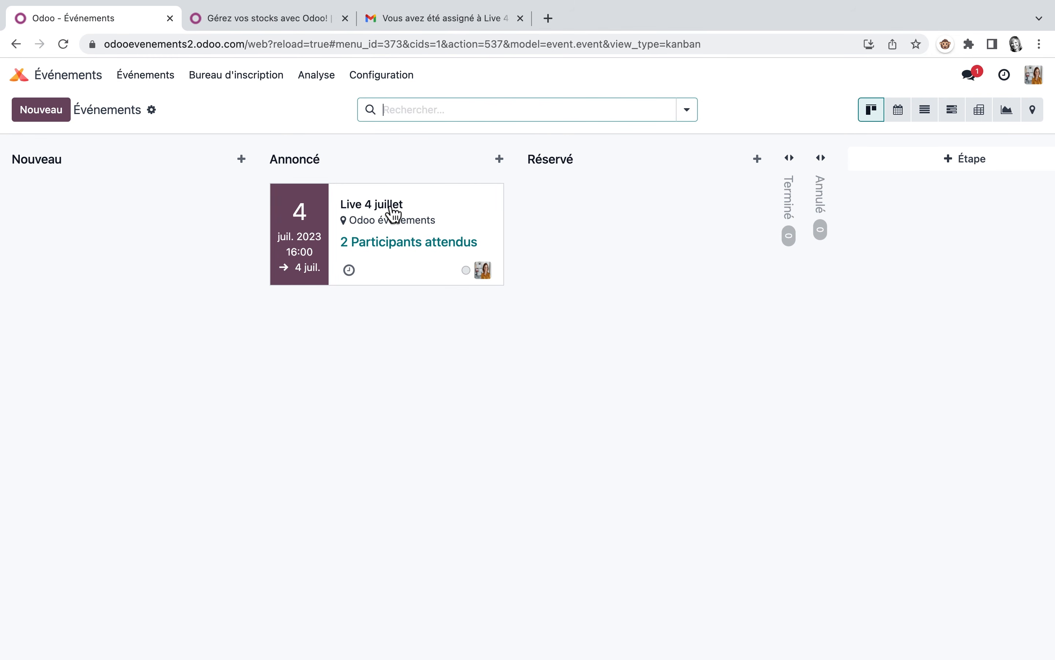
{"action": "left_click", "coordinate": [390, 211]}
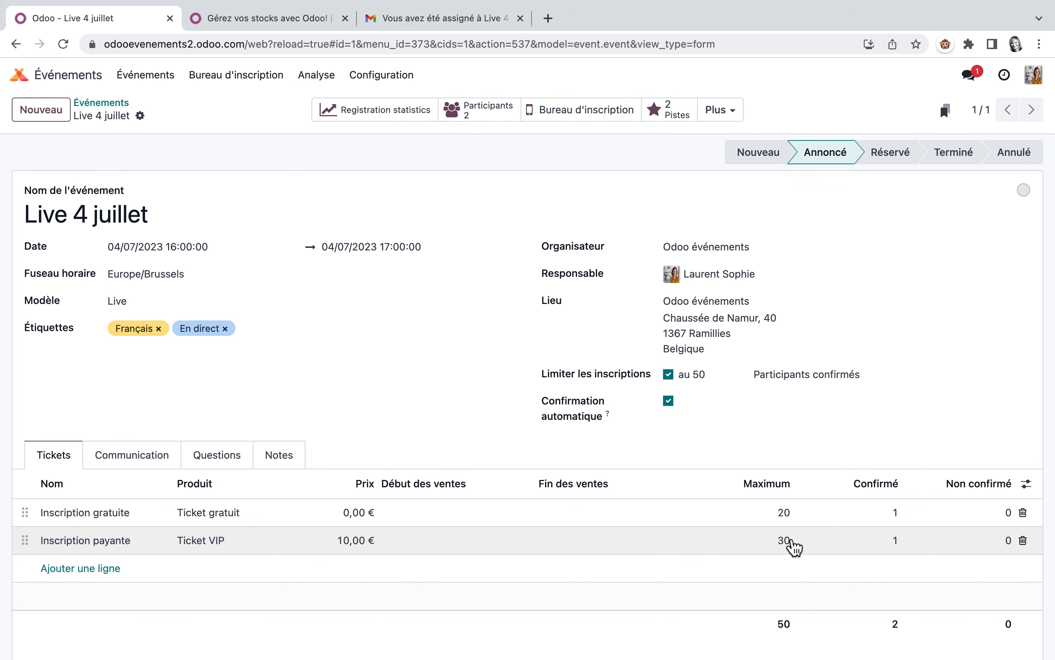
{"action": "left_click", "coordinate": [737, 117]}
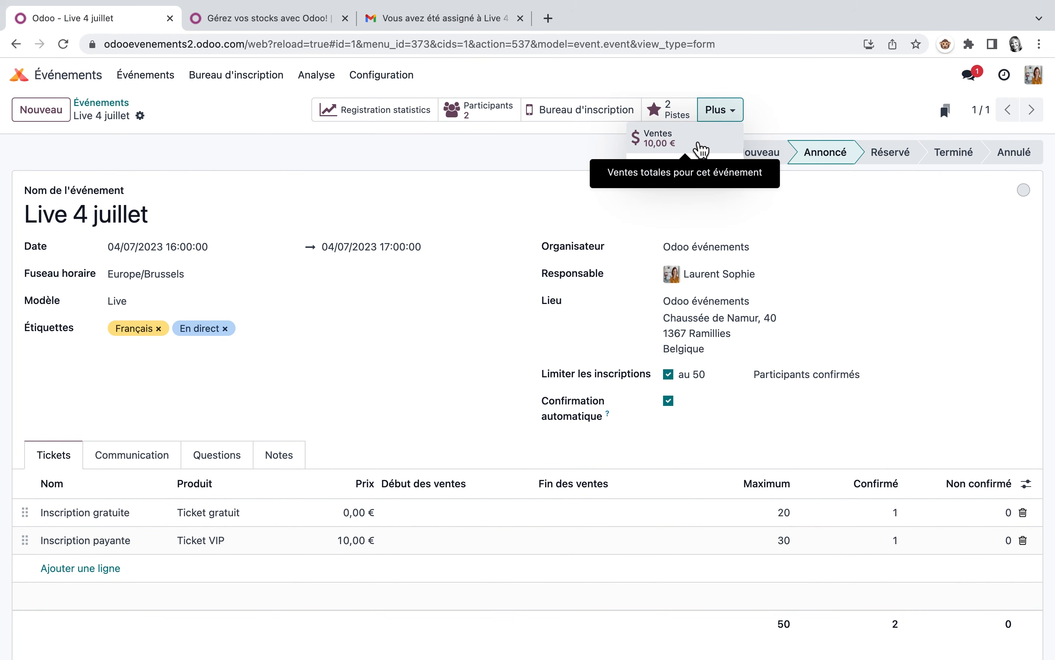
Step: Mark the participant with the free registration as Présent through the Live 4 juillet registration desk
{"action": "left_click", "coordinate": [586, 113]}
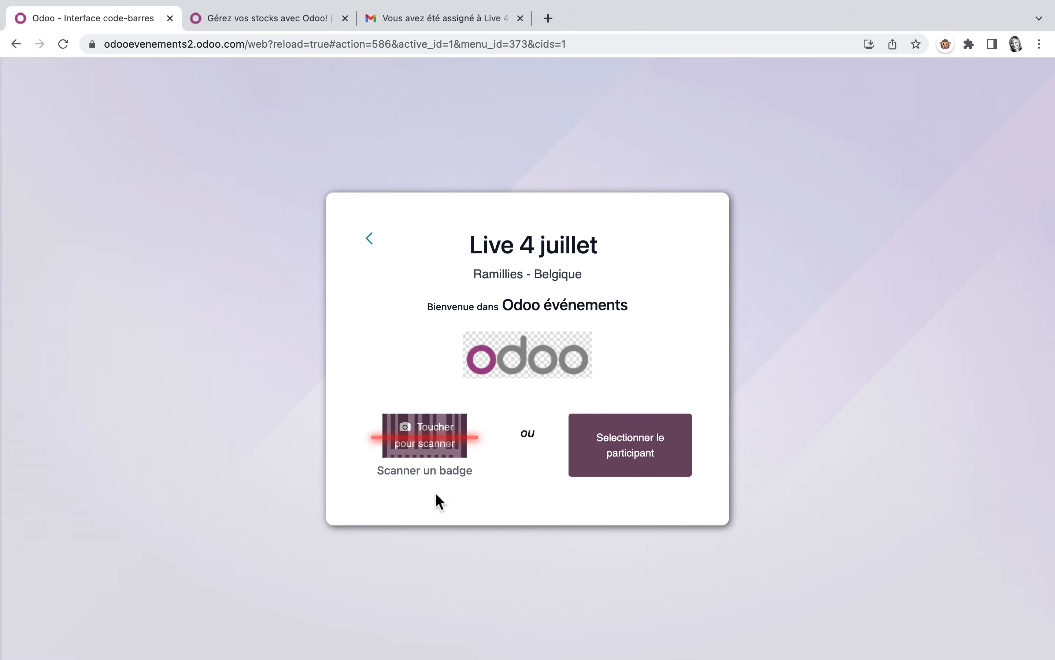
{"action": "left_click", "coordinate": [639, 461]}
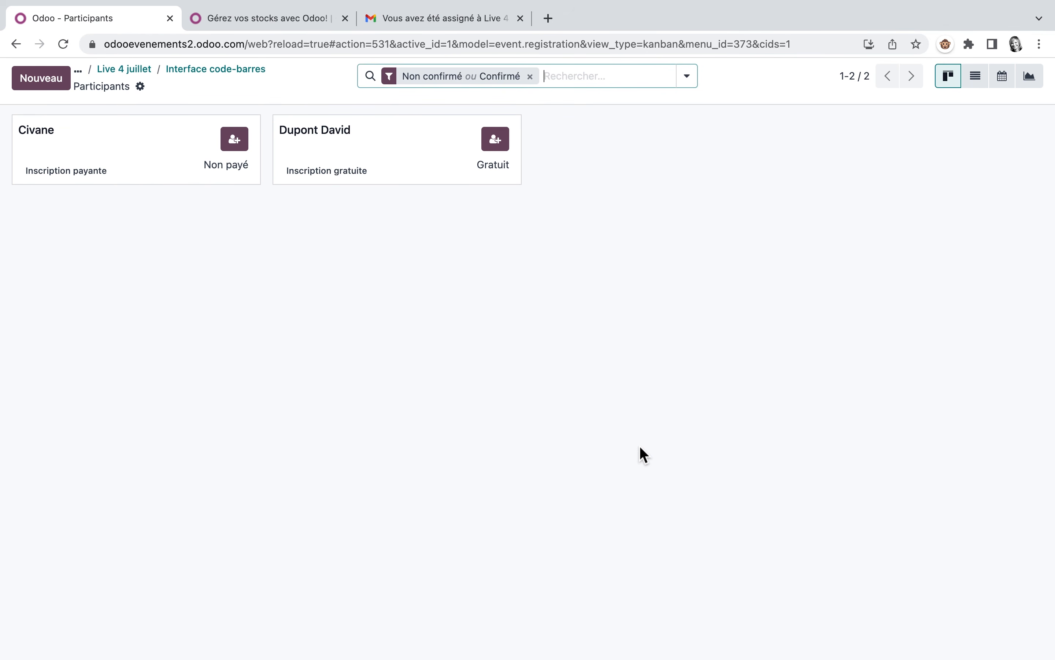
{"action": "left_click", "coordinate": [354, 143]}
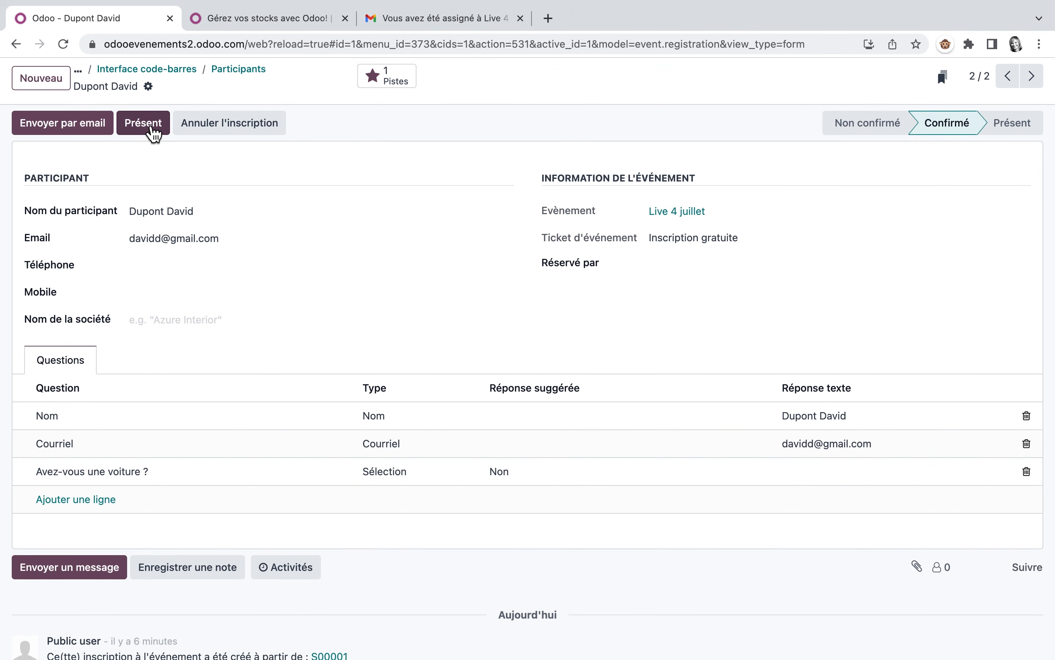
{"action": "left_click", "coordinate": [152, 131]}
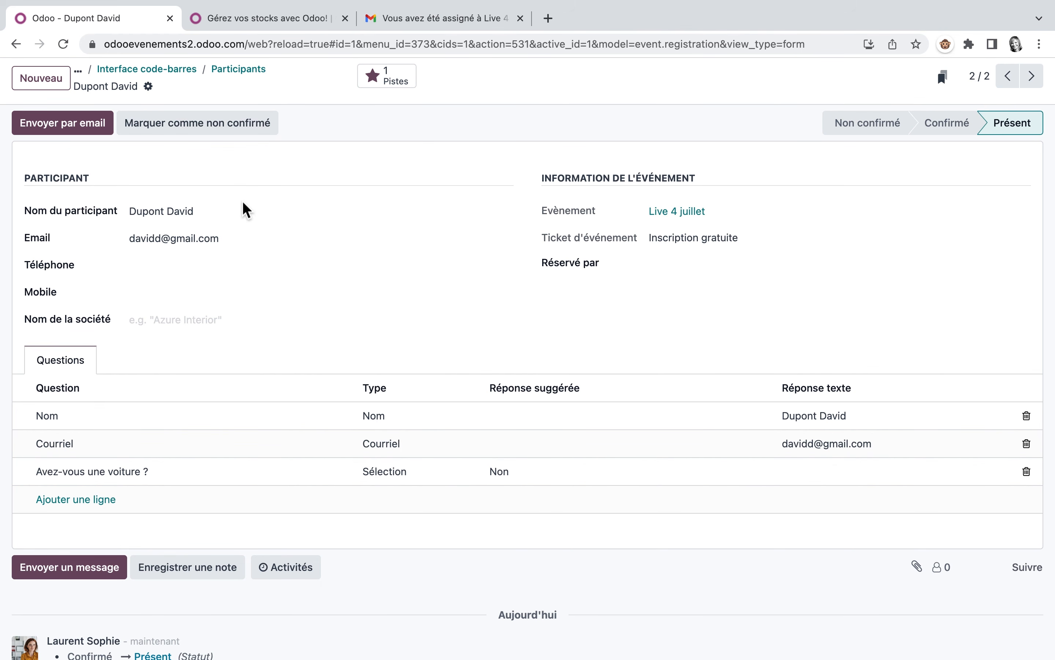
Step: Leave the registration desk, review the event's participant statuses, and open the paid-ticket participant's registration
{"action": "left_click", "coordinate": [157, 70]}
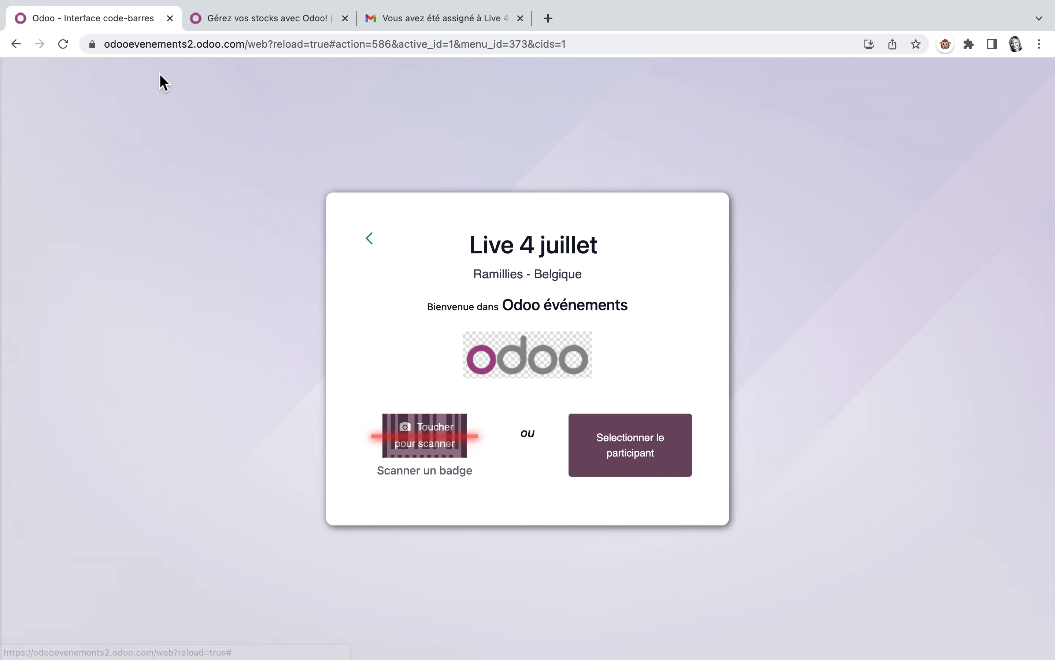
{"action": "left_click", "coordinate": [370, 239]}
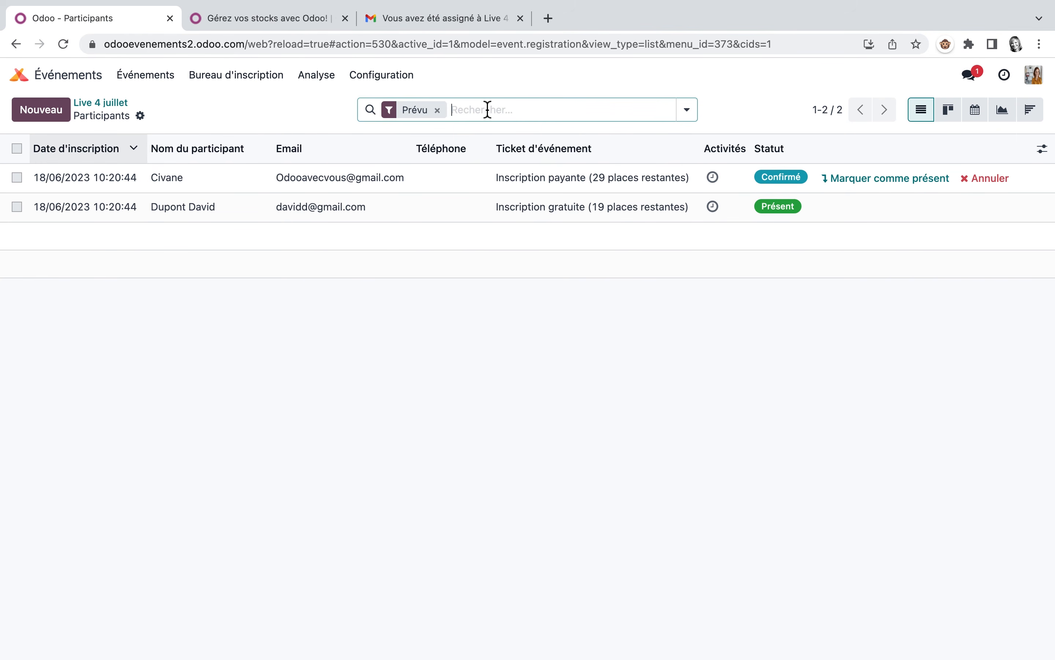
{"action": "left_click", "coordinate": [554, 179]}
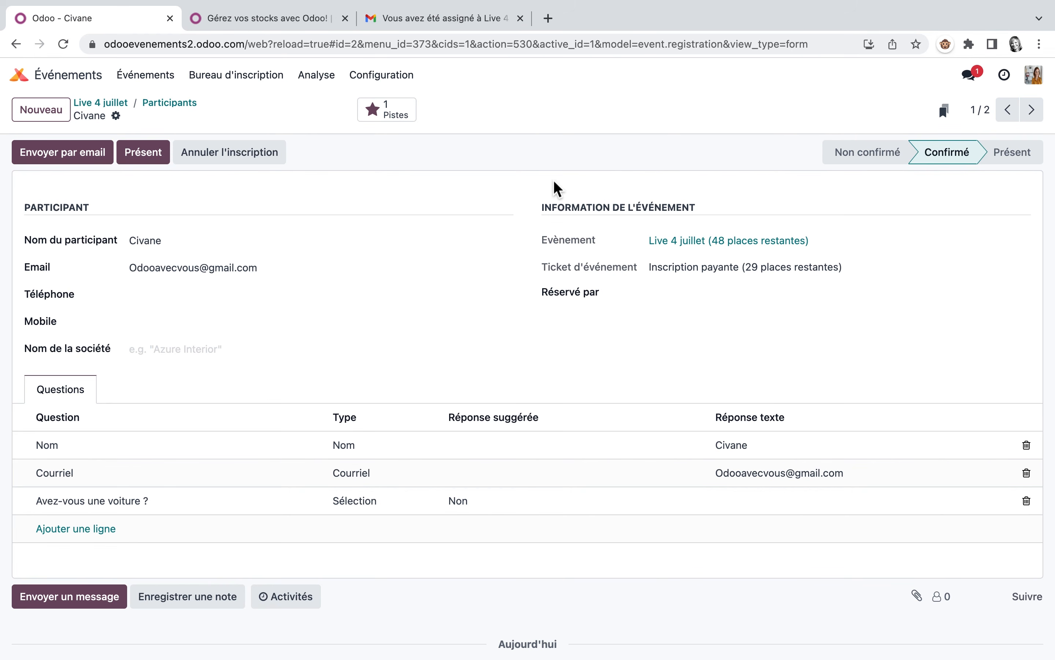
Step: Print the Live 4 juillet event's Exemple de badge pliable and look through the resulting PDF
{"action": "left_click", "coordinate": [101, 102]}
{"action": "left_click", "coordinate": [149, 110]}
{"action": "left_click", "coordinate": [218, 143]}
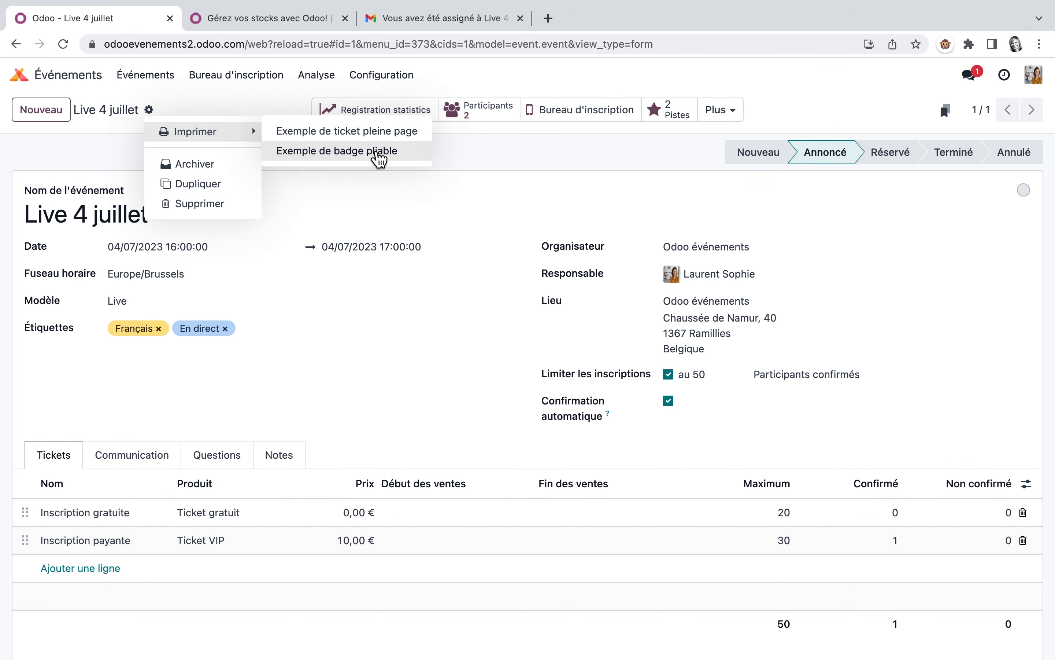
{"action": "left_click", "coordinate": [380, 155]}
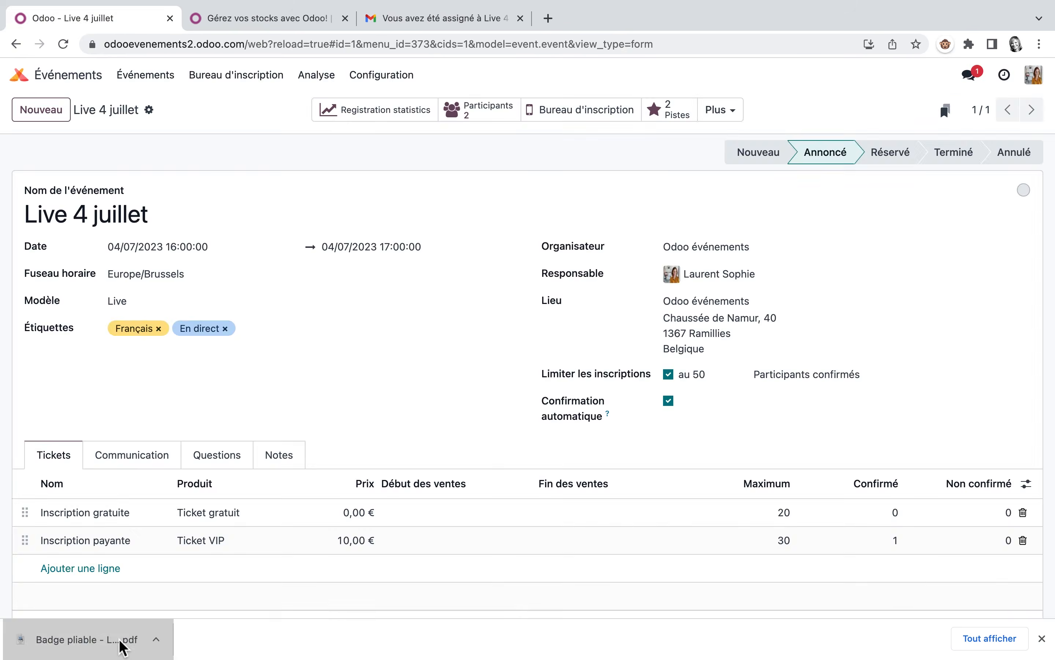
{"action": "left_click", "coordinate": [124, 646]}
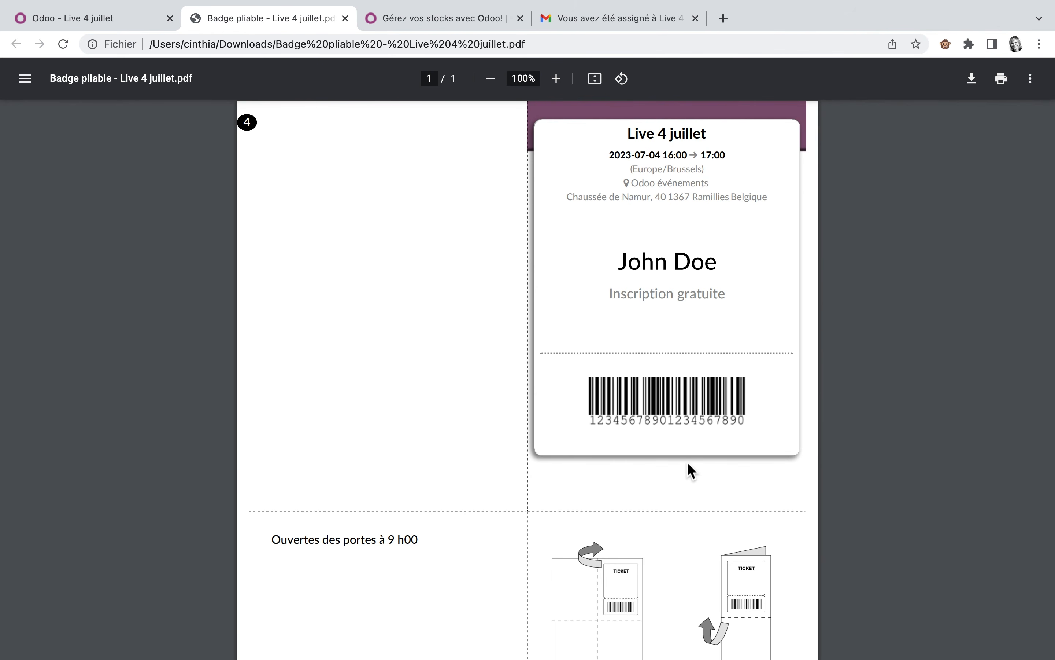
{"action": "scroll", "coordinate": [690, 487], "scroll_direction": "down", "scroll_amount": 5}
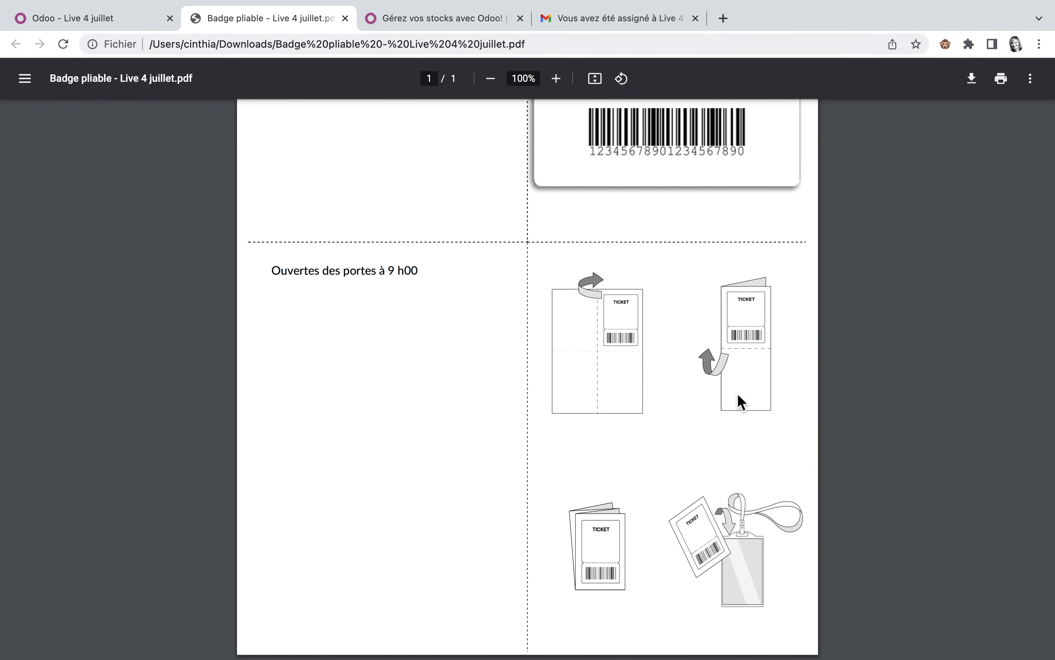
Step: Review the foldable badge PDF's barcode, door-opening note and folding instructions, and close the PDF
{"action": "scroll", "coordinate": [739, 393], "scroll_direction": "up", "scroll_amount": 4}
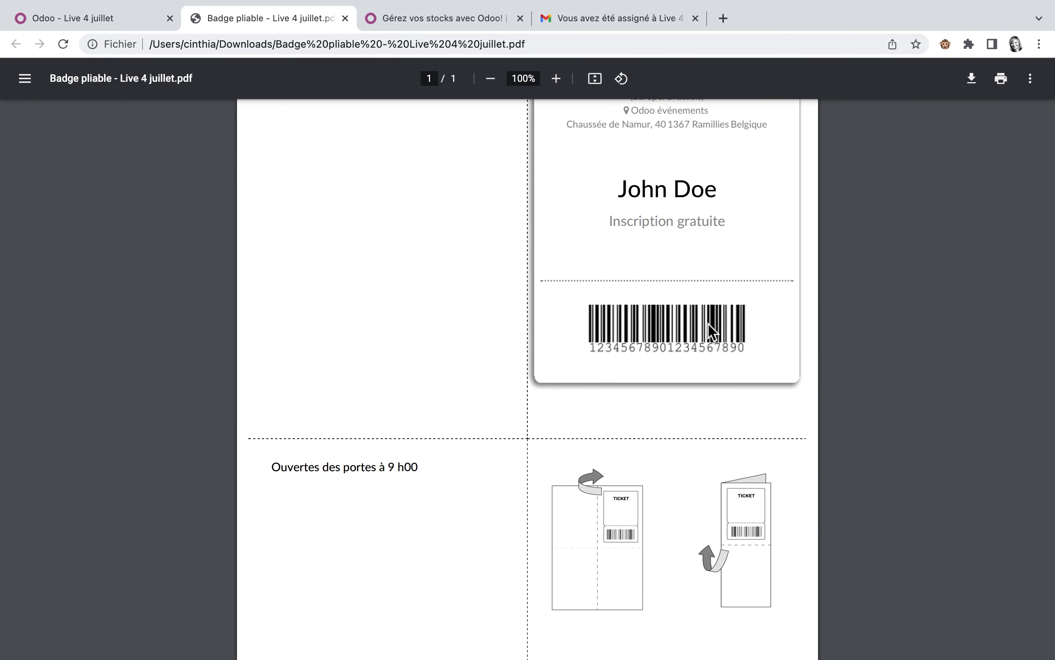
{"action": "scroll", "coordinate": [709, 323], "scroll_direction": "down", "scroll_amount": 4}
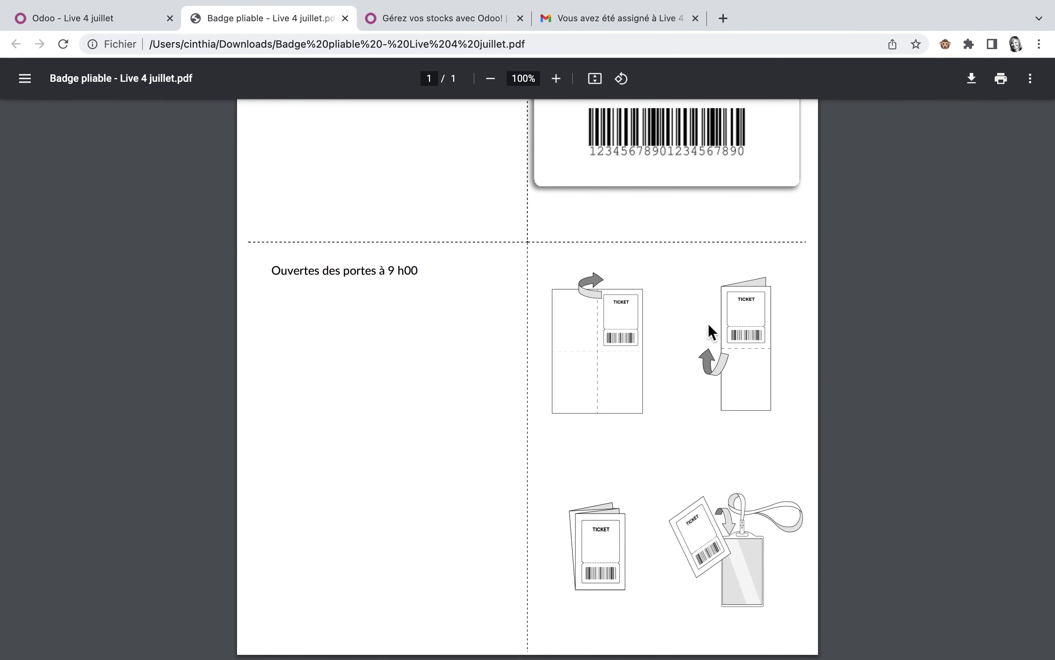
{"action": "scroll", "coordinate": [671, 418], "scroll_direction": "up", "scroll_amount": 5}
{"action": "left_click", "coordinate": [345, 17]}
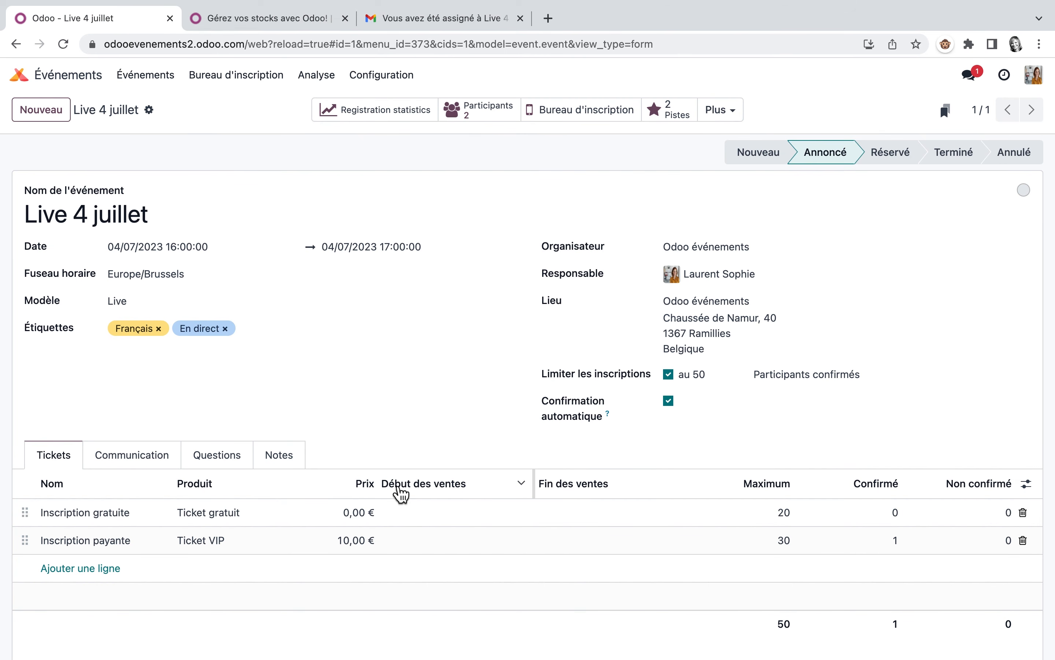
Step: Move the Live 4 juillet event from Annoncé to the Réservé stage and open the event
{"action": "left_click", "coordinate": [150, 86]}
{"action": "left_click_drag", "start_coordinate": [392, 209], "coordinate": [587, 206]}
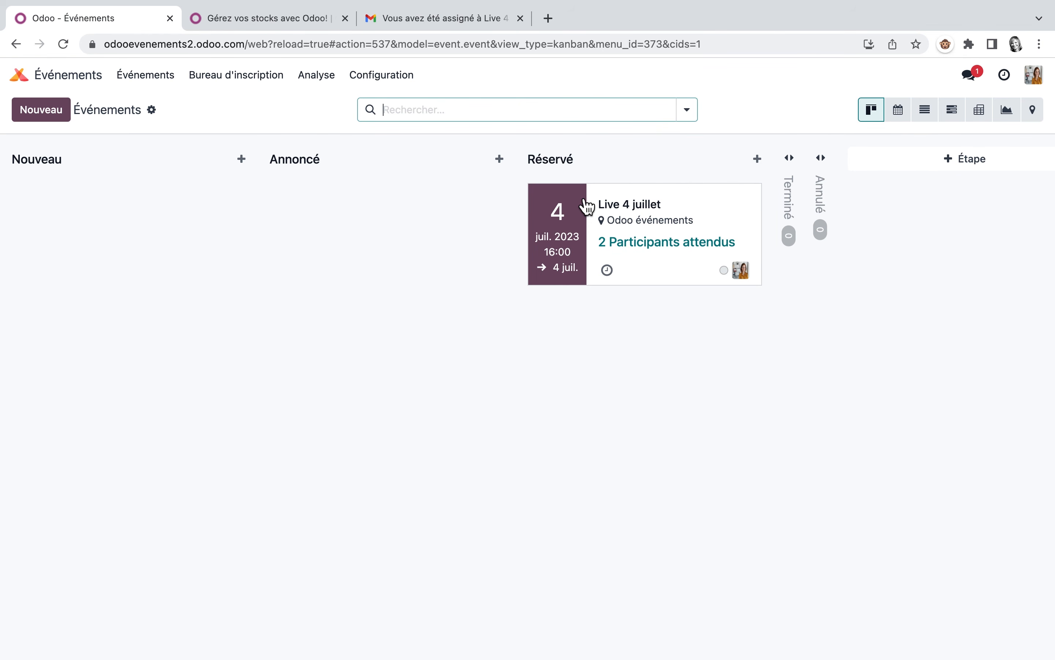
{"action": "left_click", "coordinate": [645, 204]}
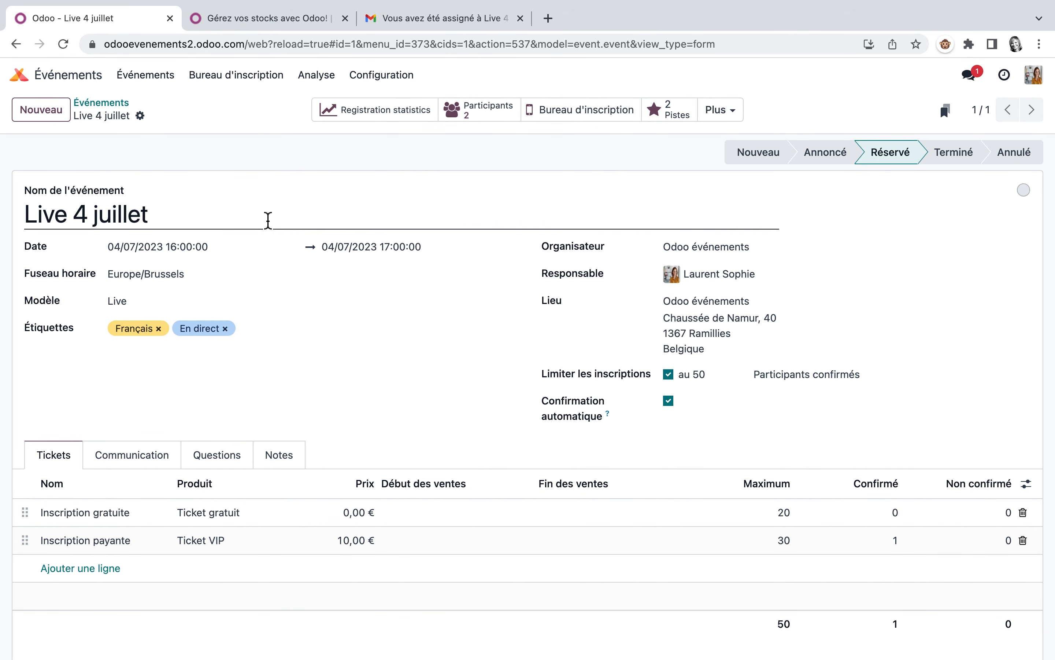
Step: Find the Email Marketing app with the search "ema" and install it, accepting the pricing plan change
{"action": "left_click", "coordinate": [20, 75]}
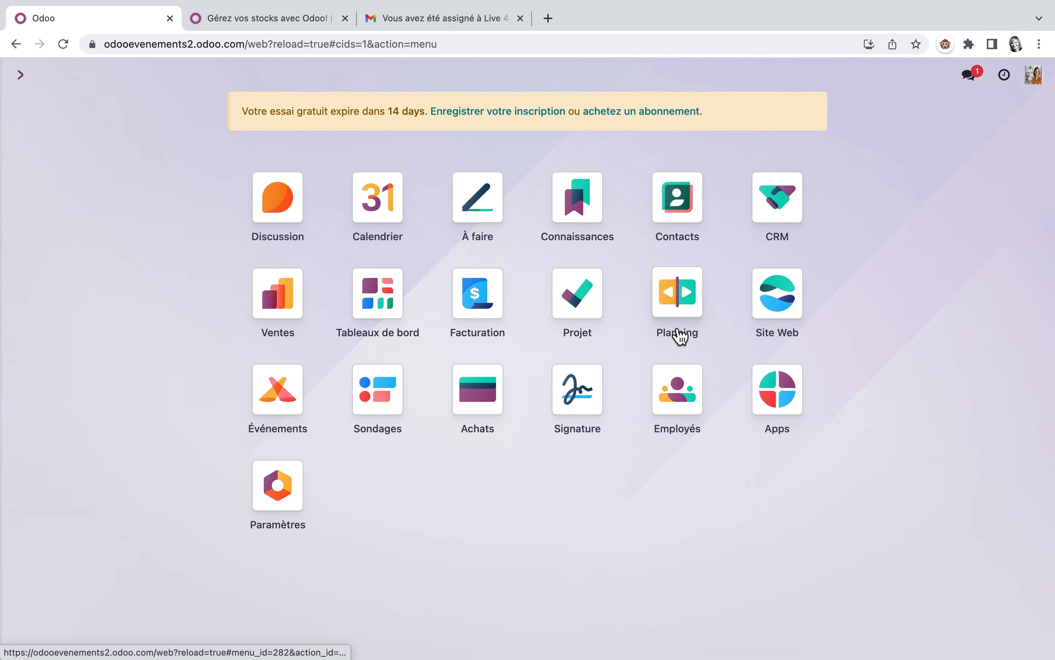
{"action": "left_click", "coordinate": [784, 401]}
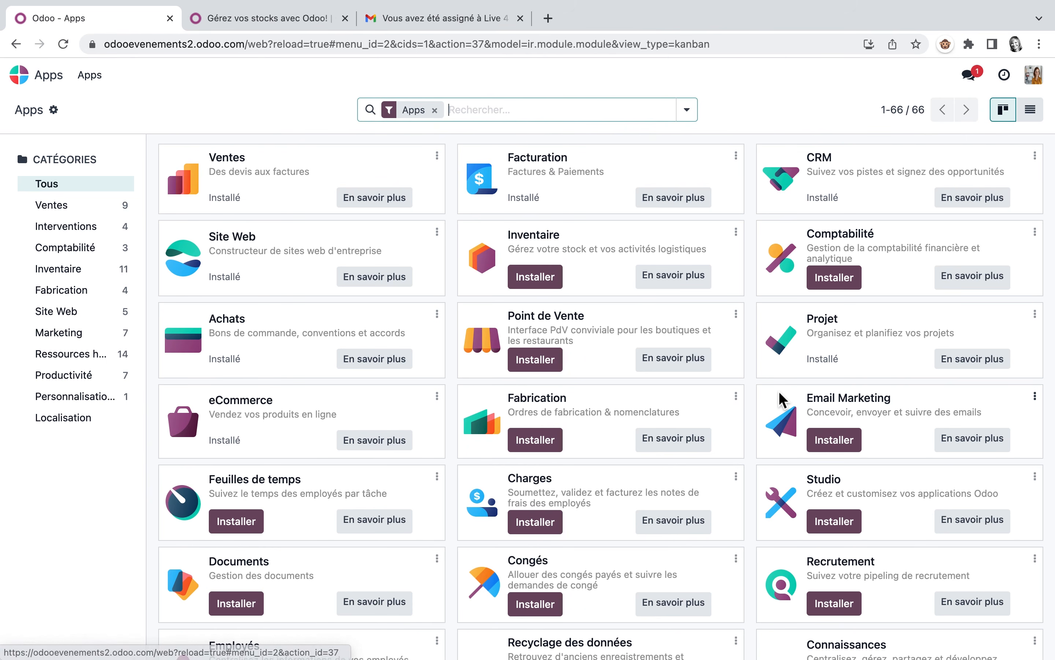
{"action": "type", "text": "ema"}
{"action": "key", "text": "Return"}
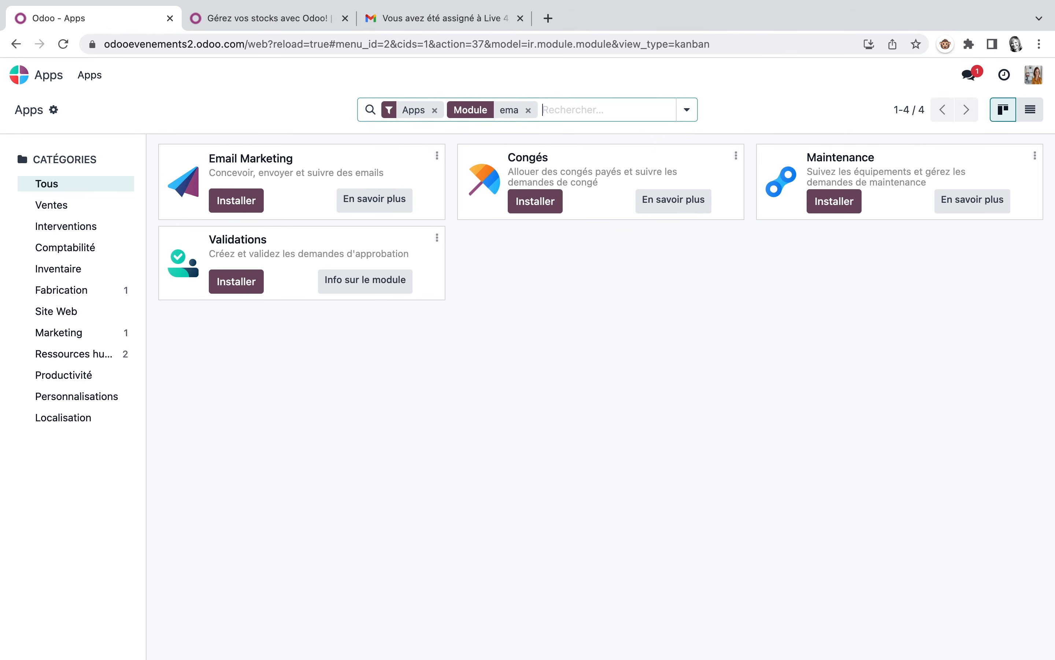
{"action": "left_click", "coordinate": [239, 202]}
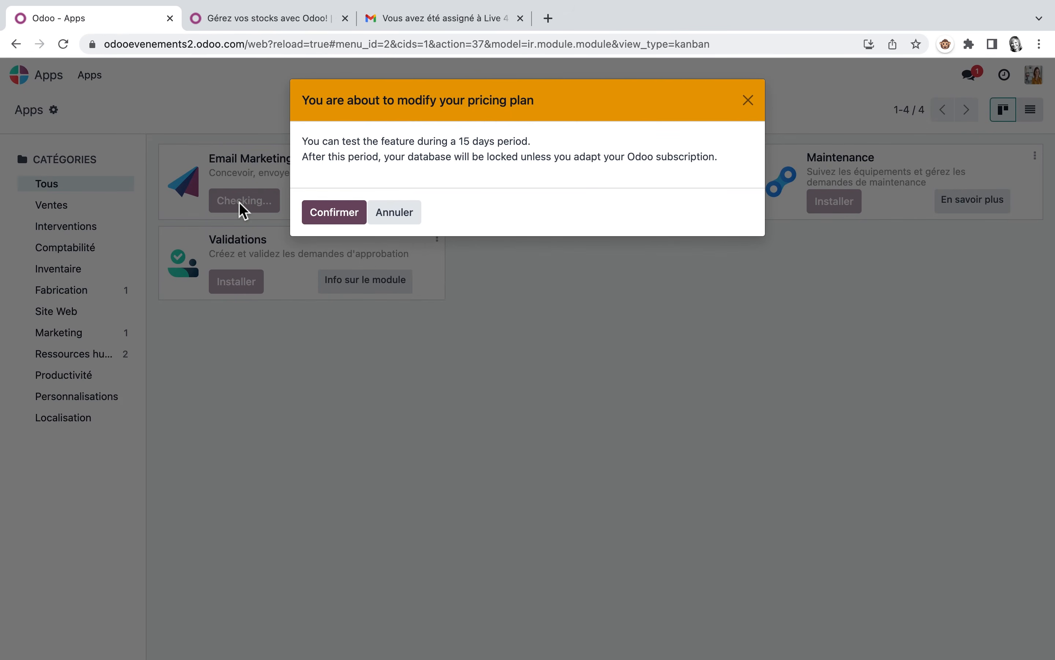
{"action": "left_click", "coordinate": [351, 222]}
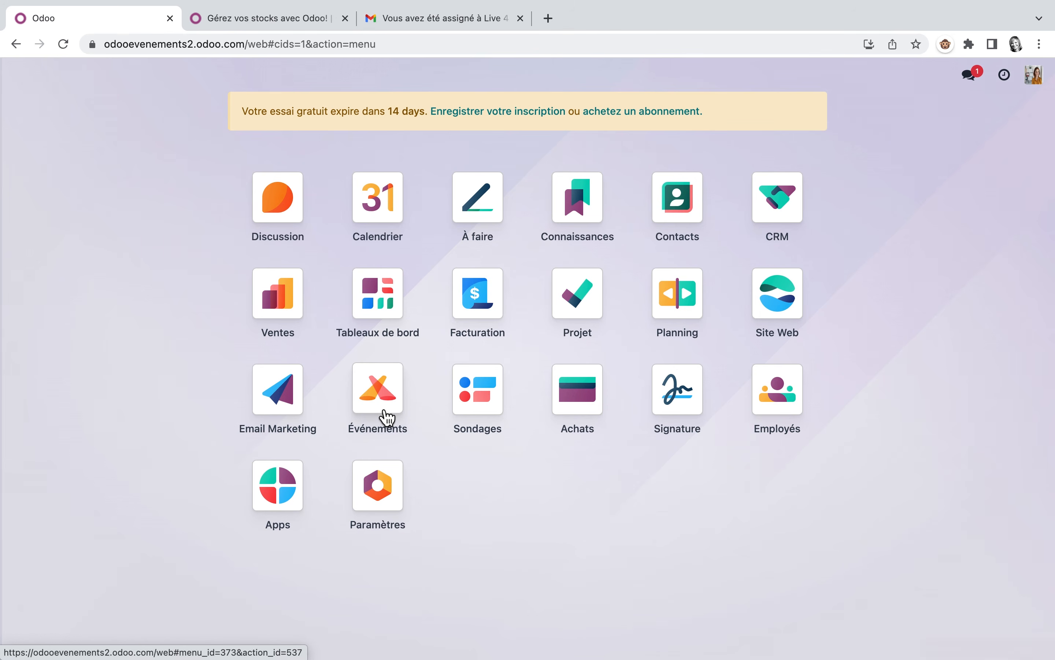
Step: Create an invitation mailing from the Live 4 juillet event with the subject "Live 4 juillet"
{"action": "left_click", "coordinate": [387, 418]}
{"action": "left_click", "coordinate": [638, 218]}
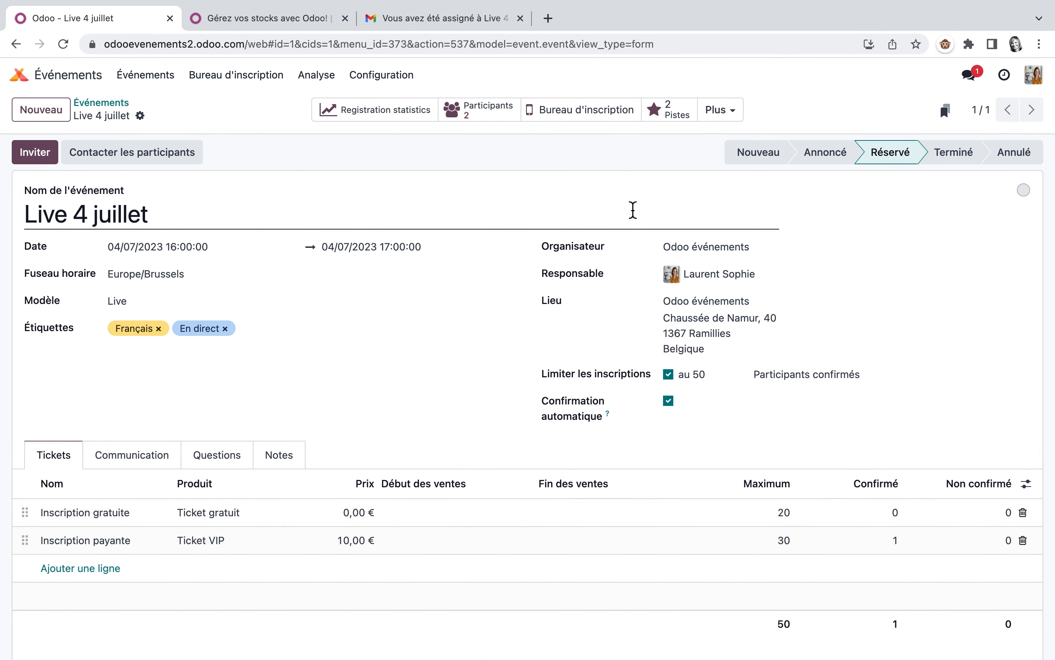
{"action": "left_click", "coordinate": [43, 154]}
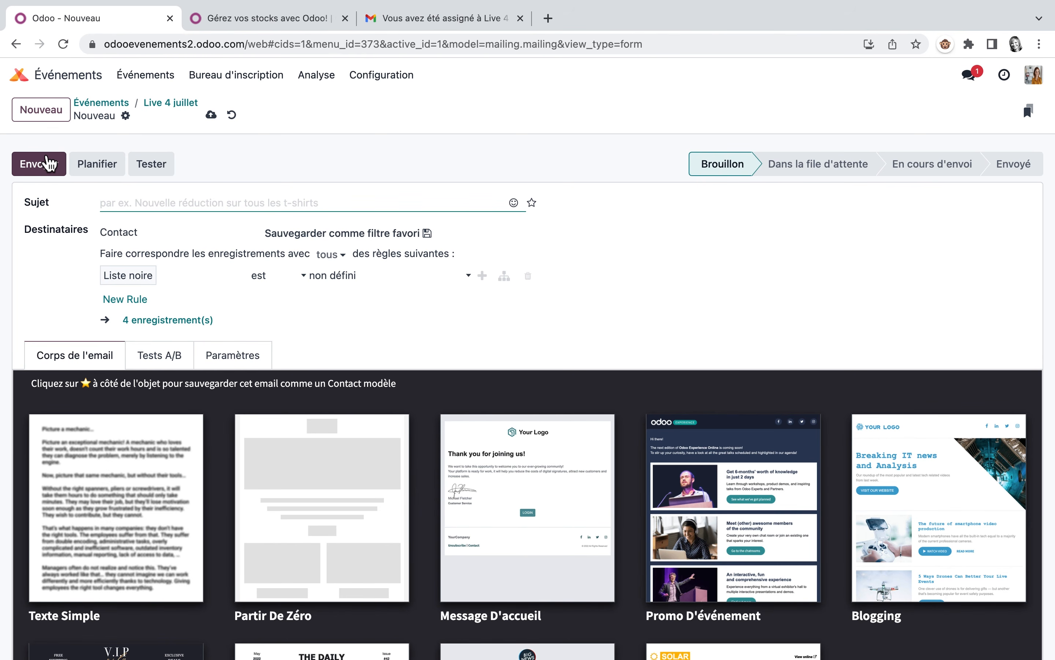
{"action": "type", "text": "Li"}
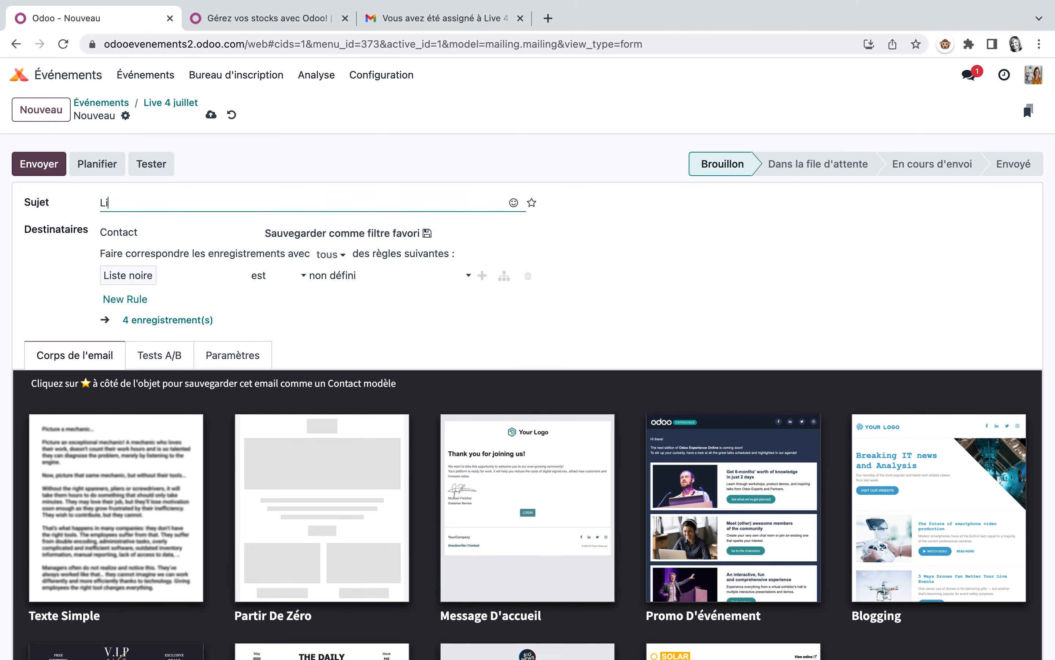
{"action": "type", "text": "ve 4 juillet"}
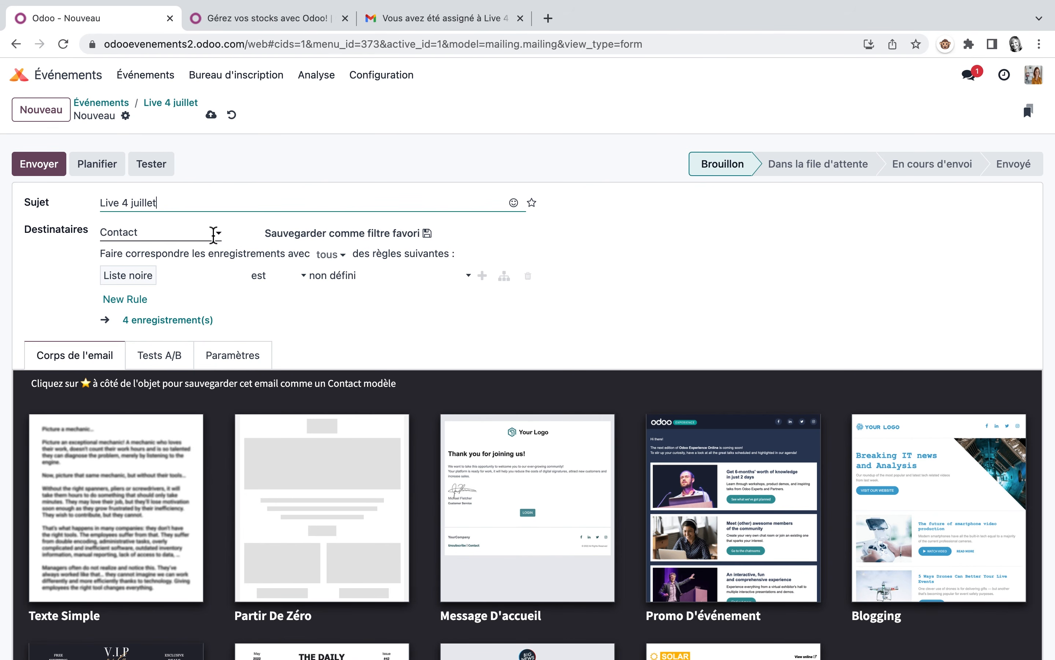
Step: Review the recipient types while keeping Contact, apply the Message D'accueil template to the email body, and look over the available blocks
{"action": "left_click", "coordinate": [208, 235]}
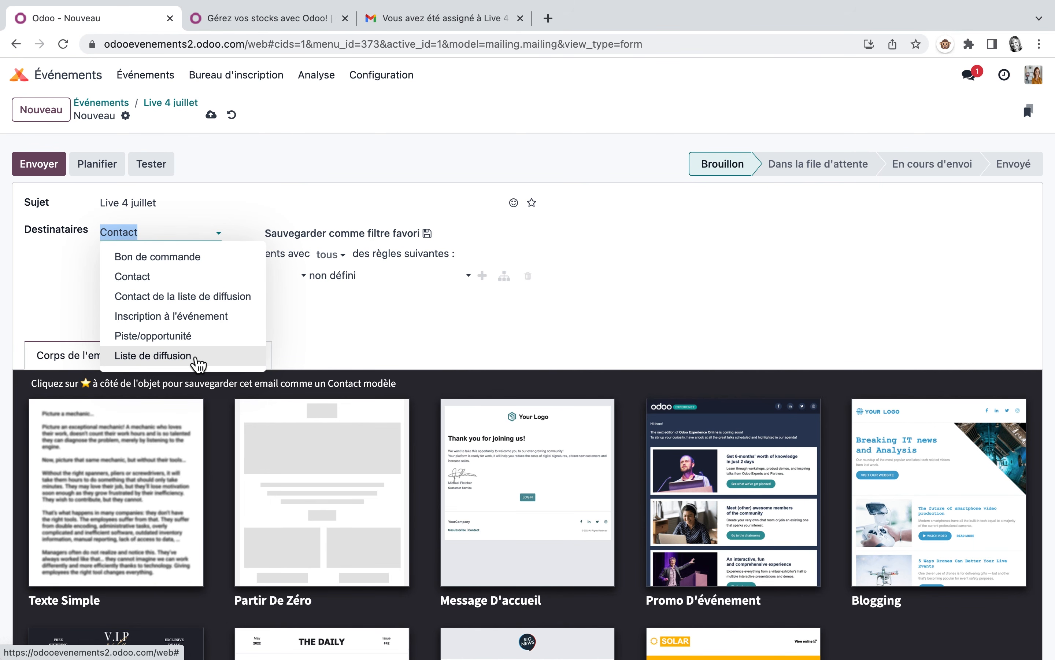
{"action": "left_click", "coordinate": [191, 229]}
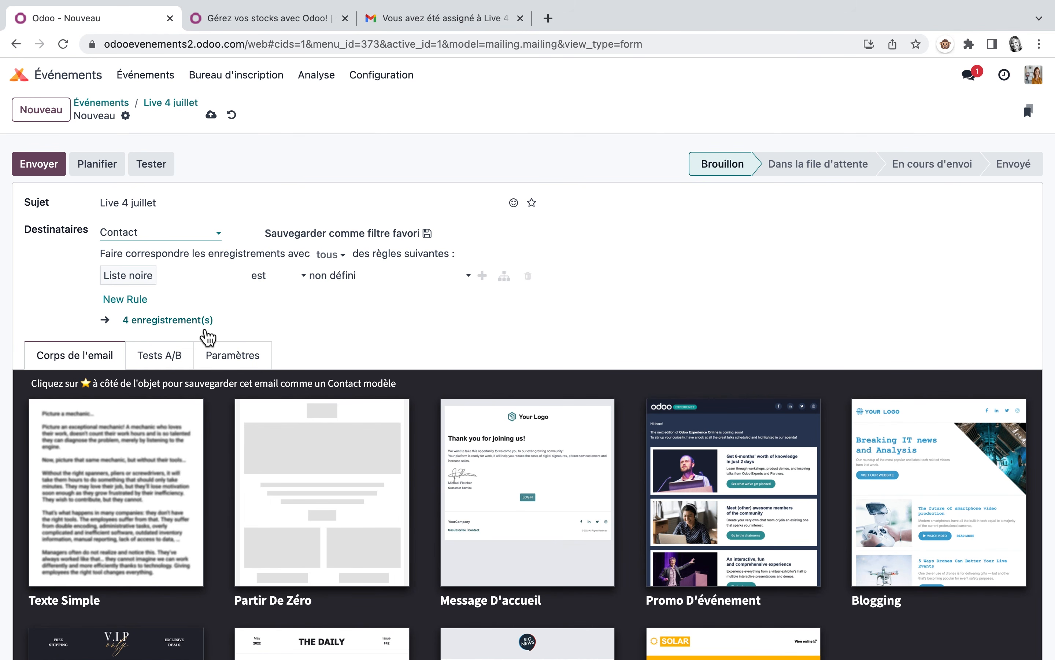
{"action": "left_click", "coordinate": [542, 474]}
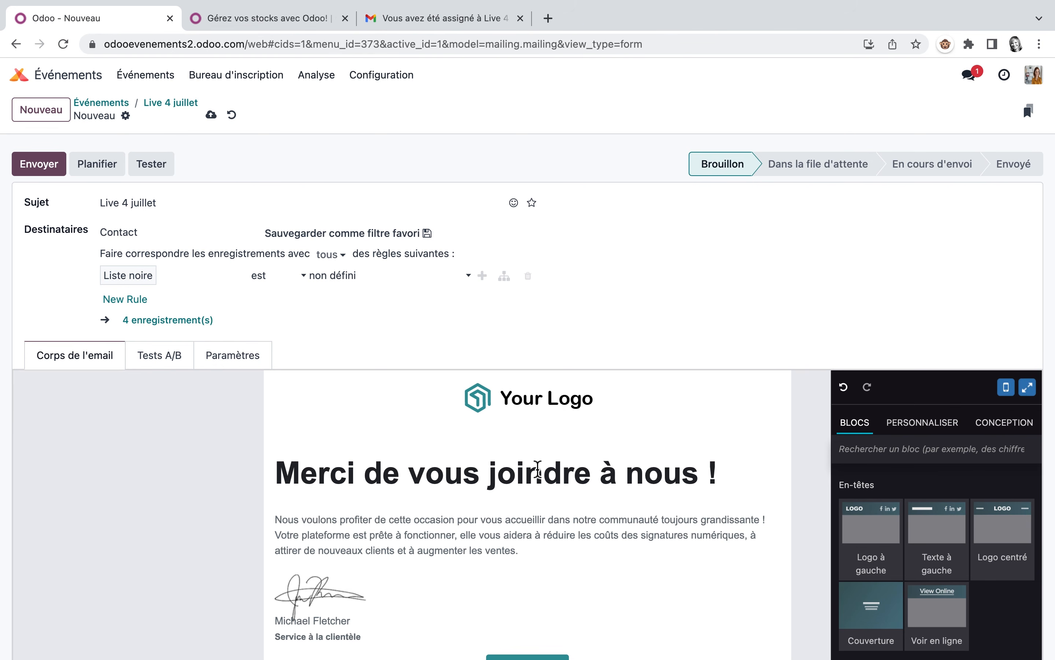
{"action": "scroll", "coordinate": [965, 498], "scroll_direction": "down", "scroll_amount": 6}
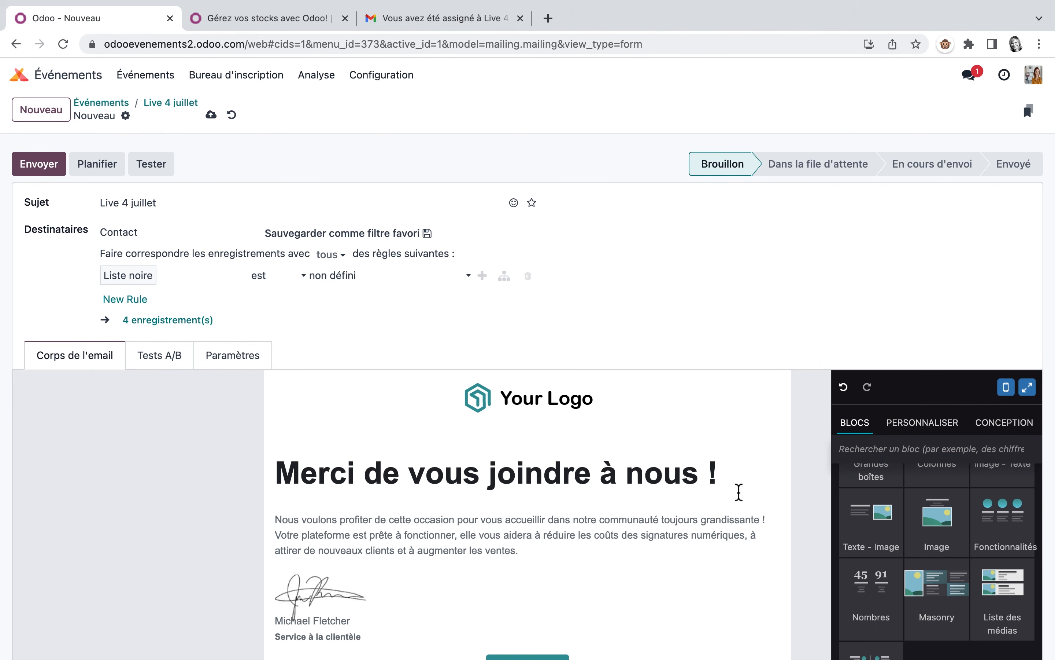
{"action": "scroll", "coordinate": [739, 492], "scroll_direction": "down", "scroll_amount": 2}
{"action": "scroll", "coordinate": [739, 492], "scroll_direction": "up", "scroll_amount": 2}
Step: Send a test of the mailing to the prefilled address and check the received message in Gmail
{"action": "left_click", "coordinate": [153, 170]}
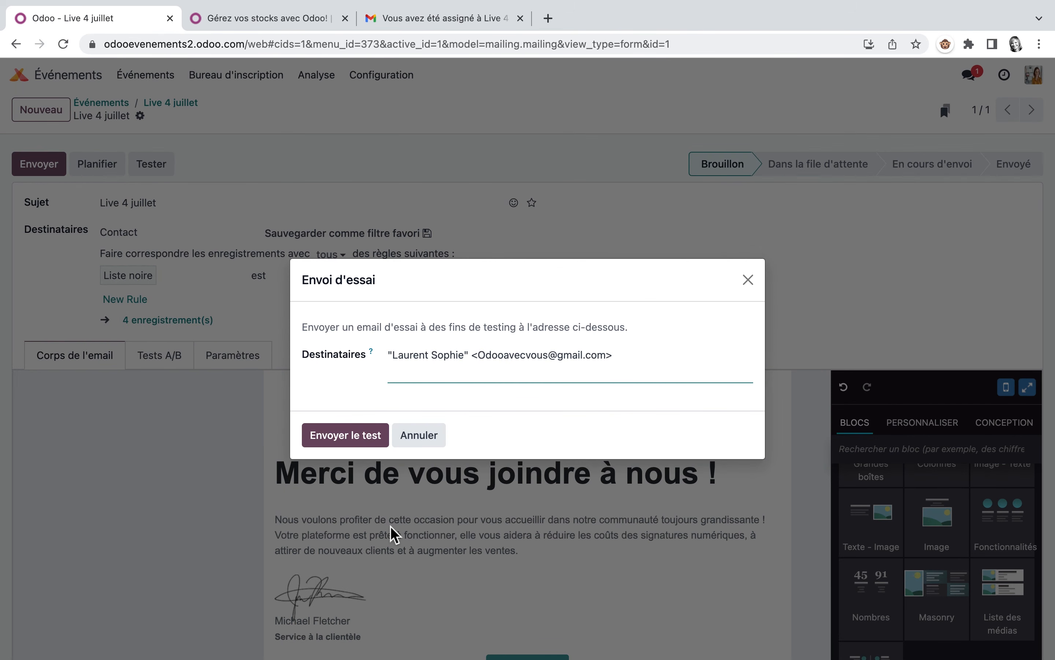
{"action": "left_click", "coordinate": [367, 443]}
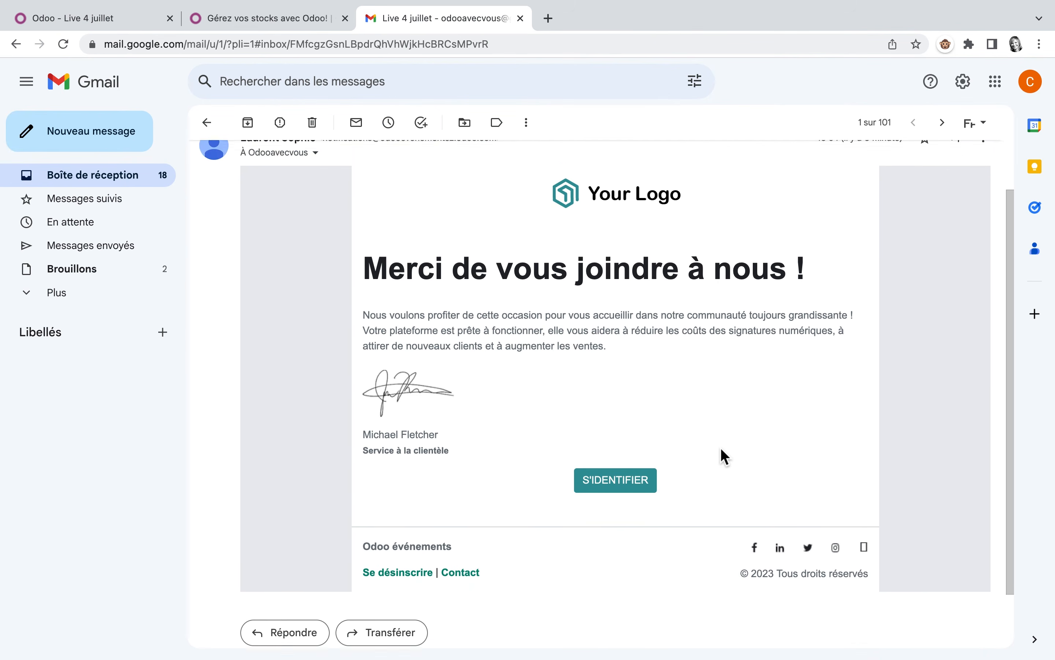
{"action": "scroll", "coordinate": [722, 455], "scroll_direction": "down", "scroll_amount": 2}
{"action": "scroll", "coordinate": [723, 456], "scroll_direction": "up", "scroll_amount": 3}
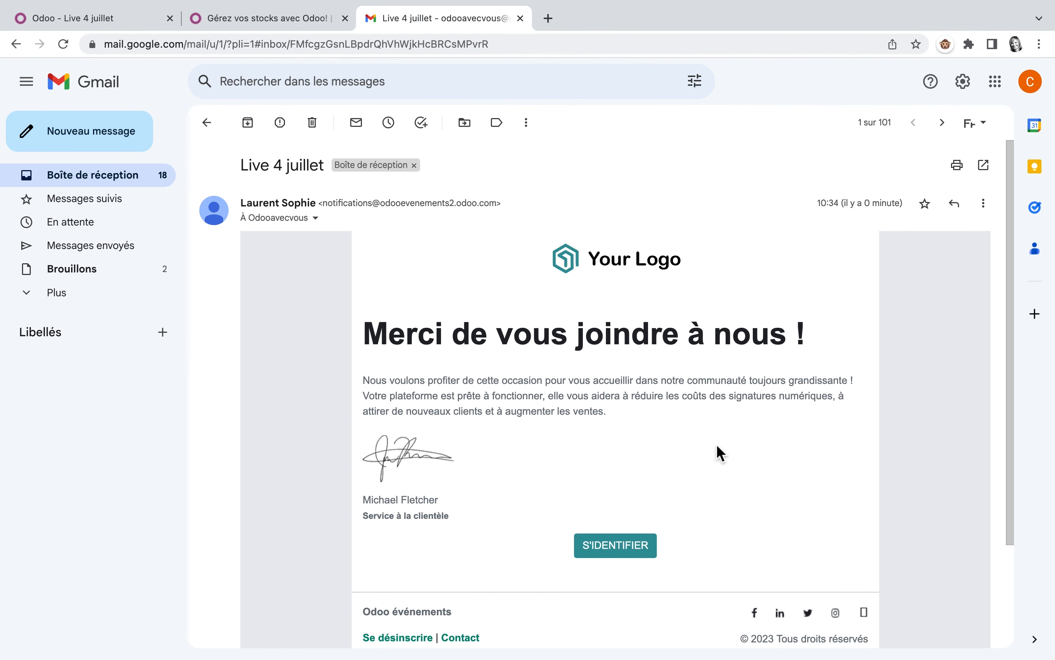
Step: Return to the mailing in Odoo and send it to all recipients
{"action": "left_click", "coordinate": [105, 22]}
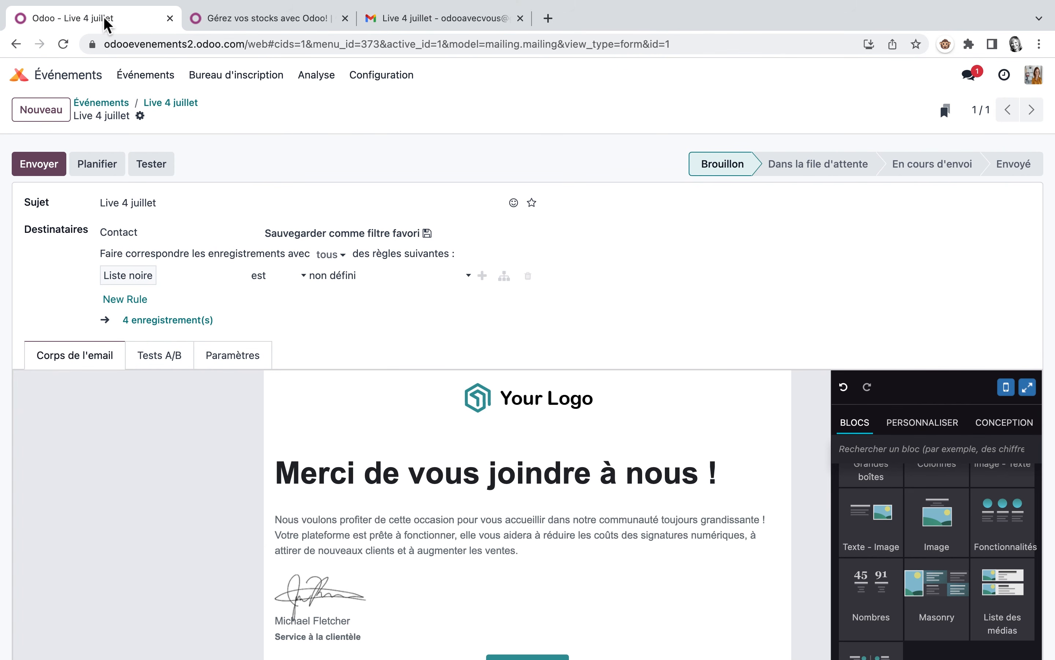
{"action": "left_click", "coordinate": [42, 168]}
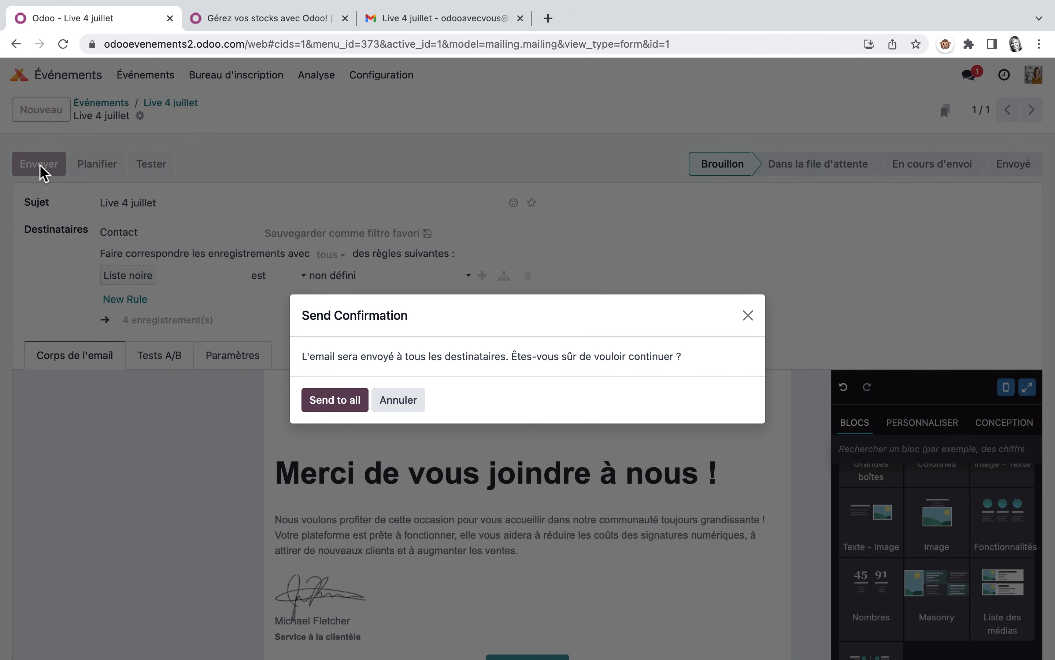
{"action": "left_click", "coordinate": [342, 401]}
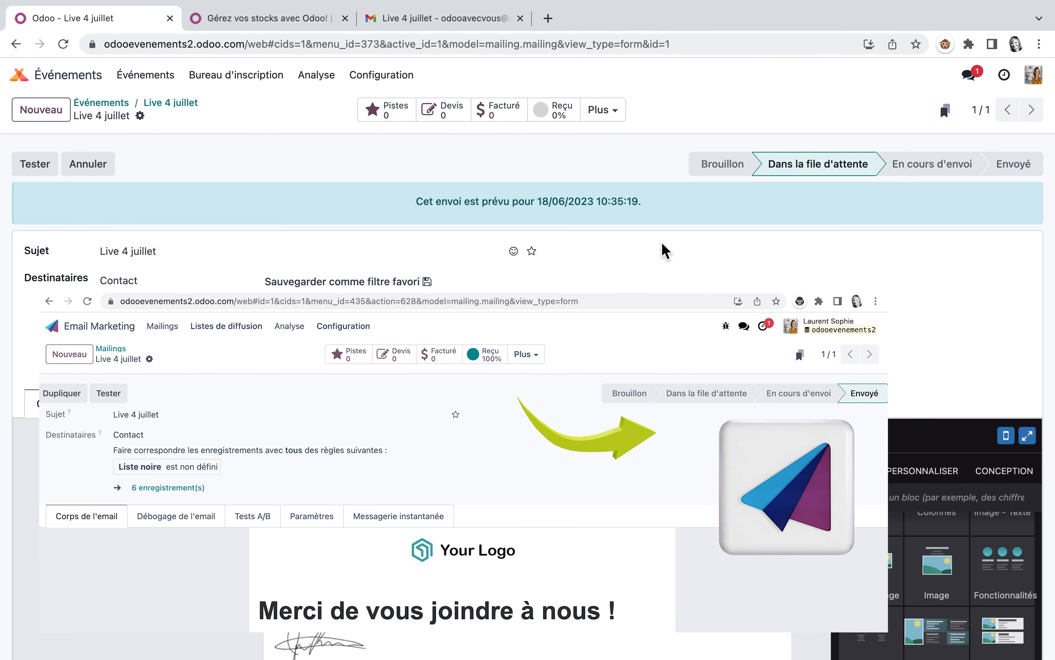
Step: Examine the queued mailing's record actions and its opened, clicked, replied and bounced statistics
{"action": "scroll", "coordinate": [662, 243], "scroll_direction": "down", "scroll_amount": 7}
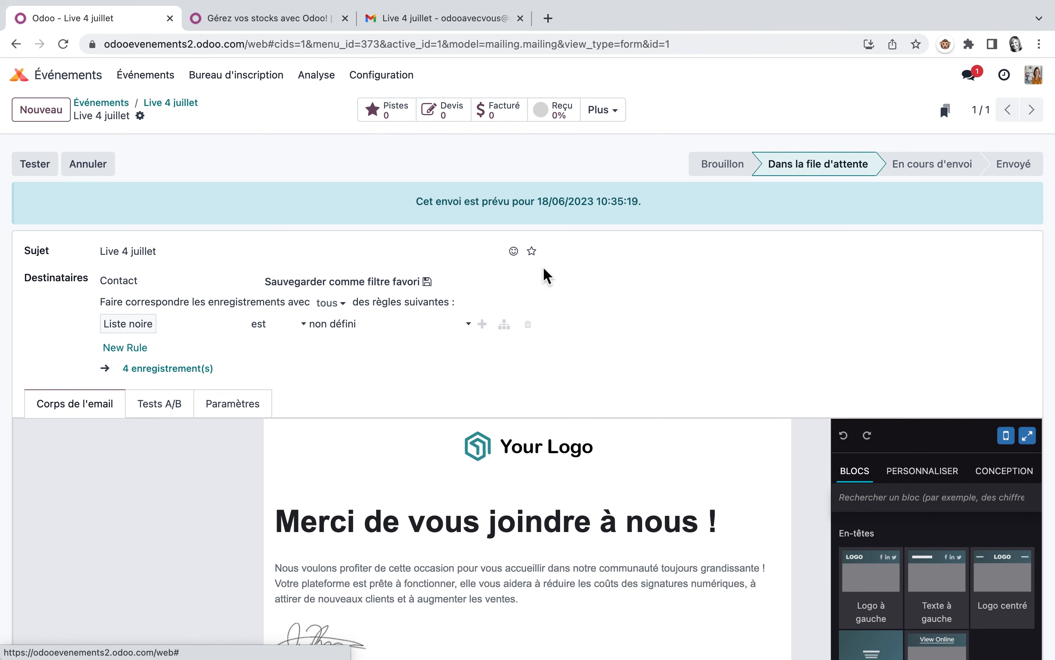
{"action": "left_click", "coordinate": [140, 116]}
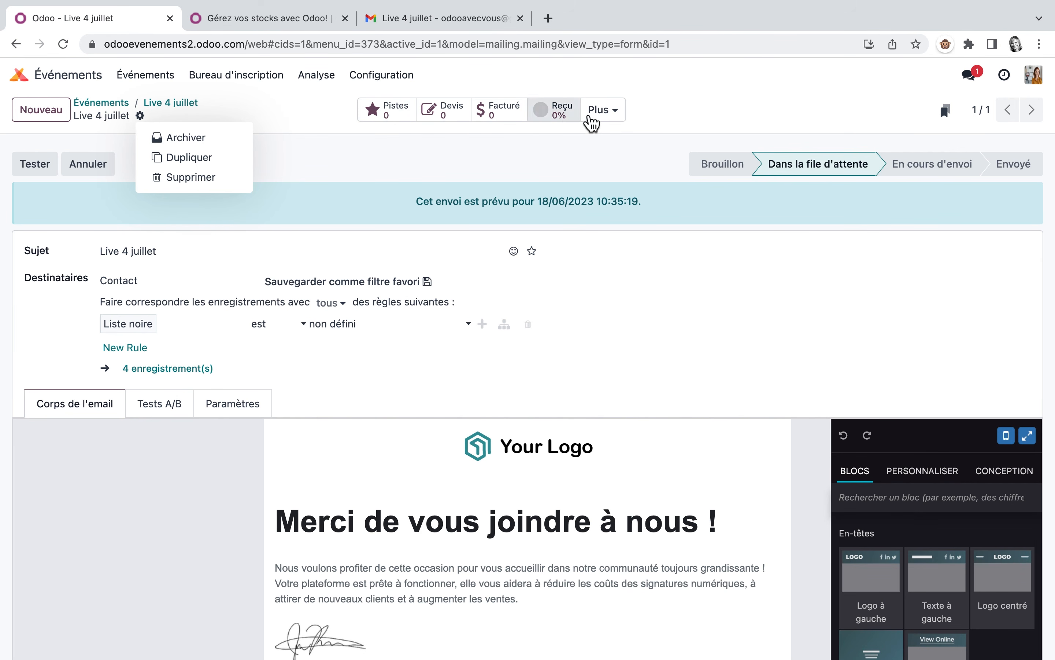
{"action": "left_click", "coordinate": [616, 116]}
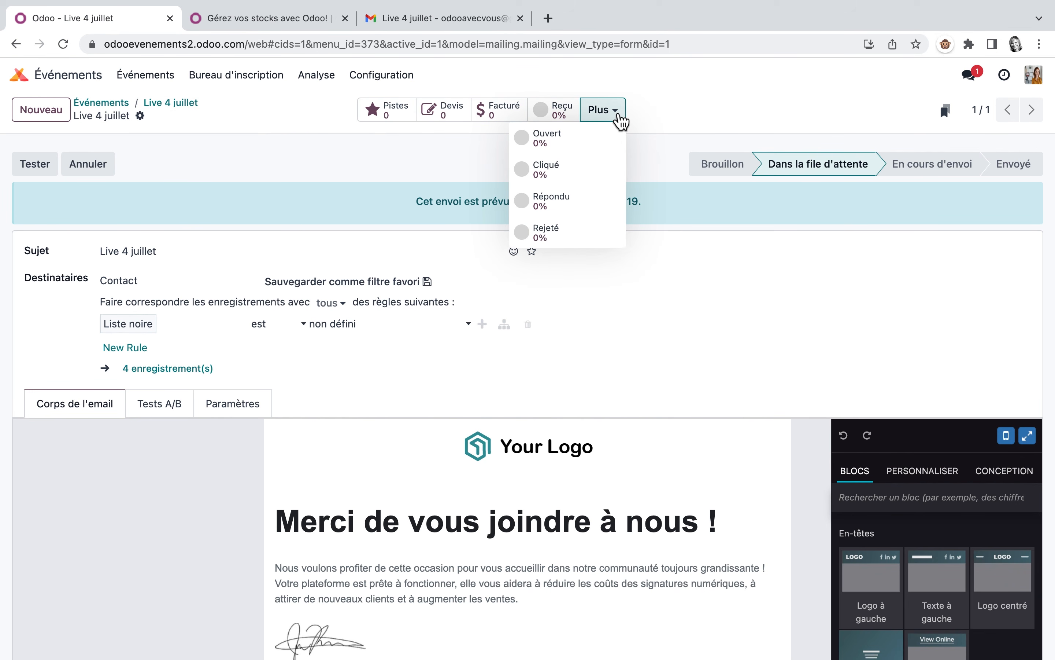
{"action": "left_click", "coordinate": [688, 122]}
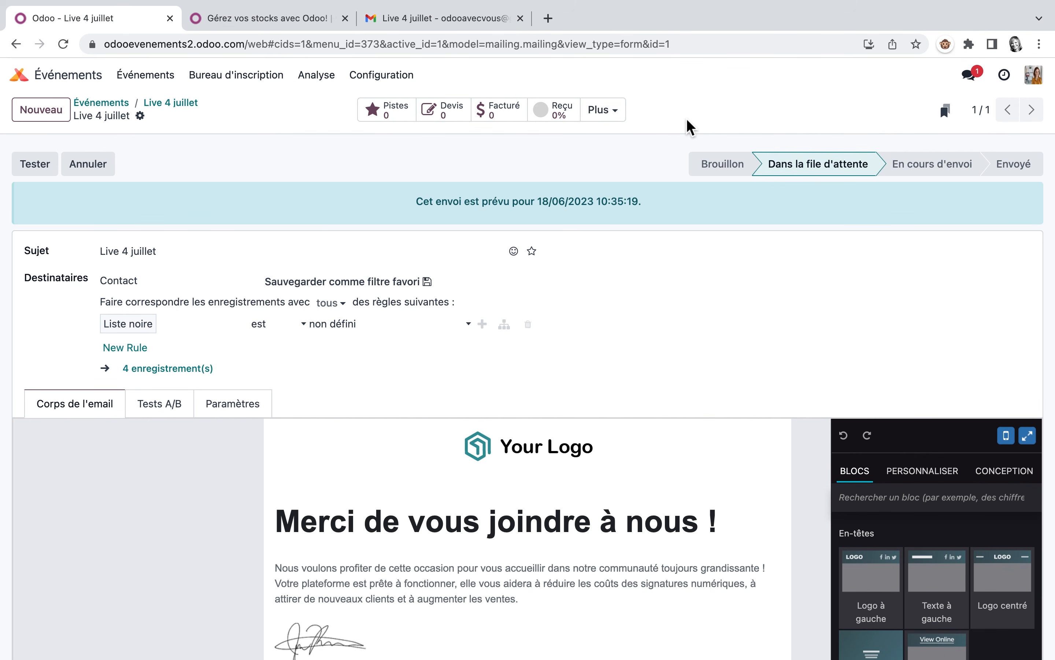
Step: Return to the Live 4 juillet event, look at the available analyses, and open its registration statistics
{"action": "left_click", "coordinate": [68, 76]}
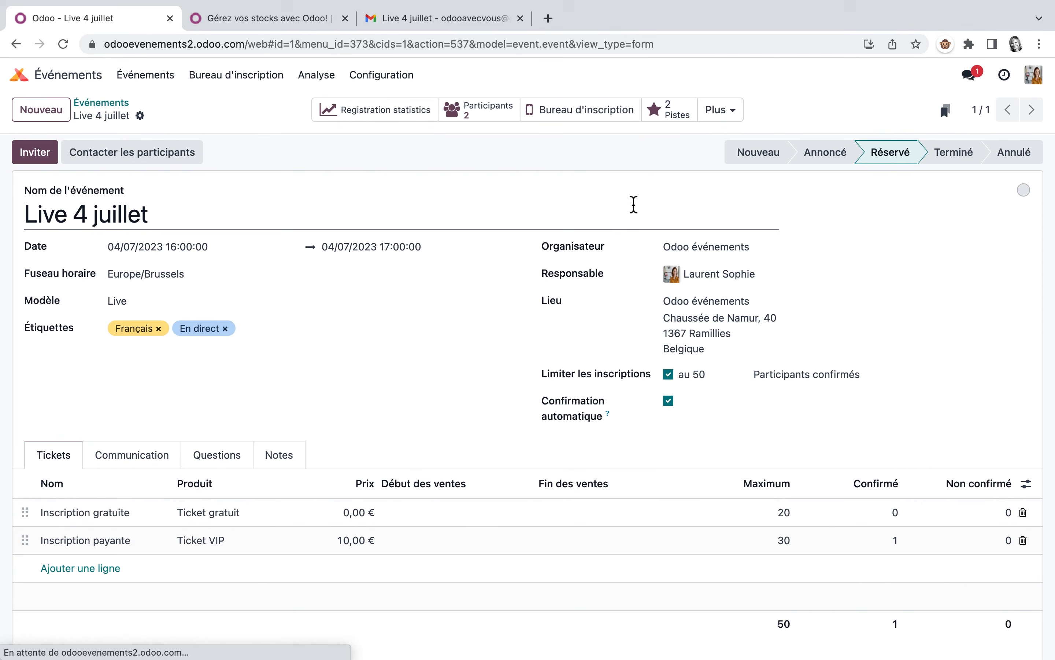
{"action": "left_click", "coordinate": [322, 79]}
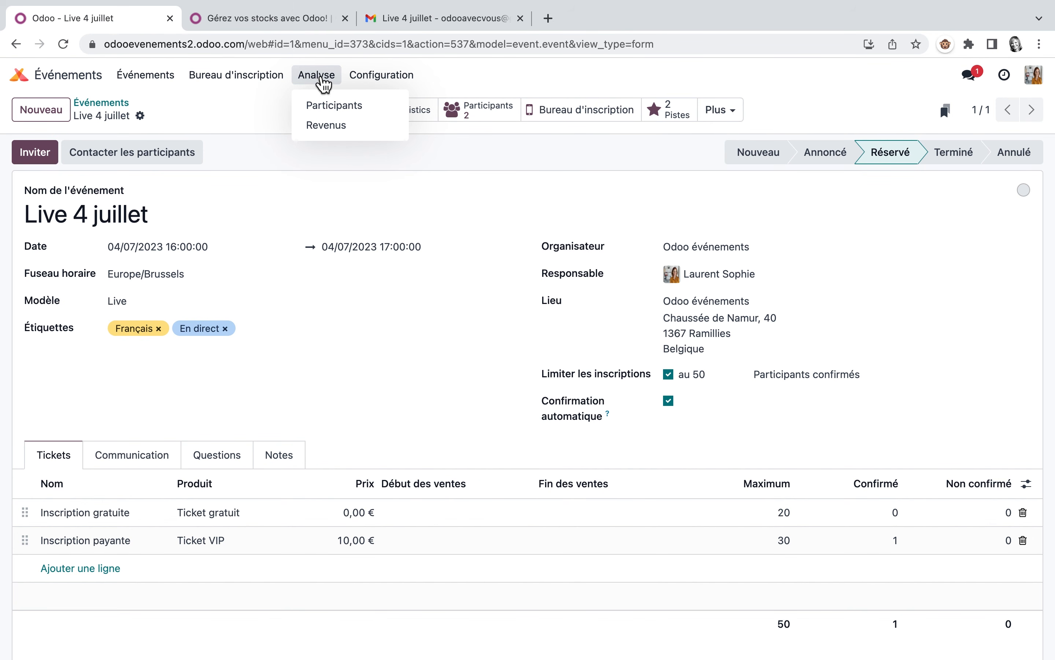
{"action": "mouse_move", "coordinate": [415, 76]}
{"action": "left_click", "coordinate": [386, 112]}
{"action": "left_click", "coordinate": [386, 112]}
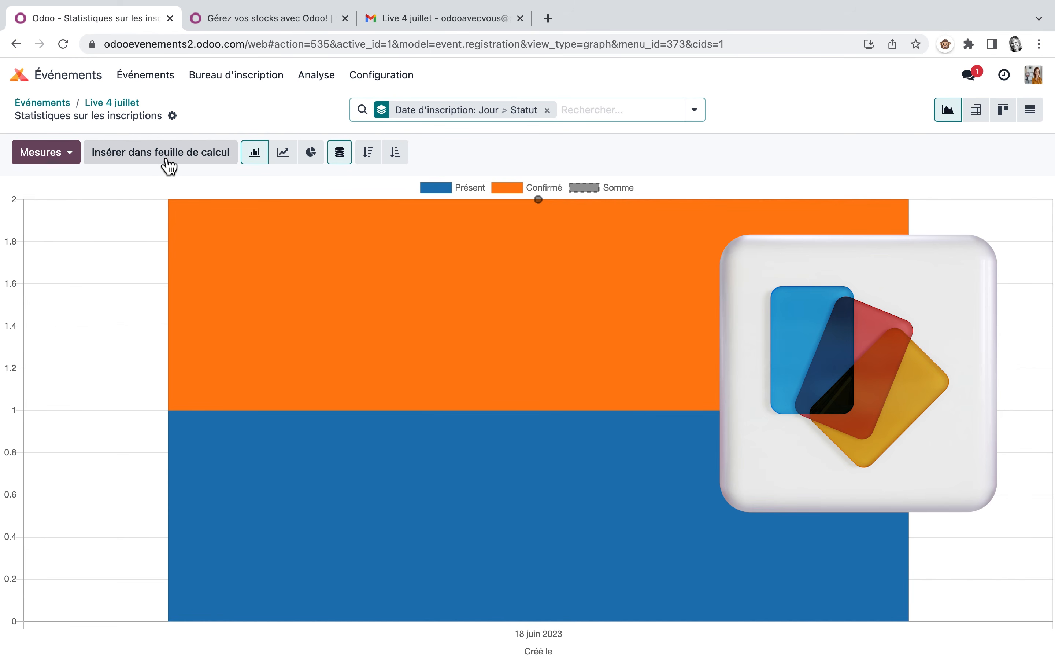
Step: Examine the registration statistics as line, pie and bar charts, and as a pivot table, kanban and list
{"action": "left_click", "coordinate": [285, 155]}
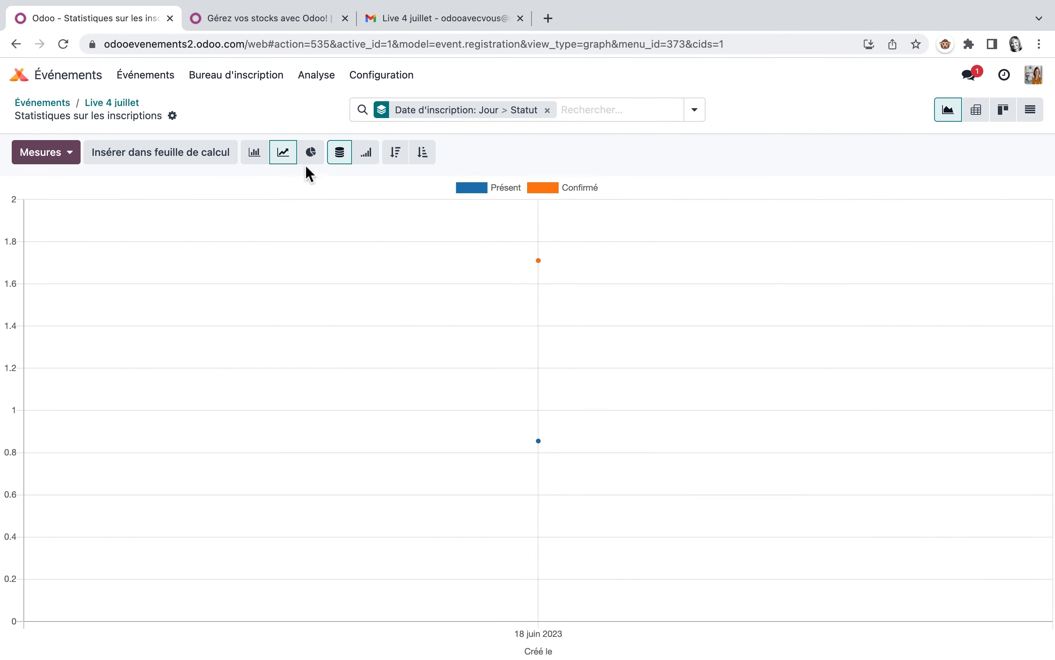
{"action": "left_click", "coordinate": [313, 155]}
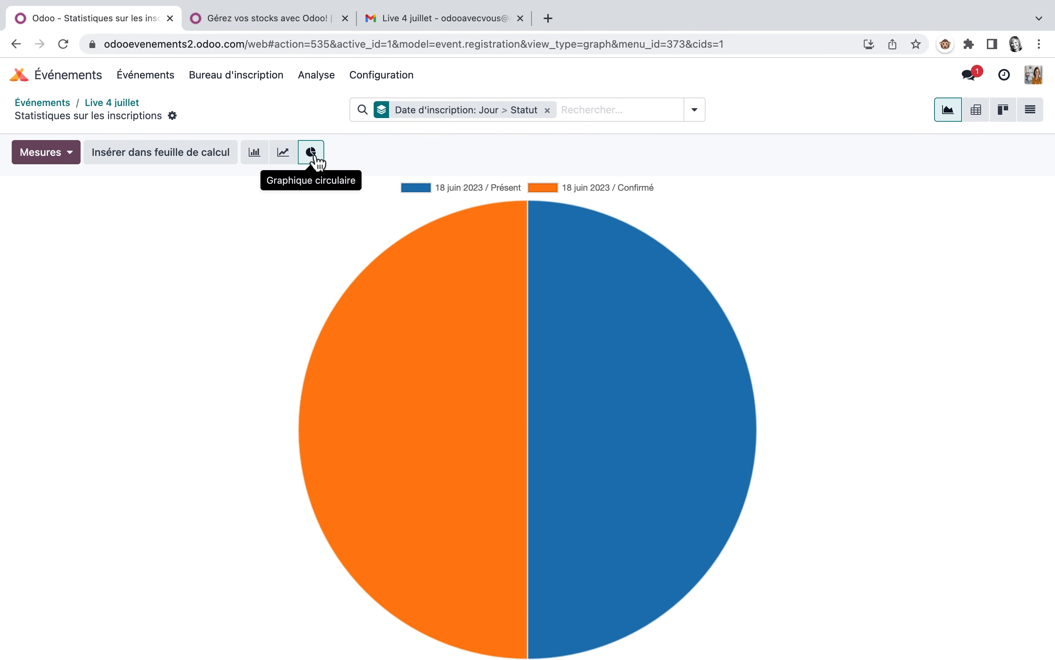
{"action": "left_click", "coordinate": [262, 155]}
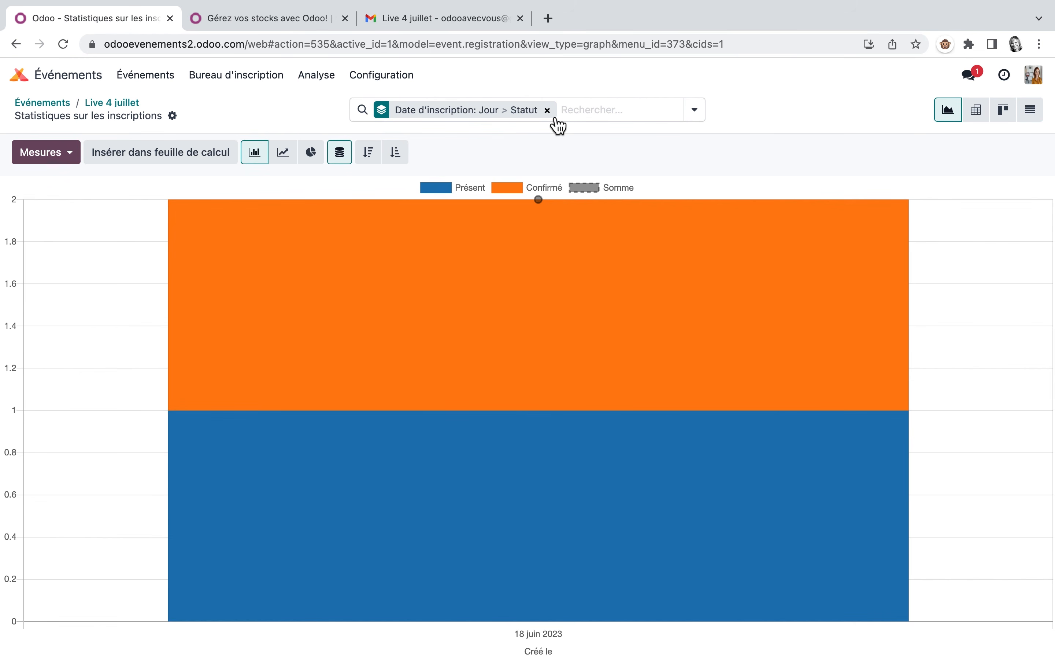
{"action": "left_click", "coordinate": [984, 118]}
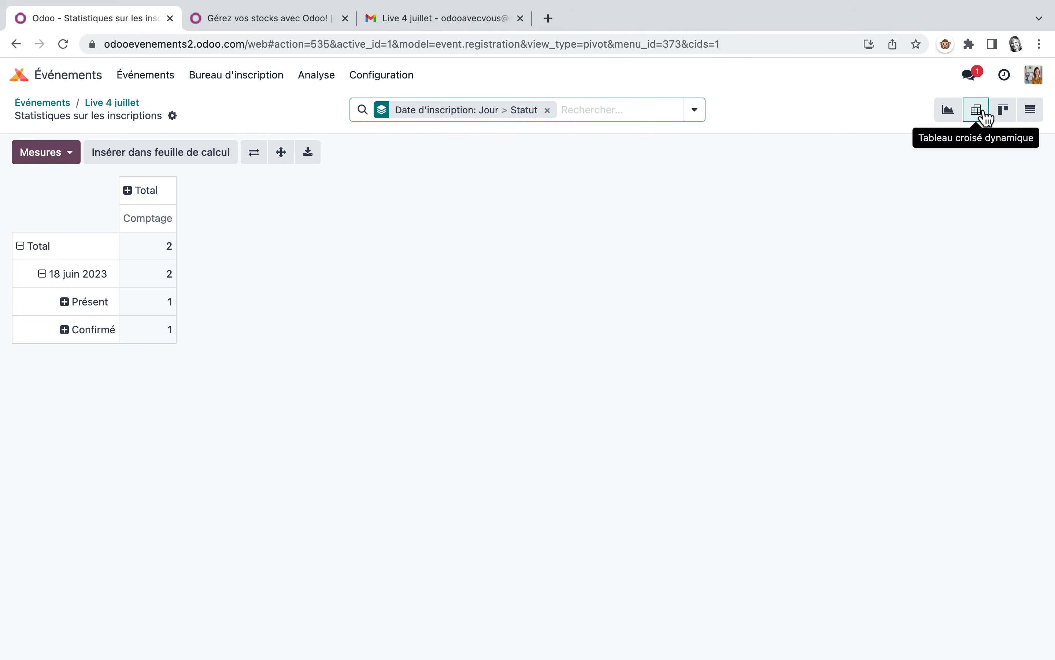
{"action": "left_click", "coordinate": [1005, 120]}
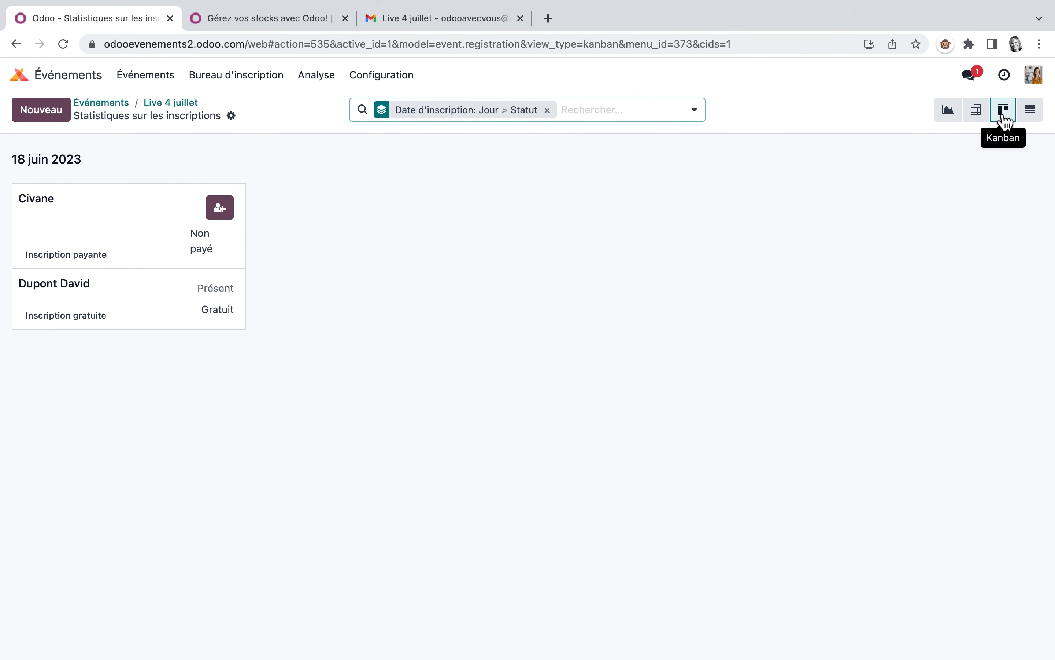
{"action": "left_click", "coordinate": [1035, 117]}
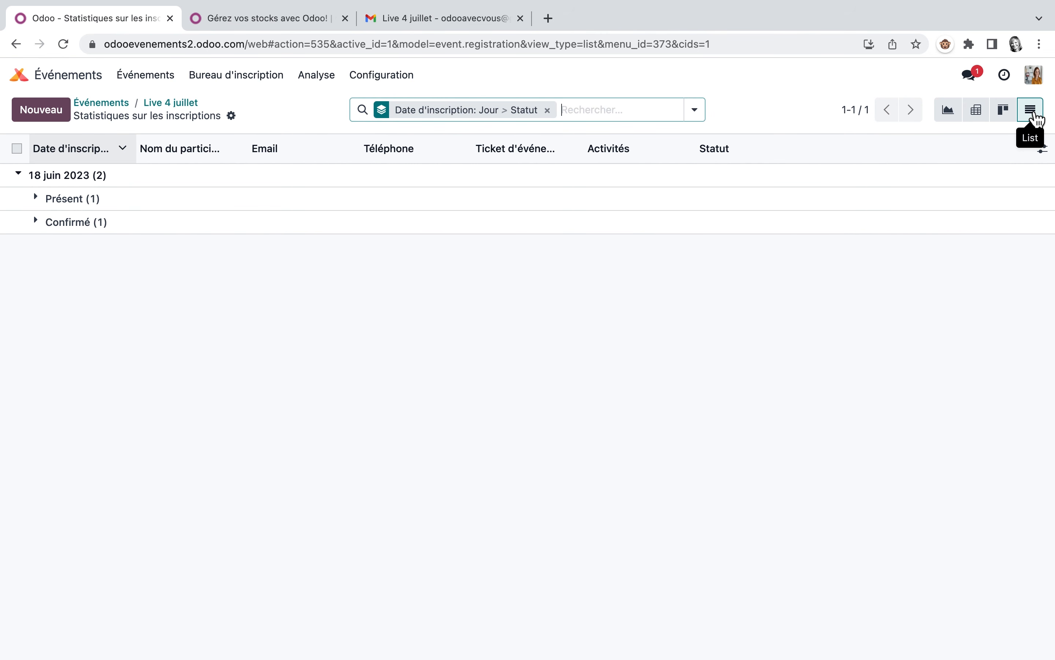
Step: Switch to the Site Web app and display the website's Événements page
{"action": "left_click", "coordinate": [22, 79]}
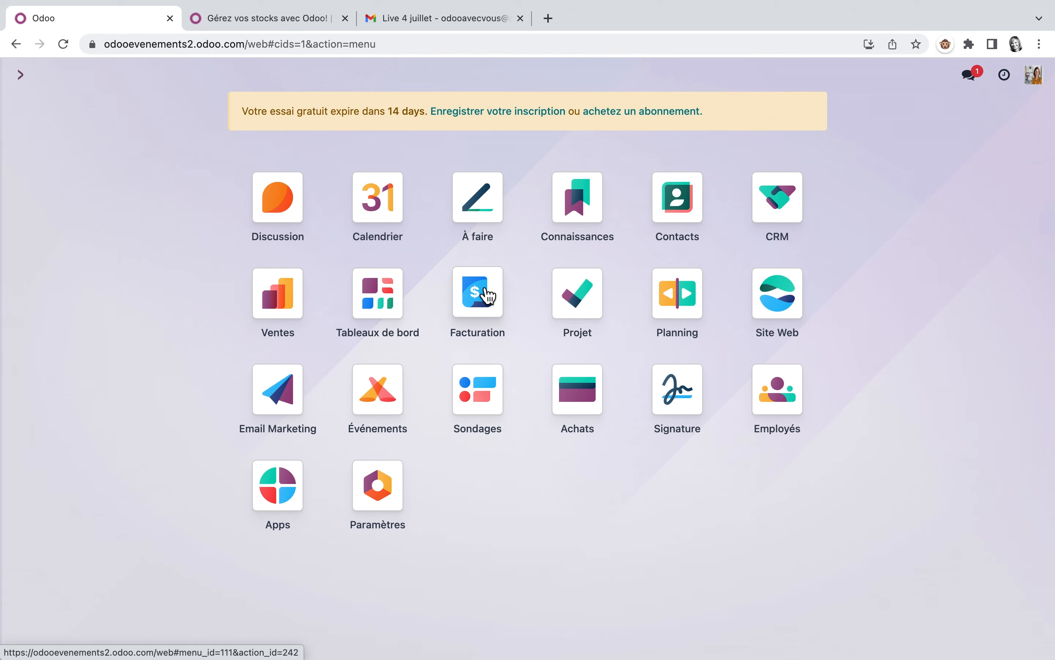
{"action": "left_click", "coordinate": [773, 305]}
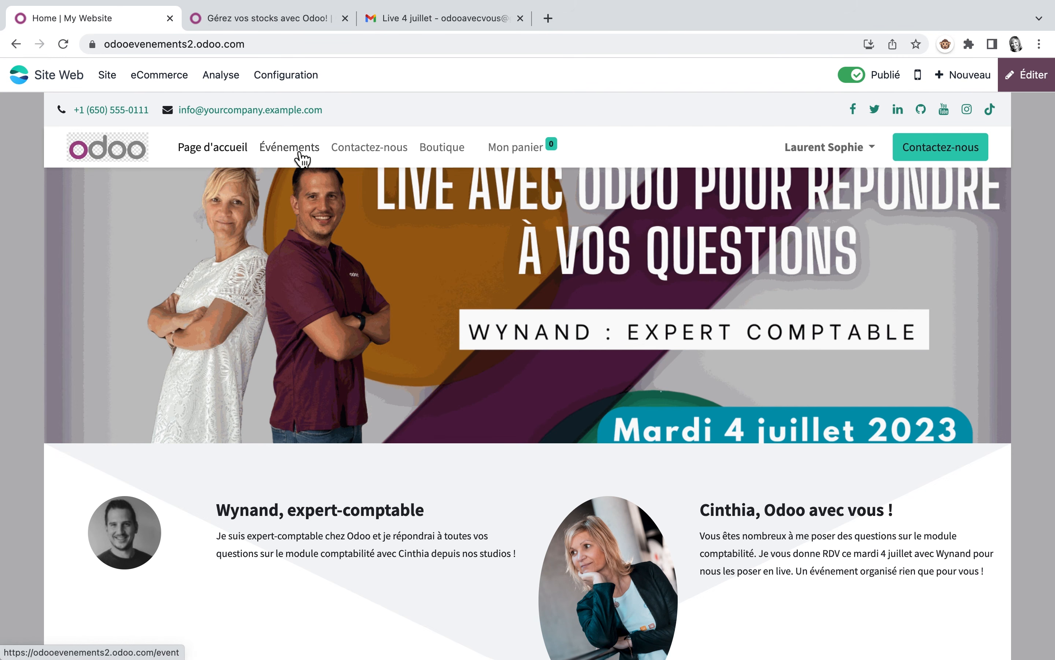
{"action": "left_click", "coordinate": [302, 159]}
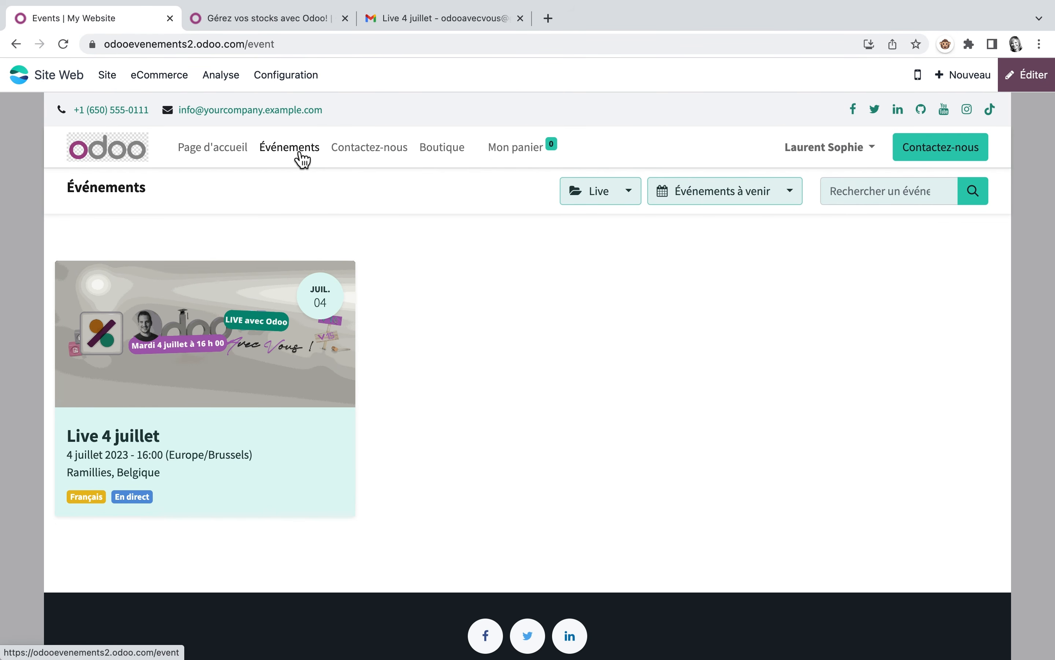